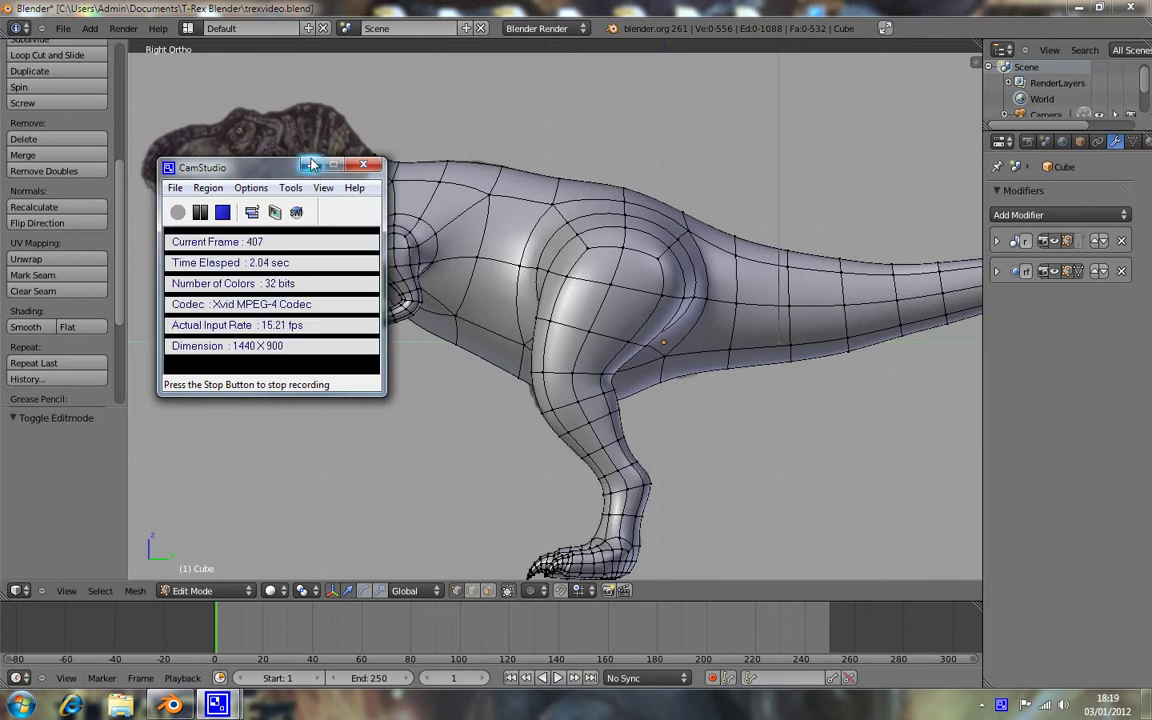
# Step: Inspect the T-Rex from the front and side, panning along the mesh toward the head reference
pyautogui.click(311, 166)
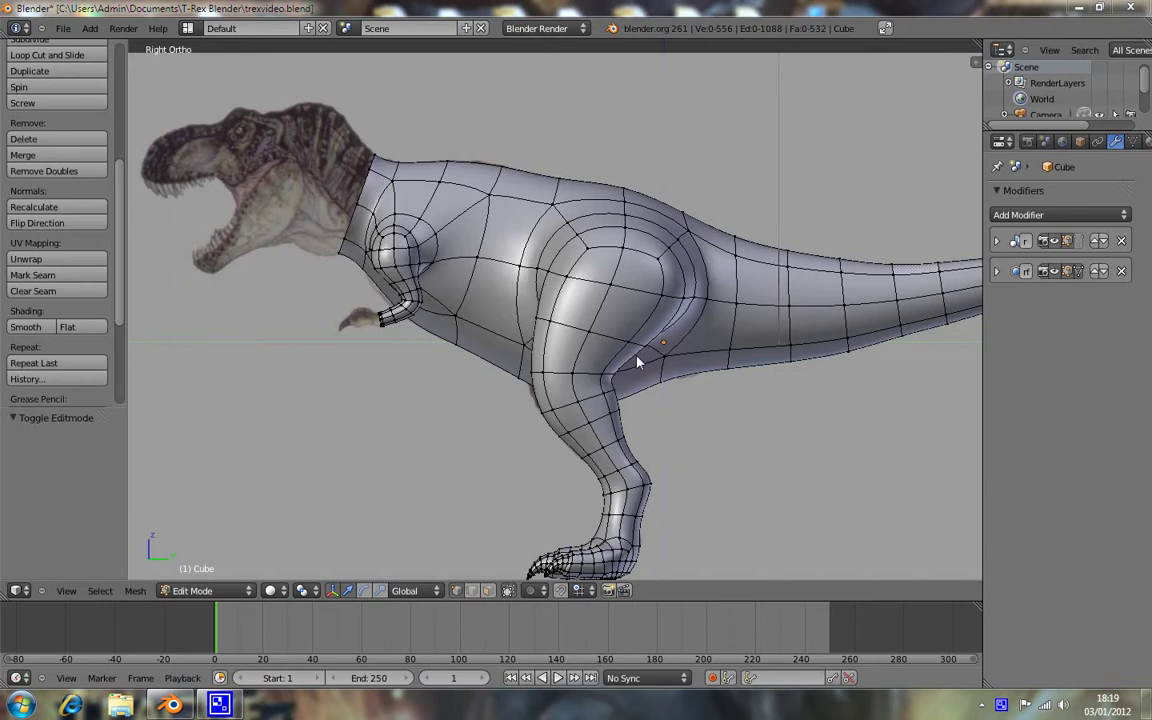
pyautogui.moveTo(453, 333)
pyautogui.mouseDown(button='middle')
pyautogui.moveTo(527, 347)
pyautogui.moveTo(663, 334)
pyautogui.moveTo(609, 314)
pyautogui.moveTo(491, 319)
pyautogui.moveTo(411, 373)
pyautogui.moveTo(485, 401)
pyautogui.moveTo(483, 391)
pyautogui.mouseUp(button='middle')
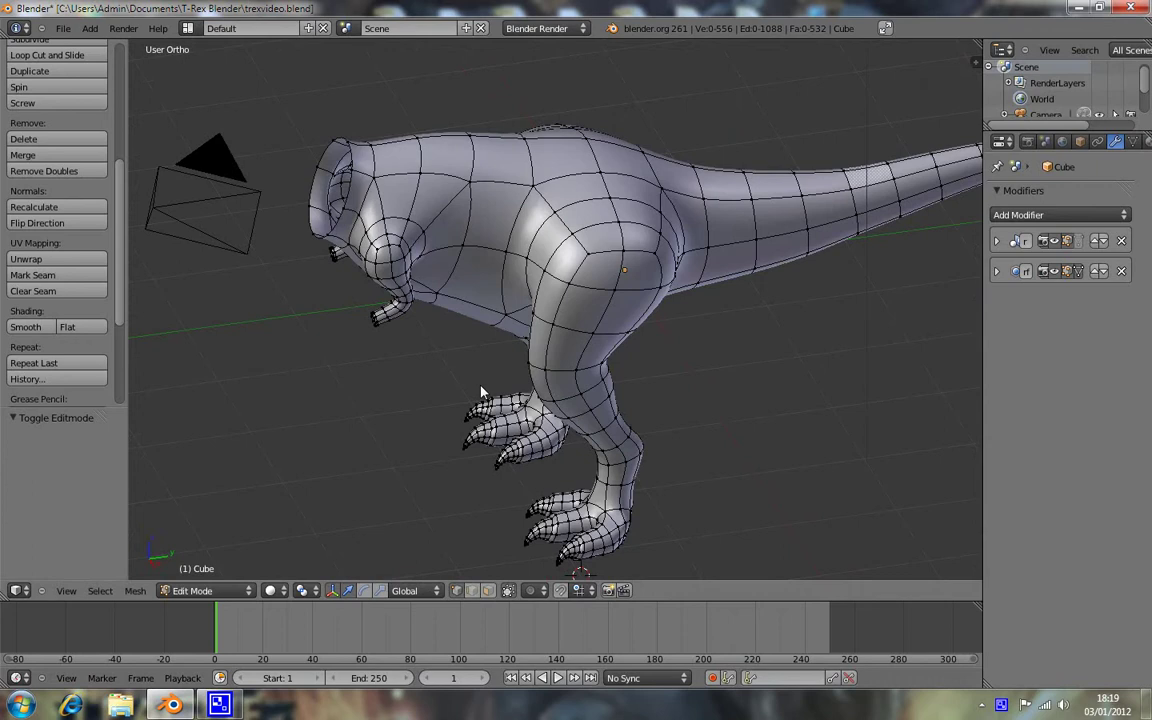
pyautogui.press('KP_1')
pyautogui.press('KP_3')
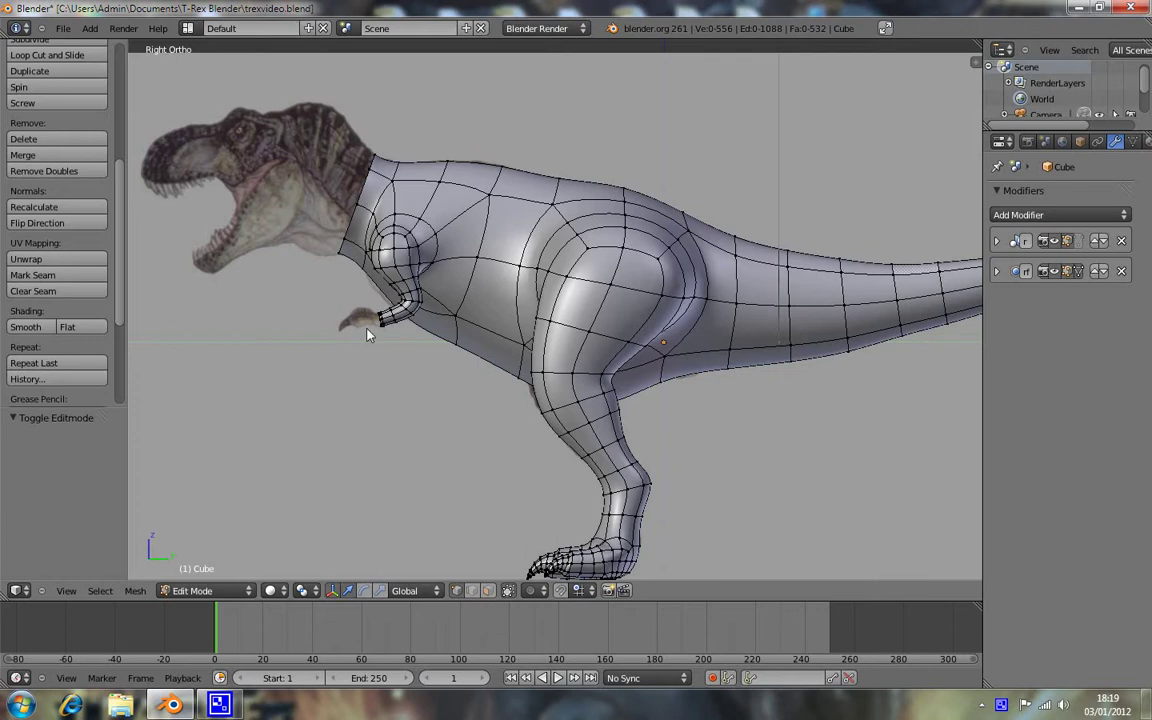
pyautogui.scroll(3, 270, 370)
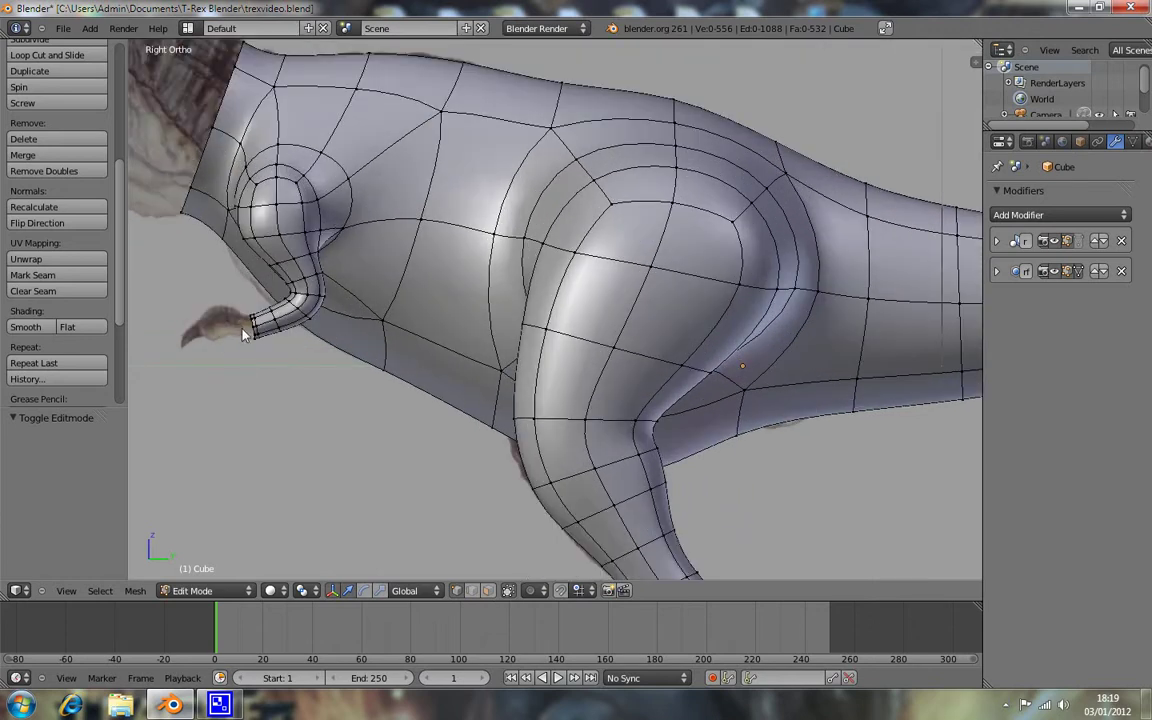
pyautogui.keyDown('shift'); pyautogui.moveTo(240, 328); pyautogui.dragTo(563, 325, button='middle'); pyautogui.keyUp('shift')
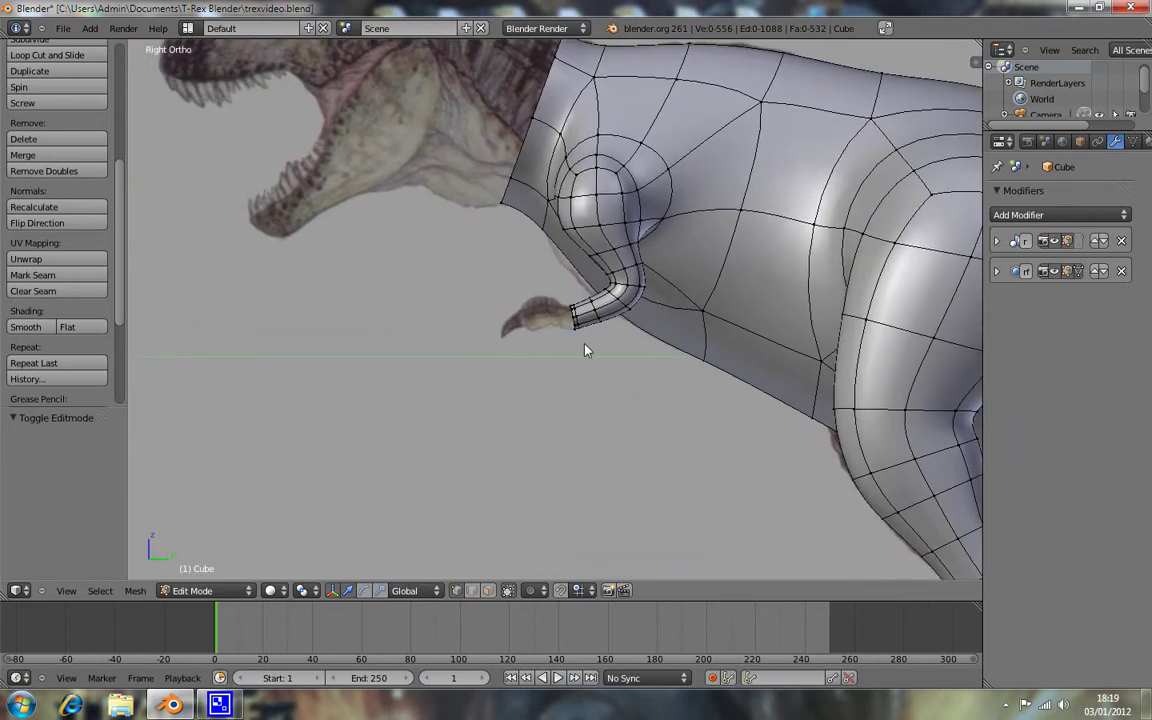
pyautogui.scroll(-6, 586, 350)
pyautogui.keyDown('shift'); pyautogui.moveTo(666, 401); pyautogui.dragTo(458, 360, button='middle'); pyautogui.keyUp('shift')
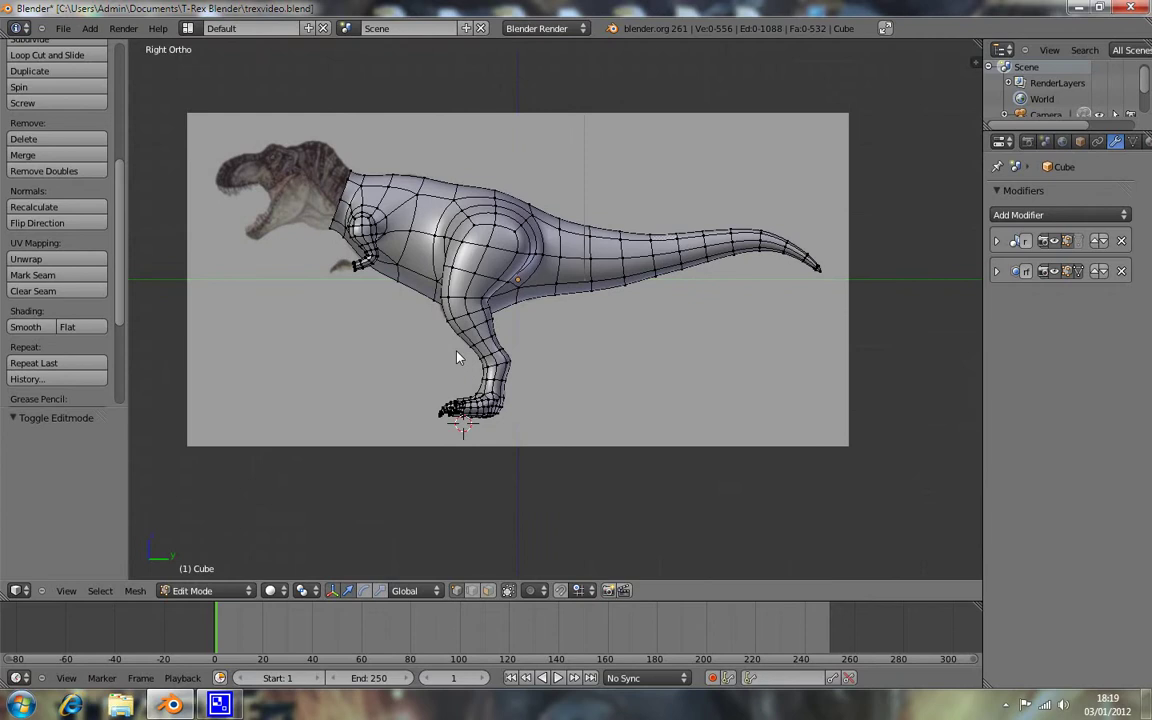
pyautogui.scroll(5, 395, 381)
pyautogui.keyDown('shift'); pyautogui.moveTo(395, 381); pyautogui.dragTo(581, 380, button='middle'); pyautogui.keyUp('shift')
pyautogui.scroll(2, 486, 380)
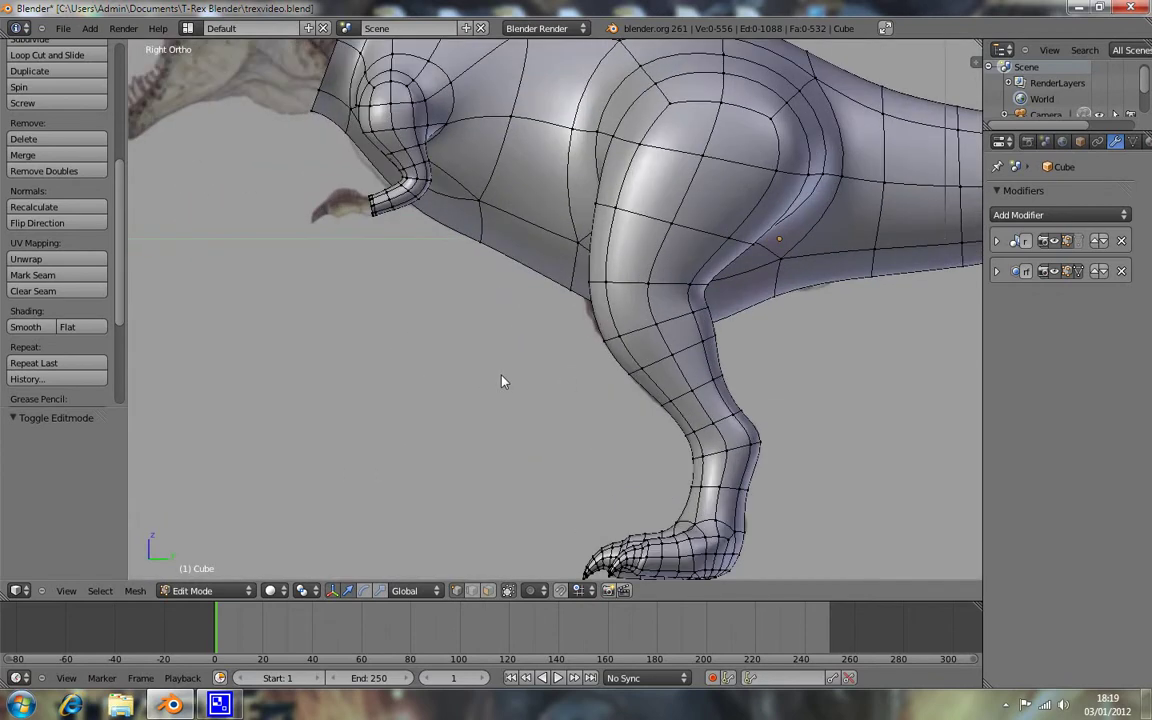
pyautogui.scroll(2, 508, 355)
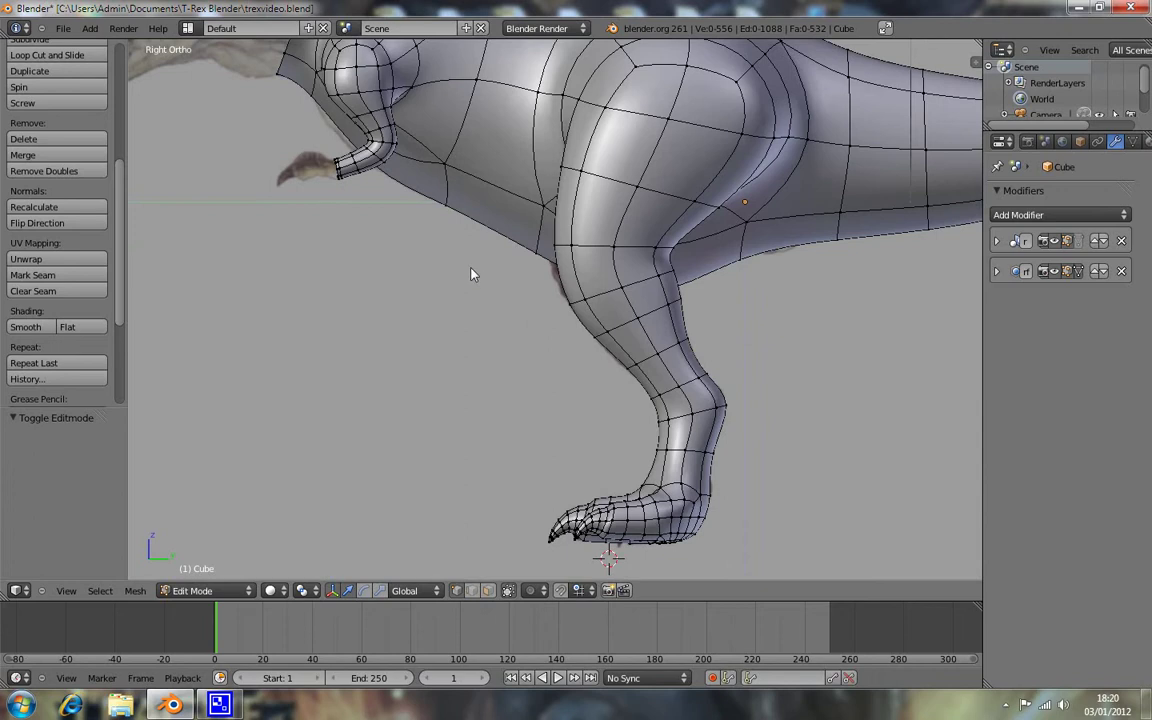
# Step: Orbit around the legs and belly, then settle into an orthographic front view
pyautogui.moveTo(450, 278)
pyautogui.mouseDown(button='middle')
pyautogui.moveTo(627, 347)
pyautogui.moveTo(640, 301)
pyautogui.moveTo(614, 317)
pyautogui.mouseUp(button='middle')
pyautogui.moveTo(633, 418)
pyautogui.mouseDown(button='middle')
pyautogui.moveTo(663, 404)
pyautogui.moveTo(633, 427)
pyautogui.moveTo(663, 401)
pyautogui.moveTo(643, 391)
pyautogui.moveTo(630, 417)
pyautogui.moveTo(642, 418)
pyautogui.mouseUp(button='middle')
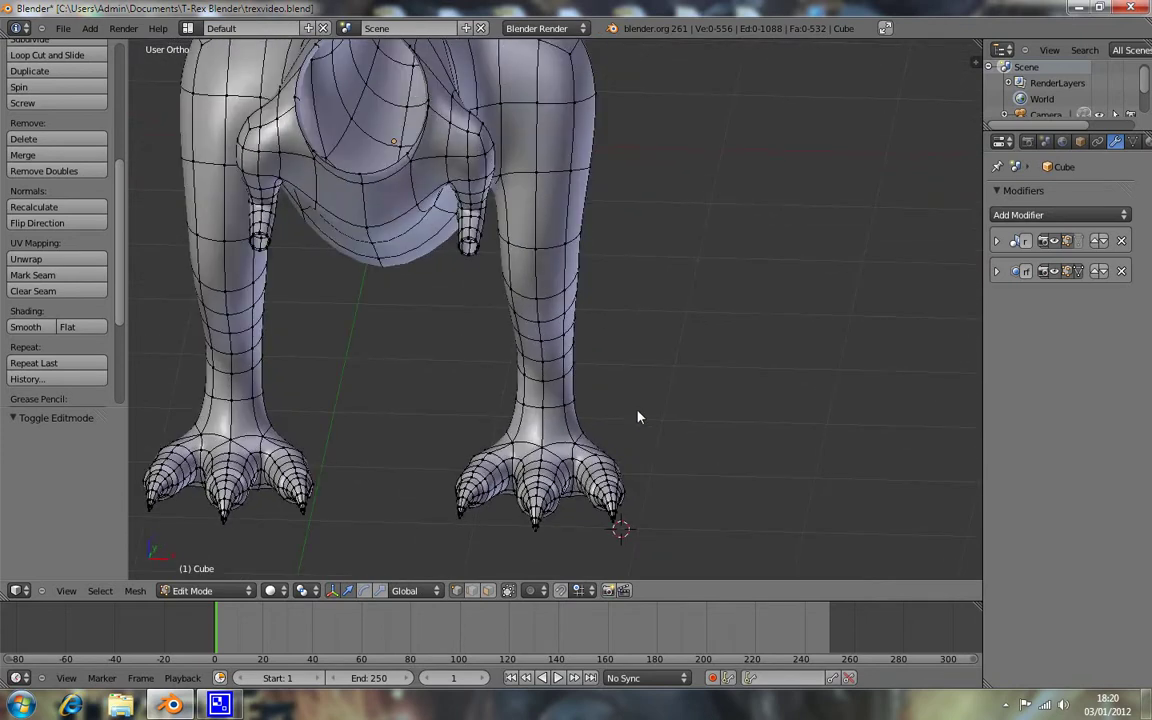
pyautogui.moveTo(548, 437)
pyautogui.mouseDown(button='middle')
pyautogui.moveTo(468, 463)
pyautogui.moveTo(424, 398)
pyautogui.moveTo(630, 437)
pyautogui.moveTo(512, 432)
pyautogui.moveTo(532, 352)
pyautogui.moveTo(599, 370)
pyautogui.moveTo(563, 447)
pyautogui.moveTo(500, 430)
pyautogui.moveTo(597, 437)
pyautogui.moveTo(538, 441)
pyautogui.moveTo(504, 381)
pyautogui.mouseUp(button='middle')
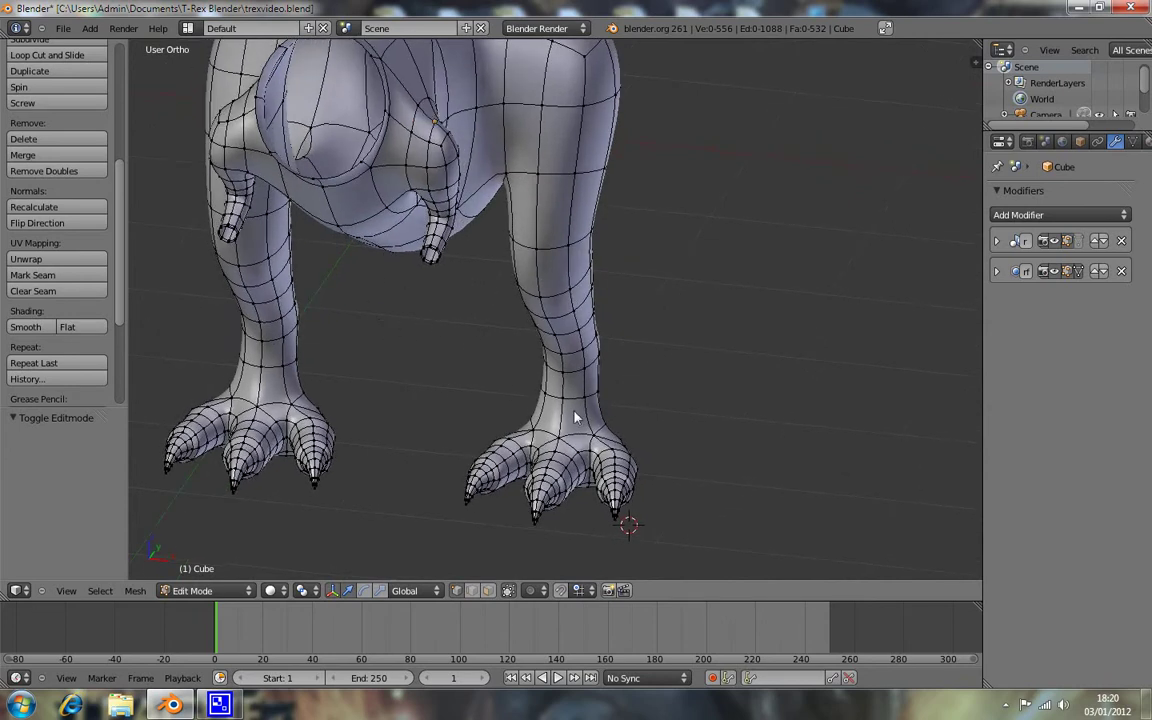
pyautogui.moveTo(571, 360)
pyautogui.mouseDown(button='middle')
pyautogui.moveTo(581, 244)
pyautogui.moveTo(561, 240)
pyautogui.moveTo(560, 319)
pyautogui.moveTo(612, 324)
pyautogui.mouseUp(button='middle')
pyautogui.scroll(2, 602, 326)
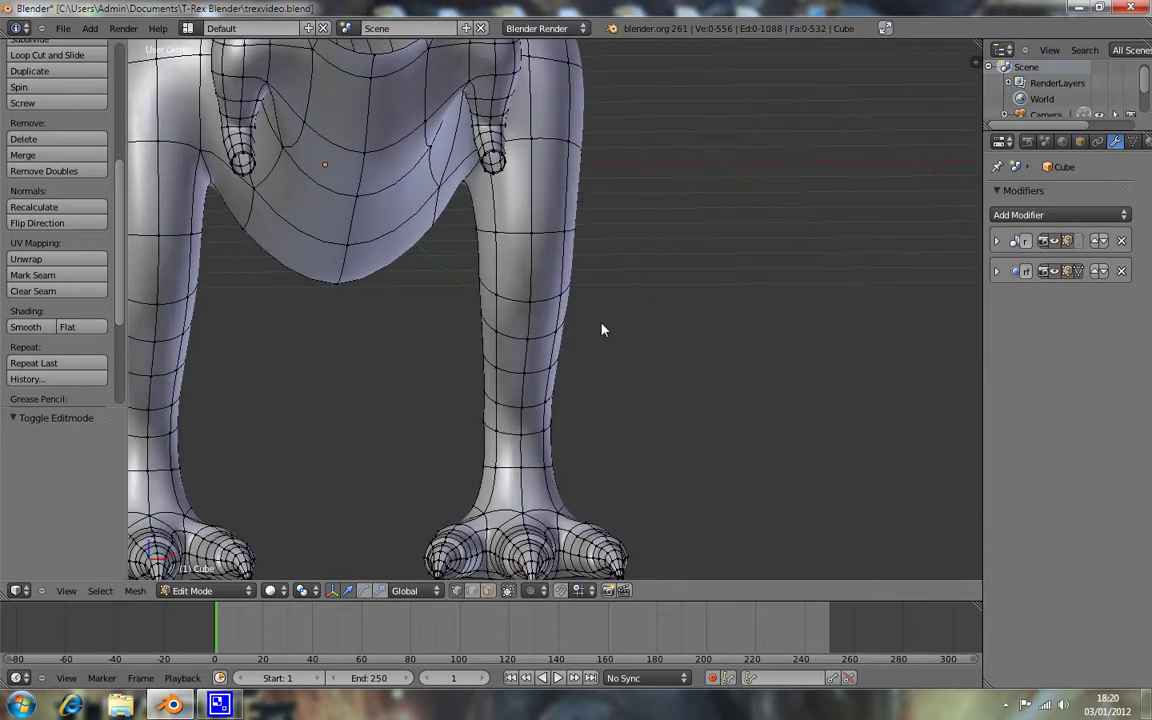
pyautogui.press('KP_5')
pyautogui.press('KP_3')
pyautogui.press('KP_4')
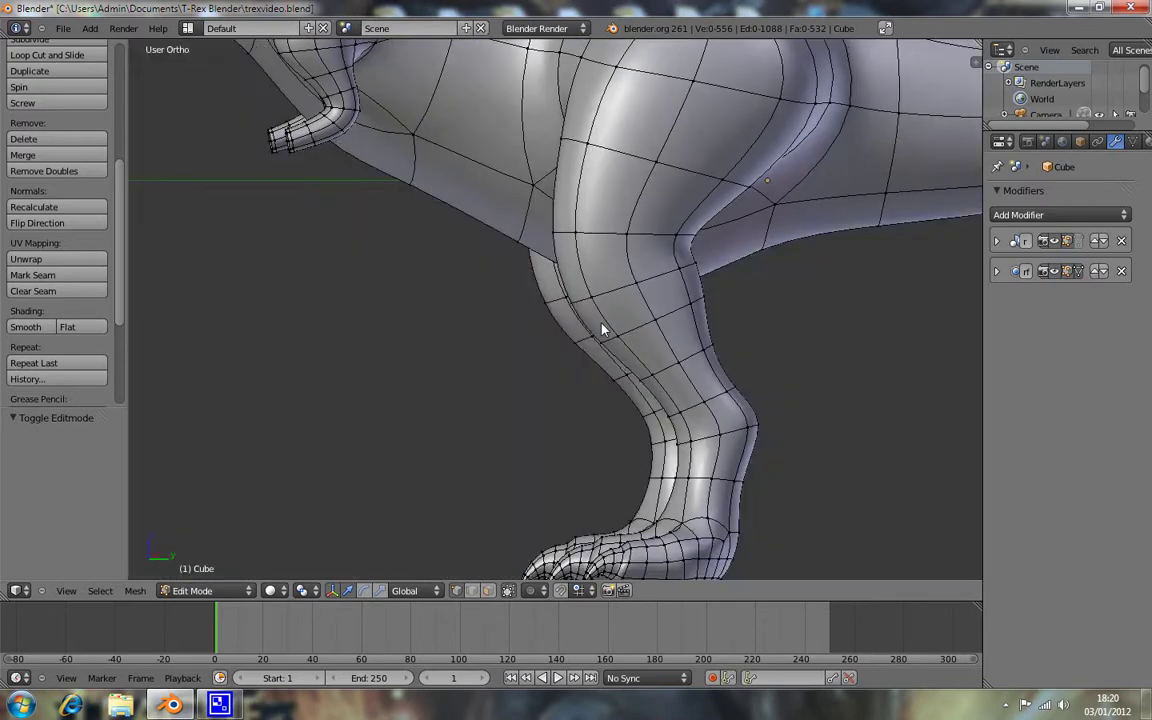
pyautogui.press('KP_1')
pyautogui.scroll(-4, 823, 303)
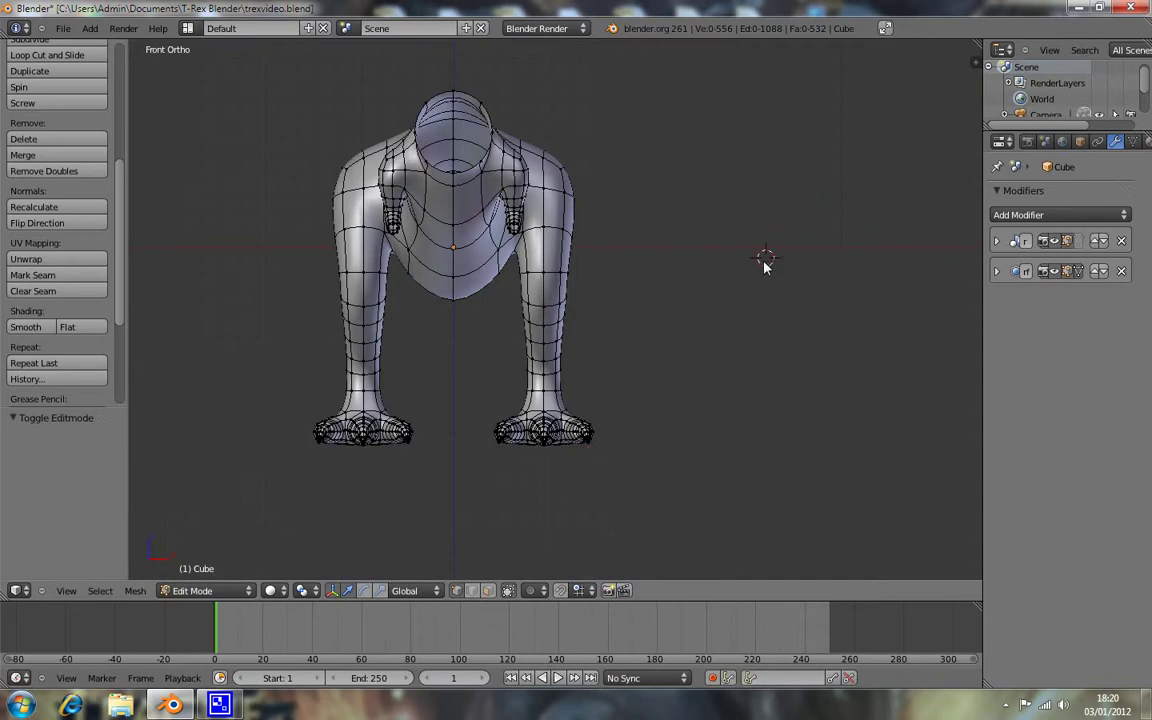
# Step: Add a circle mesh with 8 vertices and scale it down
pyautogui.hotkey('shift', 'a')
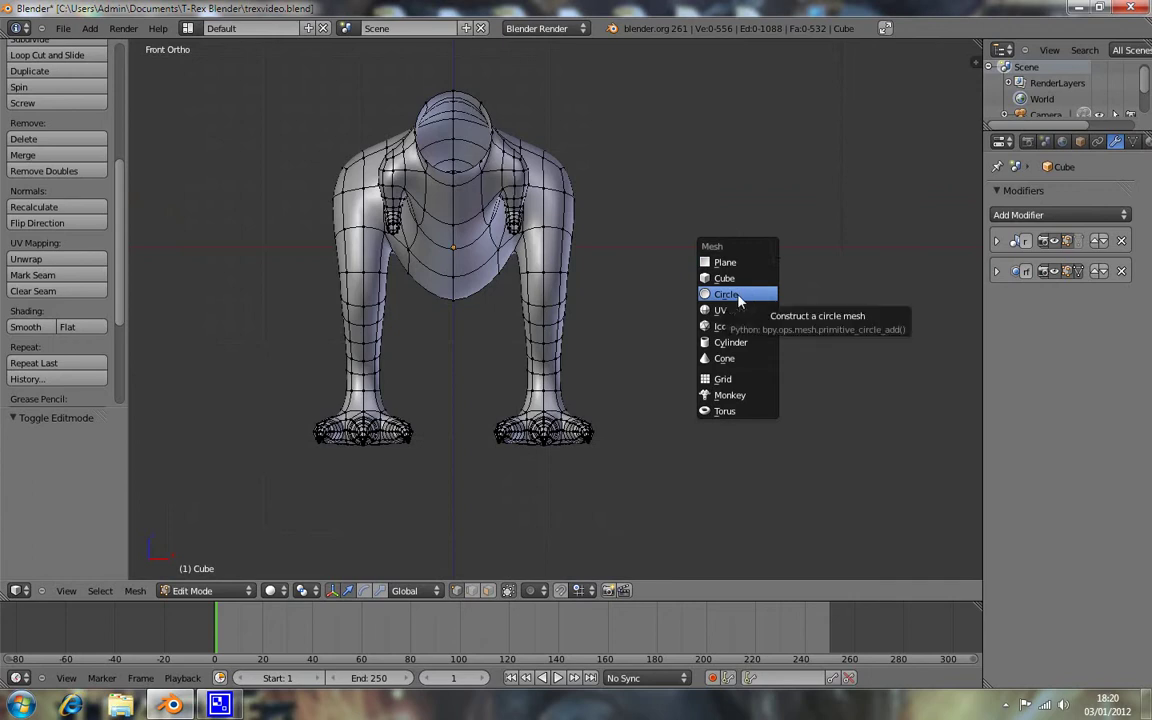
pyautogui.click(738, 296)
pyautogui.click(53, 458)
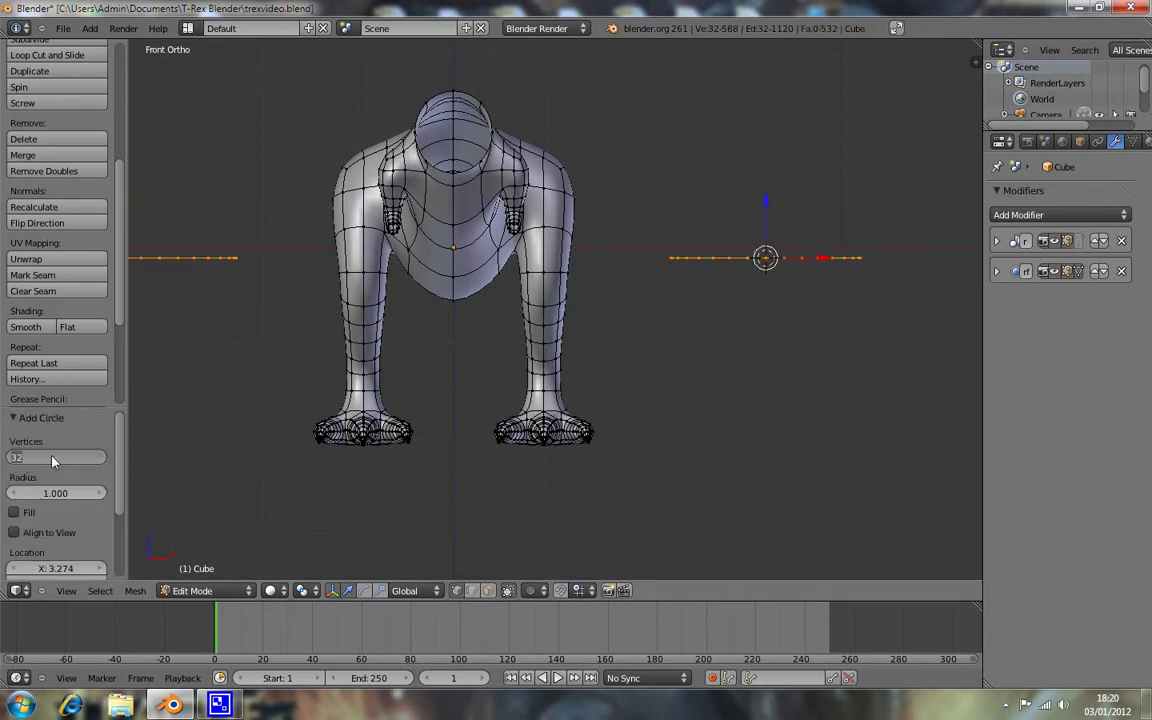
pyautogui.write('8')
pyautogui.press('Return')
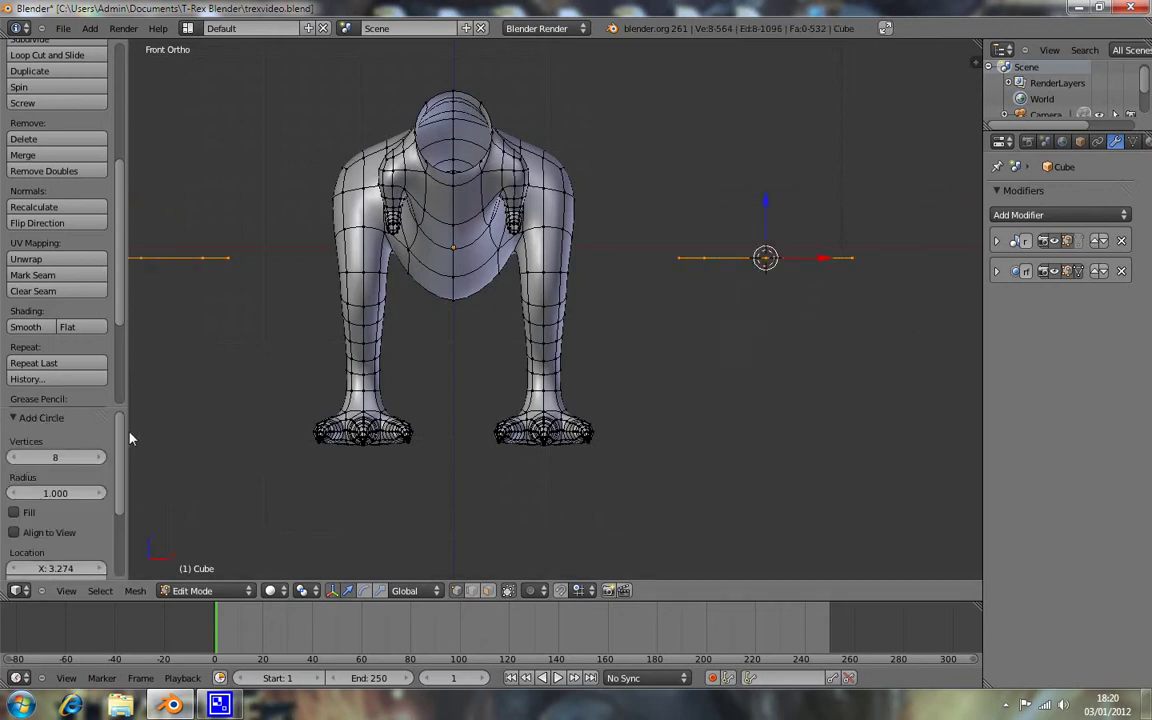
pyautogui.press('s')
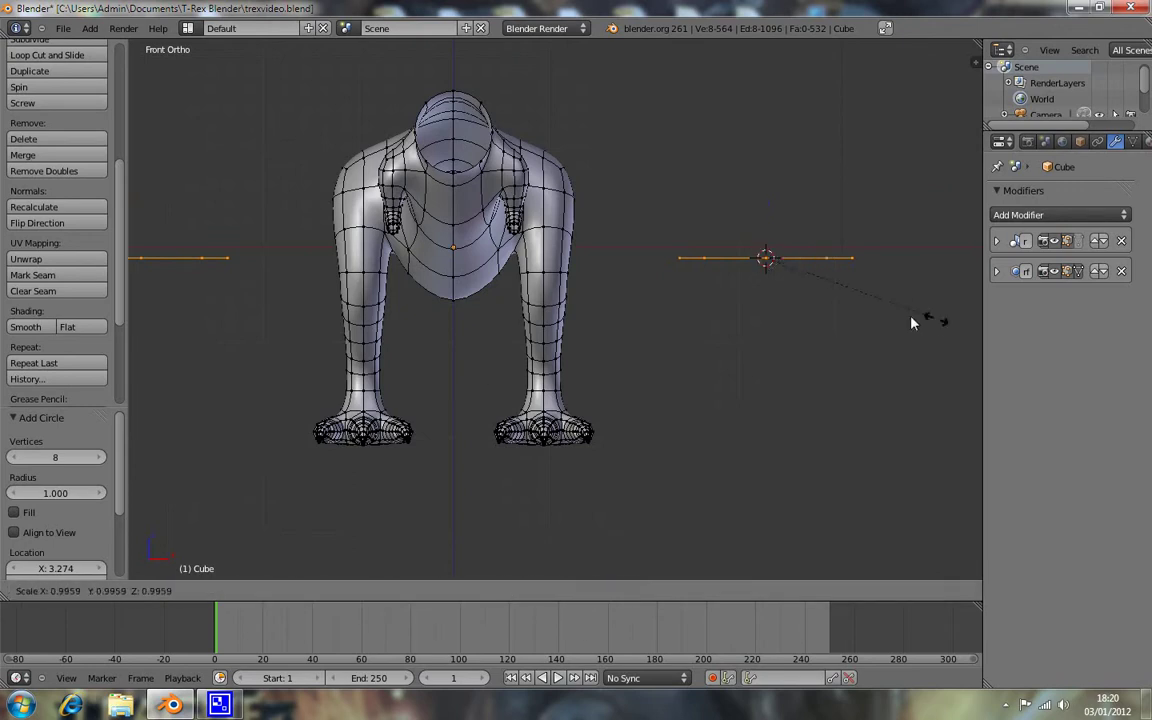
pyautogui.click(792, 279)
# Step: Move the circle to the forearm's end in side view and tilt it 65.737° to match the wrist
pyautogui.press('g')
pyautogui.click(631, 279)
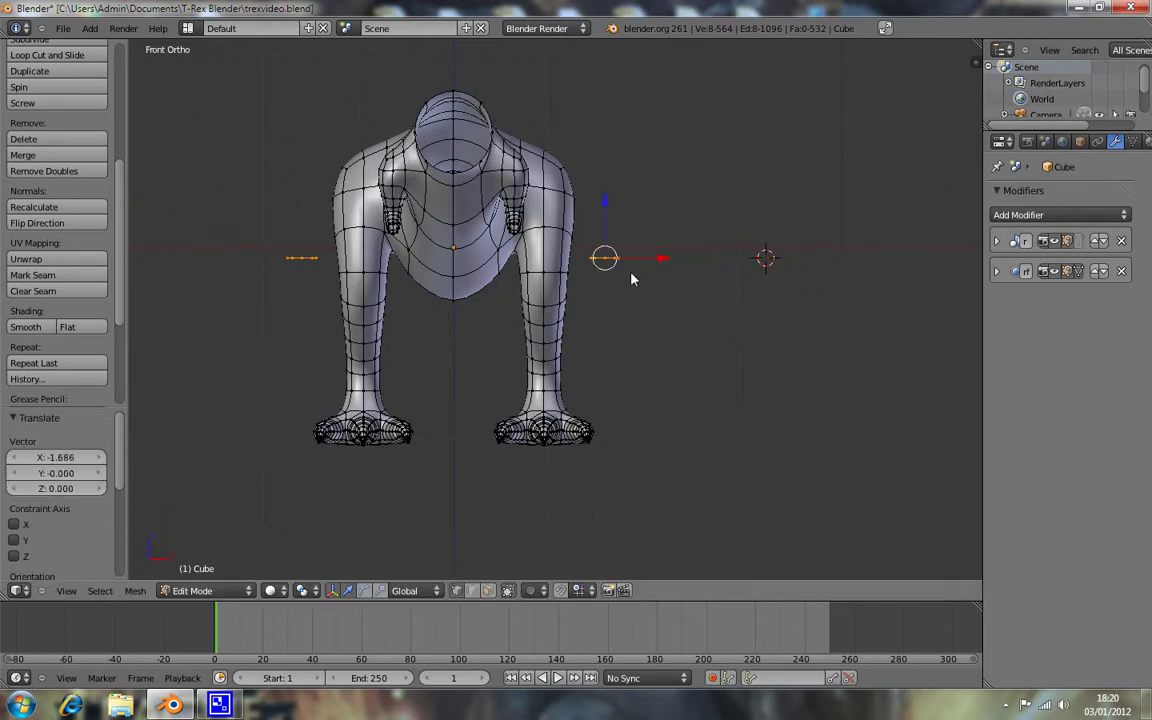
pyautogui.press('KP_3')
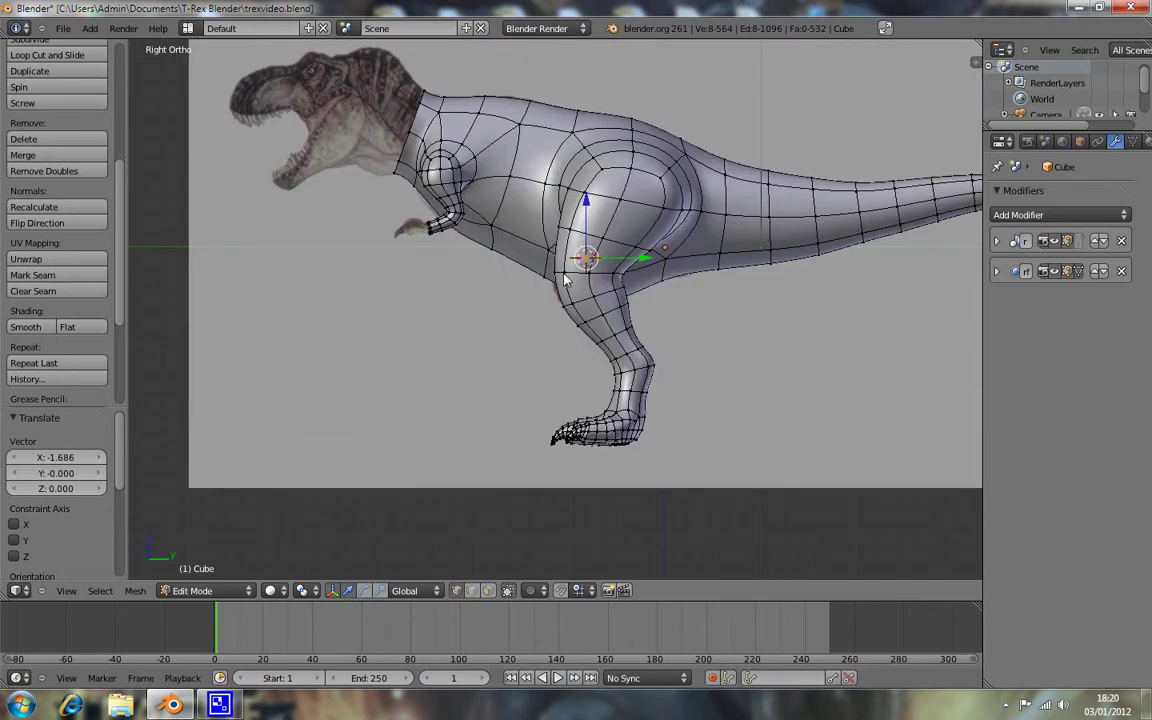
pyautogui.press('g')
pyautogui.click(372, 249)
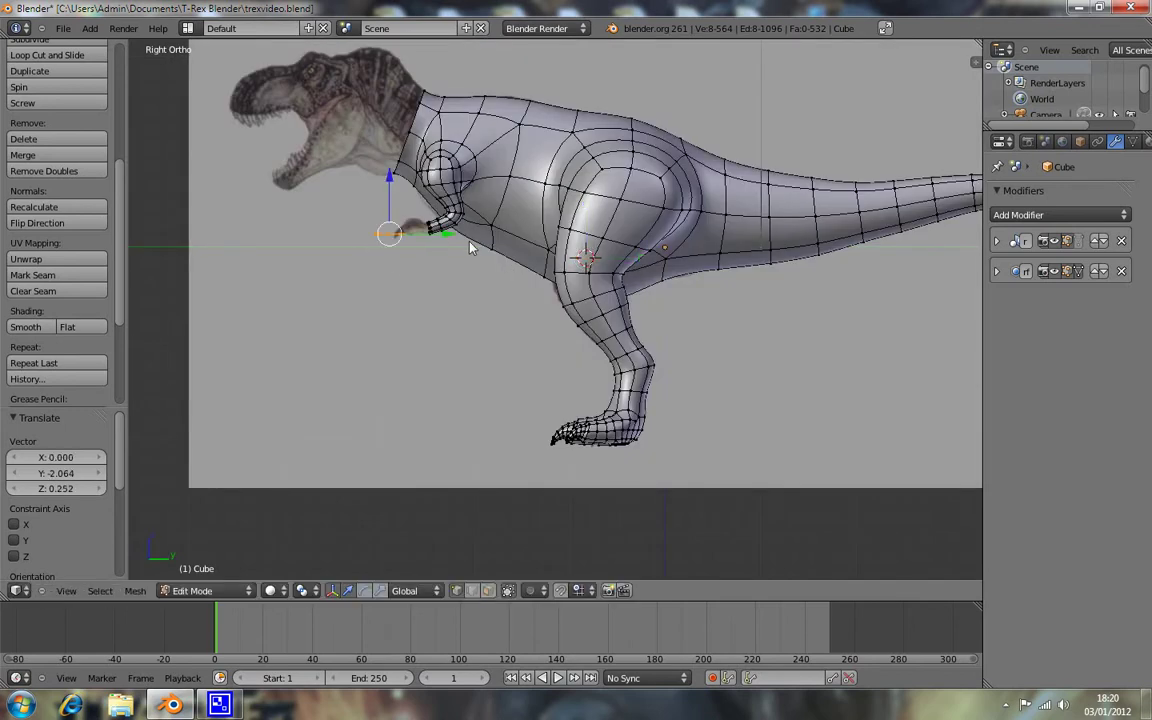
pyautogui.press('r')
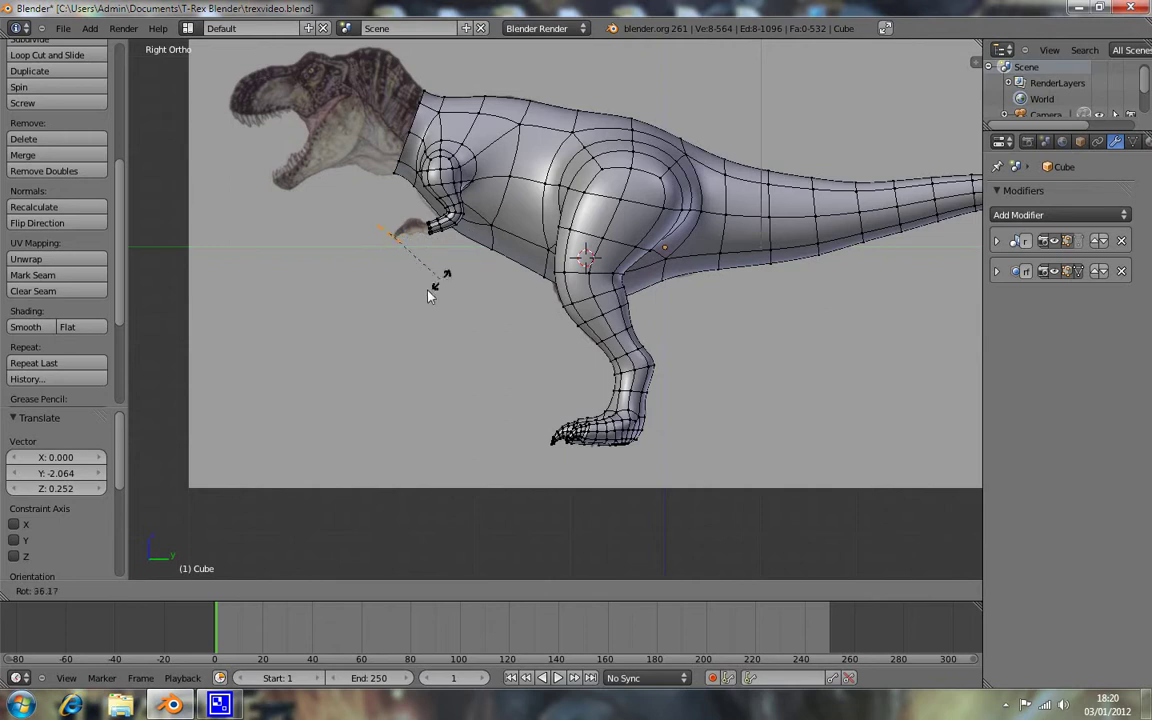
pyautogui.click(409, 299)
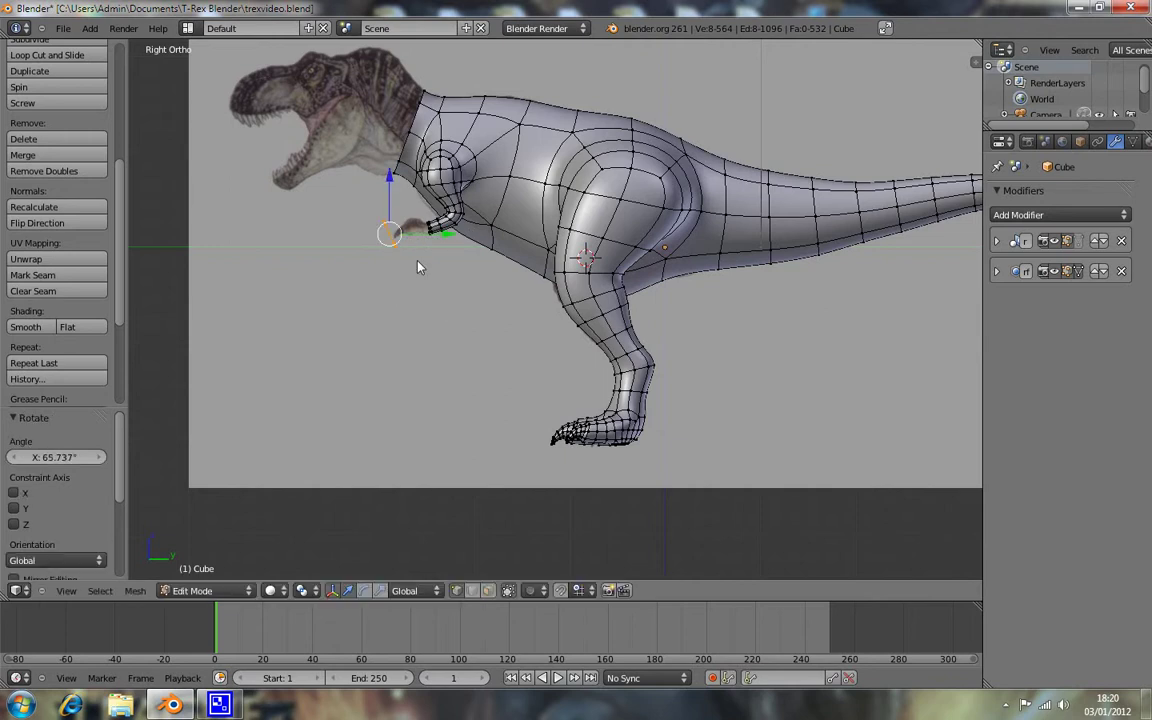
pyautogui.press('KP_Decimal')
pyautogui.scroll(5, 569, 344)
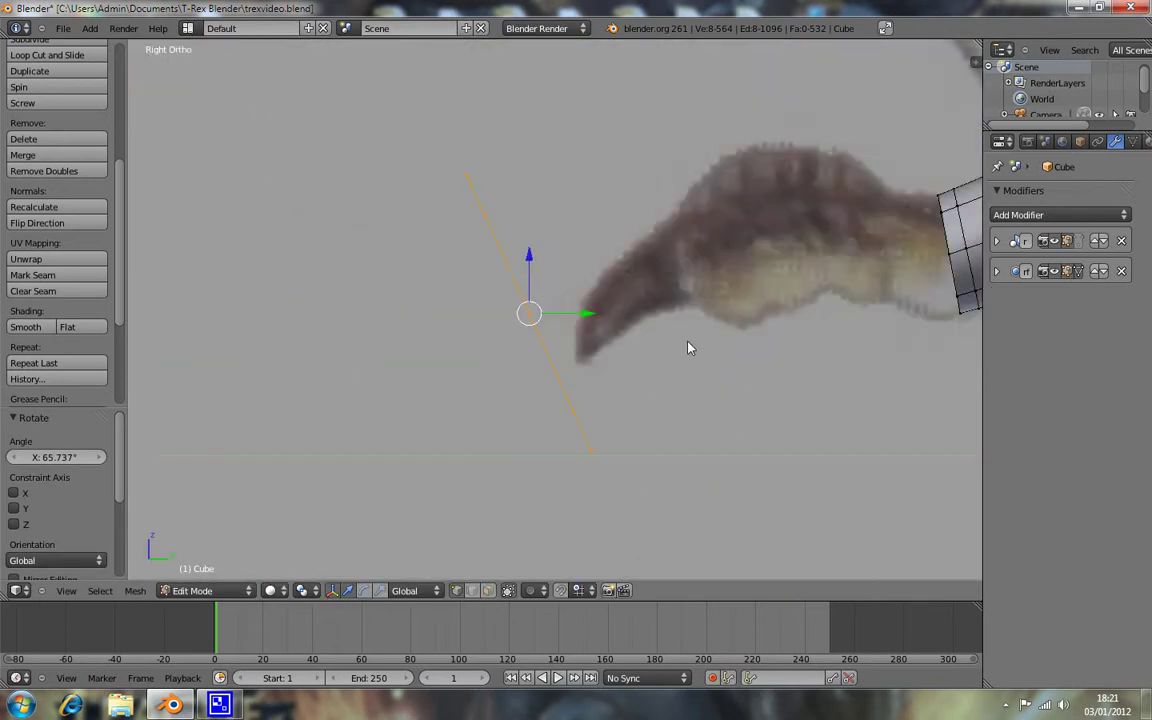
# Step: Move the circle onto the claw, shrink it to 0.387 and rotate it
pyautogui.keyDown('ctrl'); pyautogui.scroll(-3, 565, 355); pyautogui.keyUp('ctrl')
pyautogui.press('g')
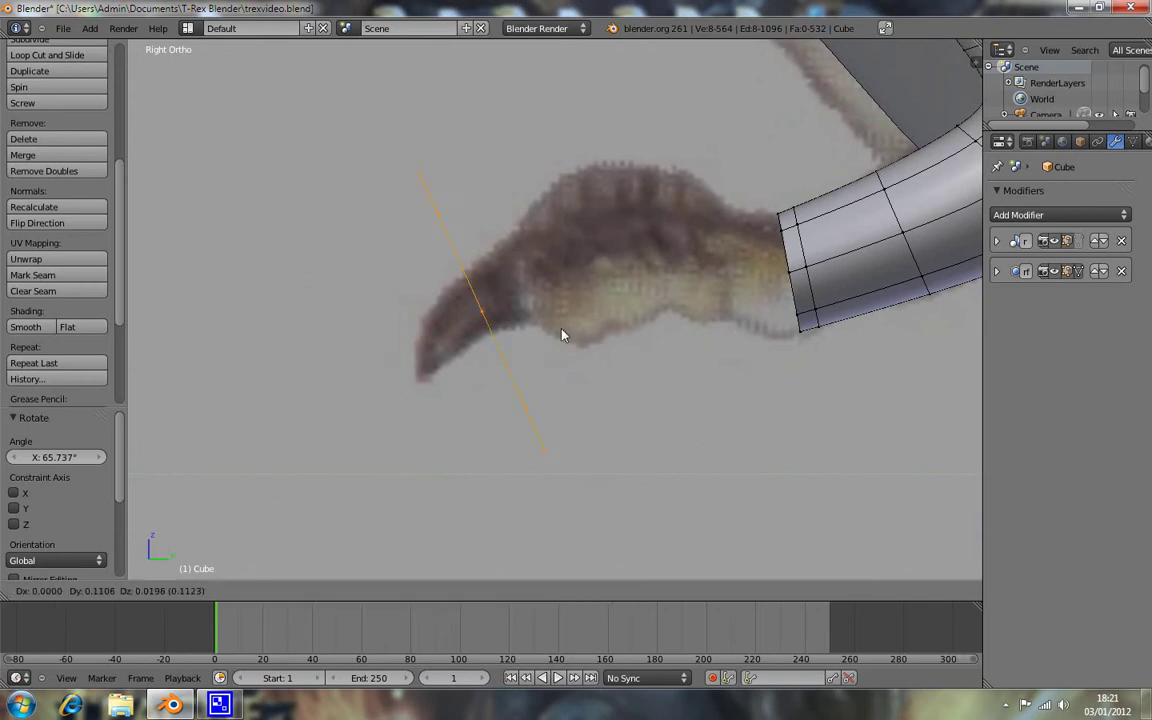
pyautogui.click(587, 341)
pyautogui.press('s')
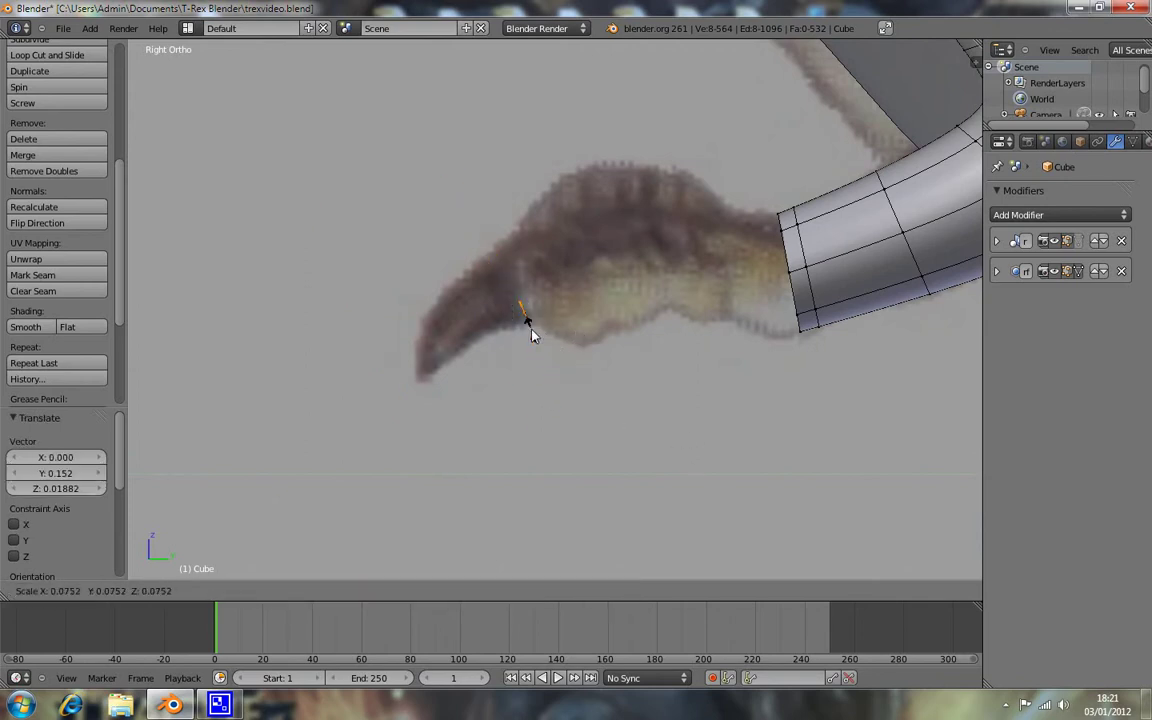
pyautogui.click(565, 372)
pyautogui.press('r')
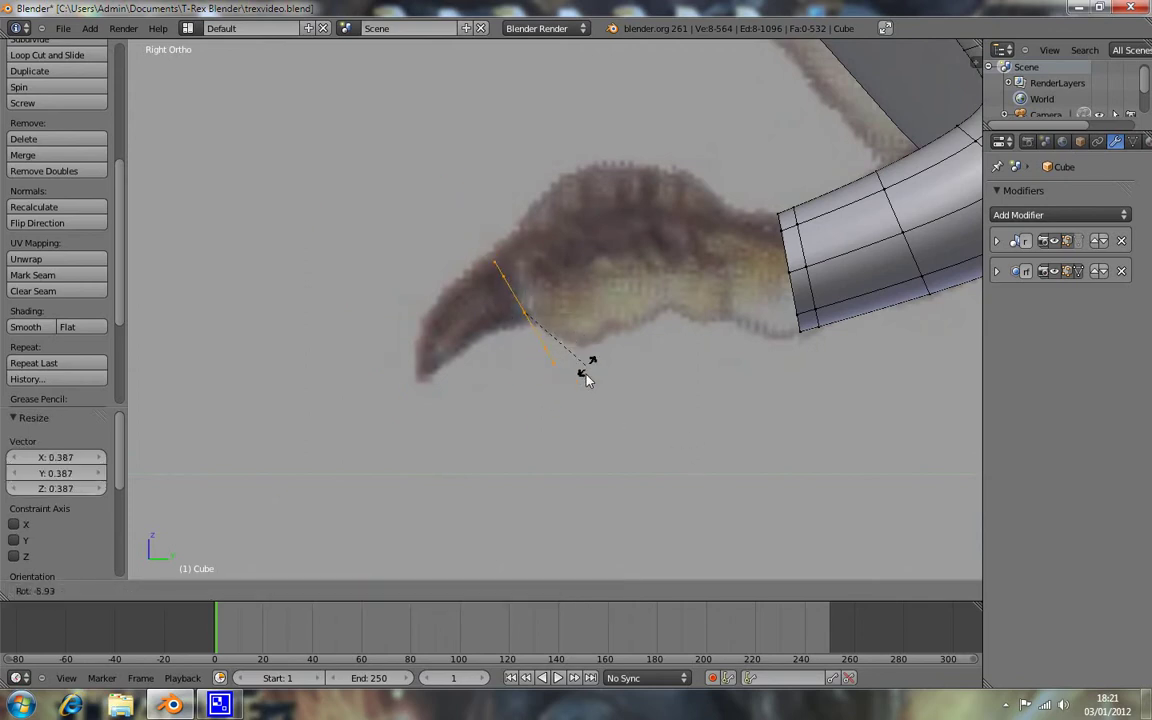
pyautogui.click(583, 378)
pyautogui.press('g')
pyautogui.click(576, 360)
# Step: Fine-tune the circle's position so it sits across the claw's base
pyautogui.press('g')
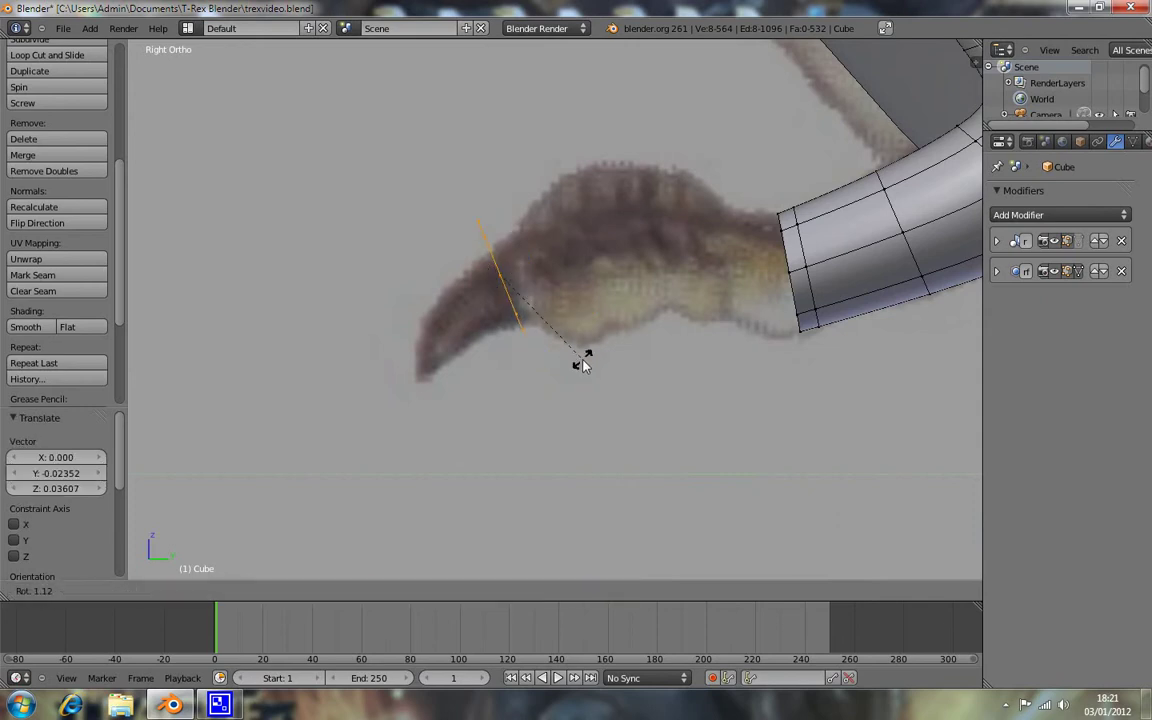
pyautogui.click(584, 363)
pyautogui.press('g')
pyautogui.click(605, 375)
pyautogui.press('g')
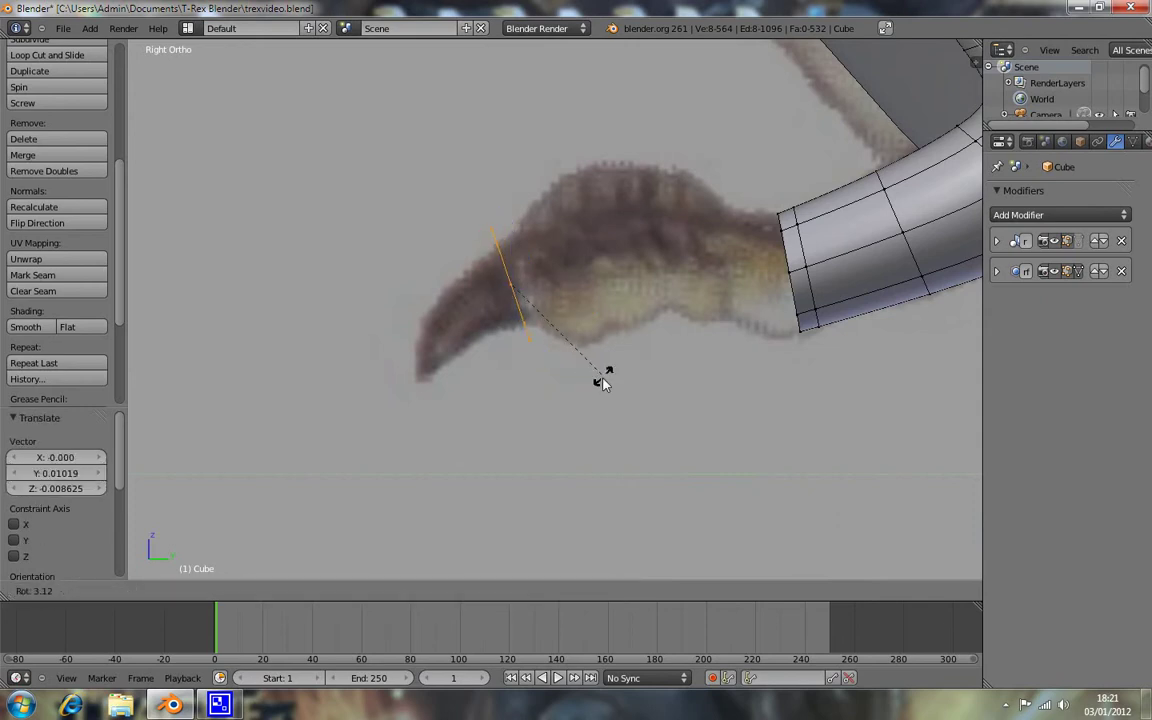
pyautogui.click(599, 380)
pyautogui.press('g')
pyautogui.click(613, 375)
pyautogui.press('g')
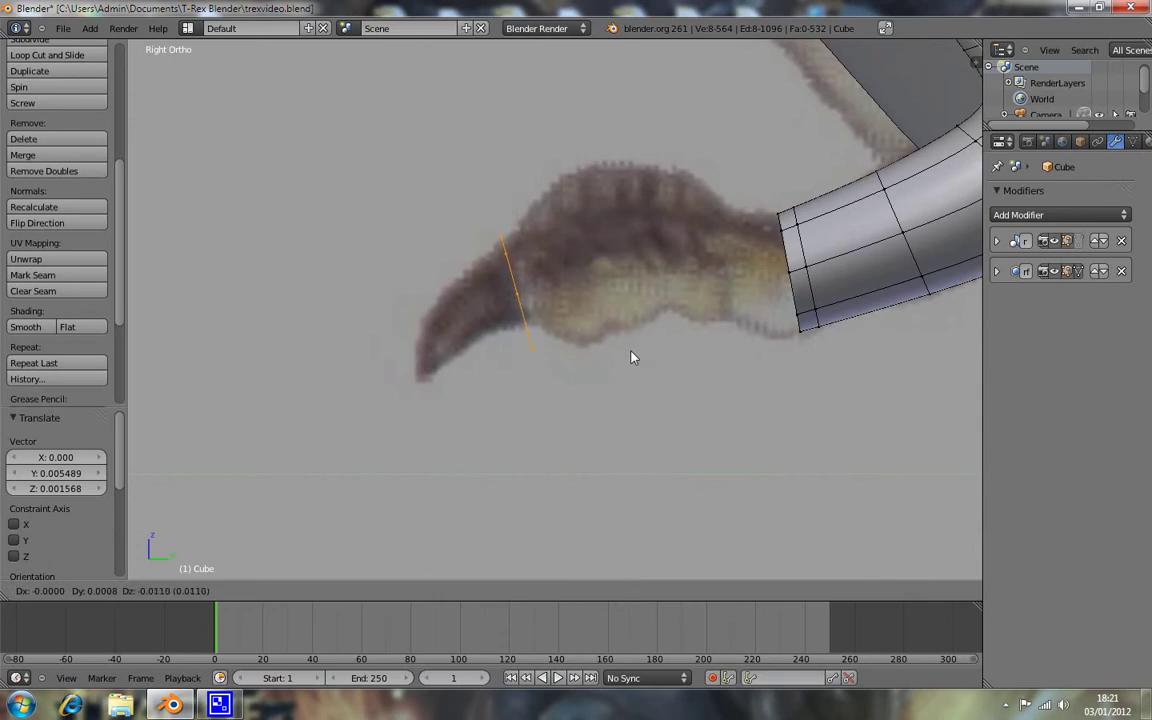
pyautogui.click(633, 337)
# Step: Rotate, shrink, nudge and tilt the claw-base edge loop to match the reference
pyautogui.press('r')
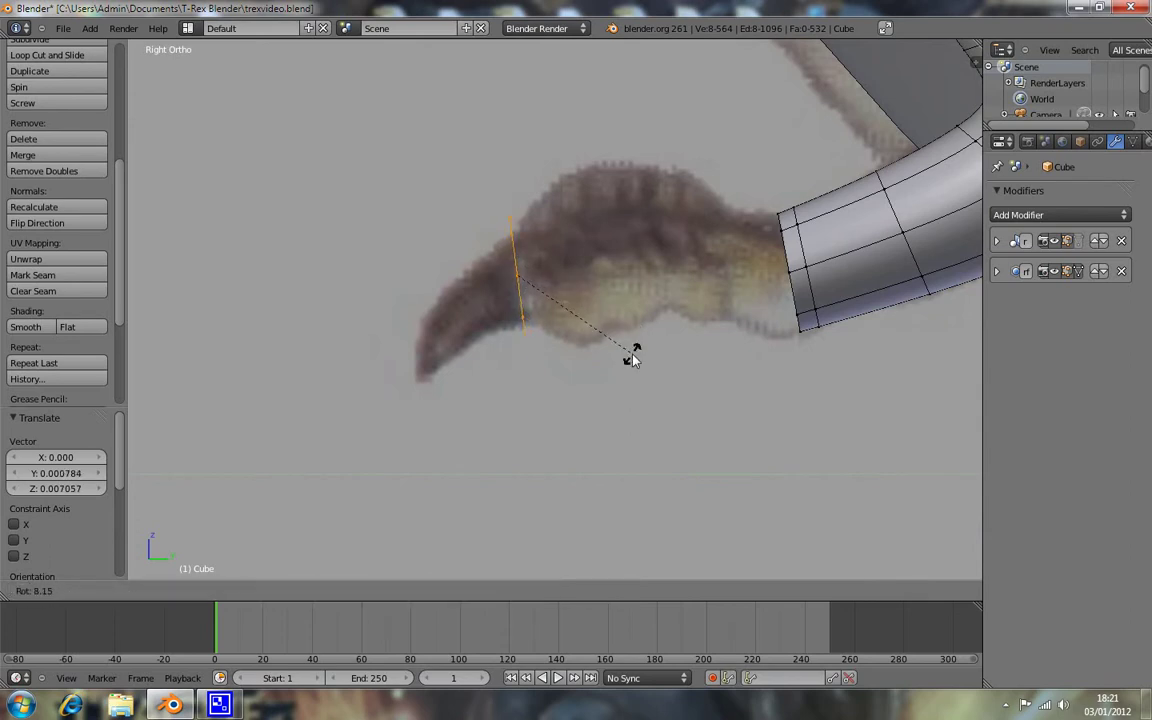
pyautogui.click(630, 343)
pyautogui.press('s')
pyautogui.click(624, 352)
pyautogui.press('g')
pyautogui.click(633, 359)
pyautogui.press('r')
pyautogui.click(648, 338)
# Step: Extrude a ring toward the claw, narrow it into a taper, and deselect
pyautogui.press('e')
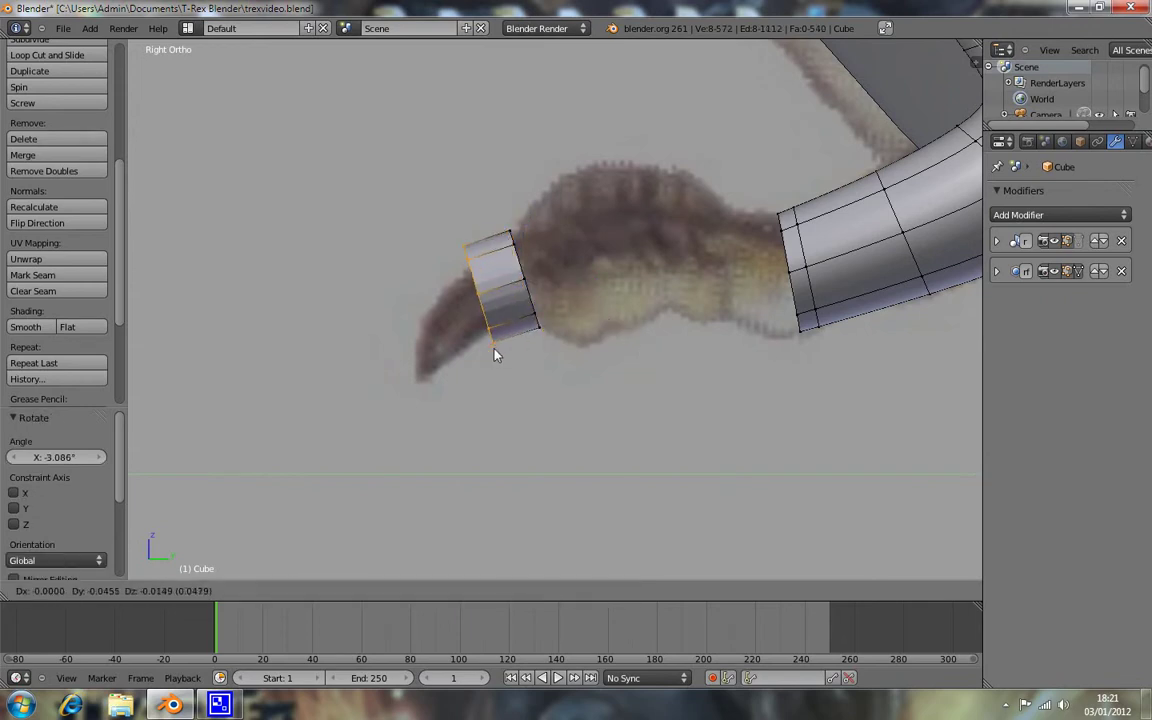
pyautogui.click(490, 358)
pyautogui.press('s')
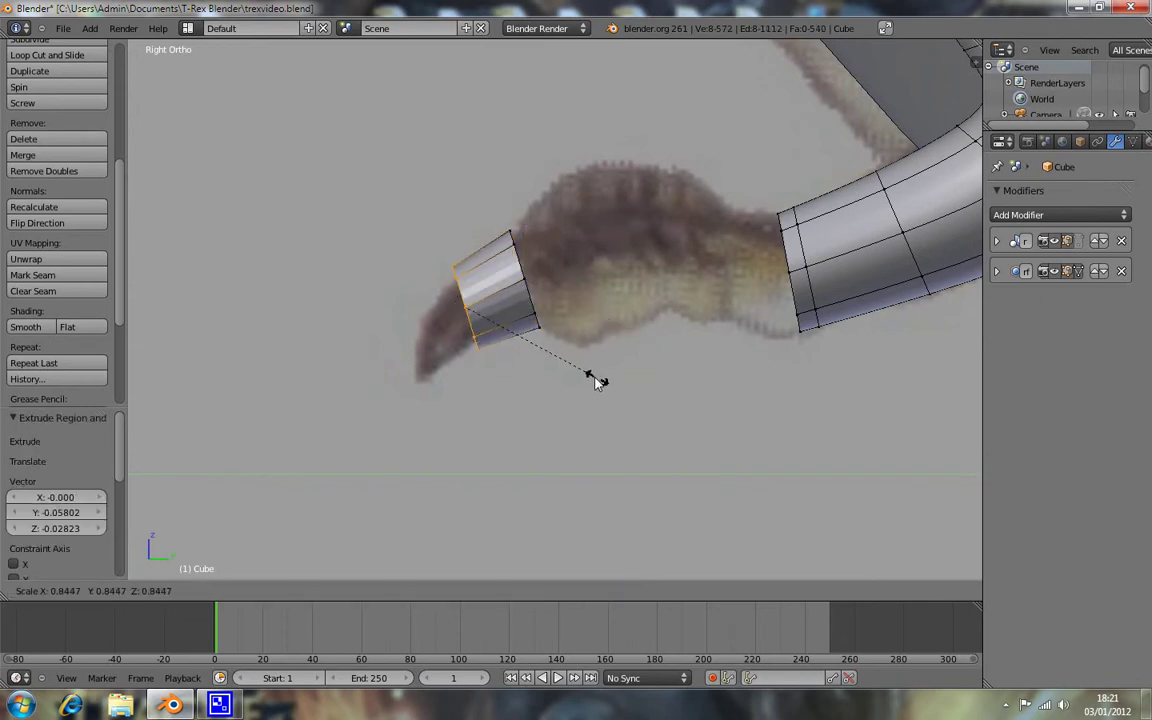
pyautogui.click(561, 366)
pyautogui.press('a')
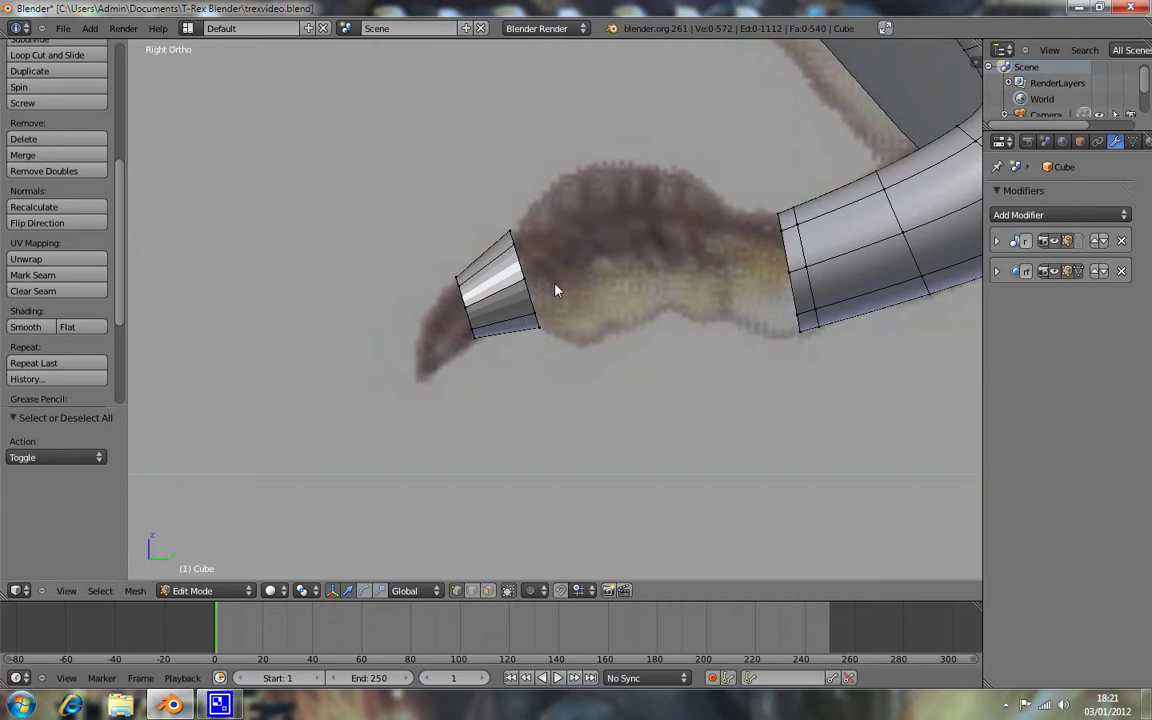
pyautogui.moveTo(557, 290); pyautogui.dragTo(578, 302, button='middle')
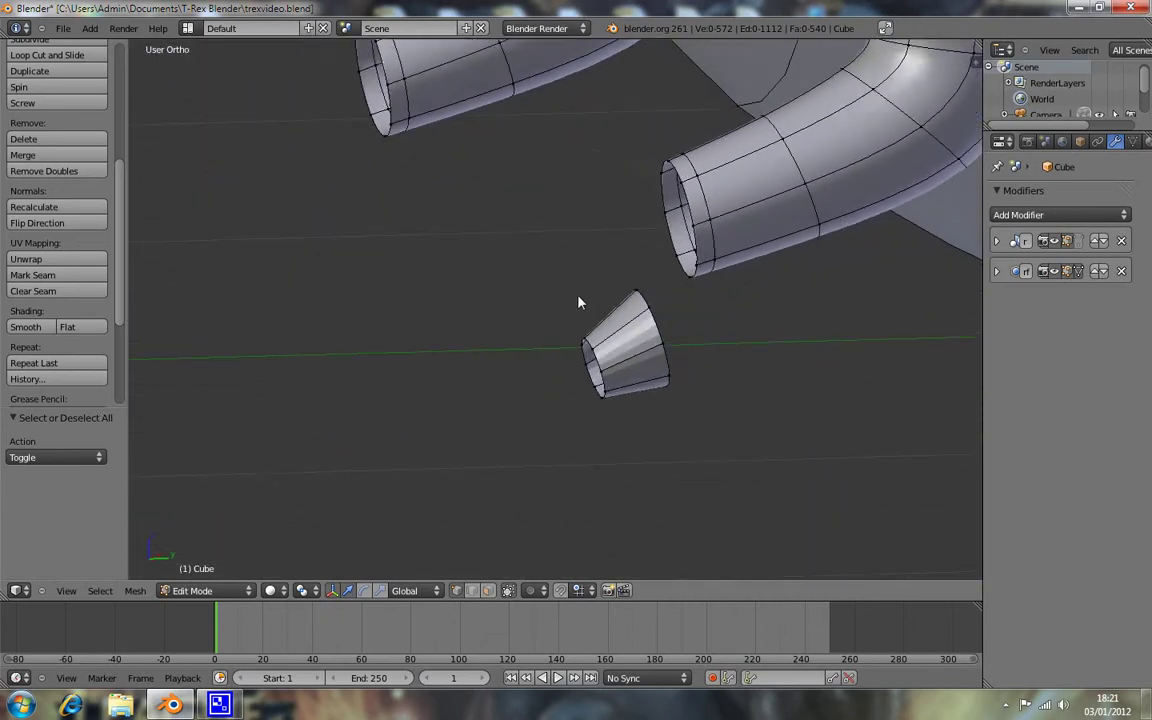
# Step: Box-select the claw cone's faces in see-through mode and shade them smooth
pyautogui.press('KP_3')
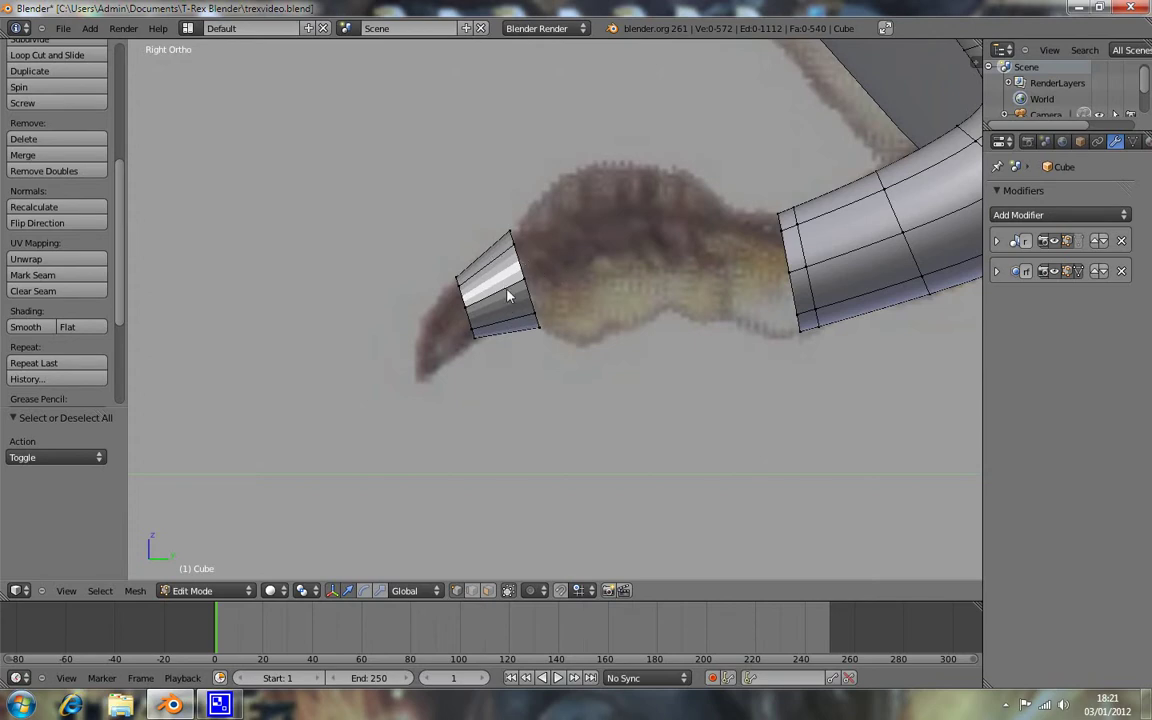
pyautogui.press('z')
pyautogui.press('b')
pyautogui.moveTo(432, 228); pyautogui.dragTo(560, 402)
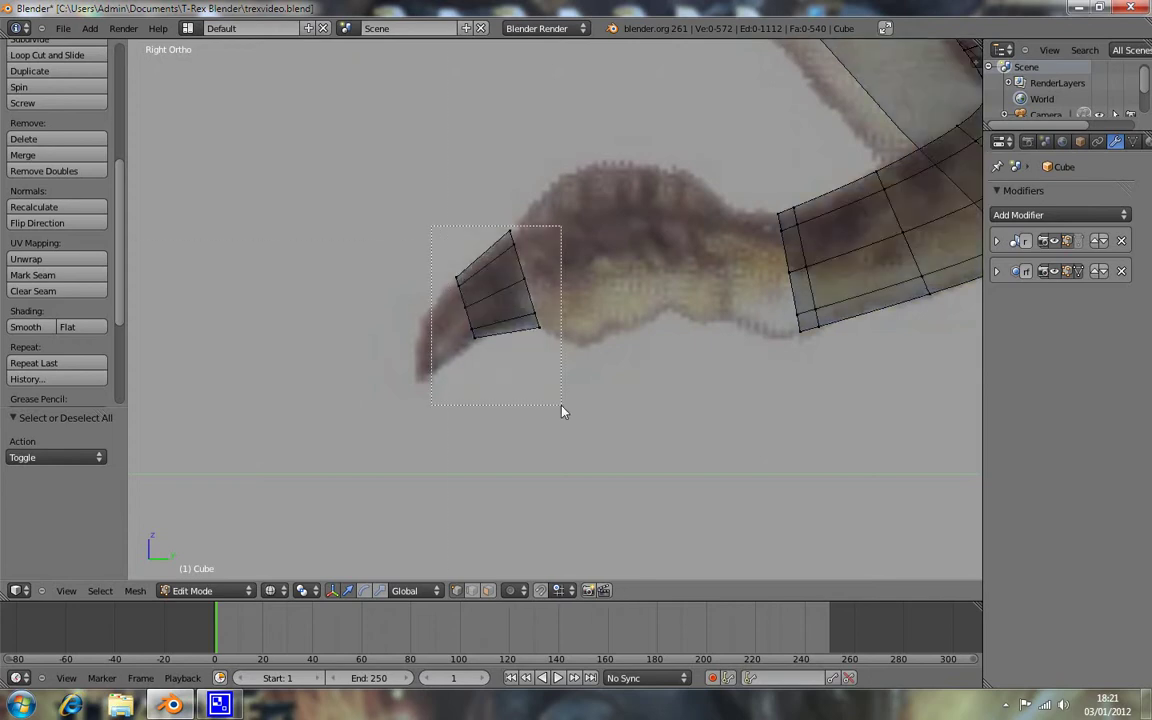
pyautogui.click(30, 327)
pyautogui.press('a')
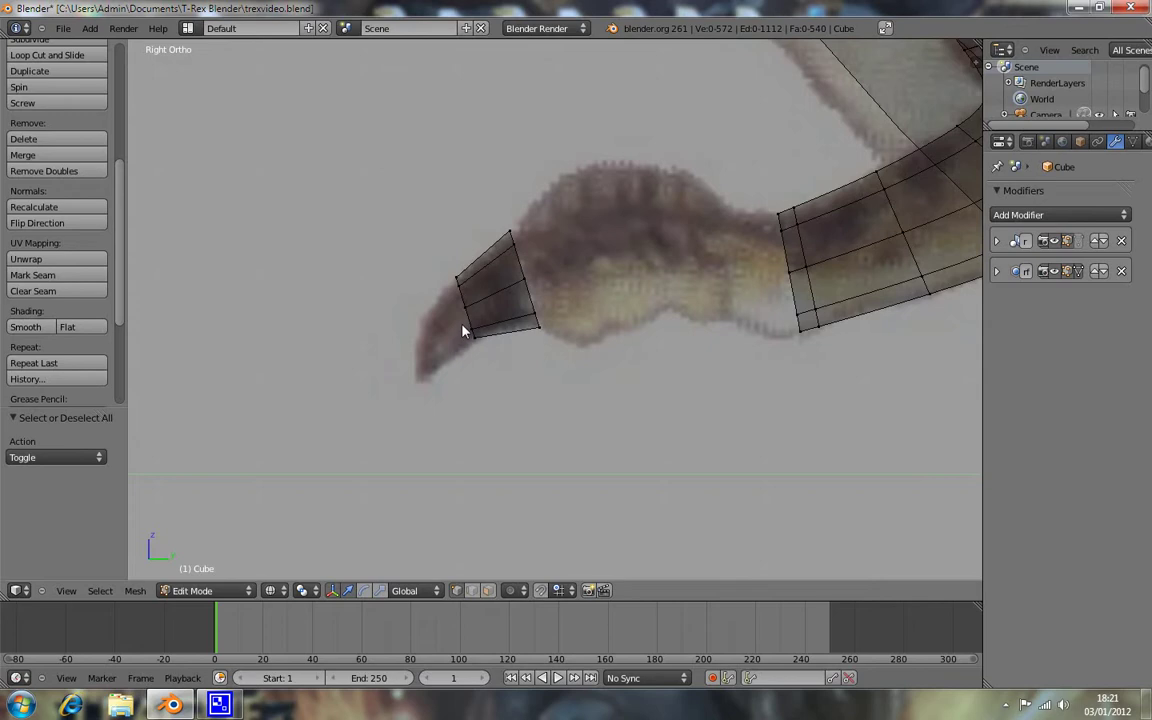
pyautogui.press('z')
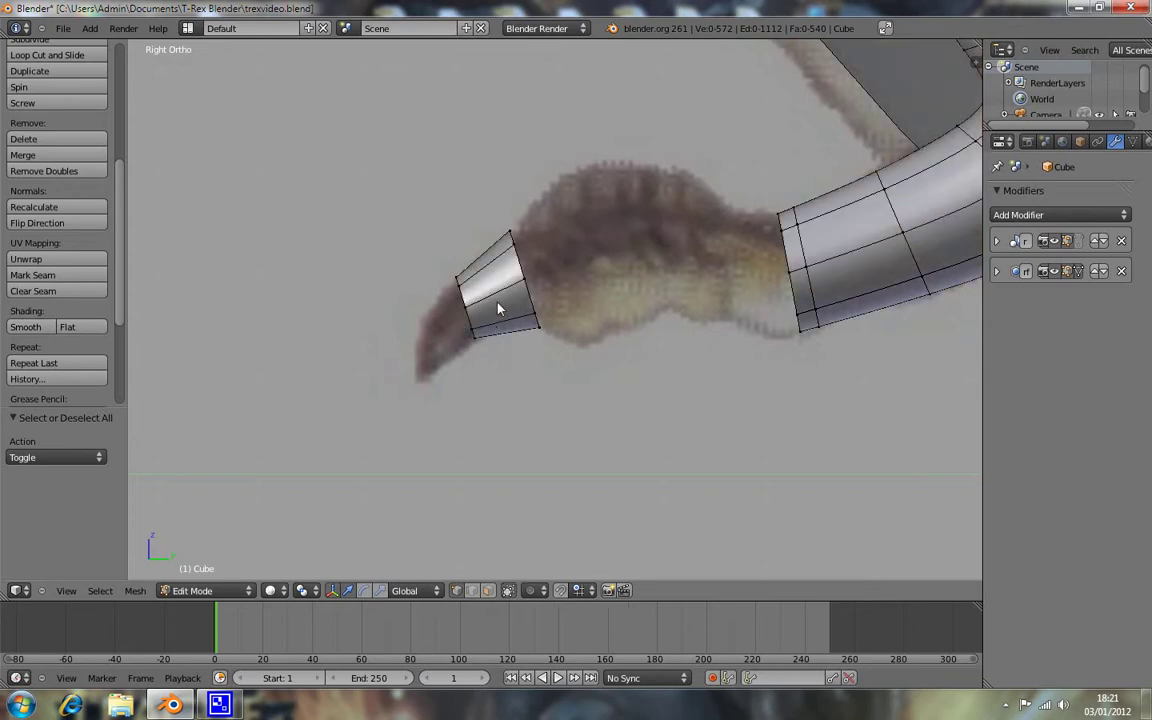
# Step: Rotate and reposition the edge loop at the cone's tip
pyautogui.keyDown('alt'); pyautogui.rightClick(465, 305); pyautogui.keyUp('alt')
pyautogui.press('z')
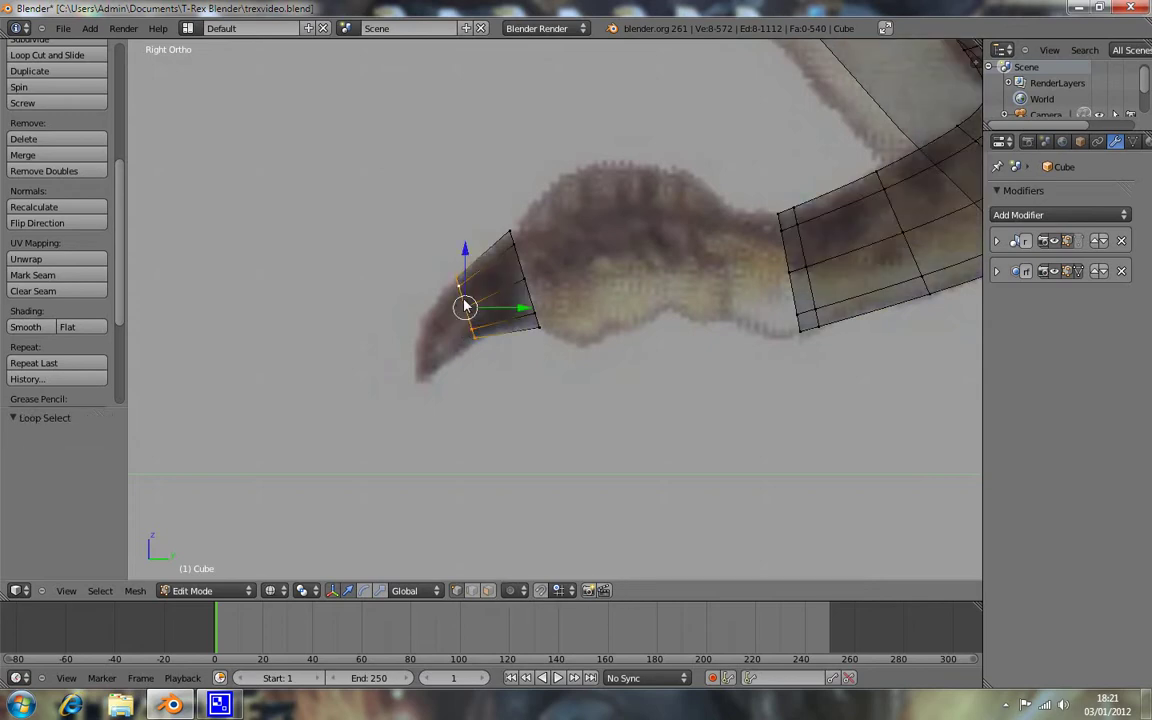
pyautogui.press('r')
pyautogui.click(527, 293)
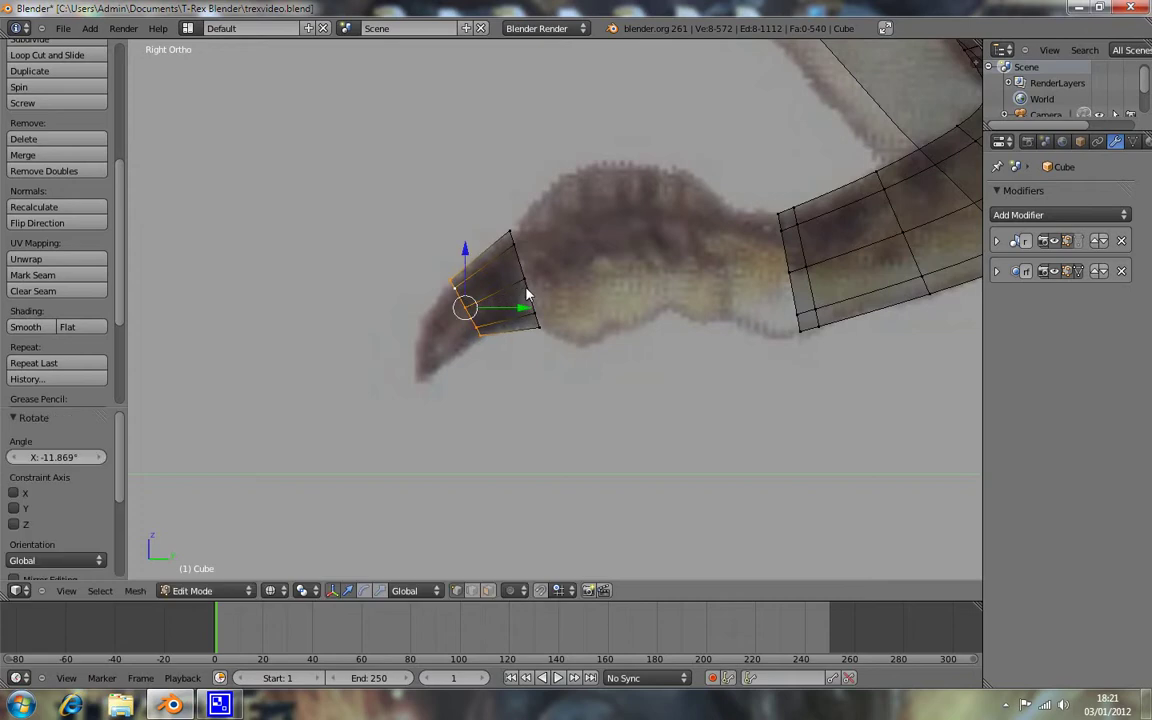
pyautogui.press('g')
pyautogui.click(505, 315)
# Step: Add a new ring along the claw, tilting and shrinking it to form the claw's point
pyautogui.hotkey('ctrl', 'r')
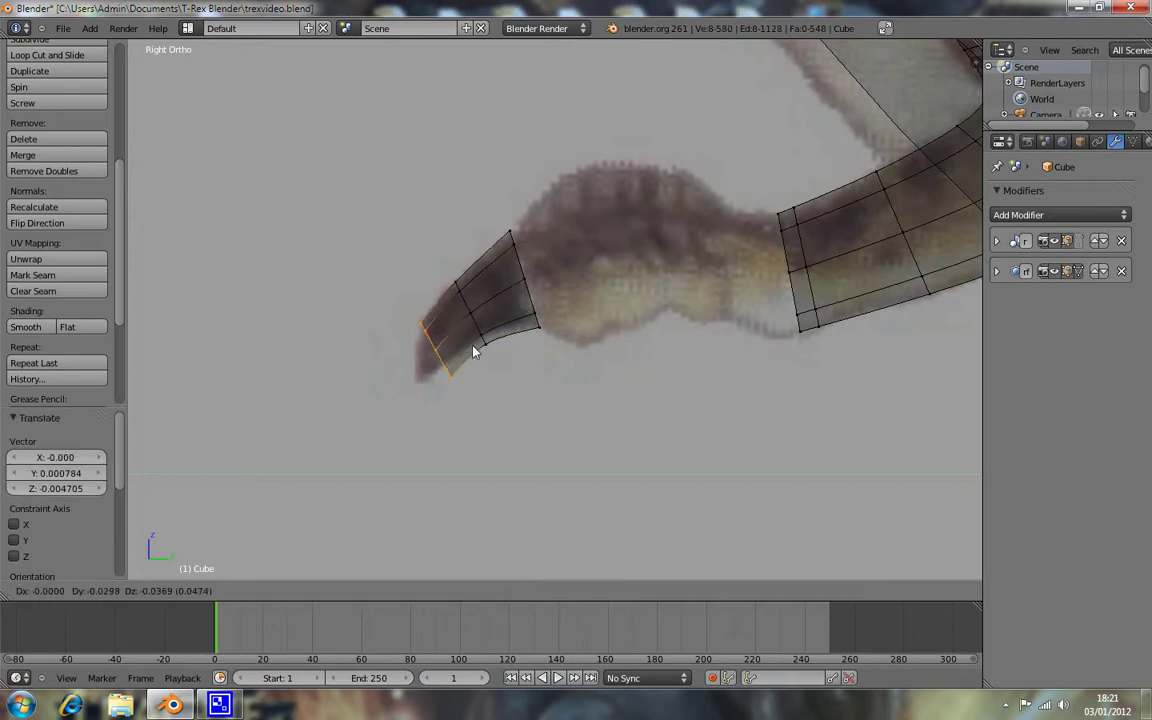
pyautogui.click(471, 347)
pyautogui.press('r')
pyautogui.click(511, 313)
pyautogui.press('s')
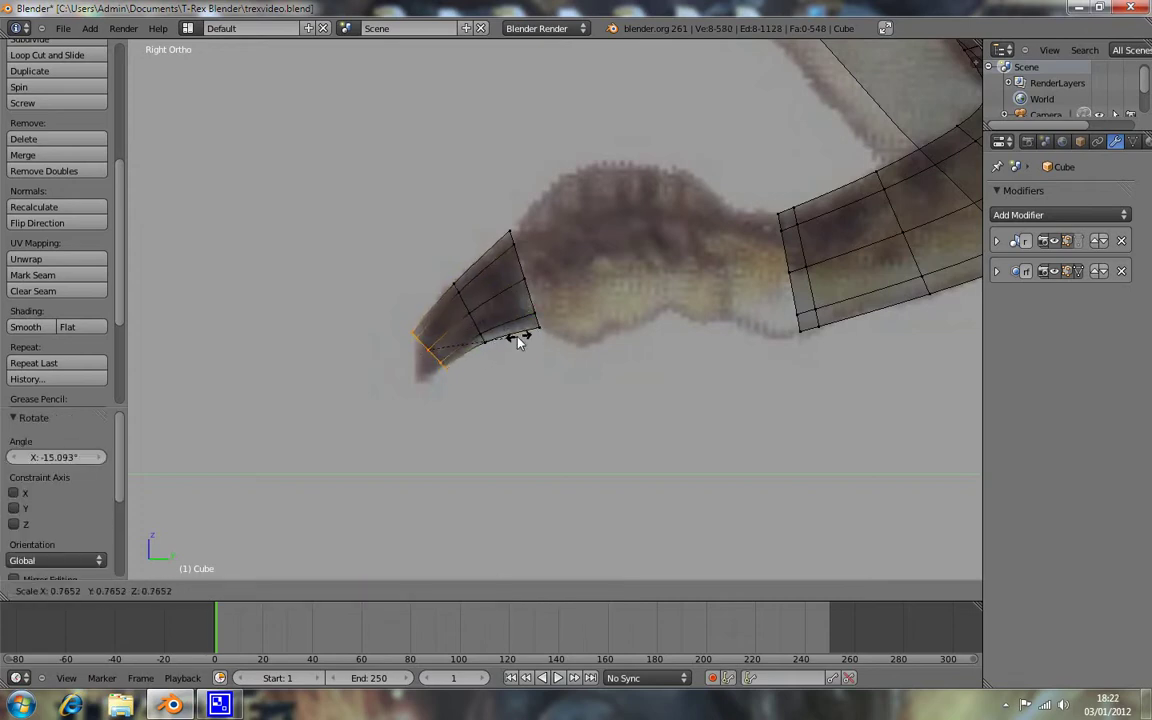
pyautogui.click(505, 337)
pyautogui.press('r')
pyautogui.click(509, 303)
pyautogui.press('g')
pyautogui.click(512, 309)
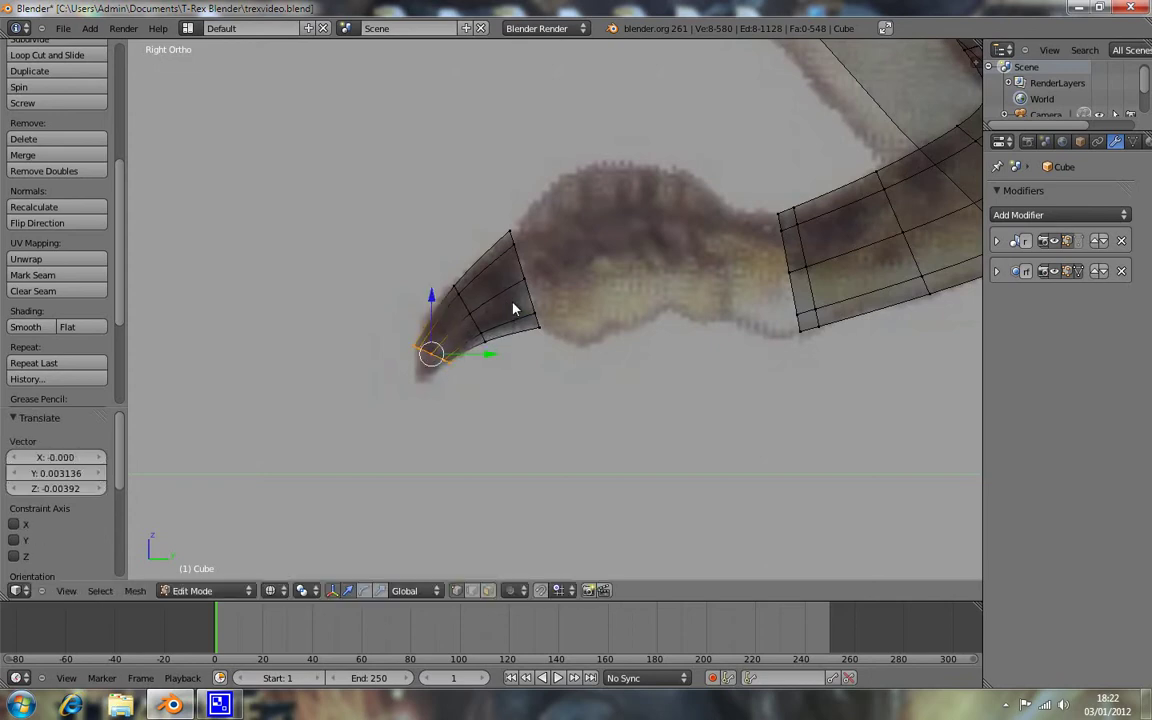
# Step: Rotate and nudge the claw's middle edge loop so it follows the curve
pyautogui.keyDown('alt'); pyautogui.rightClick(470, 304); pyautogui.keyUp('alt')
pyautogui.press('r')
pyautogui.click(502, 305)
pyautogui.press('g')
pyautogui.click(498, 301)
pyautogui.press('a')
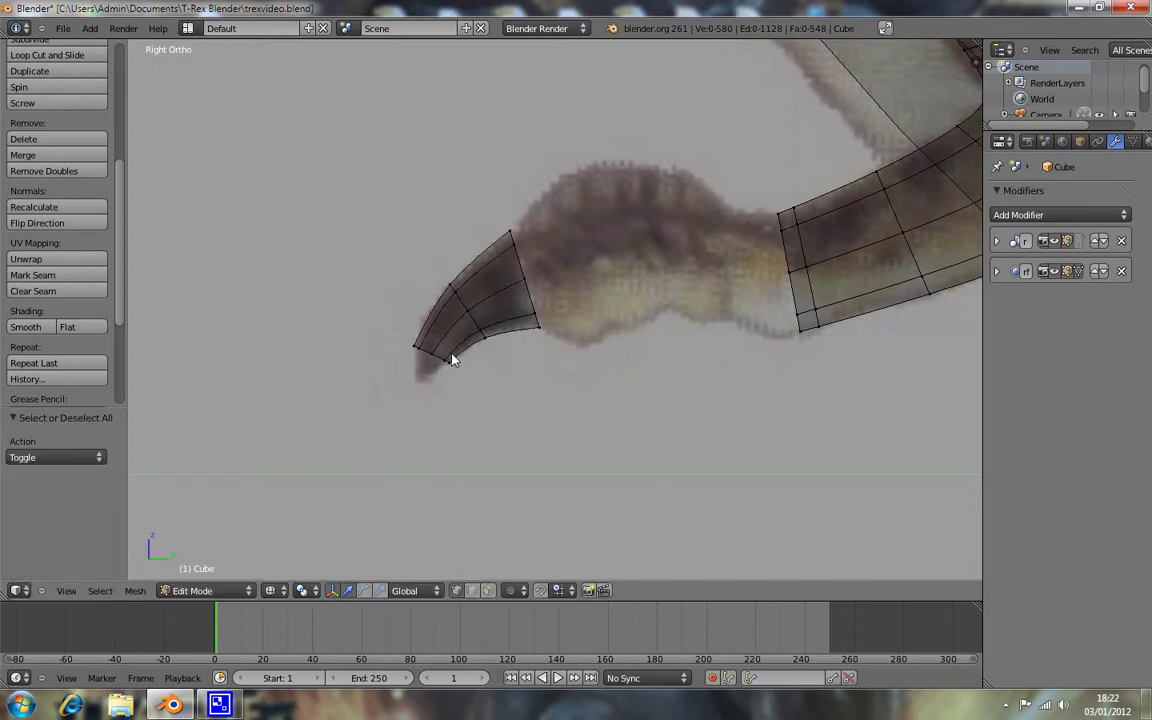
# Step: View the claw from the front, centred and zoomed in
pyautogui.press('KP_1')
pyautogui.scroll(-3, 452, 360)
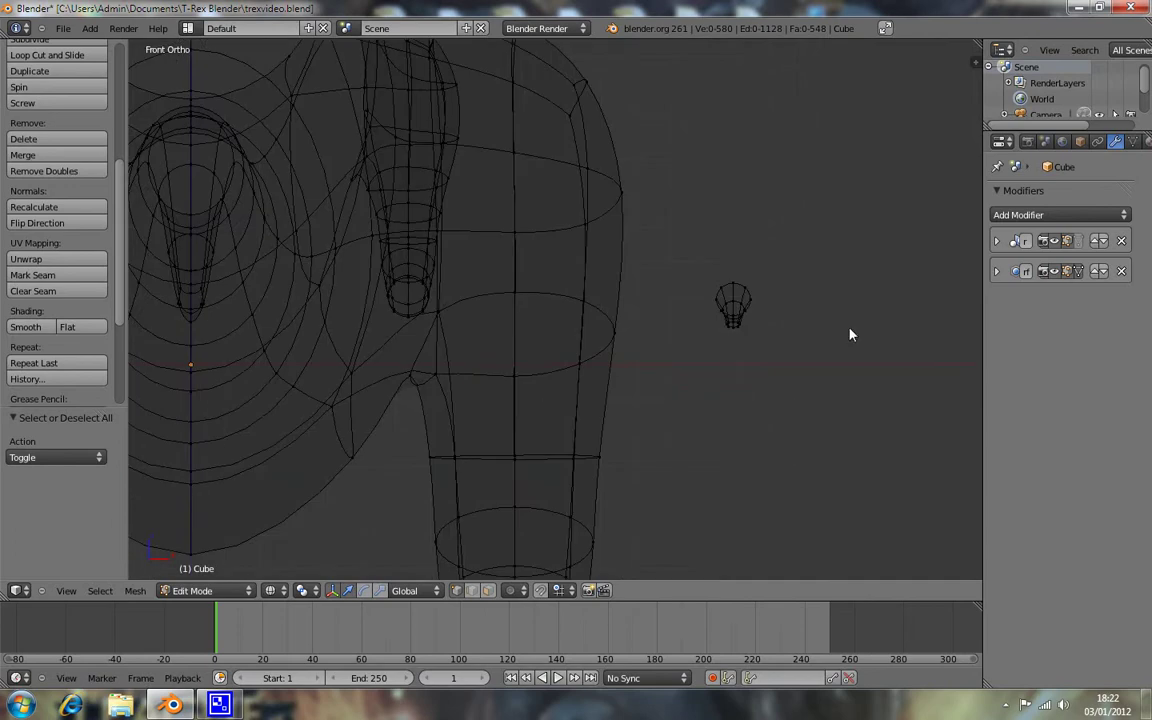
pyautogui.keyDown('shift'); pyautogui.moveTo(850, 335); pyautogui.dragTo(573, 373, button='middle'); pyautogui.keyUp('shift')
pyautogui.scroll(2, 512, 406)
pyautogui.keyDown('shift'); pyautogui.moveTo(512, 406); pyautogui.dragTo(900, 239, button='middle'); pyautogui.keyUp('shift')
pyautogui.scroll(2, 707, 333)
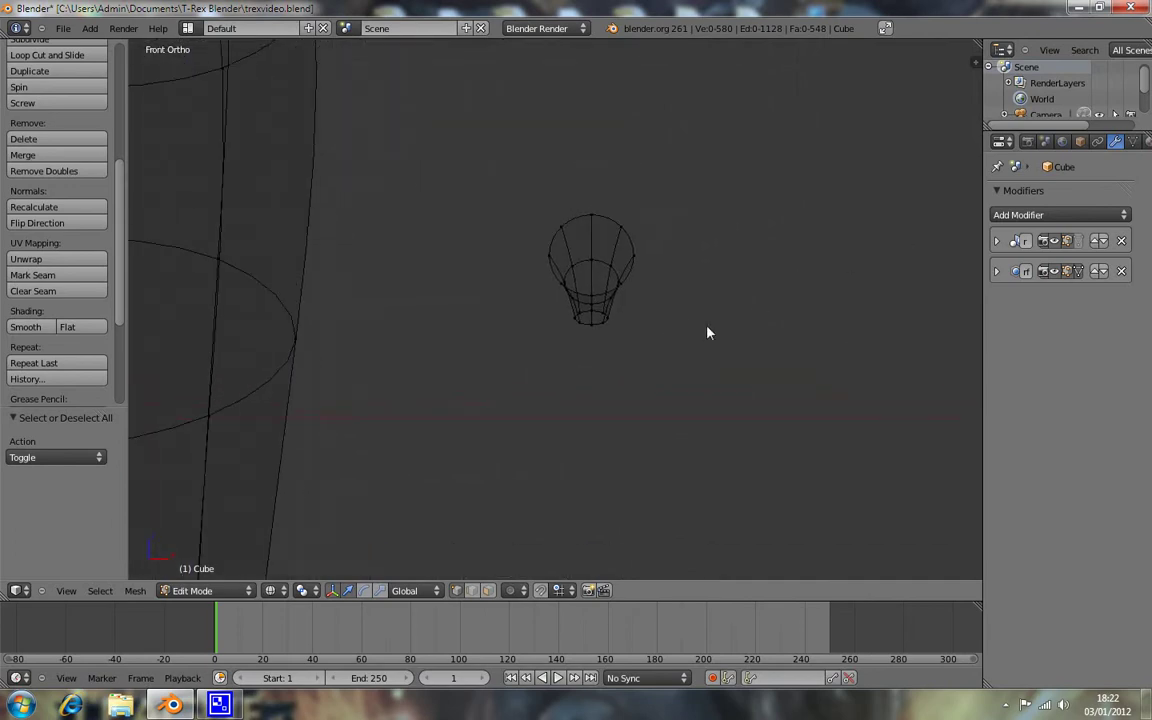
pyautogui.scroll(5, 707, 333)
# Step: Join two rim vertices of the claw tip with an edge and subdivide it
pyautogui.press('z')
pyautogui.rightClick(684, 314)
pyautogui.keyDown('shift'); pyautogui.rightClick(685, 362); pyautogui.keyUp('shift')
pyautogui.press('f')
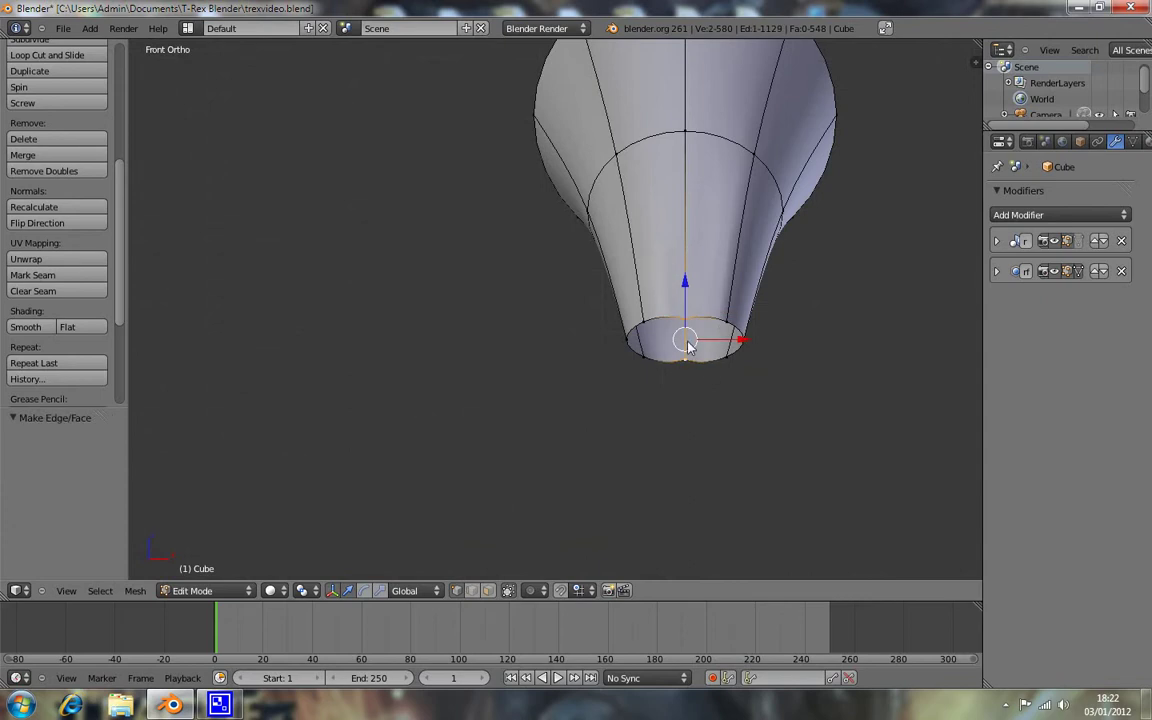
pyautogui.press('w')
pyautogui.click(690, 357)
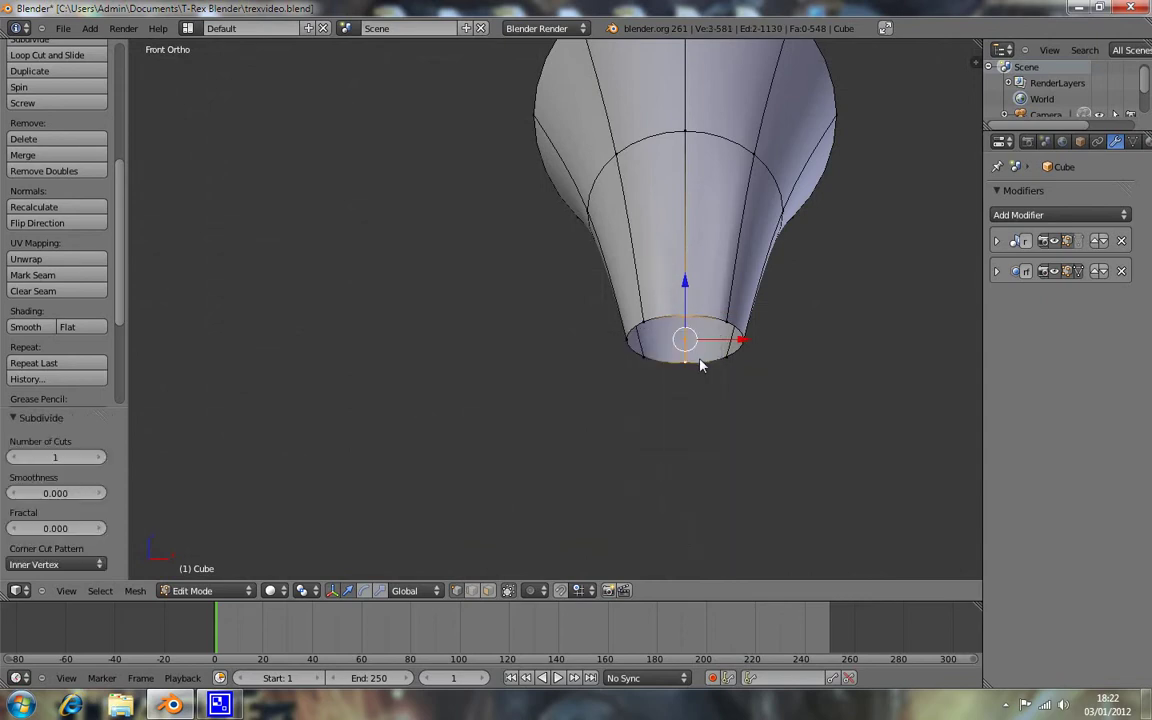
# Step: Fill a face between four selected rim vertices at the top of the opening
pyautogui.keyDown('shift'); pyautogui.rightClick(620, 282); pyautogui.keyUp('shift')
pyautogui.keyDown('shift'); pyautogui.rightClick(619, 307); pyautogui.keyUp('shift')
pyautogui.keyDown('shift'); pyautogui.rightClick(565, 306); pyautogui.keyUp('shift')
pyautogui.press('KP_5')
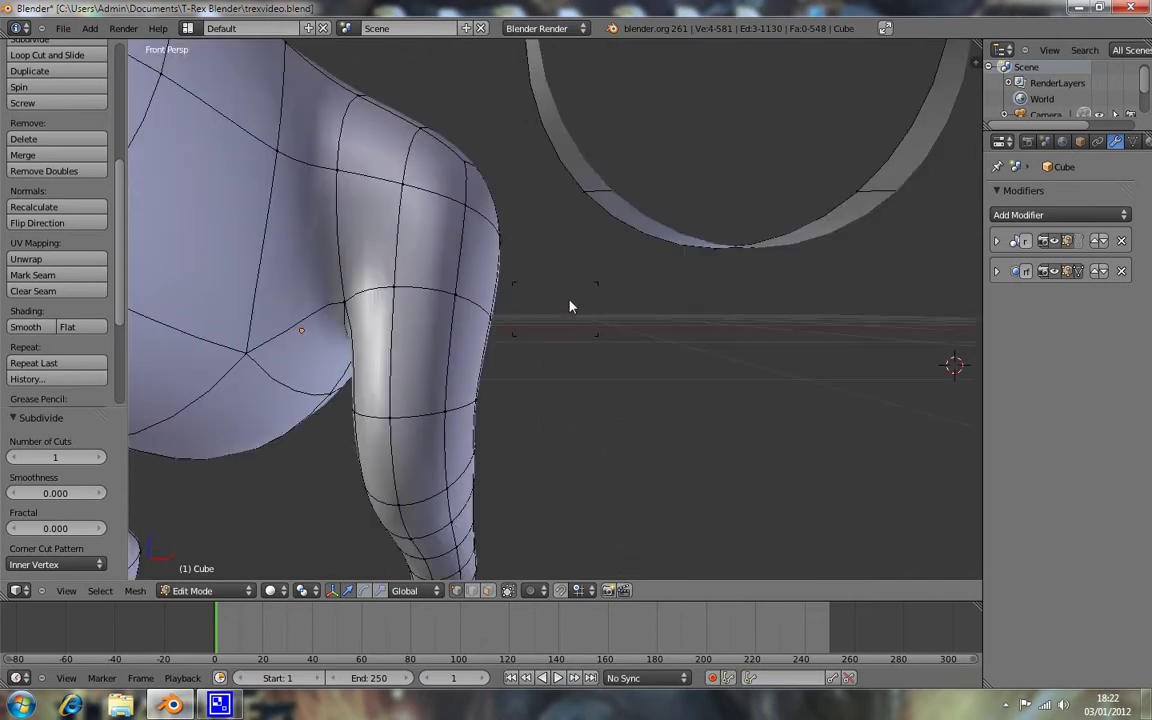
pyautogui.press('KP_5')
pyautogui.press('f')
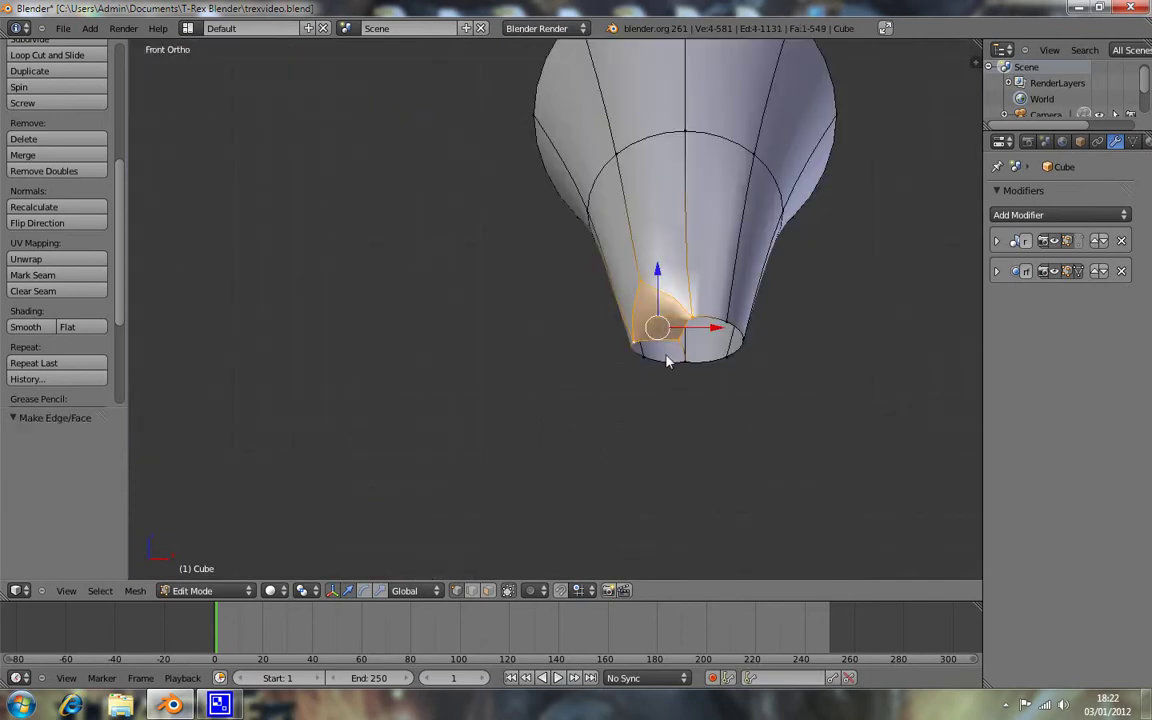
# Step: Fill two more faces across the bottom and side rim vertices
pyautogui.rightClick(641, 350)
pyautogui.keyDown('shift'); pyautogui.rightClick(689, 353); pyautogui.keyUp('shift')
pyautogui.keyDown('shift'); pyautogui.rightClick(651, 365); pyautogui.keyUp('shift')
pyautogui.press('f')
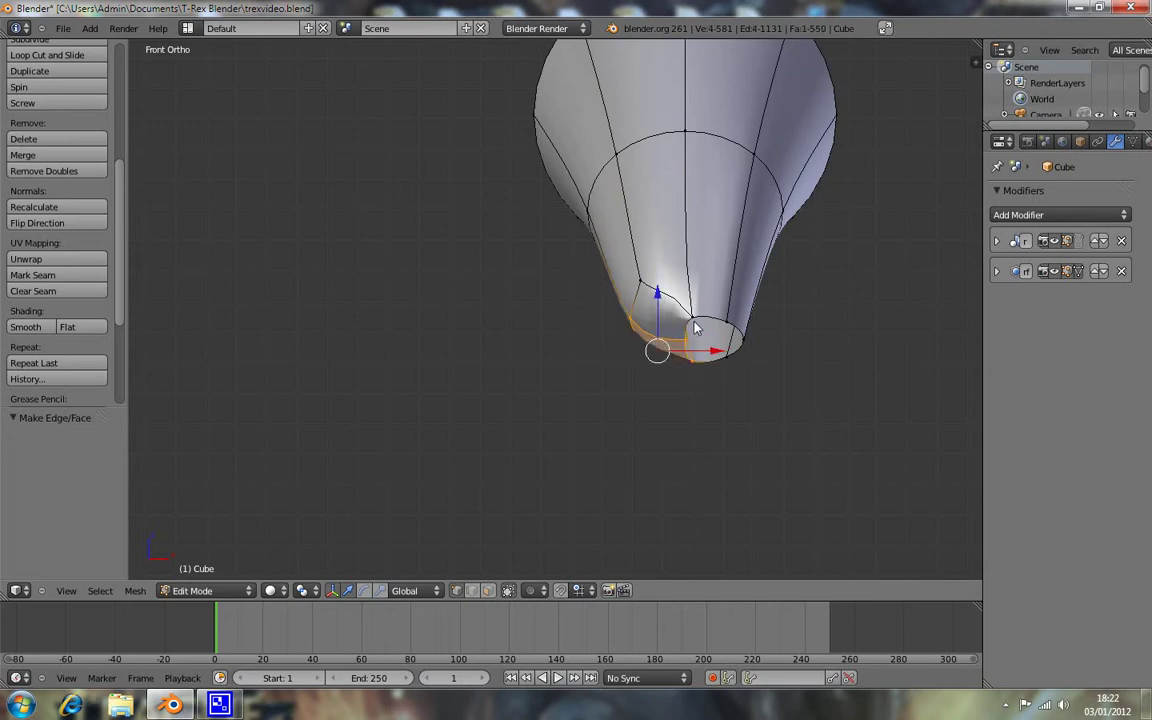
pyautogui.rightClick(680, 310)
pyautogui.keyDown('shift'); pyautogui.rightClick(740, 345); pyautogui.keyUp('shift')
pyautogui.keyDown('shift'); pyautogui.rightClick(700, 352); pyautogui.keyUp('shift')
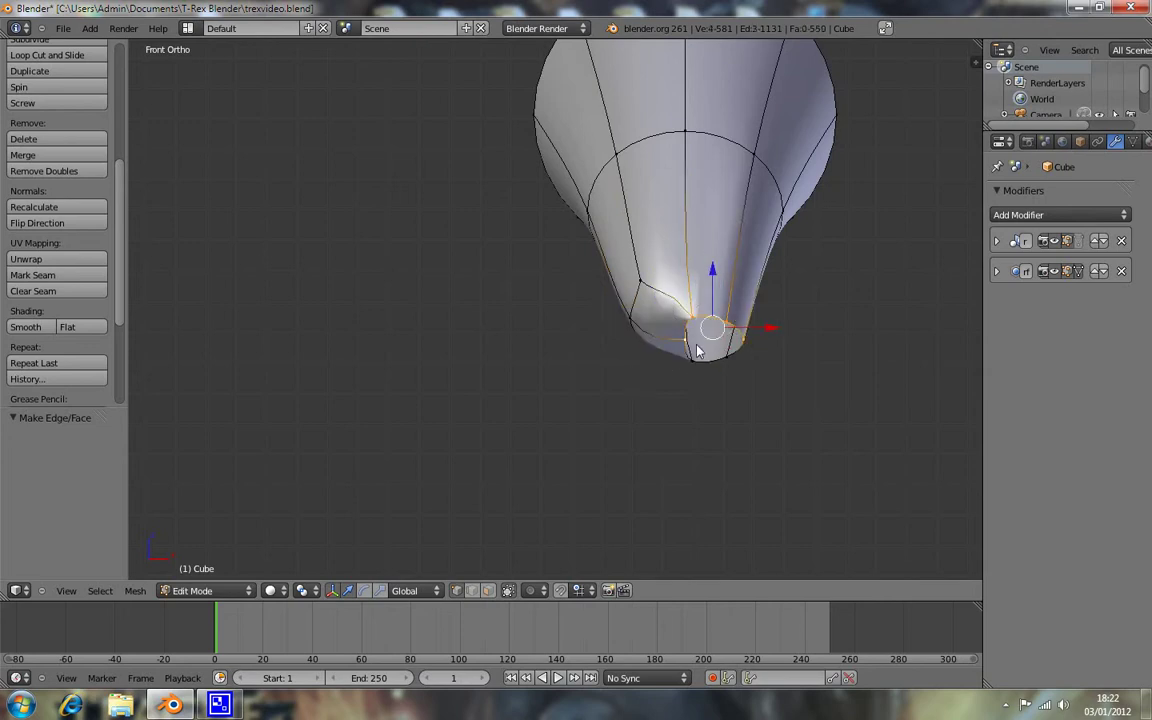
pyautogui.press('f')
# Step: Fill the last opening at the bottom tip, then check the capped claw from the side
pyautogui.rightClick(694, 350)
pyautogui.keyDown('shift'); pyautogui.rightClick(733, 358); pyautogui.keyUp('shift')
pyautogui.keyDown('shift'); pyautogui.rightClick(707, 362); pyautogui.keyUp('shift')
pyautogui.keyDown('shift'); pyautogui.rightClick(699, 368); pyautogui.keyUp('shift')
pyautogui.press('f')
pyautogui.rightClick(688, 344)
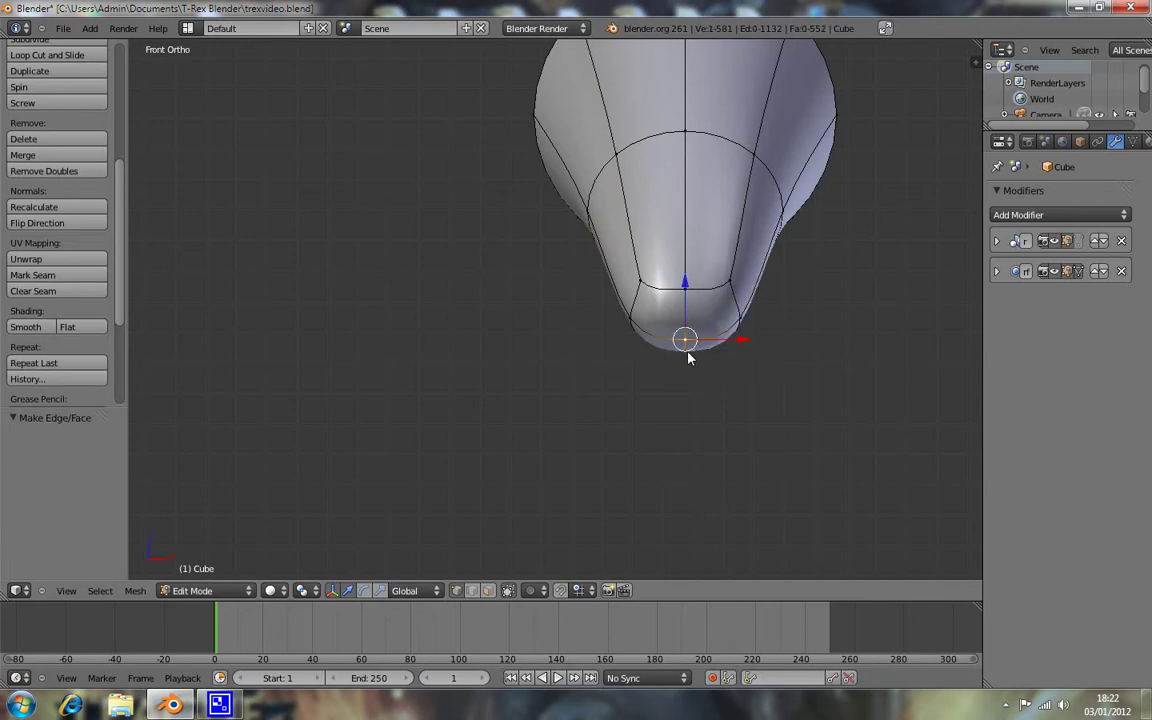
pyautogui.press('KP_3')
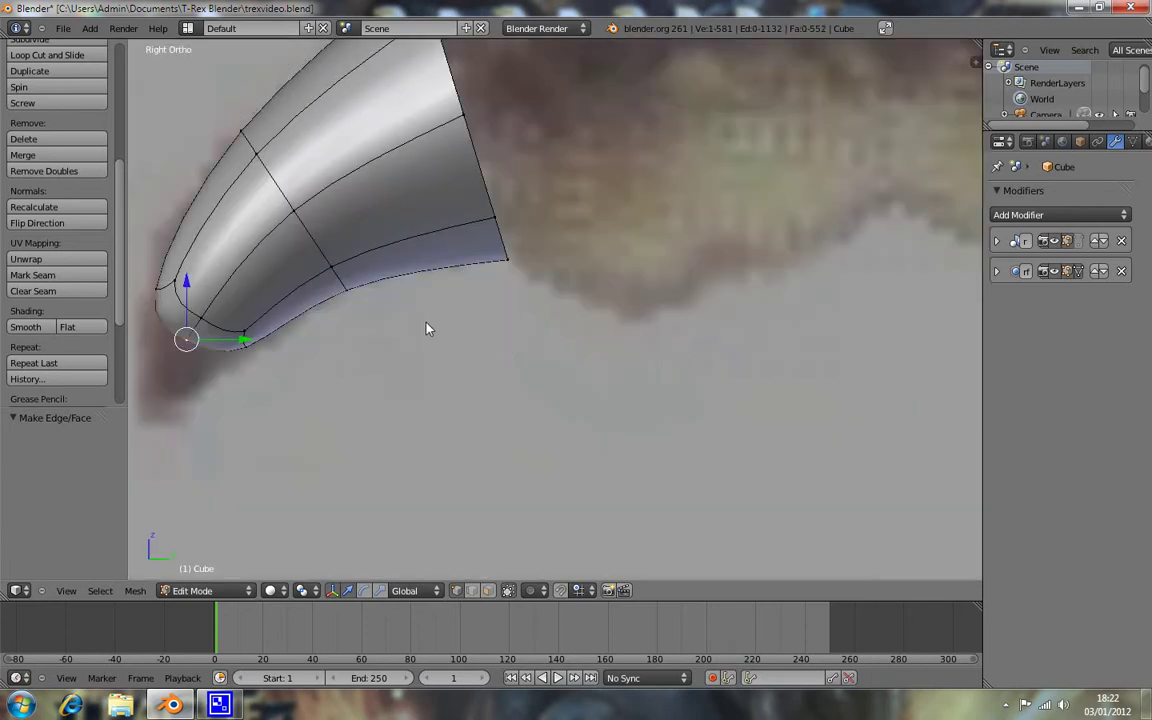
# Step: Pull the claw's tip vertex down into a point using see-through display, then return to the side view
pyautogui.press('z')
pyautogui.keyDown('shift'); pyautogui.moveTo(411, 327); pyautogui.dragTo(563, 265, button='middle'); pyautogui.keyUp('shift')
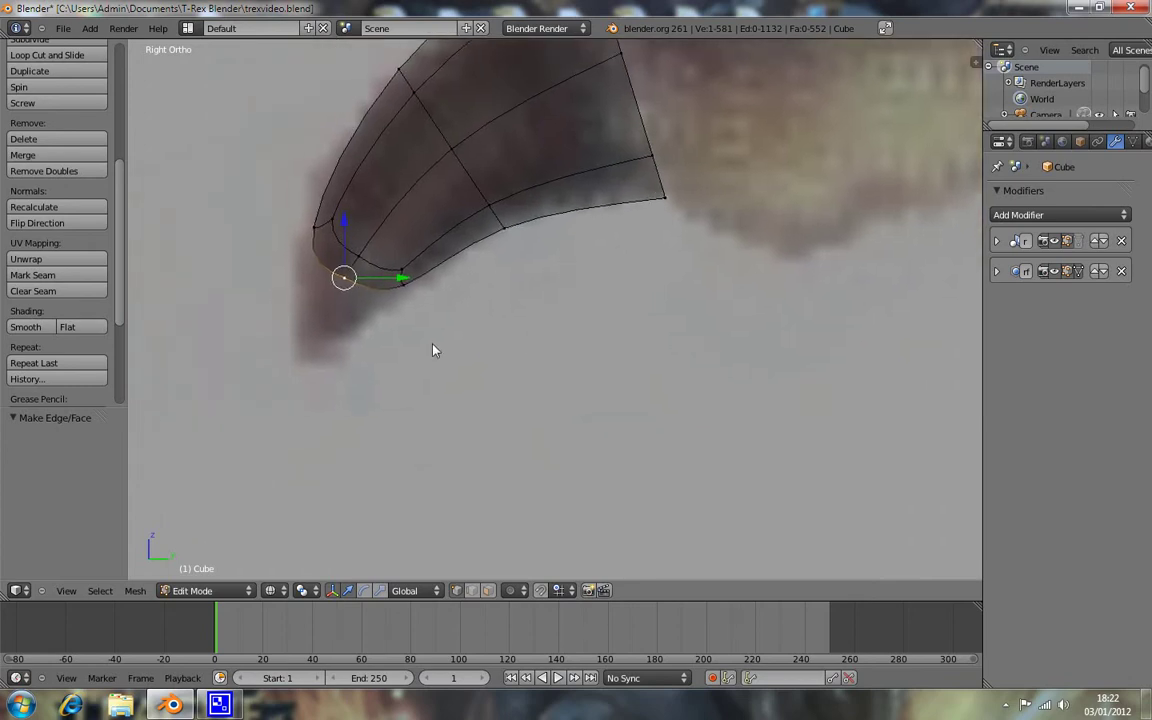
pyautogui.press('g')
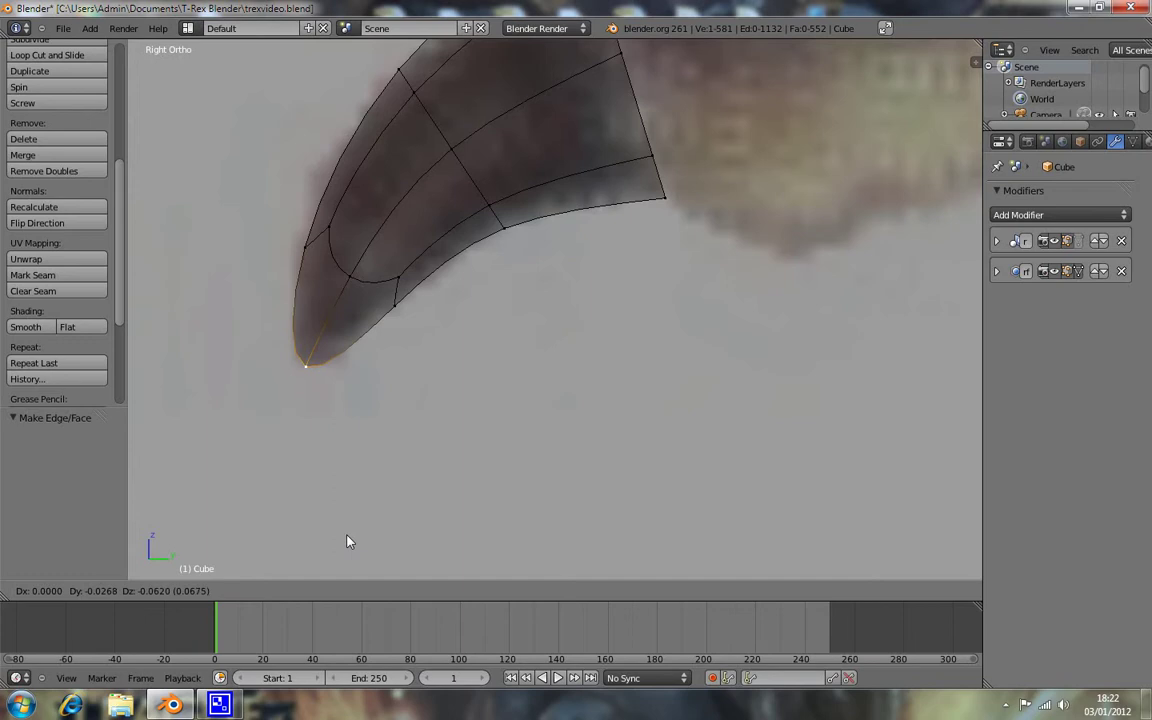
pyautogui.click(345, 543)
pyautogui.scroll(-4, 572, 263)
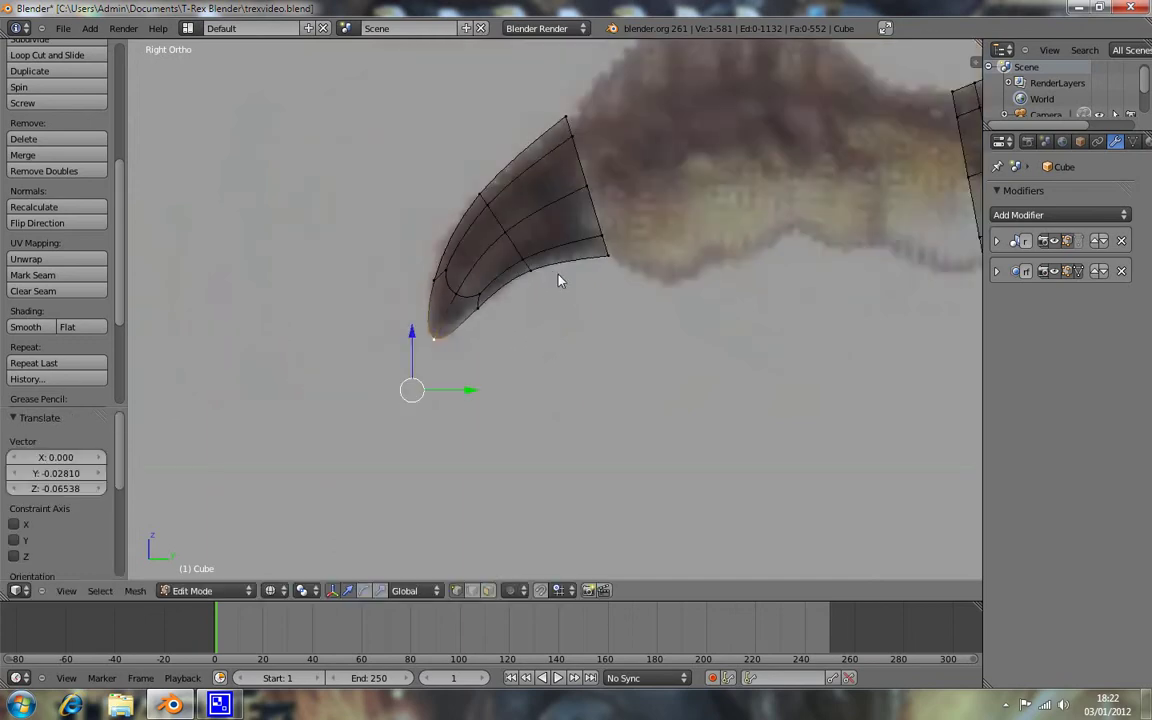
pyautogui.press('z')
pyautogui.moveTo(445, 181)
pyautogui.mouseDown(button='middle')
pyautogui.moveTo(607, 193)
pyautogui.moveTo(550, 195)
pyautogui.mouseUp(button='middle')
pyautogui.press('KP_3')
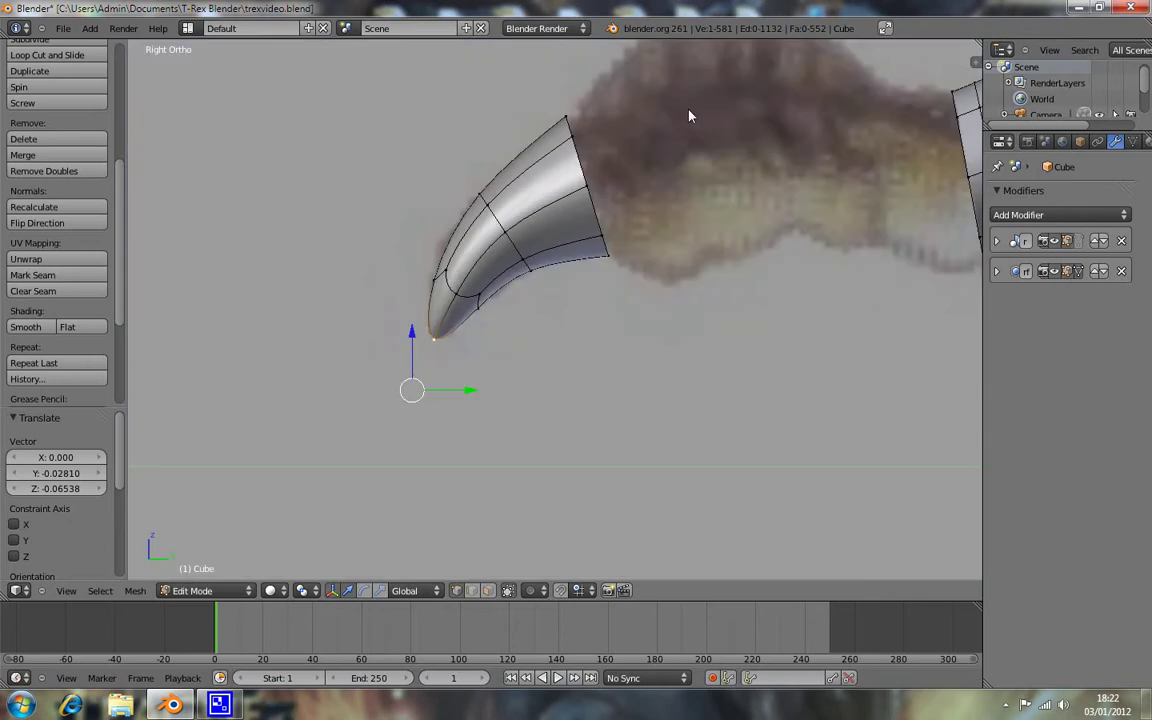
pyautogui.scroll(-1, 630, 193)
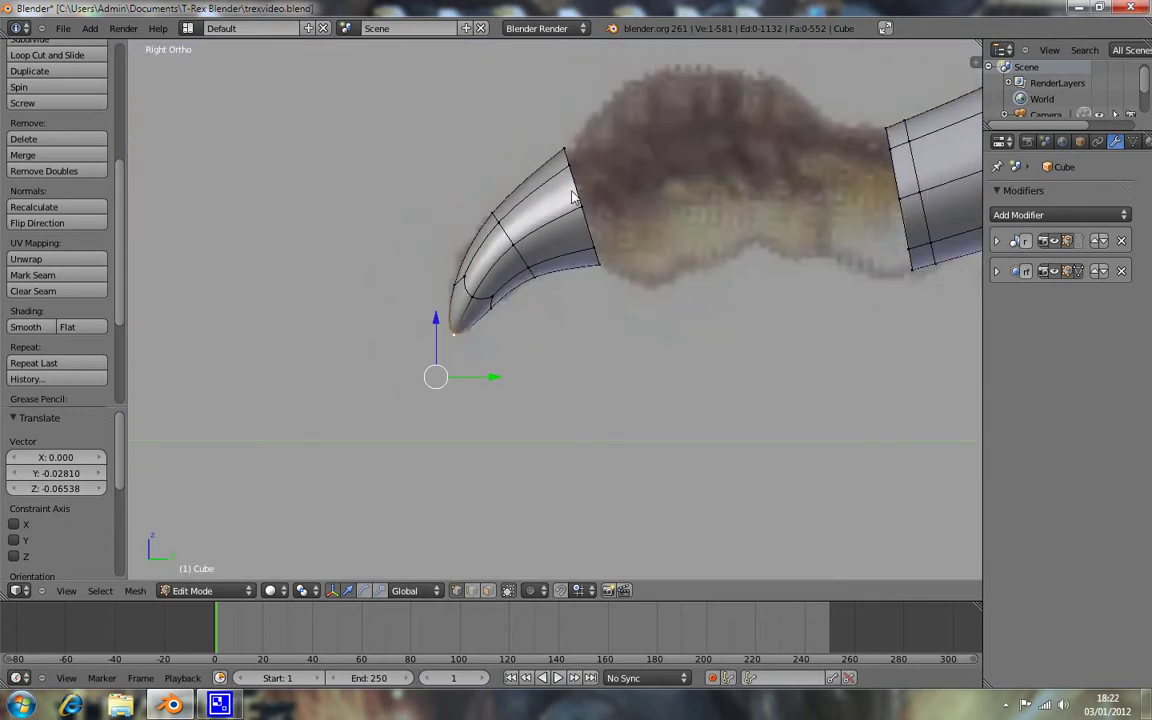
# Step: Extrude the claw's open end loop into a new, enlarged ring and move it into place
pyautogui.keyDown('alt'); pyautogui.rightClick(589, 198); pyautogui.keyUp('alt')
pyautogui.keyDown('alt'); pyautogui.rightClick(595, 200); pyautogui.keyUp('alt')
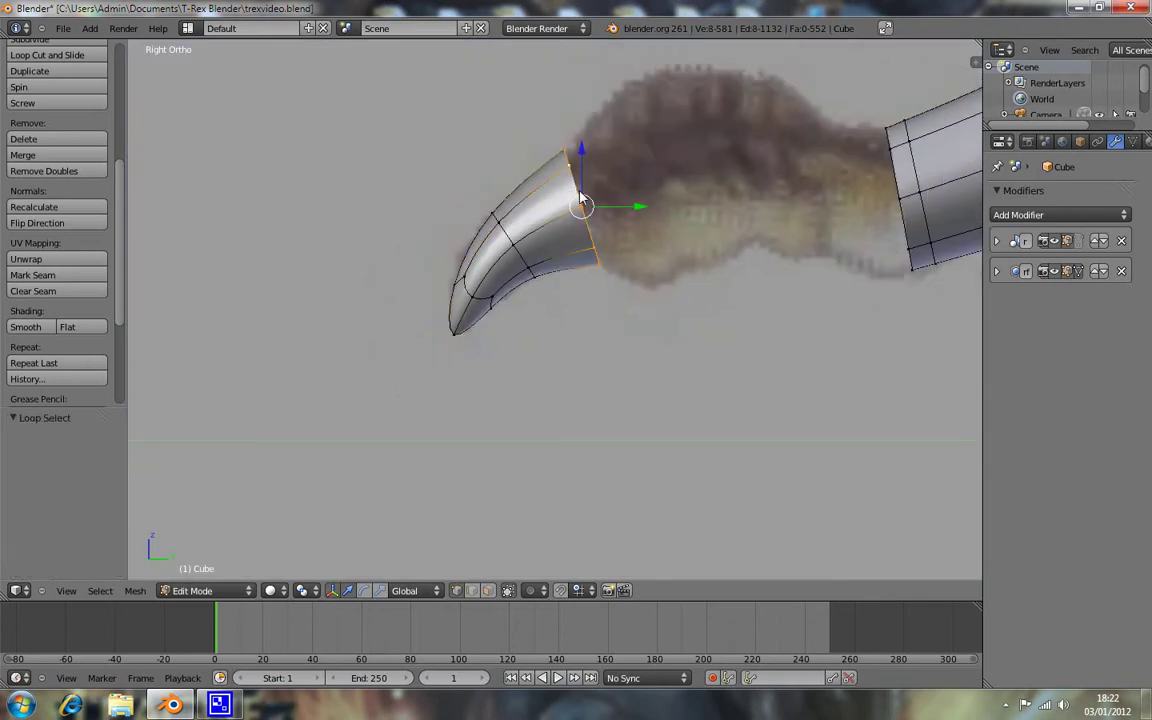
pyautogui.press('e')
pyautogui.click(601, 192)
pyautogui.press('s')
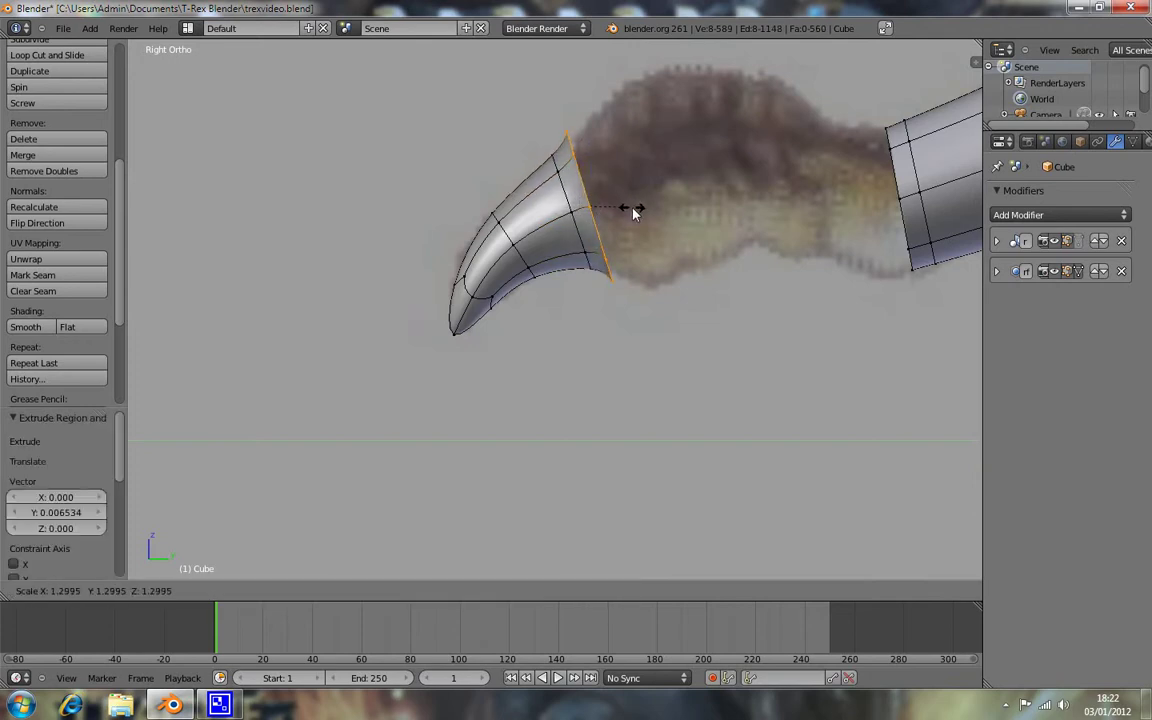
pyautogui.click(632, 211)
pyautogui.press('g')
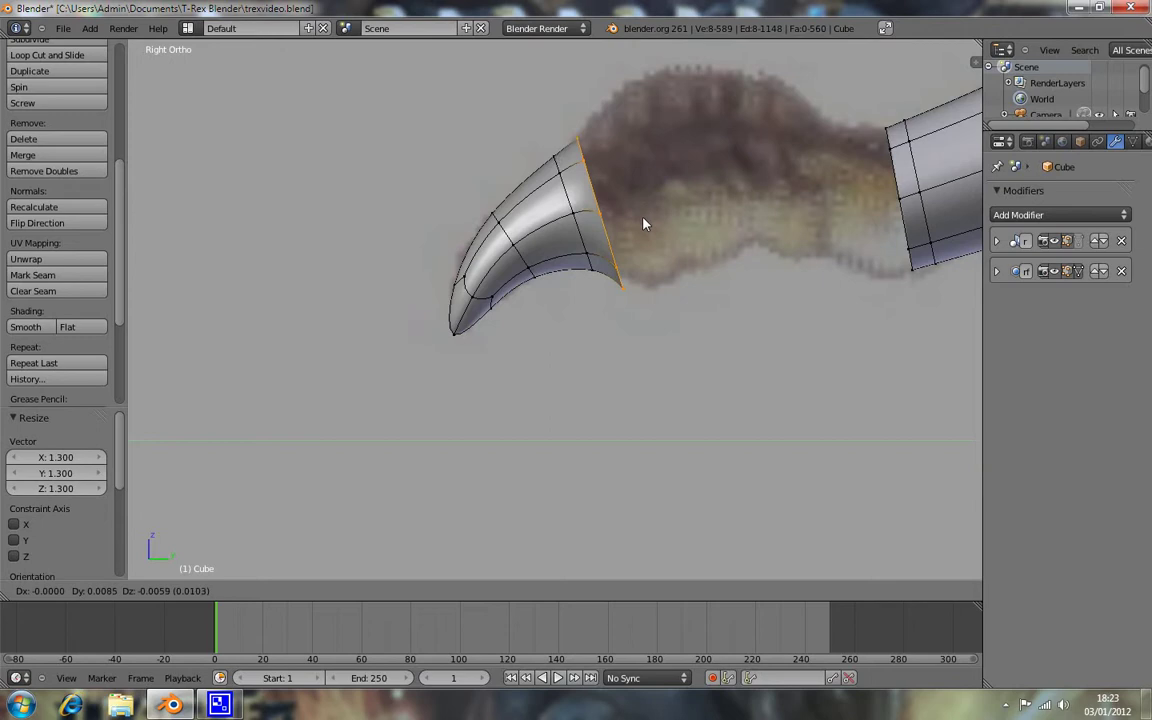
pyautogui.click(640, 217)
# Step: Fine-tune the new ring by shrinking it slightly and nudging its position
pyautogui.press('s')
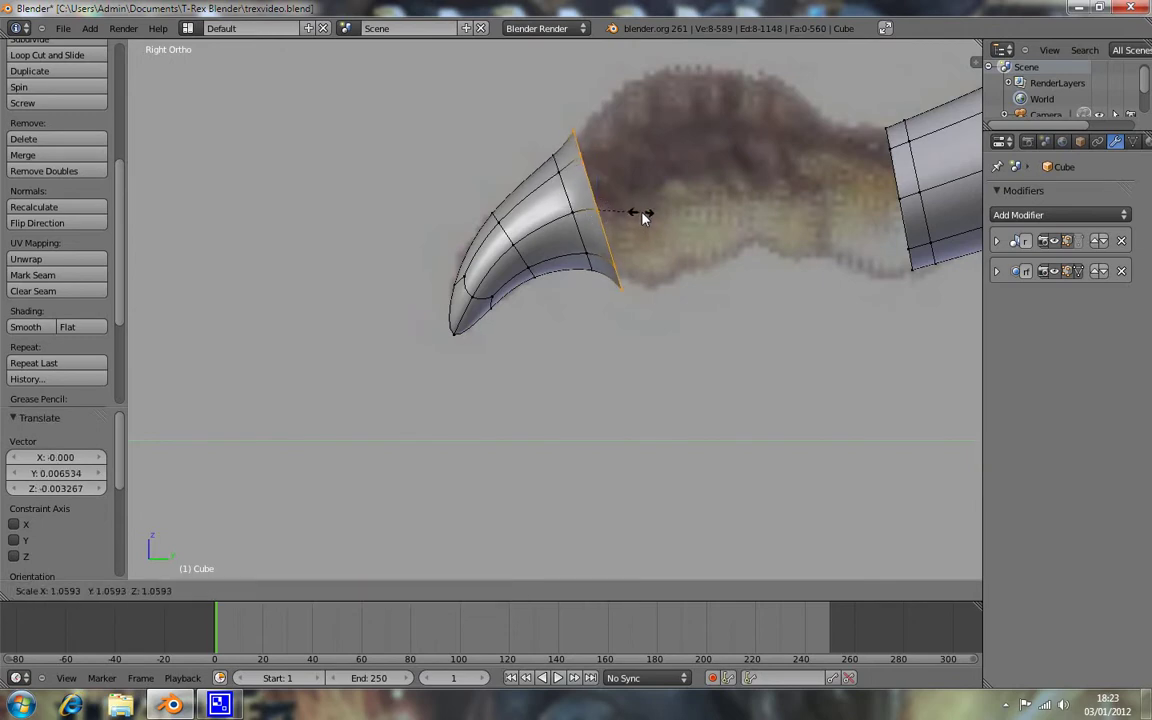
pyautogui.click(638, 212)
pyautogui.press('g')
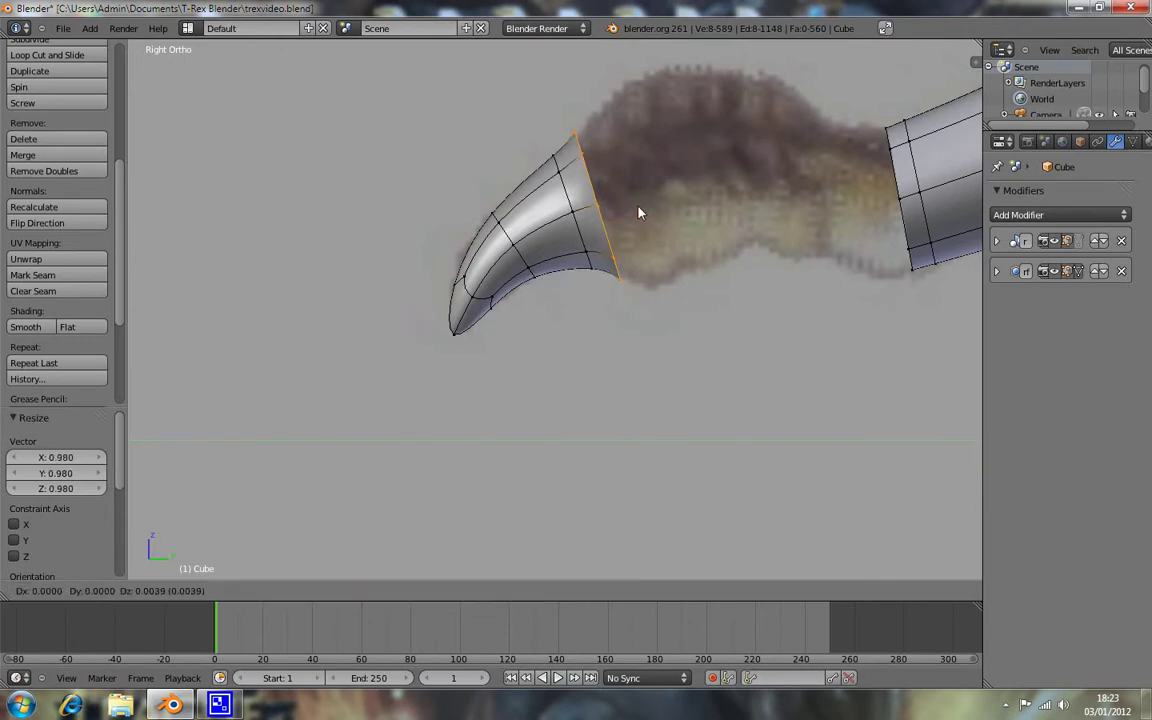
pyautogui.click(637, 211)
pyautogui.press('s')
pyautogui.press('Escape')
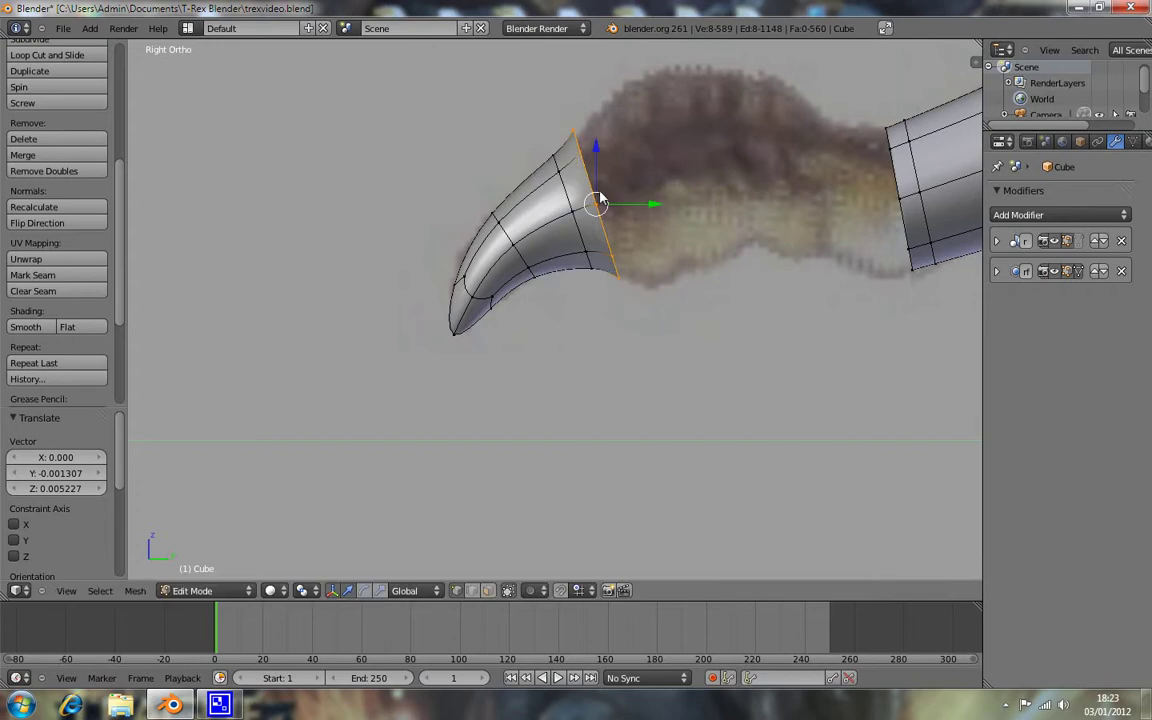
# Step: Switch to textured shading and nudge another edge loop near the claw's base
pyautogui.press('super')
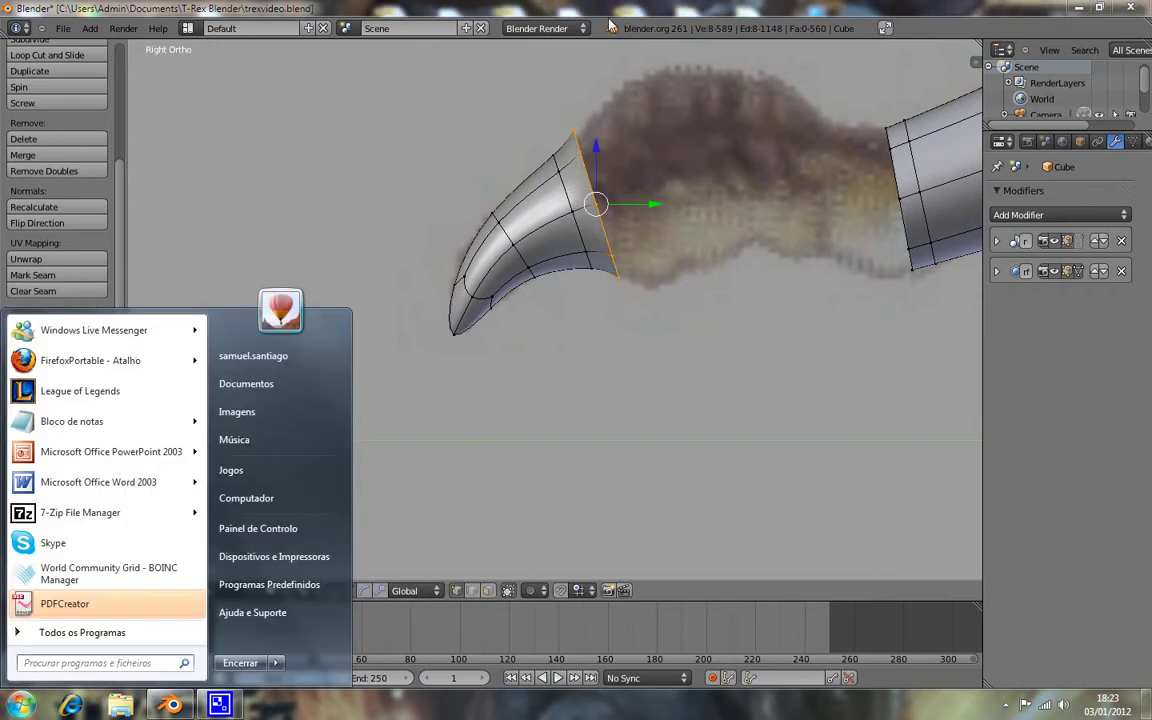
pyautogui.click(620, 7)
pyautogui.hotkey('alt', 'z')
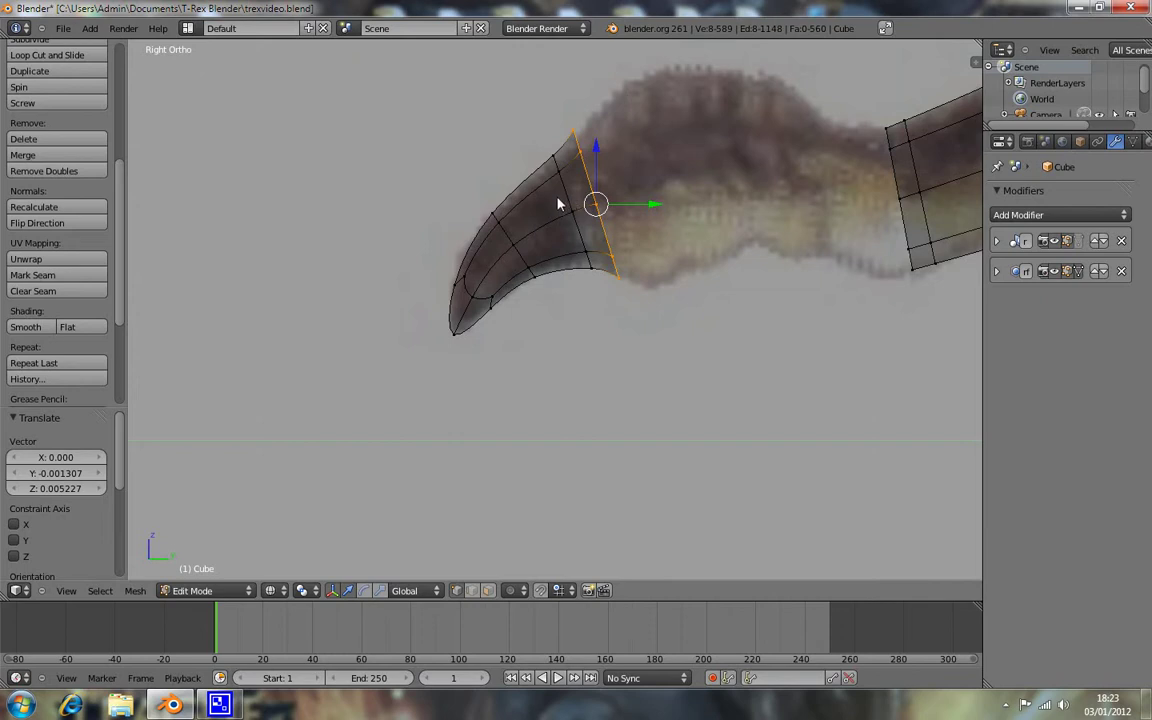
pyautogui.keyDown('alt'); pyautogui.rightClick(566, 200); pyautogui.keyUp('alt')
pyautogui.press('g')
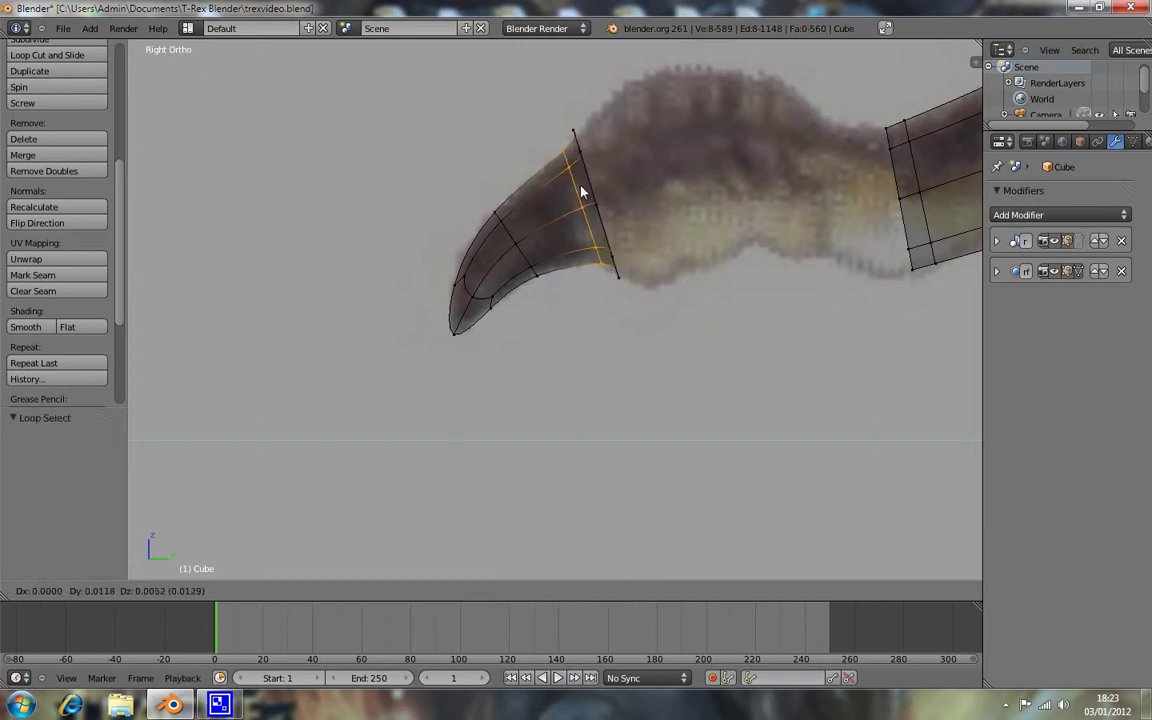
pyautogui.click(577, 192)
pyautogui.press('a')
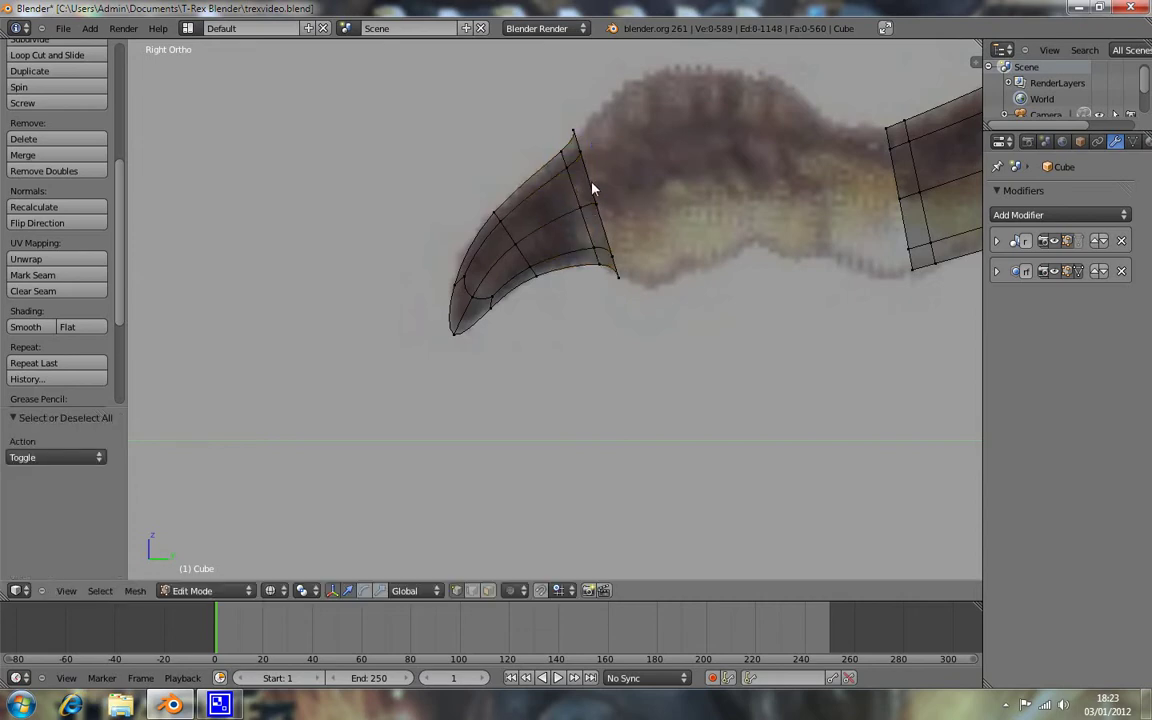
pyautogui.rightClick(593, 190)
# Step: Extend the end loop into a new ring, enlarging it, moving it toward the arm and shrinking slightly
pyautogui.keyDown('alt'); pyautogui.rightClick(622, 195); pyautogui.keyUp('alt')
pyautogui.press('g')
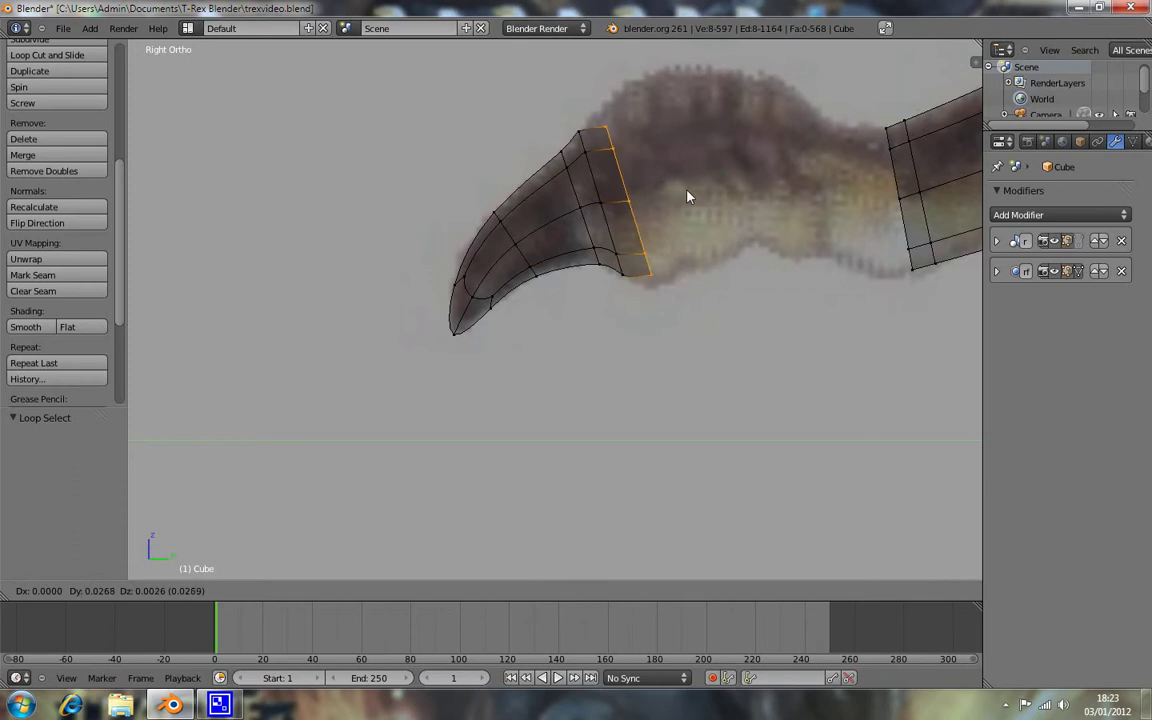
pyautogui.click(707, 193)
pyautogui.press('s')
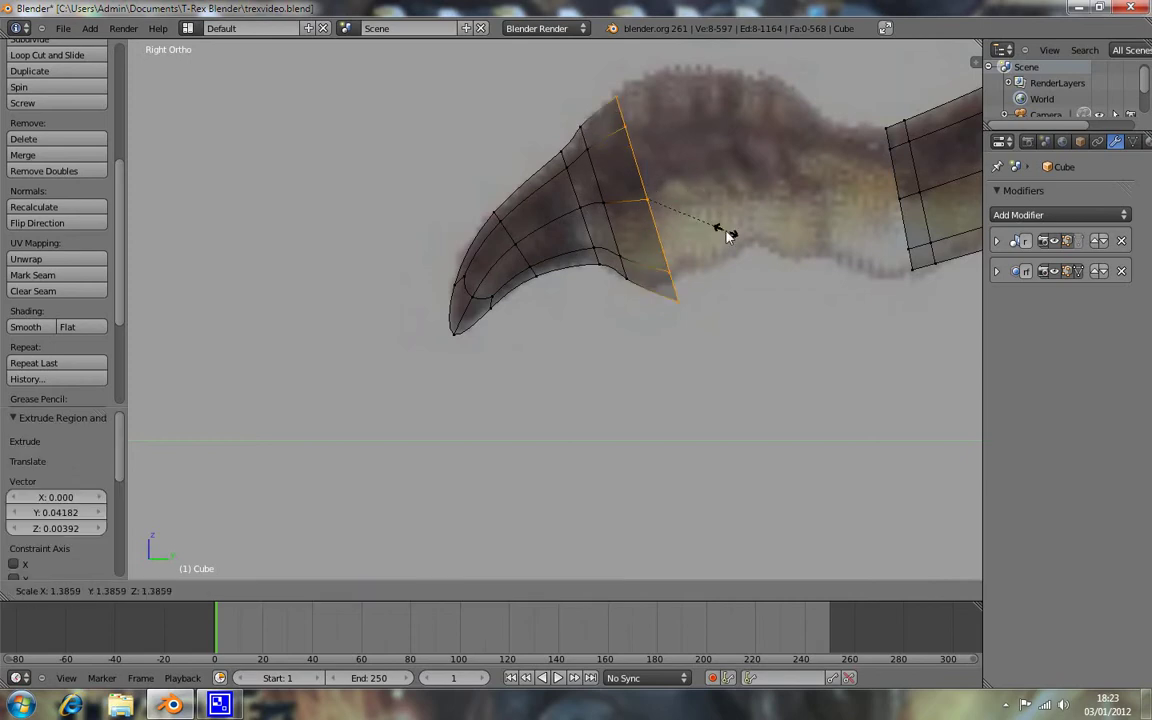
pyautogui.click(728, 235)
pyautogui.press('g')
pyautogui.click(727, 236)
pyautogui.press('s')
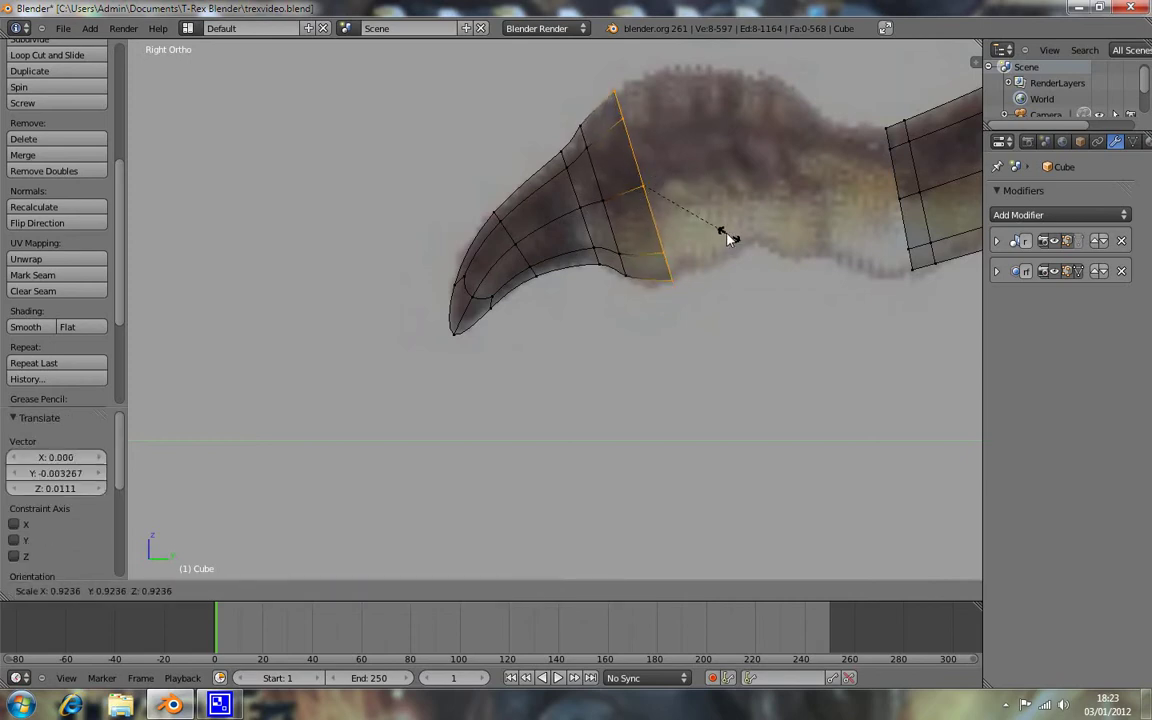
pyautogui.click(728, 240)
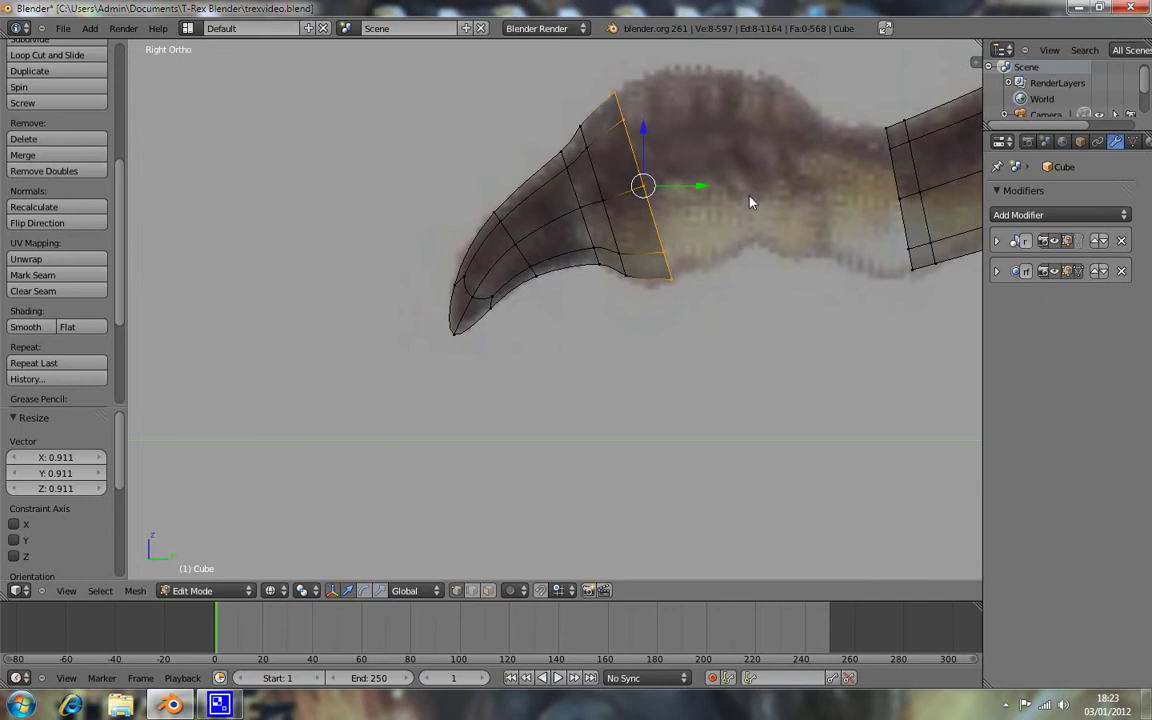
# Step: Extrude two more segments toward the forearm, tilting and shrinking the end ring to follow the arm
pyautogui.press('e')
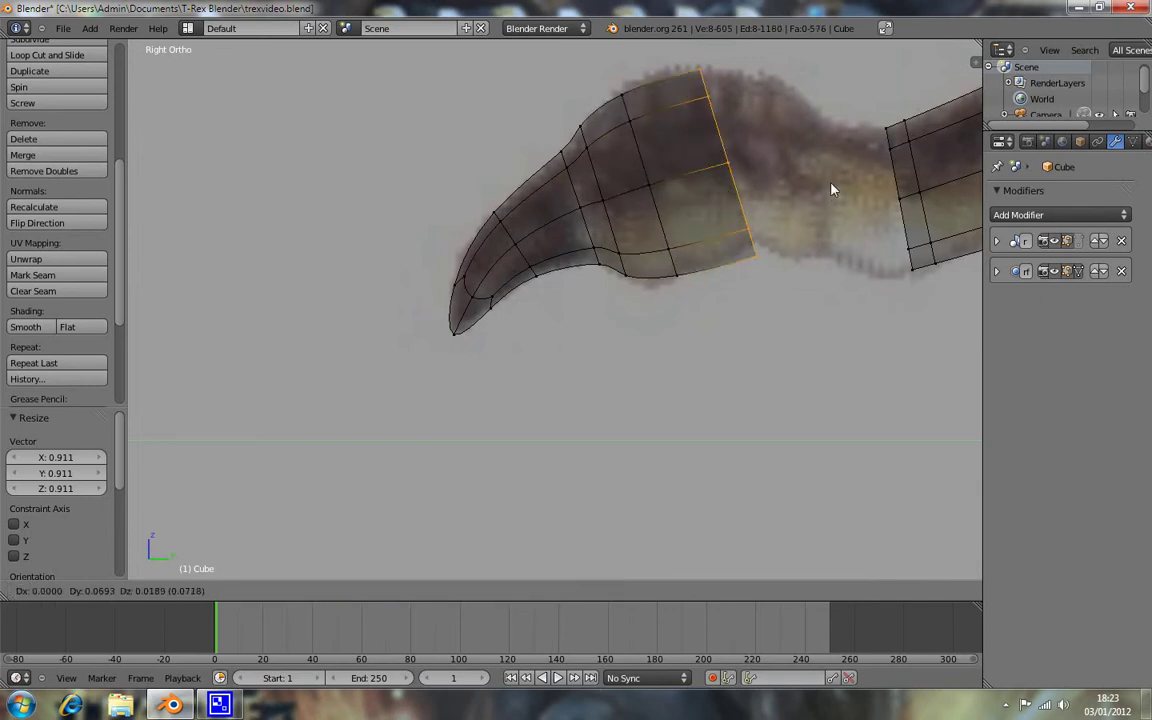
pyautogui.click(830, 190)
pyautogui.press('r')
pyautogui.click(864, 237)
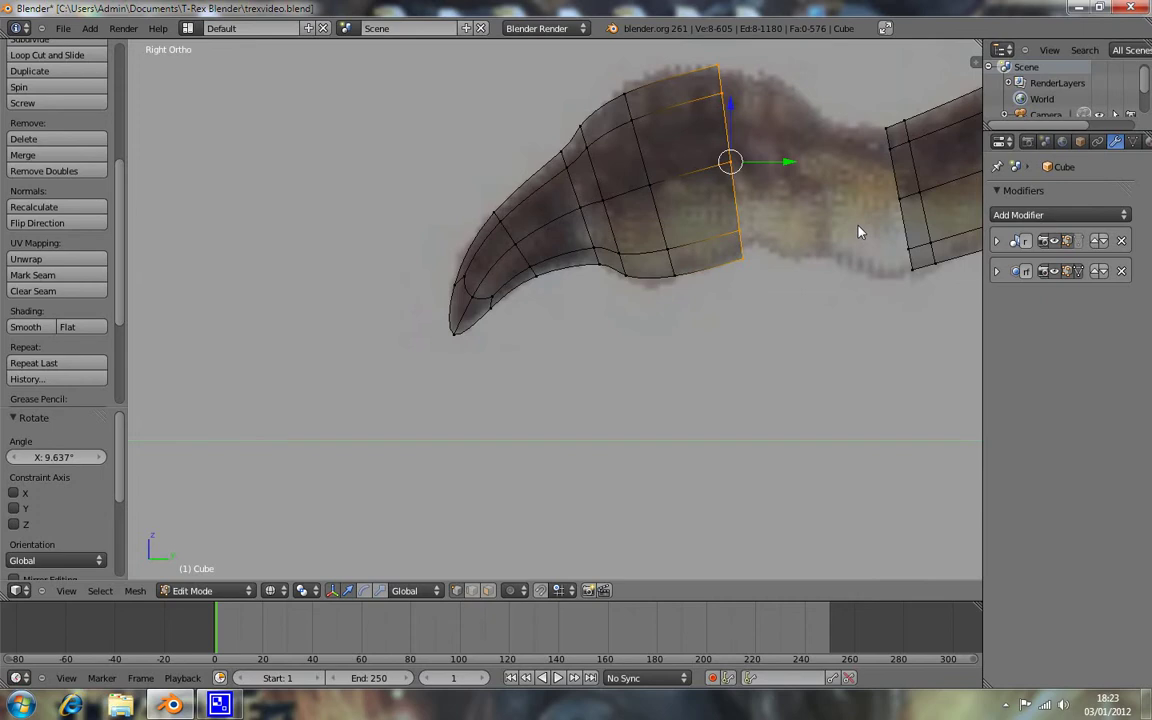
pyautogui.press('e')
pyautogui.click(948, 258)
pyautogui.press('s')
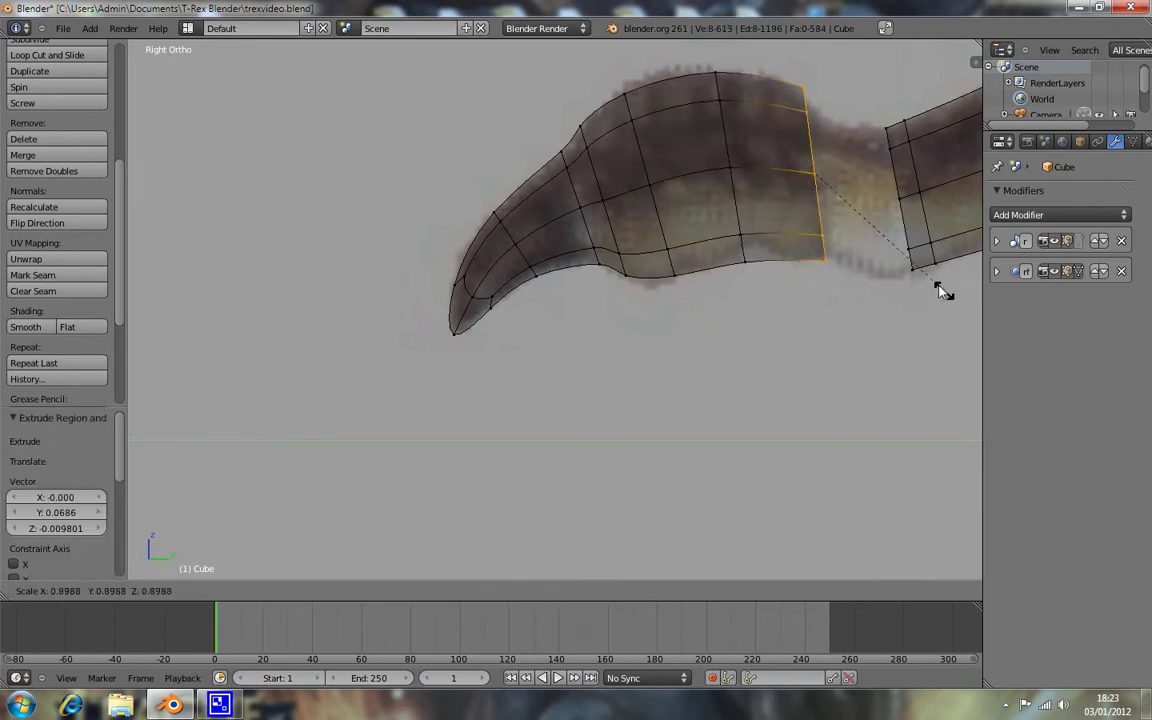
pyautogui.click(931, 274)
pyautogui.press('r')
pyautogui.click(915, 295)
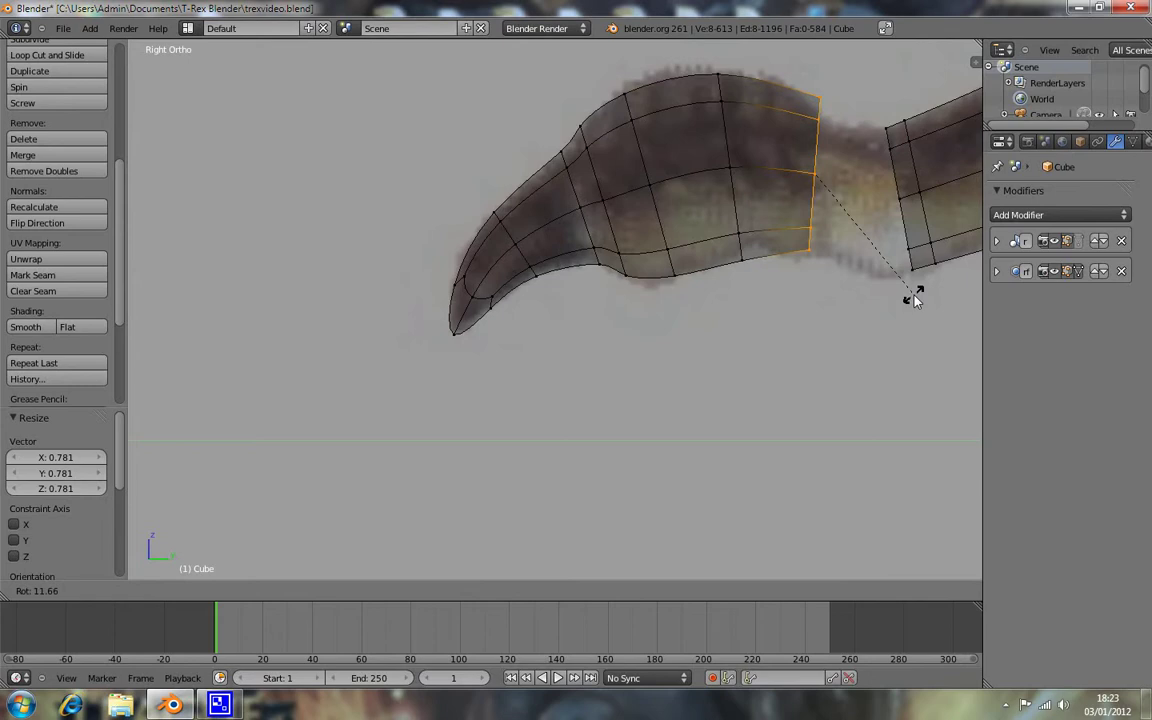
# Step: Adjust the end ring, tilt it back about 7°, and place a final ring just short of the forearm
pyautogui.press('s')
pyautogui.click(904, 293)
pyautogui.press('g')
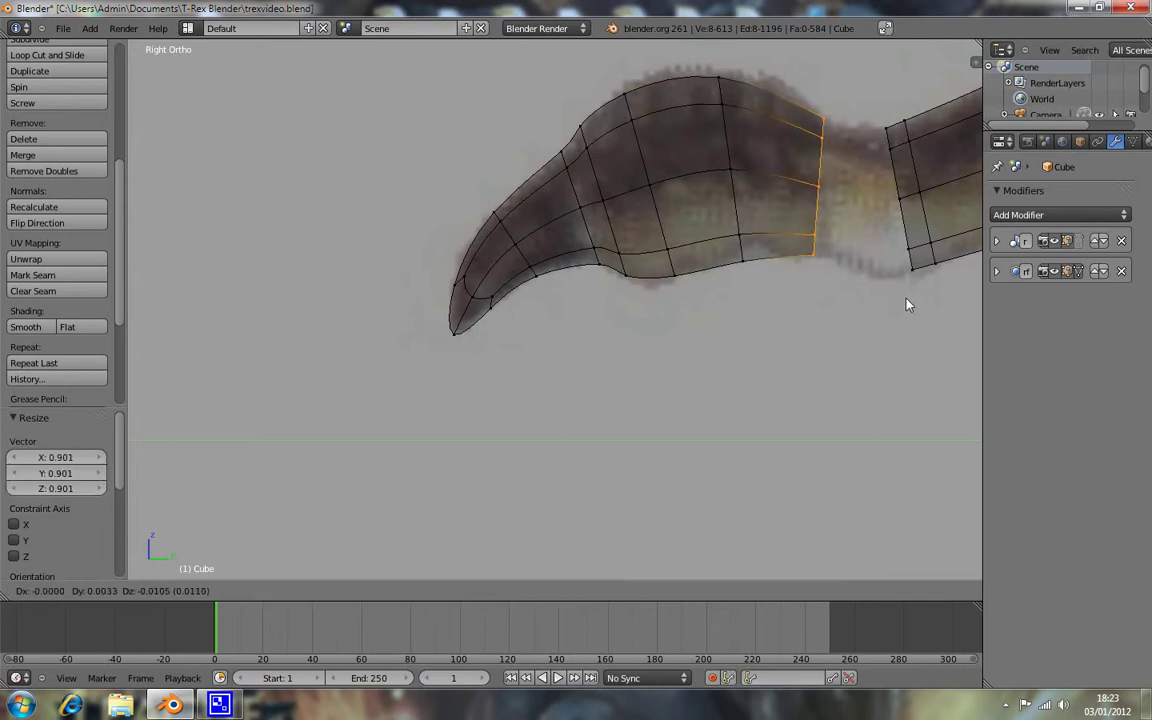
pyautogui.click(912, 306)
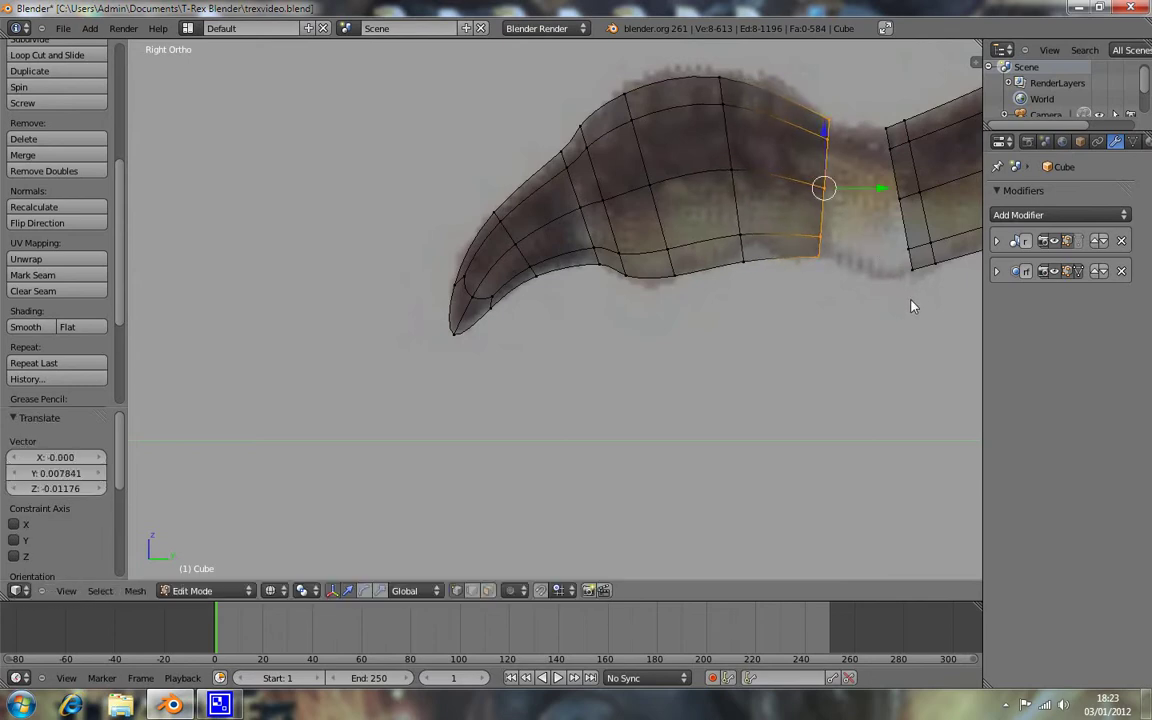
pyautogui.press('r')
pyautogui.click(920, 185)
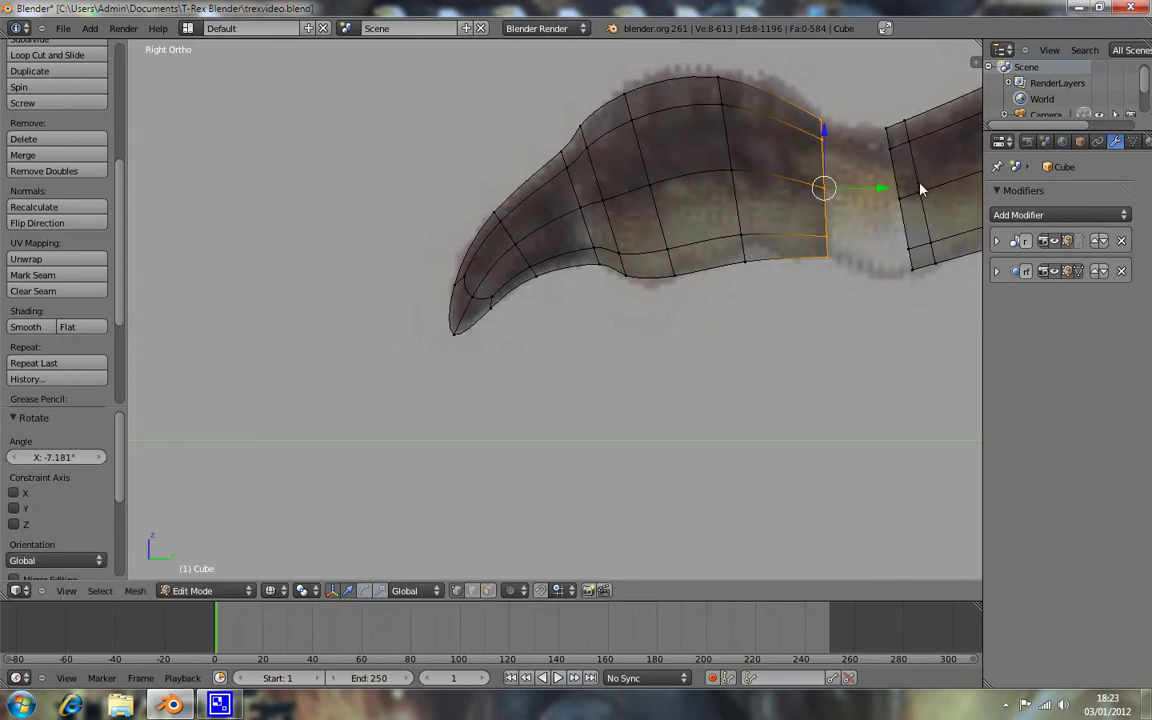
pyautogui.press('g')
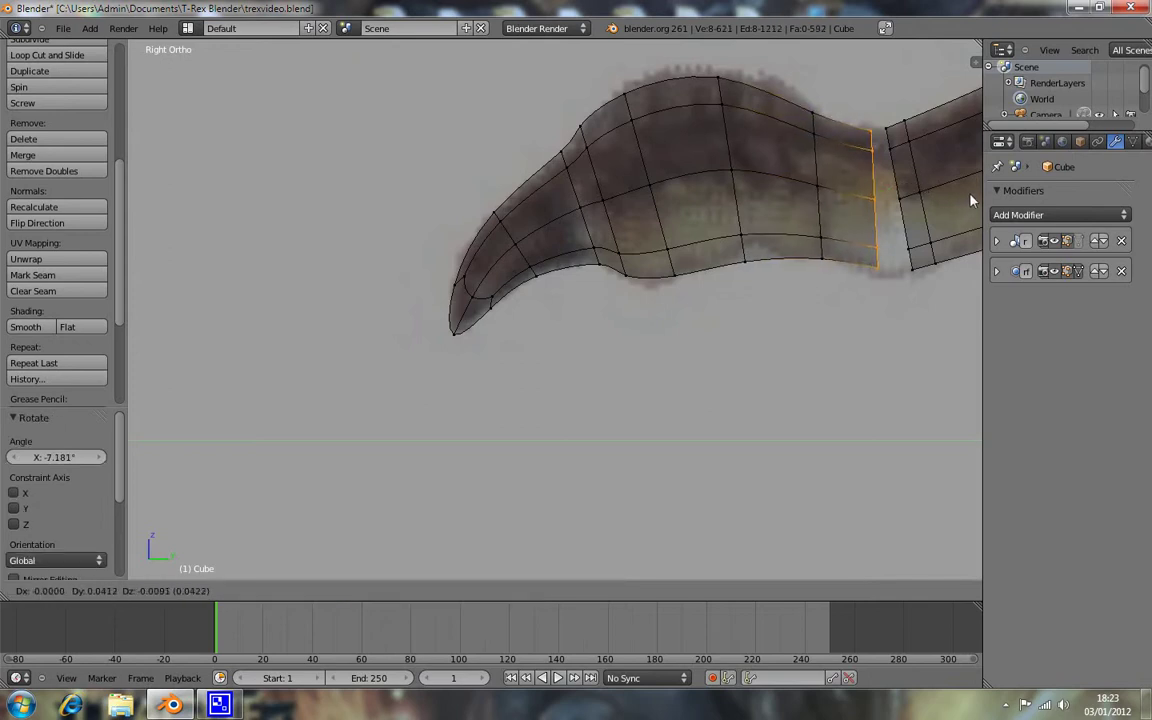
pyautogui.click(973, 197)
pyautogui.press('a')
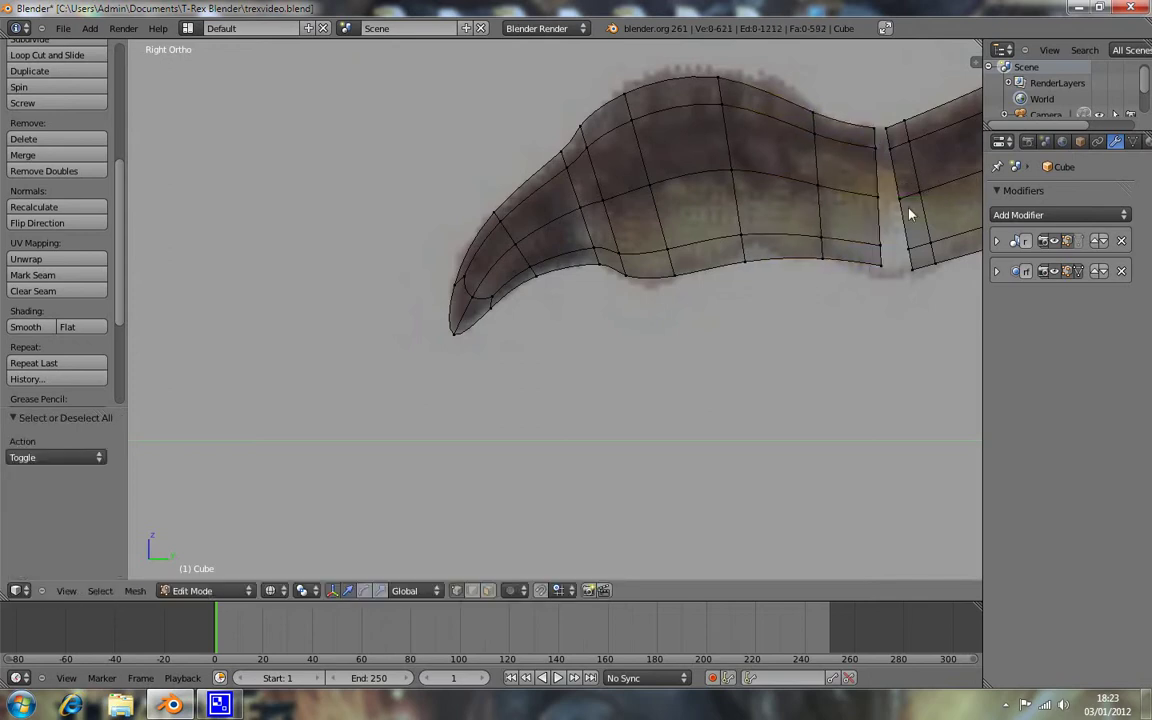
pyautogui.hotkey('alt', 'z')
pyautogui.hotkey('alt', 'z')
# Step: Box-select the claw and duplicate it, placing and rotating the copy to the left in top view
pyautogui.press('b')
pyautogui.moveTo(396, 91)
pyautogui.mouseDown()
pyautogui.moveTo(837, 395)
pyautogui.moveTo(845, 389)
pyautogui.mouseUp()
pyautogui.press('b')
pyautogui.moveTo(615, 62); pyautogui.dragTo(768, 153)
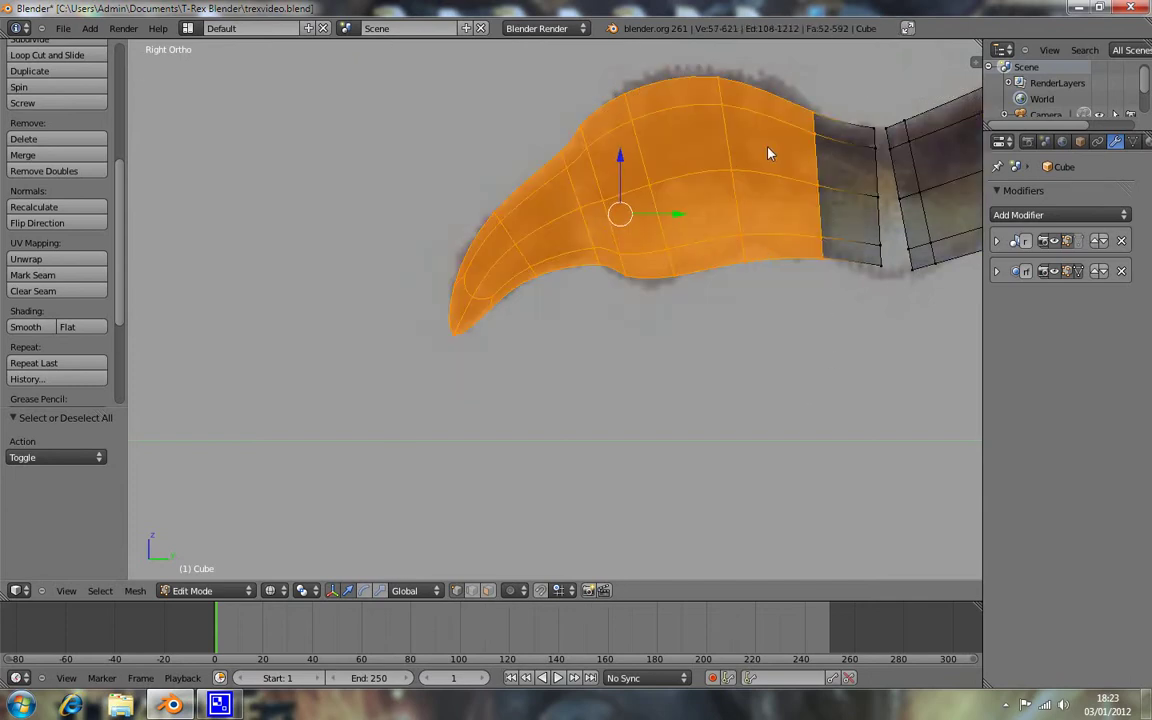
pyautogui.press('KP_7')
pyautogui.scroll(-3, 760, 200)
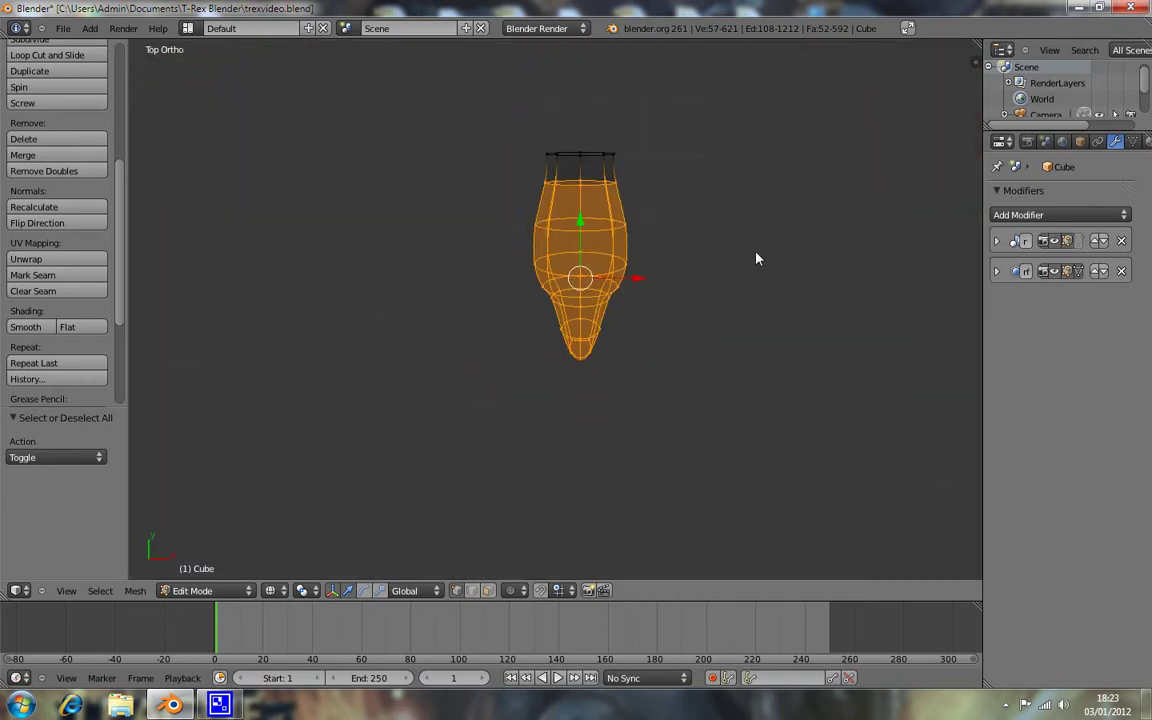
pyautogui.hotkey('shift', 'd')
pyautogui.click(642, 264)
pyautogui.press('r')
pyautogui.click(642, 268)
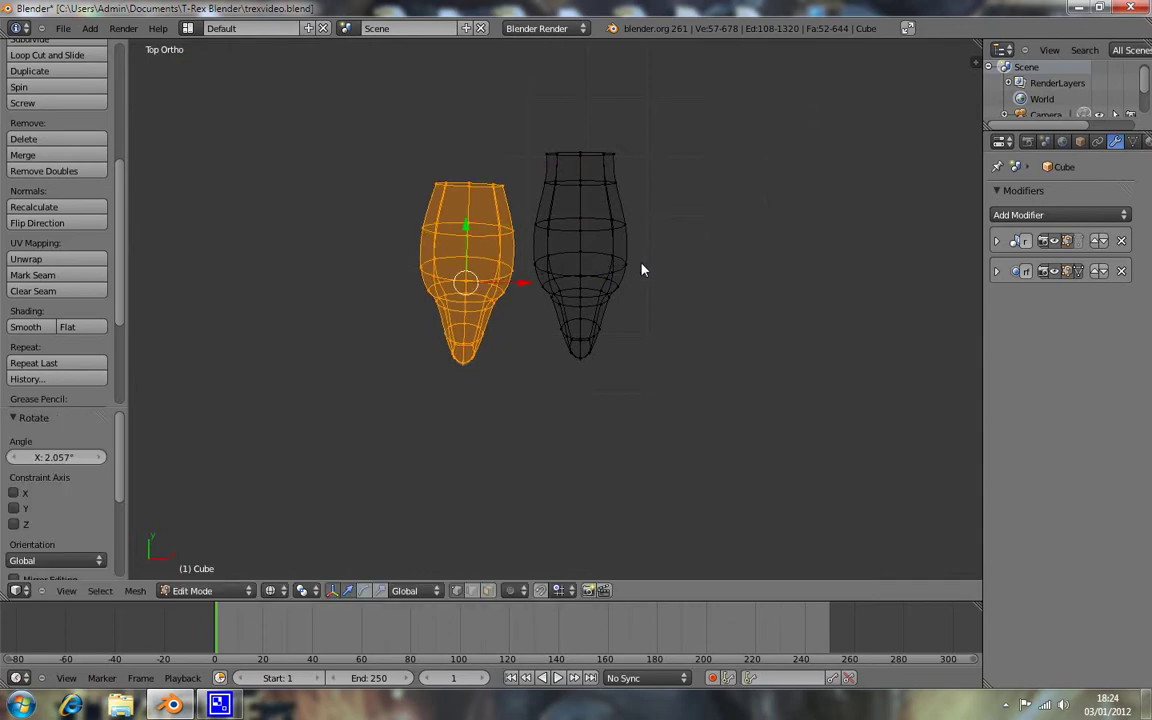
pyautogui.press('a')
# Step: Delete the extra ring atop the right claw and check the claws from side and front
pyautogui.press('z')
pyautogui.press('b')
pyautogui.moveTo(546, 140); pyautogui.dragTo(618, 162)
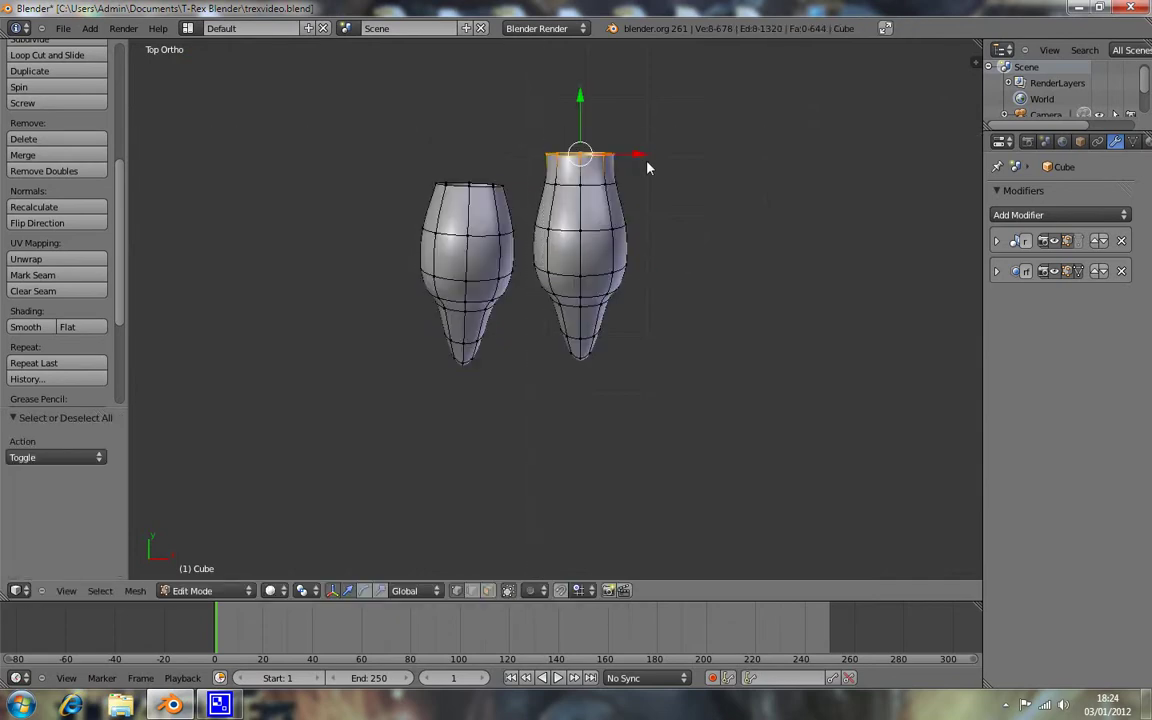
pyautogui.press('x')
pyautogui.click(627, 168)
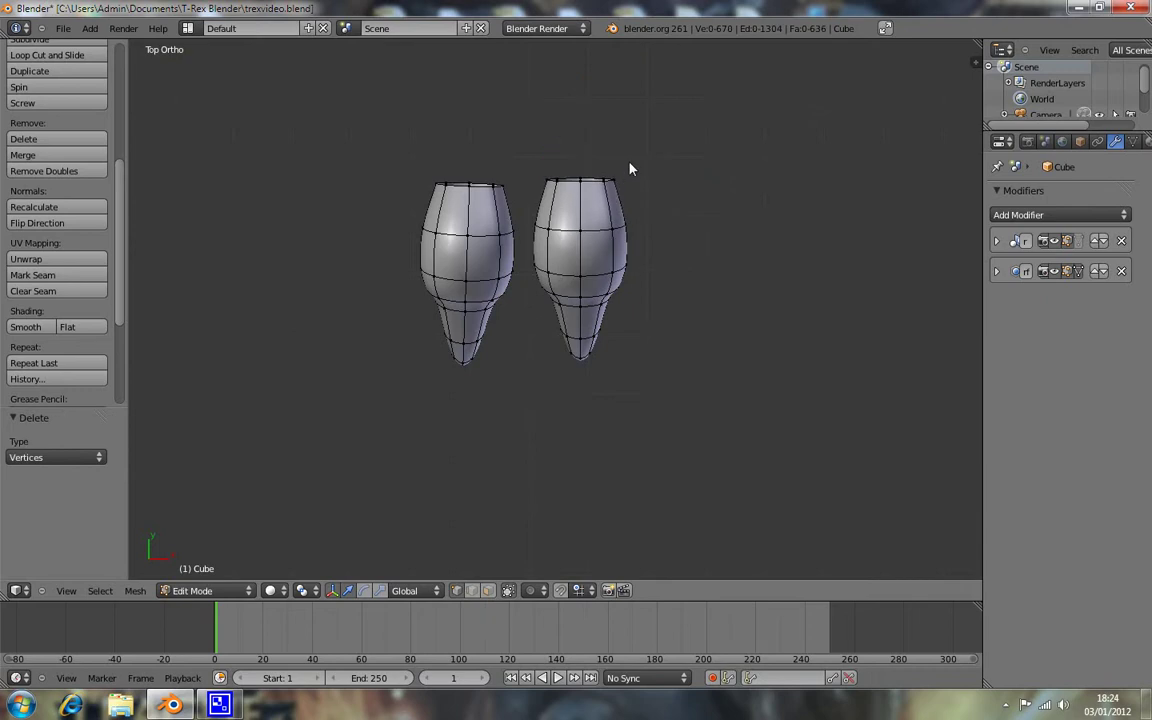
pyautogui.press('KP_3')
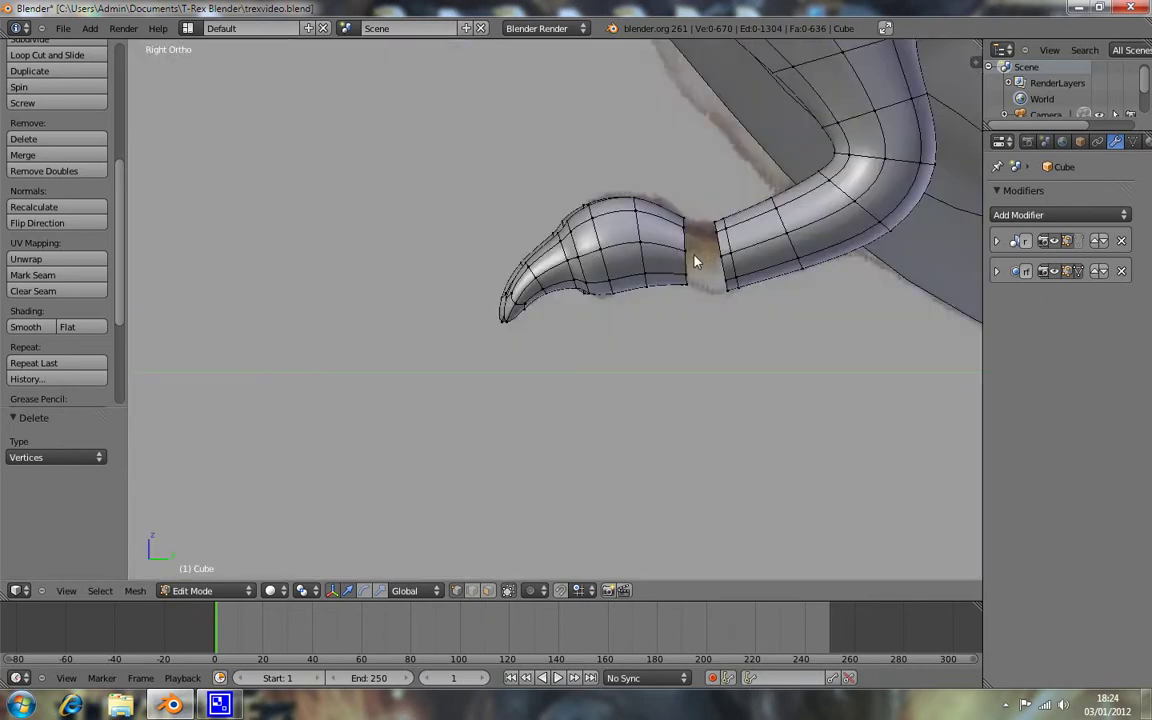
pyautogui.press('KP_1')
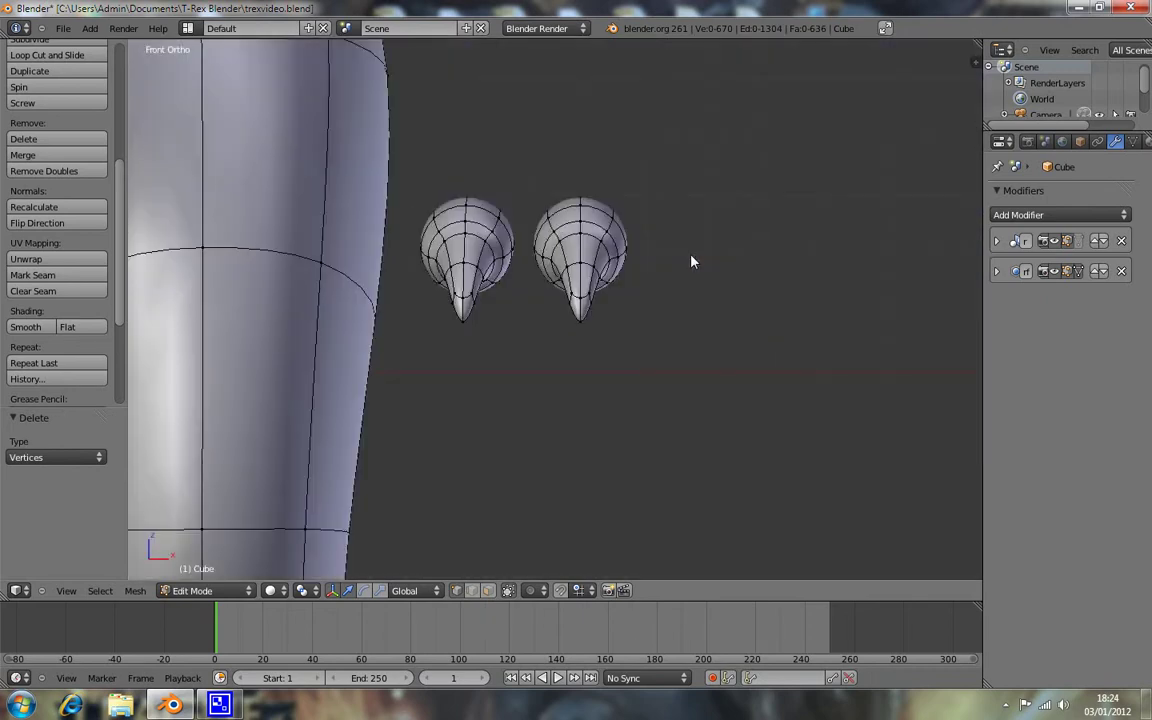
# Step: In top wireframe view, rotate the left claw slightly and shift it sideways to align with the right
pyautogui.press('KP_7')
pyautogui.press('z')
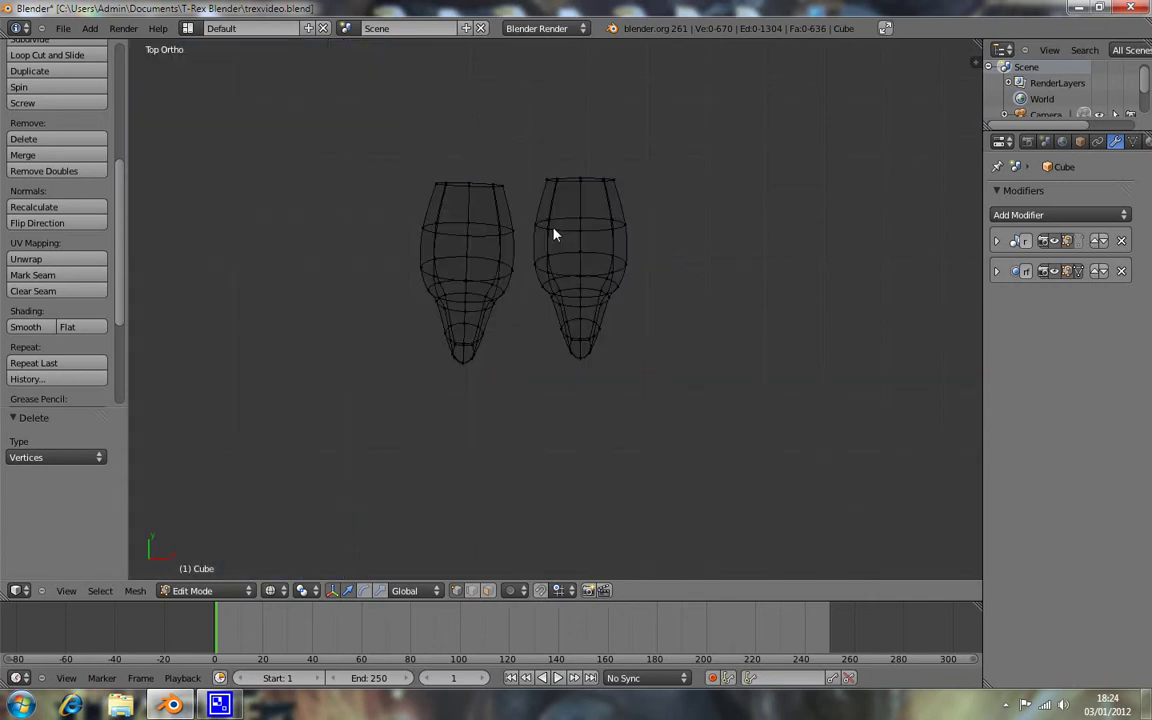
pyautogui.press('b')
pyautogui.moveTo(378, 178); pyautogui.dragTo(522, 383)
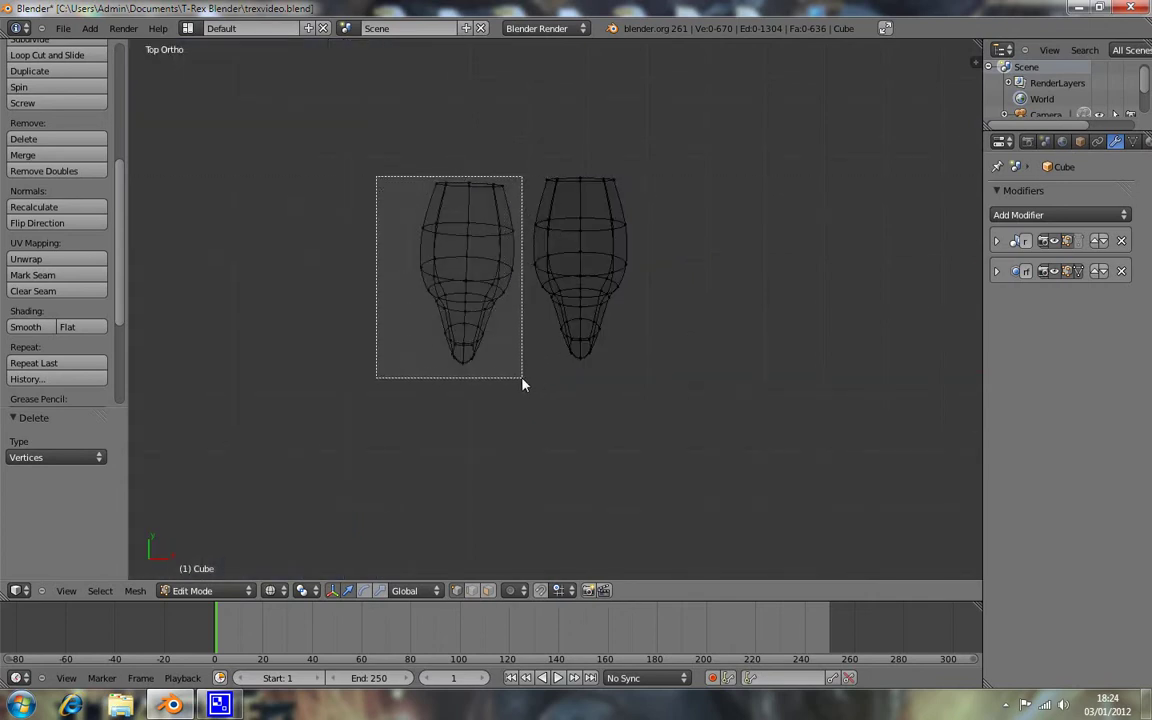
pyautogui.press('r')
pyautogui.click(548, 245)
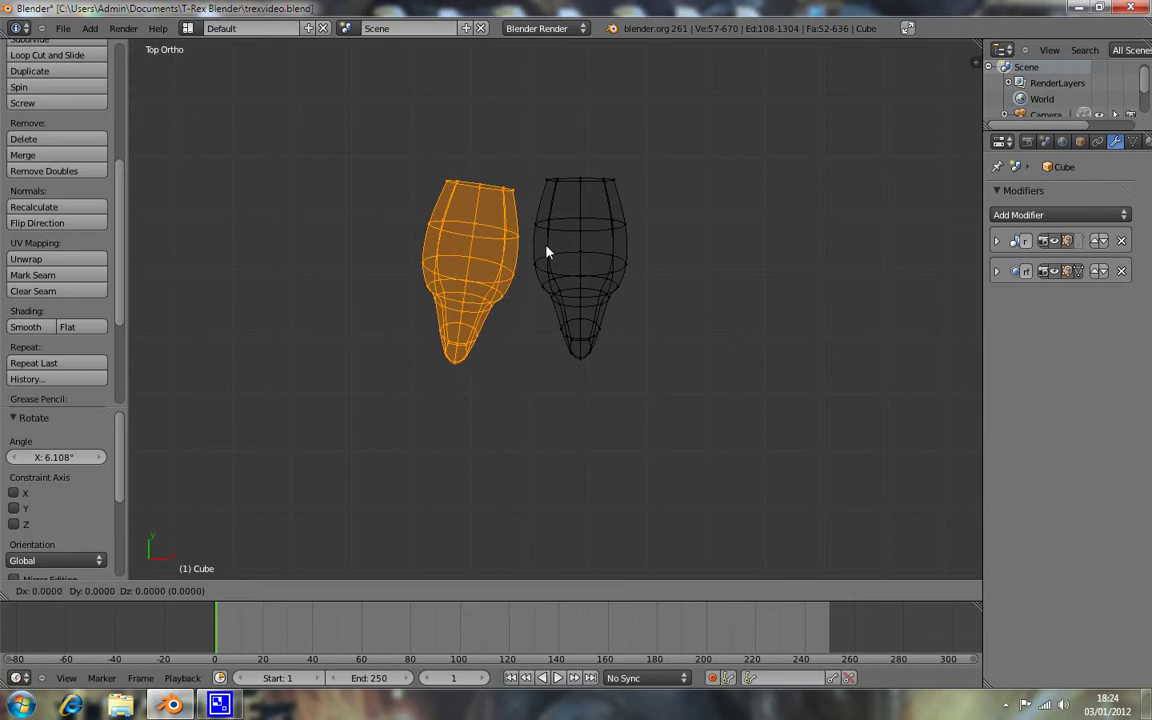
pyautogui.press('g')
pyautogui.click(550, 242)
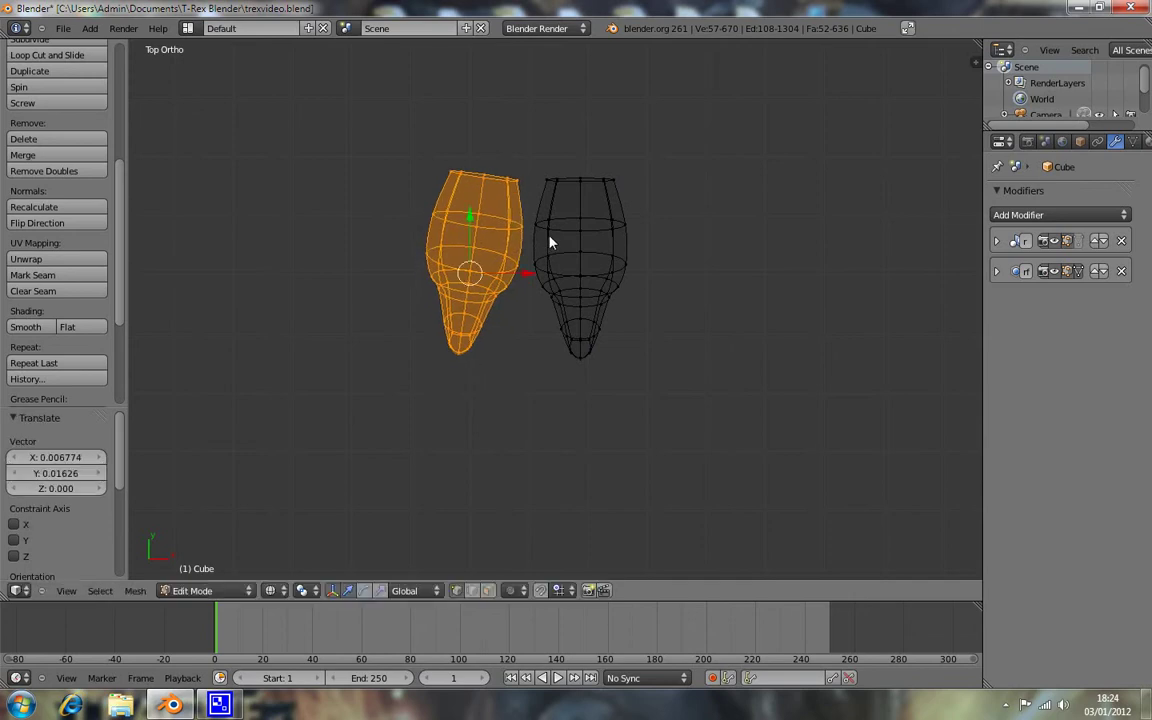
pyautogui.press('g')
pyautogui.click(548, 242)
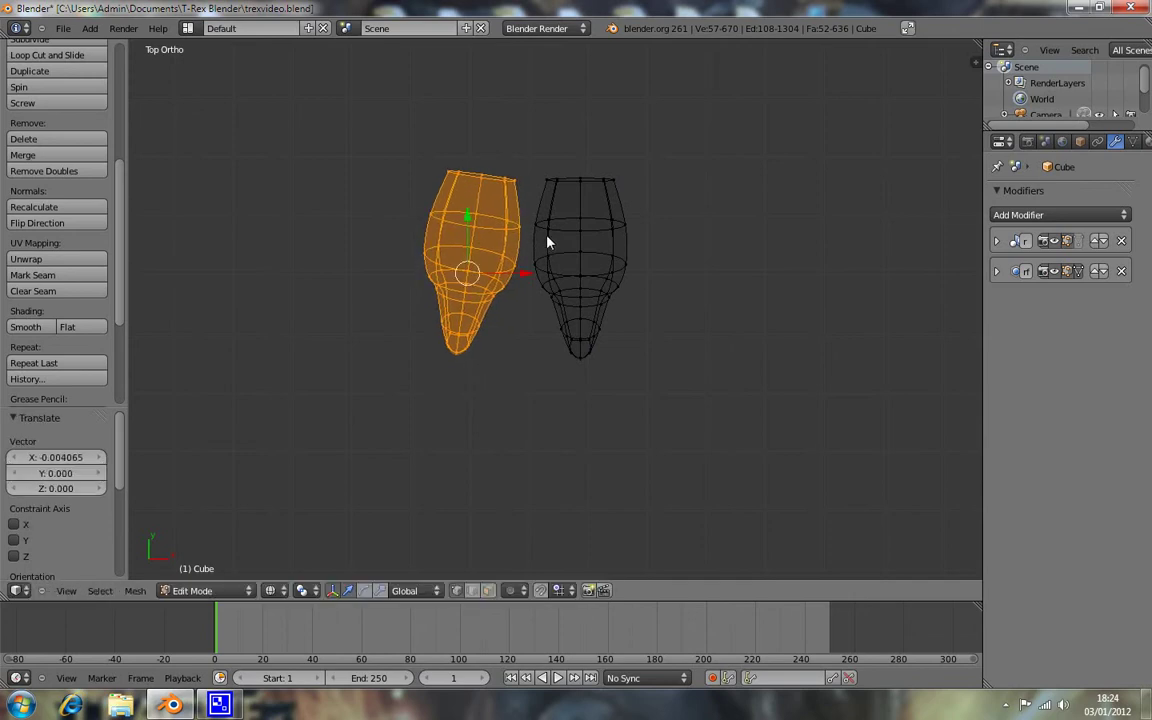
pyautogui.press('a')
# Step: Return to solid shading and inspect both claws from side, front and above, looking into their open ends
pyautogui.press('z')
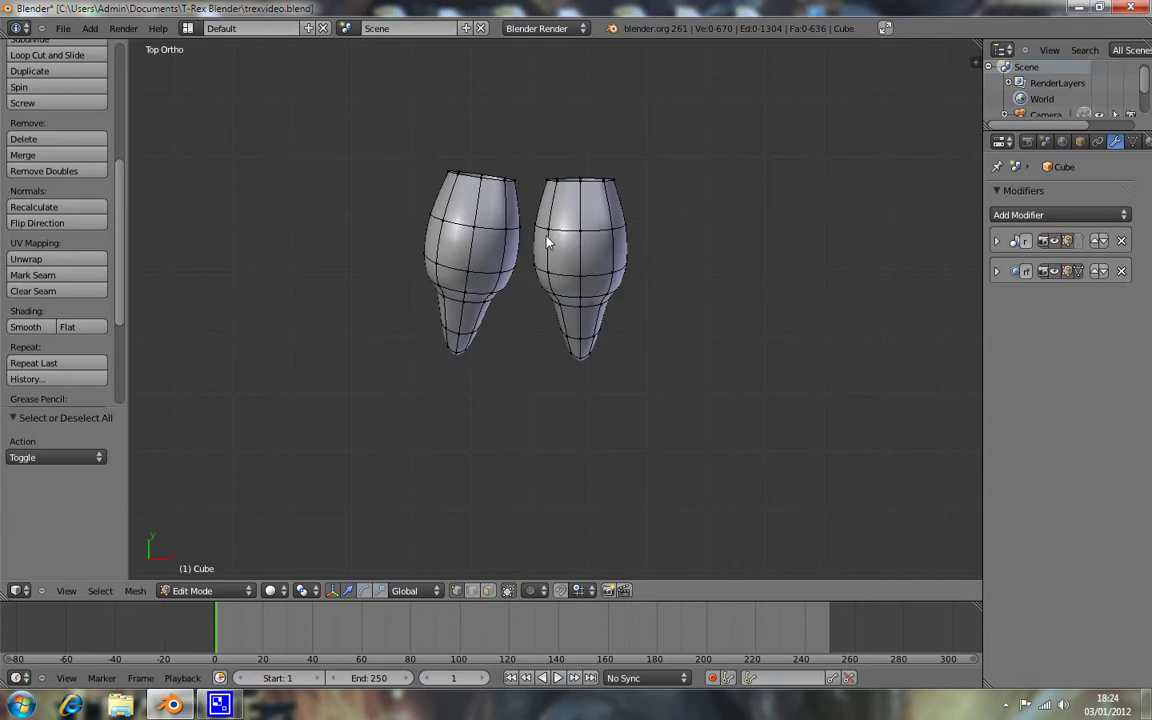
pyautogui.press('KP_3')
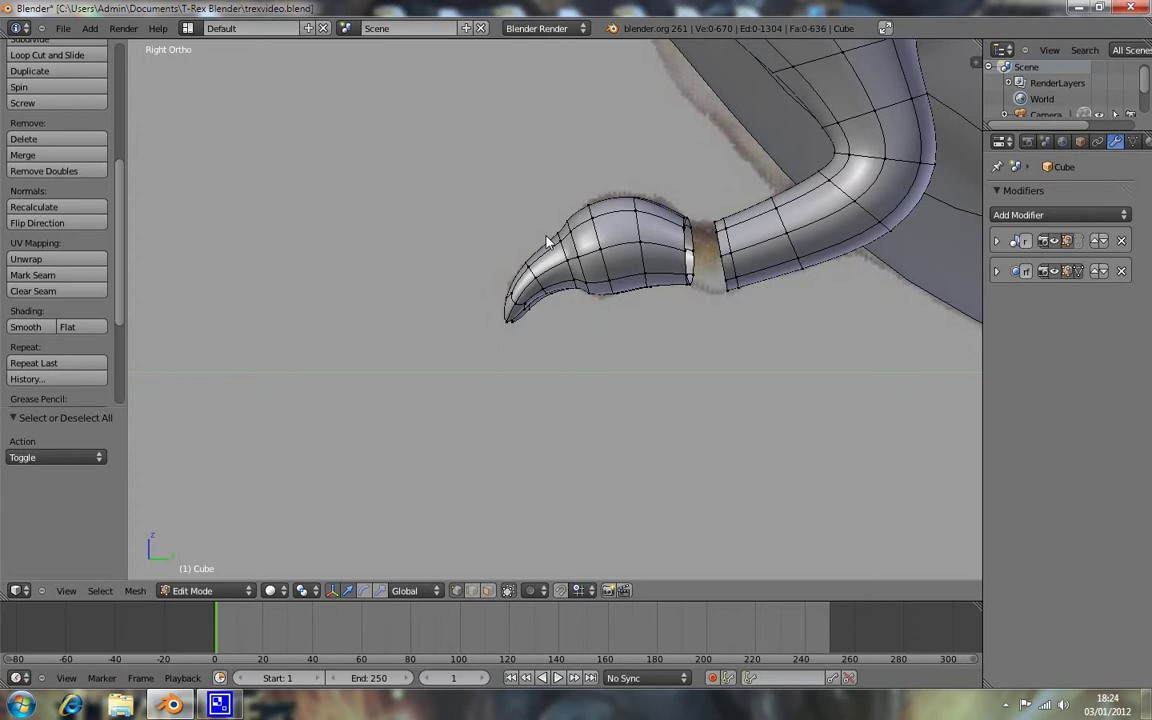
pyautogui.press('KP_1')
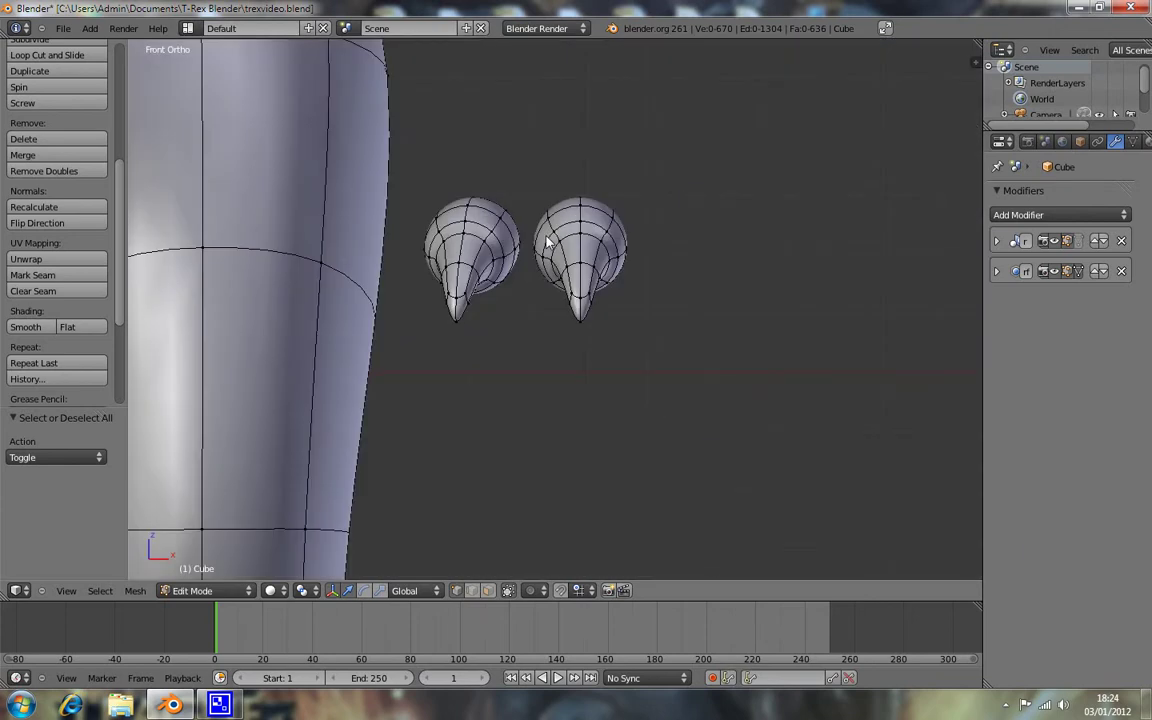
pyautogui.press('KP_7')
pyautogui.scroll(3, 547, 241)
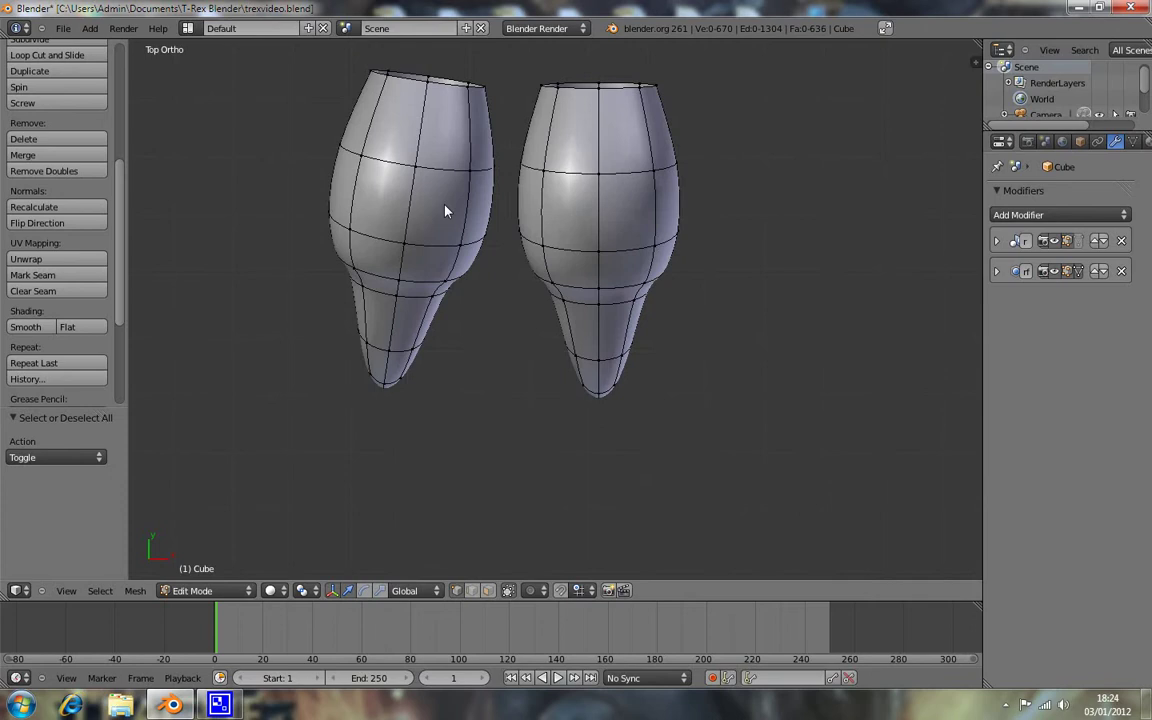
pyautogui.keyDown('shift'); pyautogui.moveTo(445, 211); pyautogui.dragTo(571, 419, button='middle'); pyautogui.keyUp('shift')
pyautogui.scroll(2, 625, 375)
pyautogui.moveTo(625, 375)
pyautogui.mouseDown(button='middle')
pyautogui.moveTo(612, 450)
pyautogui.moveTo(581, 368)
pyautogui.mouseUp(button='middle')
pyautogui.rightClick(576, 346)
# Step: Join facing rim vertices with an edge and fill the first face between the two claws
pyautogui.keyDown('shift'); pyautogui.rightClick(485, 339); pyautogui.keyUp('shift')
pyautogui.press('f')
pyautogui.rightClick(598, 400)
pyautogui.keyDown('shift'); pyautogui.rightClick(565, 345); pyautogui.keyUp('shift')
pyautogui.keyDown('shift'); pyautogui.rightClick(490, 342); pyautogui.keyUp('shift')
pyautogui.keyDown('shift'); pyautogui.rightClick(445, 378); pyautogui.keyUp('shift')
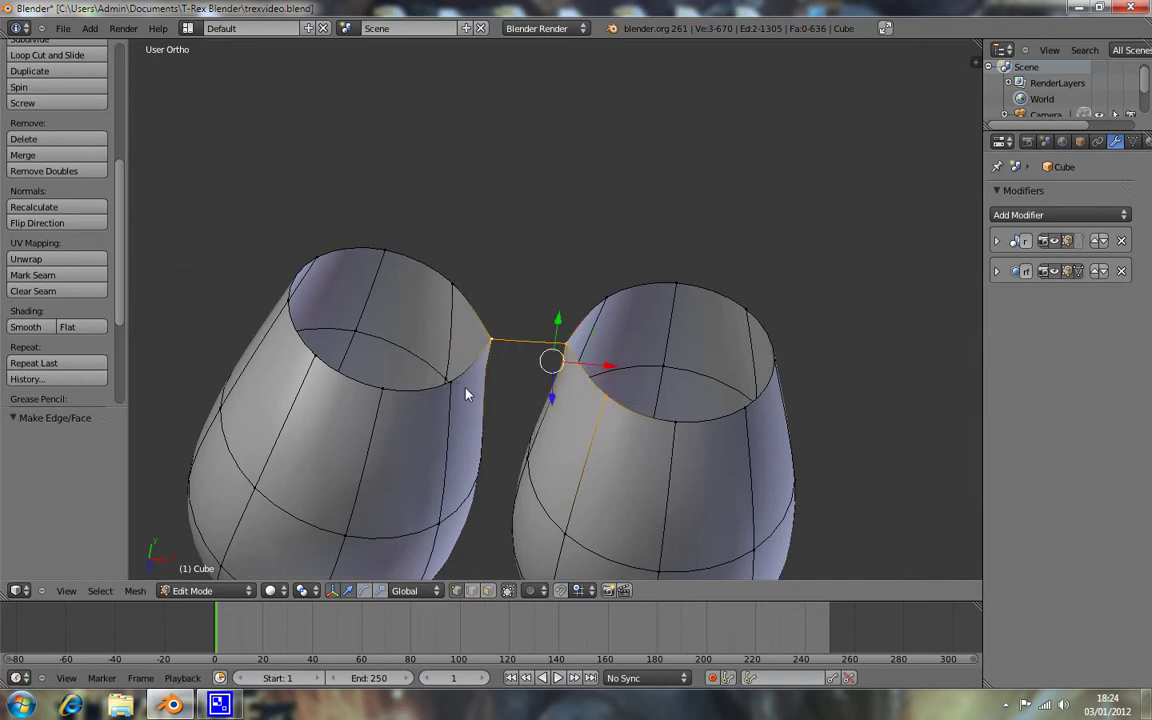
pyautogui.press('f')
# Step: Fill two more bridging faces across the gap, including the lower gap between the rims
pyautogui.rightClick(605, 297)
pyautogui.keyDown('shift'); pyautogui.rightClick(452, 285); pyautogui.keyUp('shift')
pyautogui.keyDown('shift'); pyautogui.rightClick(498, 332); pyautogui.keyUp('shift')
pyautogui.keyDown('shift'); pyautogui.rightClick(562, 343); pyautogui.keyUp('shift')
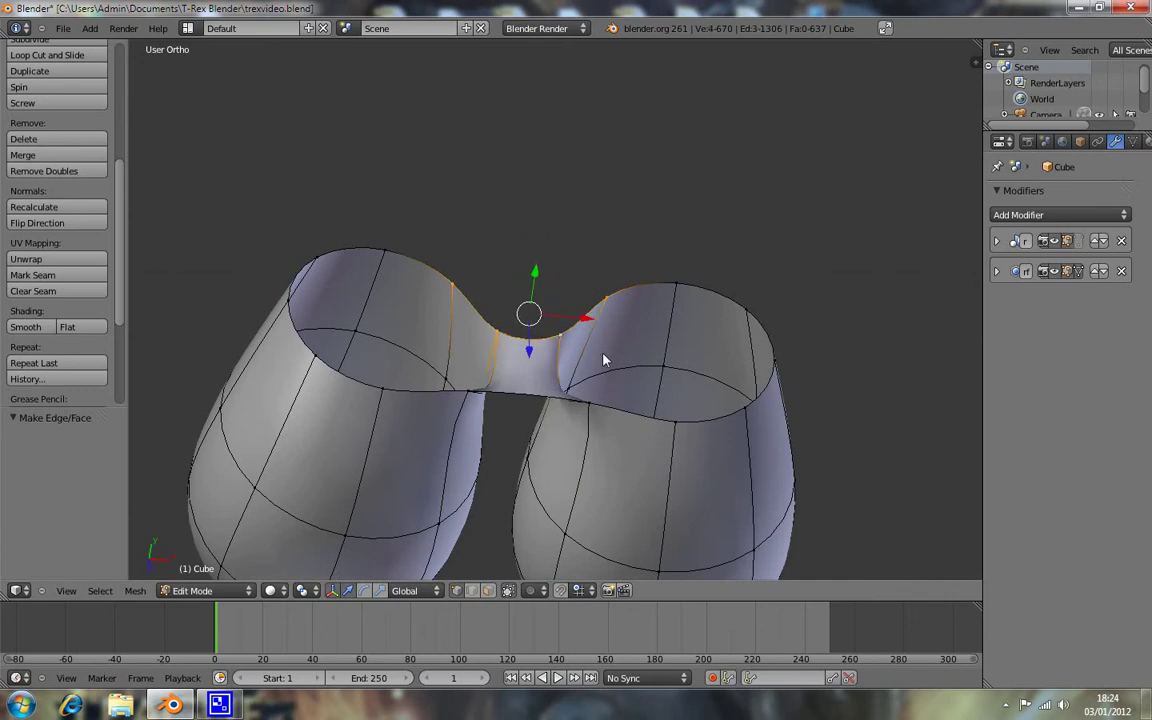
pyautogui.press('f')
pyautogui.moveTo(556, 418); pyautogui.dragTo(501, 463, button='middle')
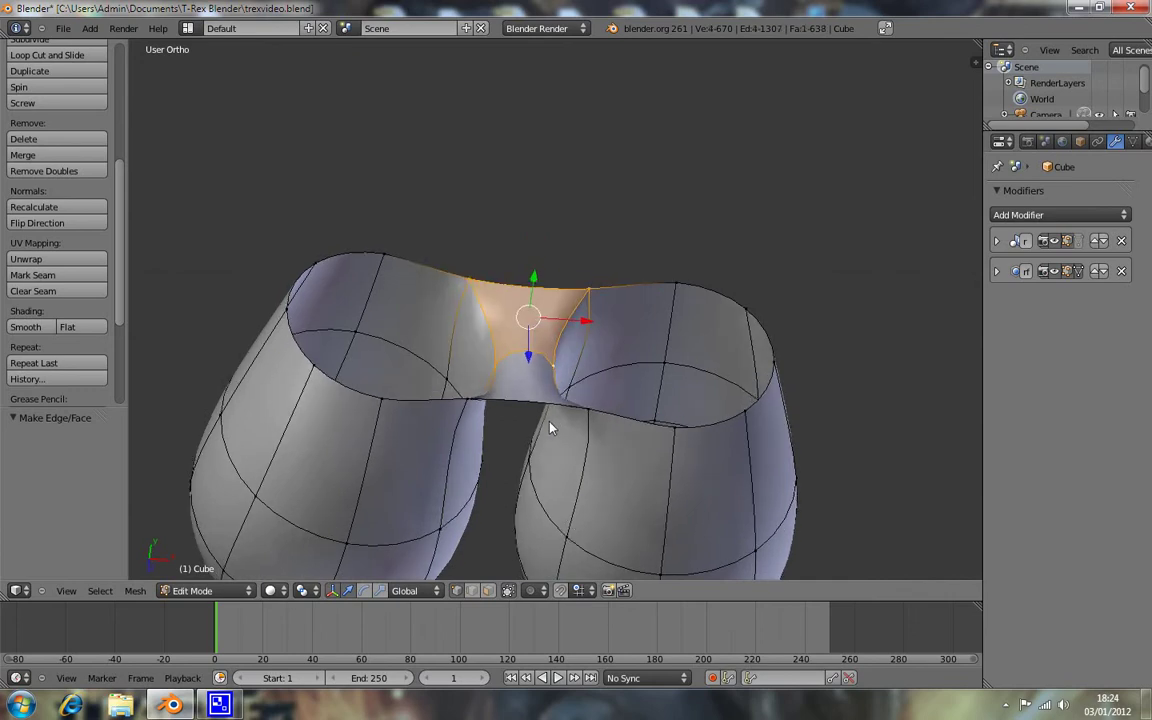
pyautogui.rightClick(452, 452)
pyautogui.keyDown('shift'); pyautogui.rightClick(374, 465); pyautogui.keyUp('shift')
pyautogui.keyDown('shift'); pyautogui.rightClick(587, 457); pyautogui.keyUp('shift')
pyautogui.keyDown('shift'); pyautogui.rightClick(660, 463); pyautogui.keyUp('shift')
pyautogui.press('f')
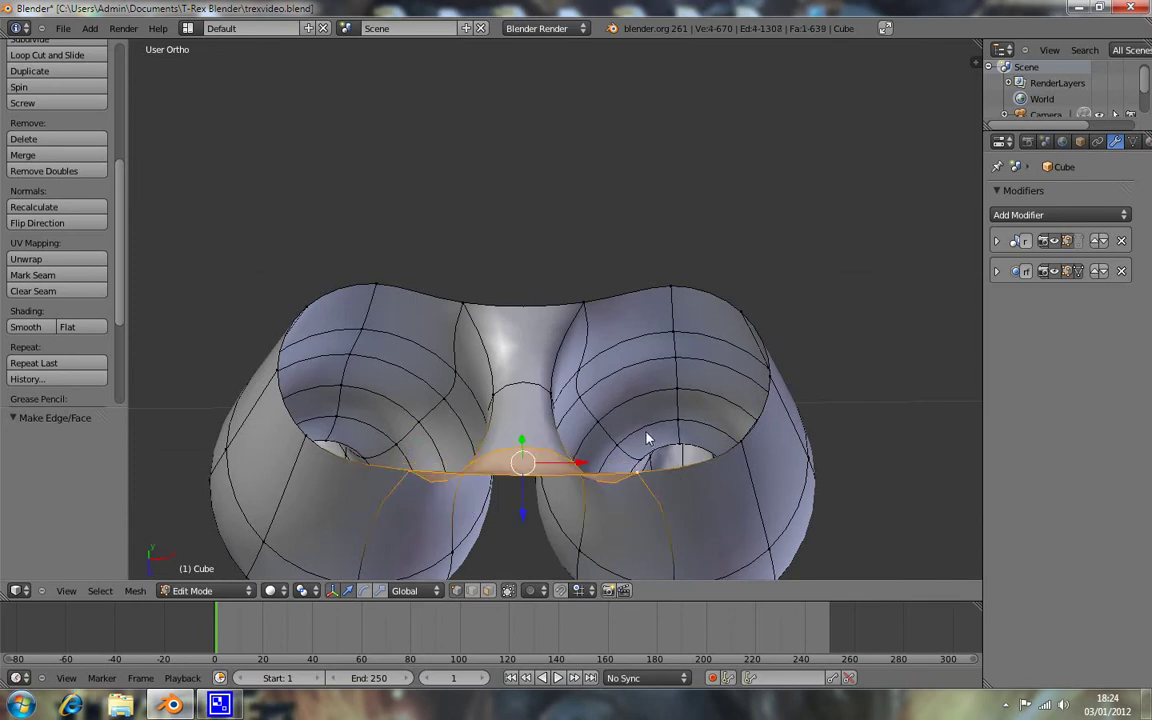
# Step: Fill the top gap between the rims, then select the combined rim loop and check it from front and side
pyautogui.rightClick(462, 302)
pyautogui.keyDown('shift'); pyautogui.rightClick(375, 286); pyautogui.keyUp('shift')
pyautogui.keyDown('shift'); pyautogui.rightClick(670, 292); pyautogui.keyUp('shift')
pyautogui.keyDown('shift'); pyautogui.rightClick(596, 301); pyautogui.keyUp('shift')
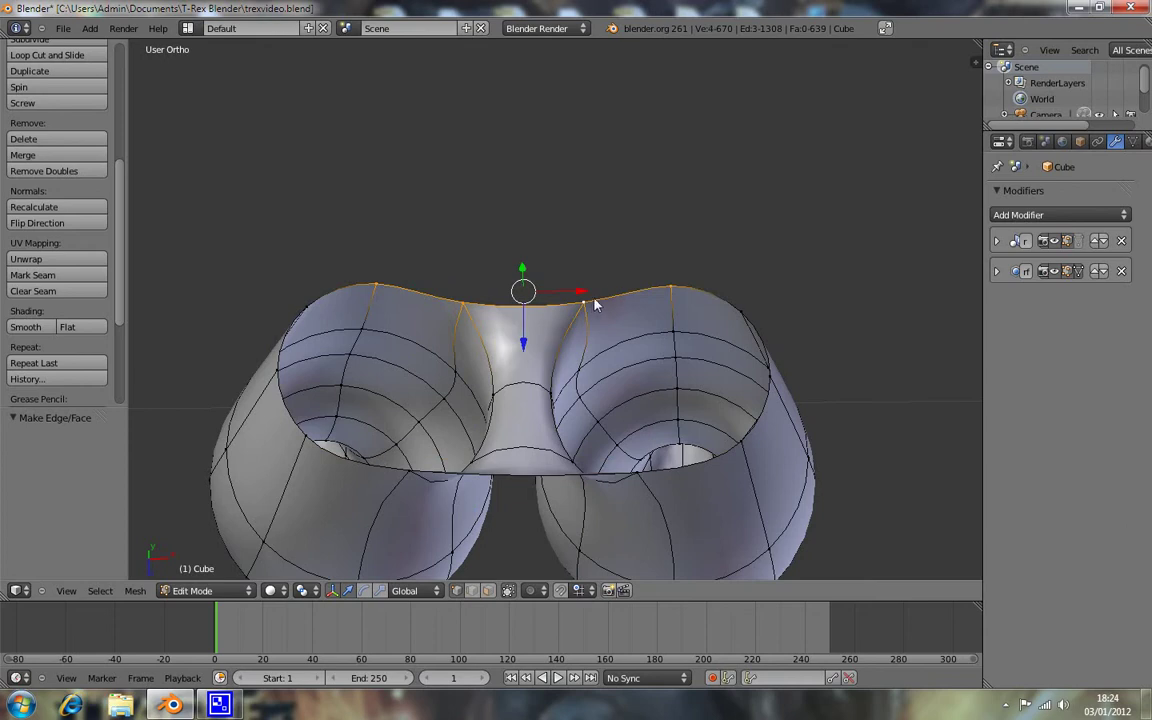
pyautogui.press('f')
pyautogui.press('a')
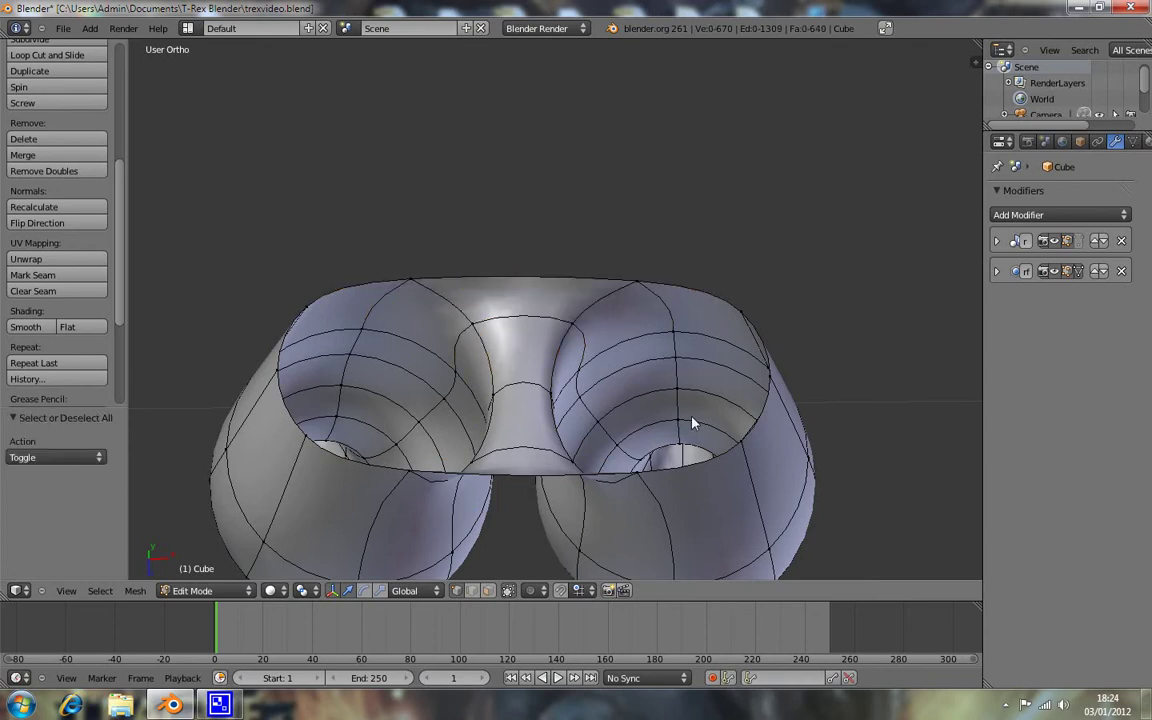
pyautogui.keyDown('alt'); pyautogui.rightClick(698, 459); pyautogui.keyUp('alt')
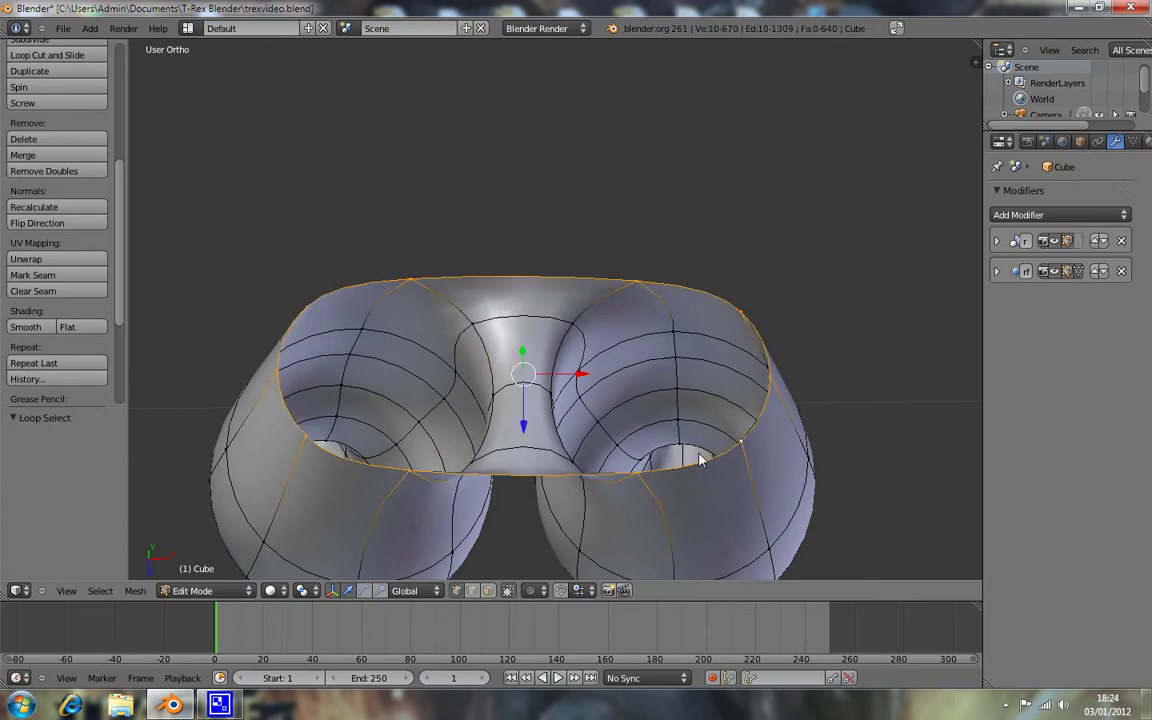
pyautogui.press('KP_1')
pyautogui.press('KP_3')
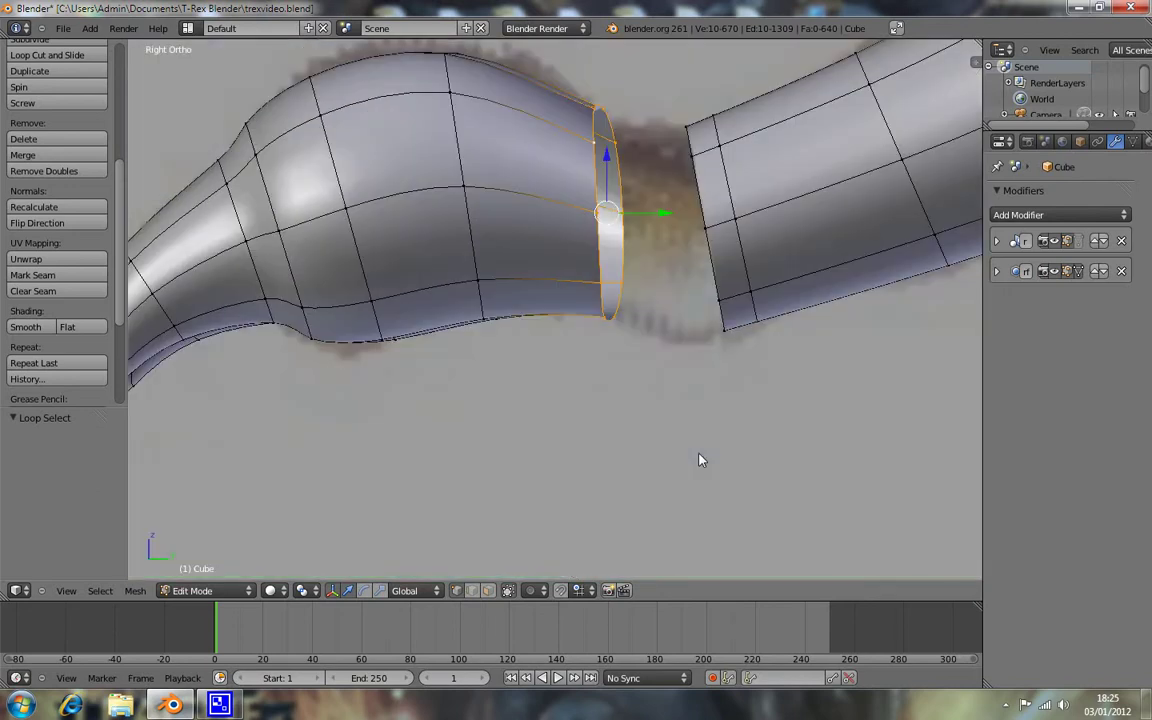
# Step: Extrude the claw rim loop into a new ring tilted 2.871° toward the forearm
pyautogui.press('e')
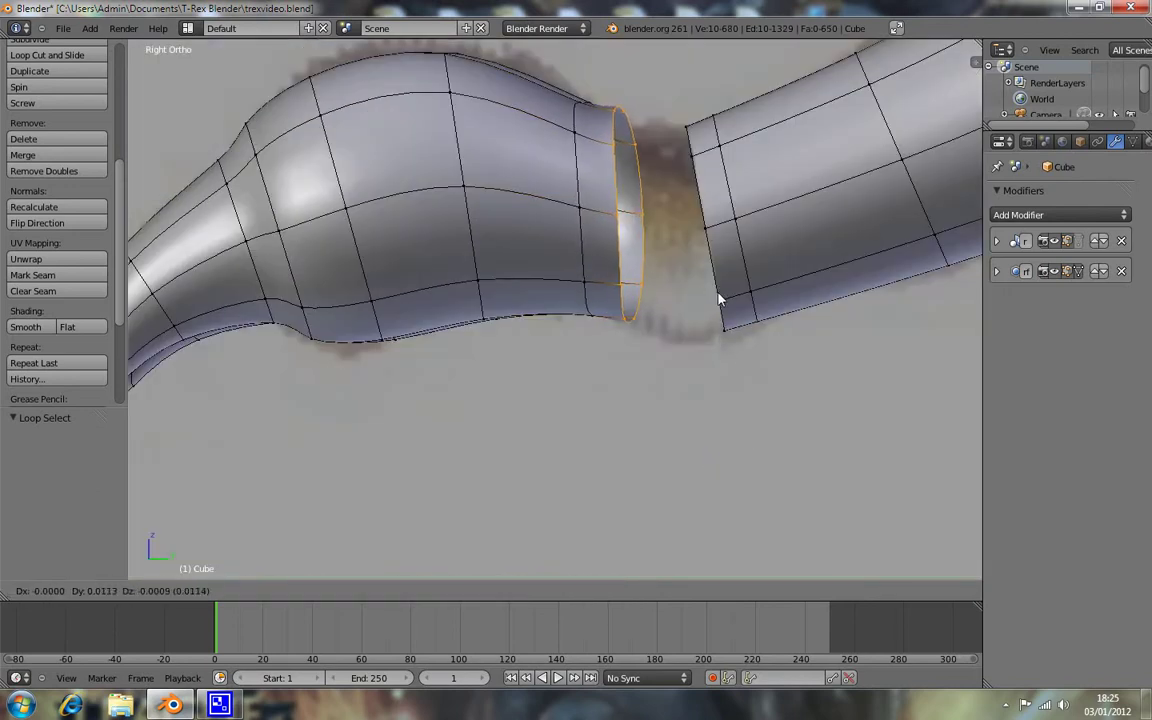
pyautogui.click(740, 305)
pyautogui.press('r')
pyautogui.click(745, 307)
pyautogui.press('z')
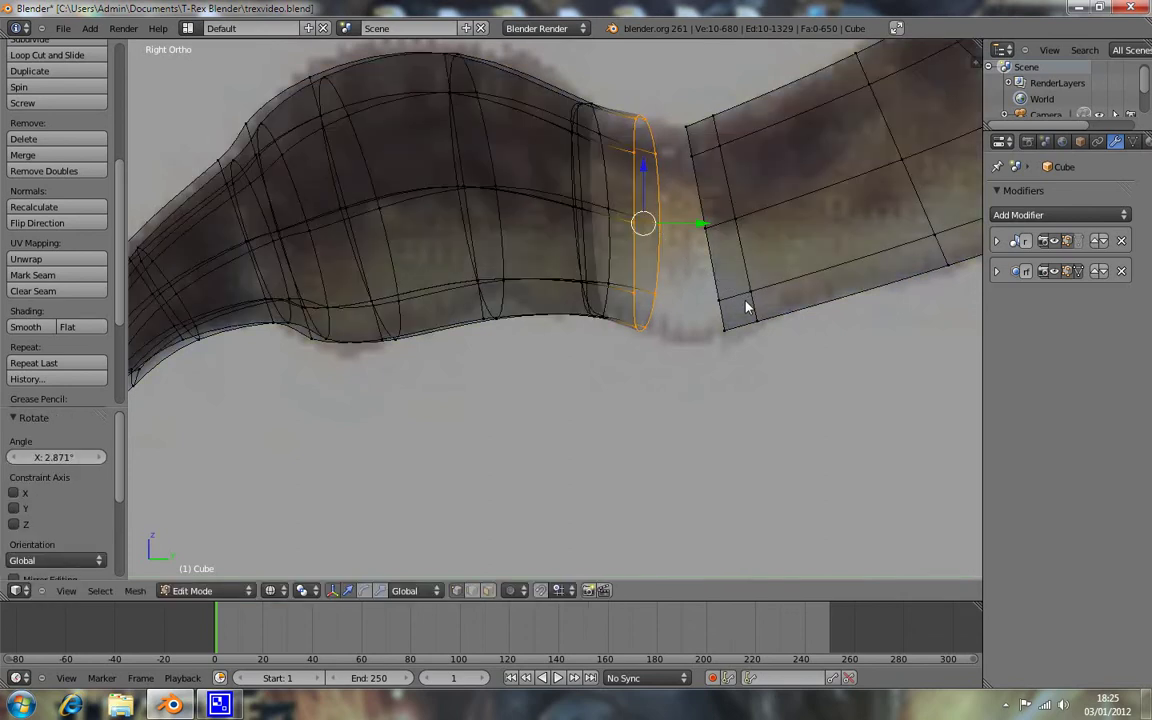
pyautogui.press('KP_7')
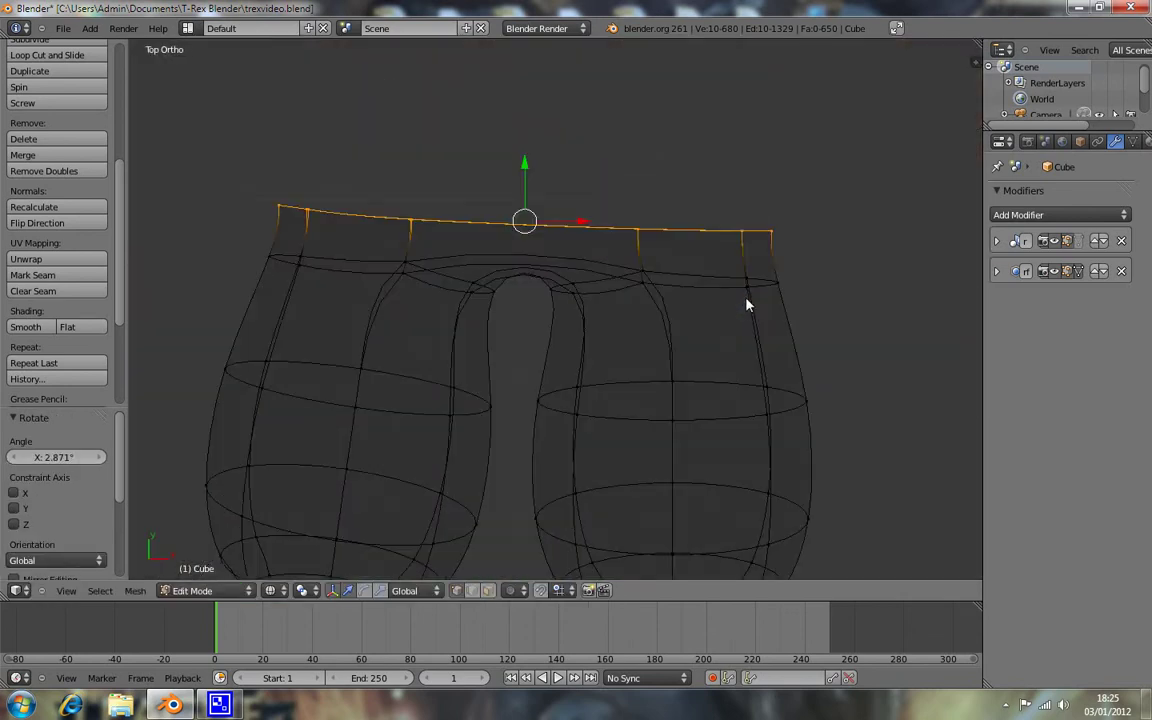
pyautogui.press('z')
pyautogui.moveTo(576, 255)
pyautogui.mouseDown(button='middle')
pyautogui.moveTo(586, 342)
pyautogui.moveTo(626, 375)
pyautogui.moveTo(648, 360)
pyautogui.moveTo(540, 327)
pyautogui.moveTo(540, 257)
pyautogui.moveTo(548, 365)
pyautogui.moveTo(578, 345)
pyautogui.mouseUp(button='middle')
# Step: Shorten the tube under the head by pulling its tip vertex upward
pyautogui.scroll(-5, 578, 345)
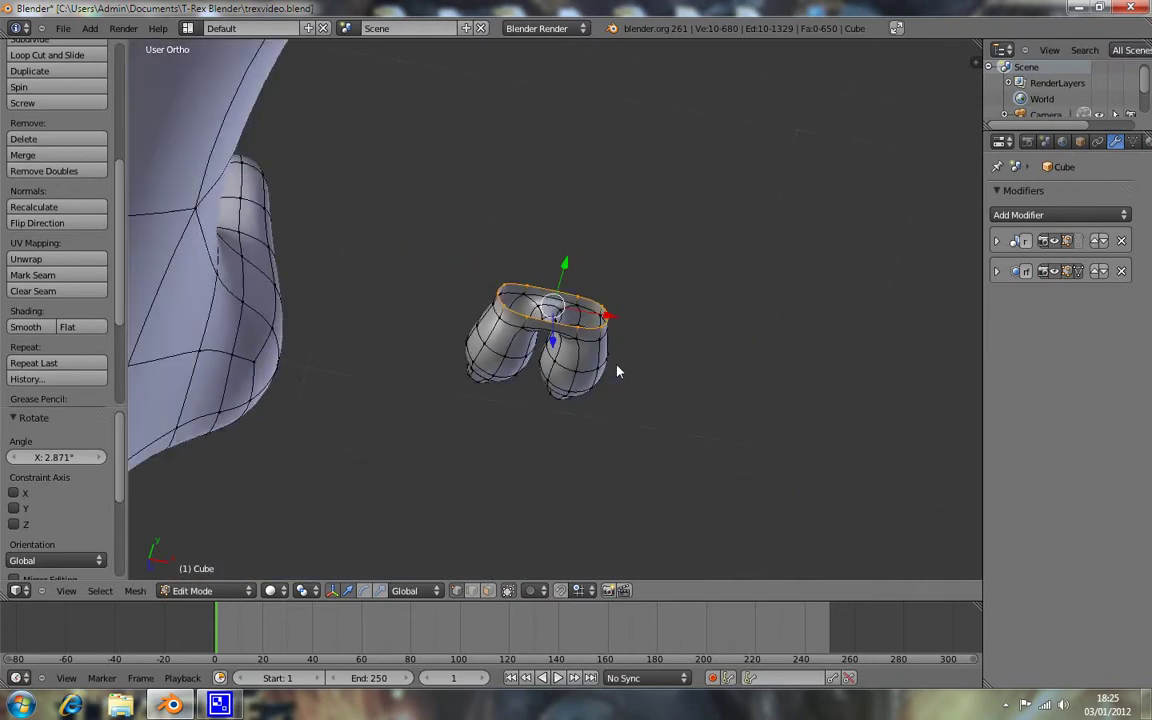
pyautogui.scroll(-2, 615, 366)
pyautogui.moveTo(566, 379)
pyautogui.mouseDown(button='middle')
pyautogui.moveTo(573, 288)
pyautogui.moveTo(607, 249)
pyautogui.moveTo(663, 249)
pyautogui.moveTo(560, 268)
pyautogui.moveTo(681, 285)
pyautogui.moveTo(644, 295)
pyautogui.mouseUp(button='middle')
pyautogui.press('KP_7')
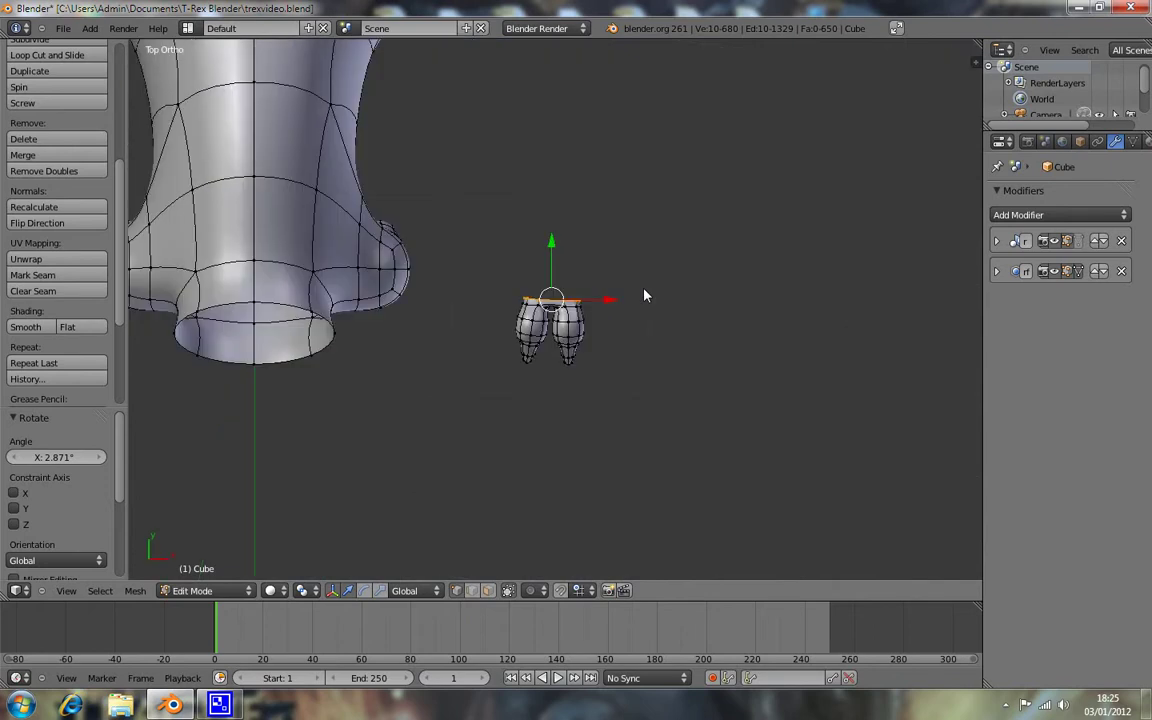
pyautogui.press('a')
pyautogui.moveTo(494, 379)
pyautogui.keyDown('shift'); pyautogui.mouseDown(button='middle')
pyautogui.moveTo(723, 293)
pyautogui.moveTo(705, 216)
pyautogui.moveTo(725, 150)
pyautogui.moveTo(690, 200)
pyautogui.mouseUp(button='middle'); pyautogui.keyUp('shift')
pyautogui.scroll(4, 715, 293)
pyautogui.rightClick(686, 238)
pyautogui.moveTo(688, 248); pyautogui.dragTo(686, 198)
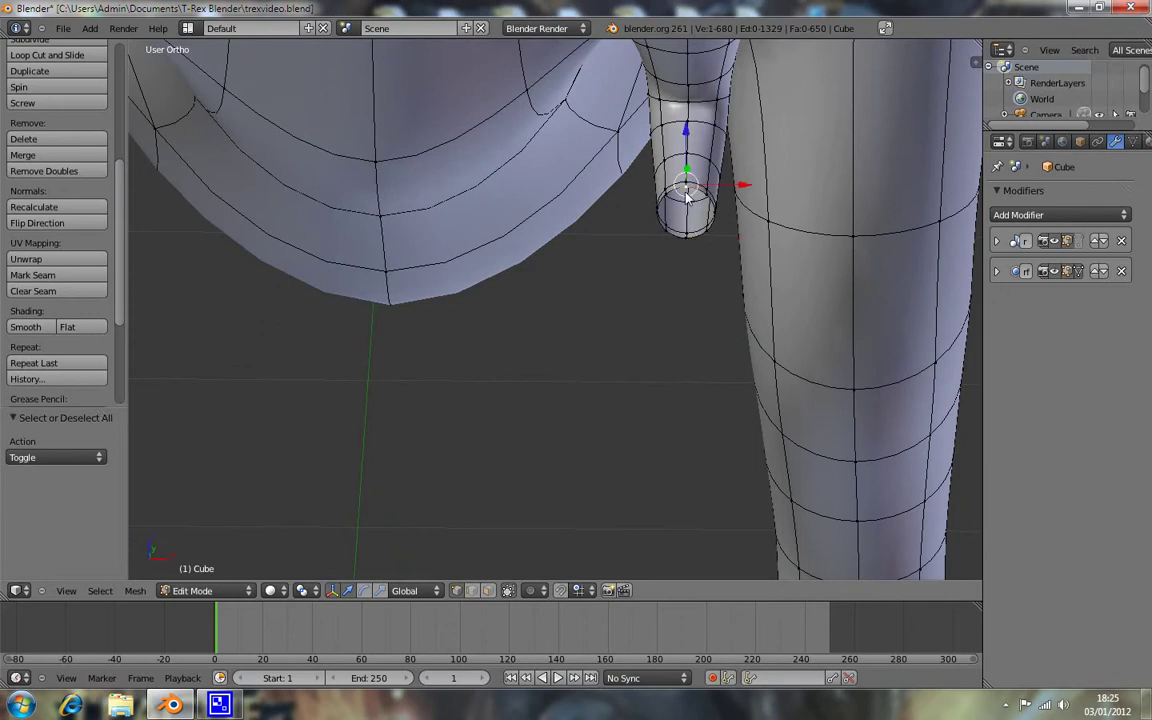
# Step: Bring the joined claws back into view and begin a loop cut across their bridge
pyautogui.press('KP_8')
pyautogui.press('KP_8')
pyautogui.keyDown('shift'); pyautogui.moveTo(756, 162); pyautogui.dragTo(638, 251, button='middle'); pyautogui.keyUp('shift')
pyautogui.keyDown('ctrl'); pyautogui.scroll(-3, 715, 360); pyautogui.keyUp('ctrl')
pyautogui.scroll(2, 648, 363)
pyautogui.moveTo(648, 363)
pyautogui.keyDown('shift'); pyautogui.mouseDown(button='middle')
pyautogui.moveTo(478, 391)
pyautogui.moveTo(434, 332)
pyautogui.mouseUp(button='middle'); pyautogui.keyUp('shift')
pyautogui.scroll(2, 478, 397)
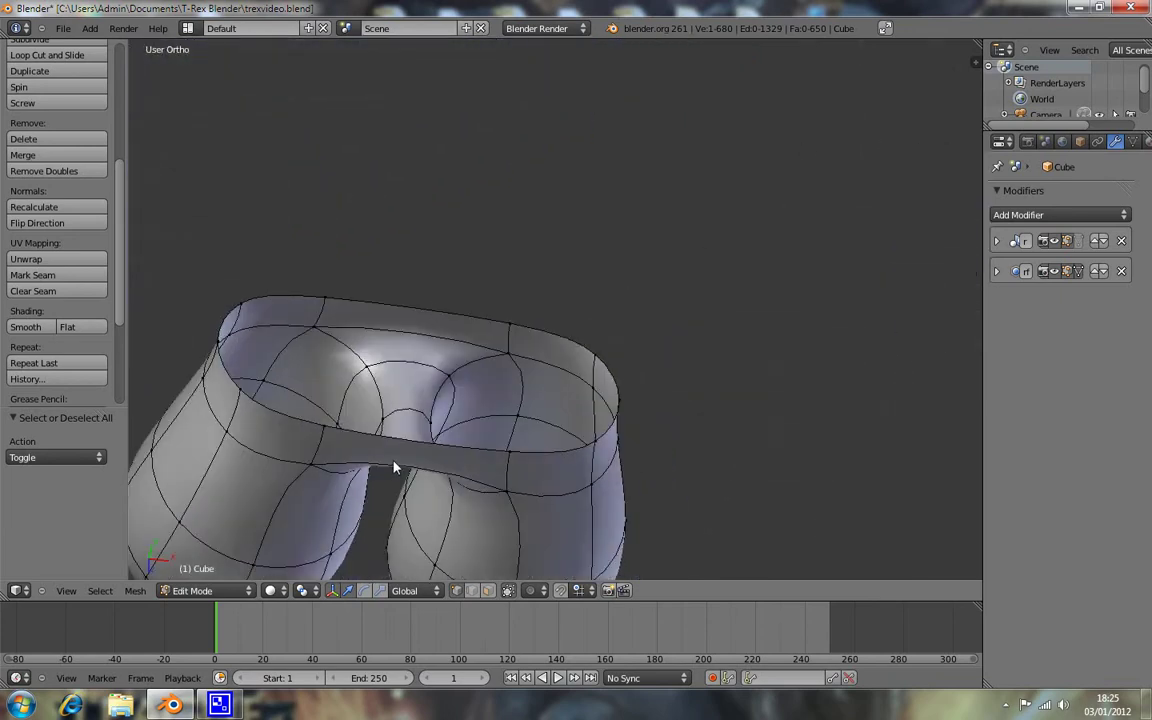
pyautogui.hotkey('ctrl', 'r')
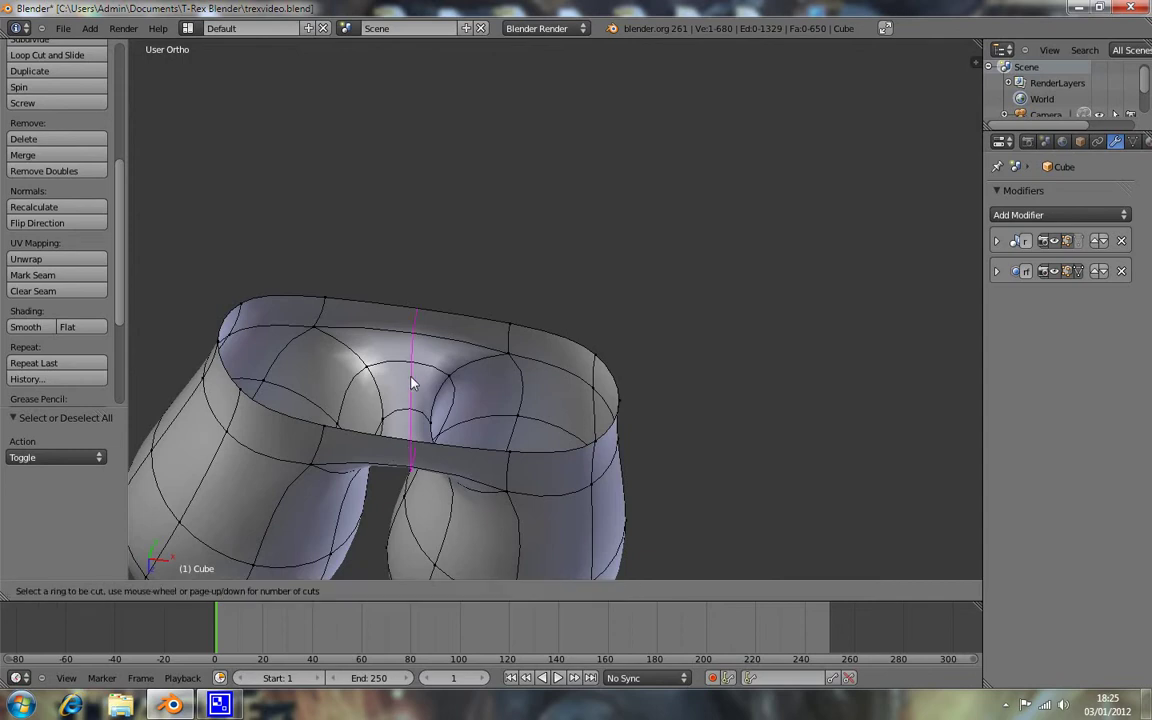
# Step: Place a centred edge loop across the claws' bridge and check it from below and the side
pyautogui.click(412, 383)
pyautogui.click(412, 383)
pyautogui.press('a')
pyautogui.moveTo(434, 388)
pyautogui.mouseDown(button='middle')
pyautogui.moveTo(440, 267)
pyautogui.moveTo(355, 202)
pyautogui.moveTo(359, 238)
pyautogui.mouseUp(button='middle')
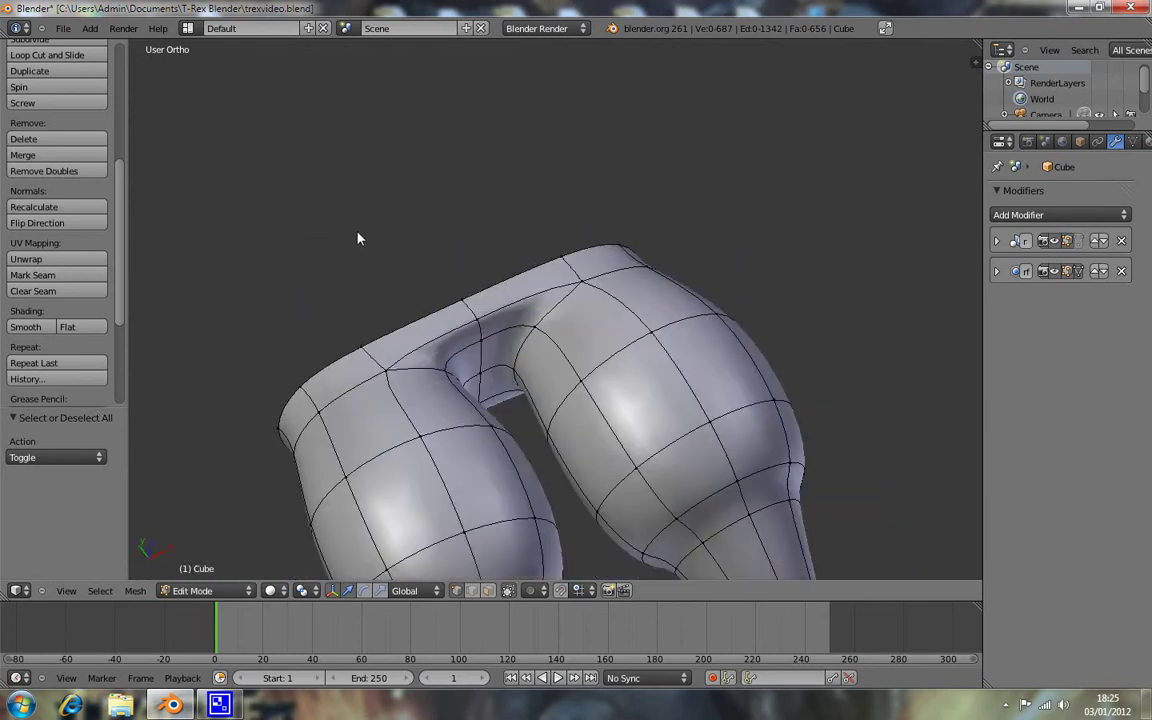
pyautogui.press('KP_3')
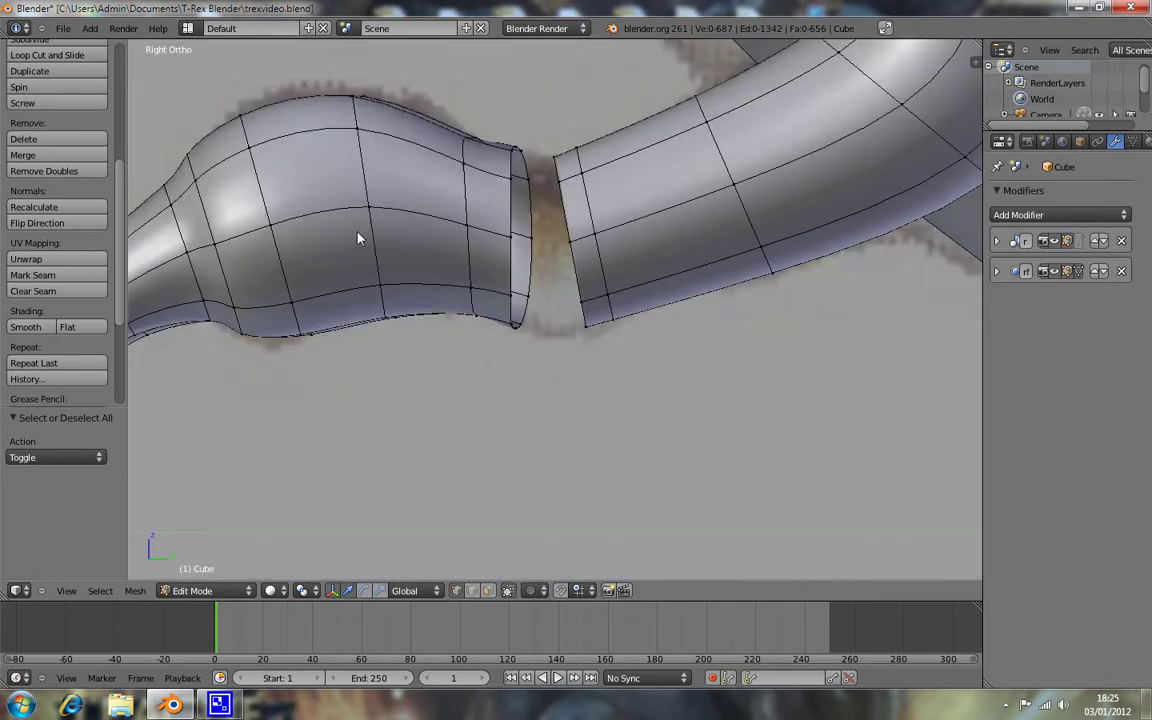
pyautogui.moveTo(614, 222)
pyautogui.mouseDown(button='middle')
pyautogui.moveTo(470, 198)
pyautogui.moveTo(540, 200)
pyautogui.moveTo(528, 259)
pyautogui.moveTo(463, 226)
pyautogui.moveTo(486, 190)
pyautogui.moveTo(463, 190)
pyautogui.moveTo(481, 206)
pyautogui.moveTo(470, 205)
pyautogui.mouseUp(button='middle')
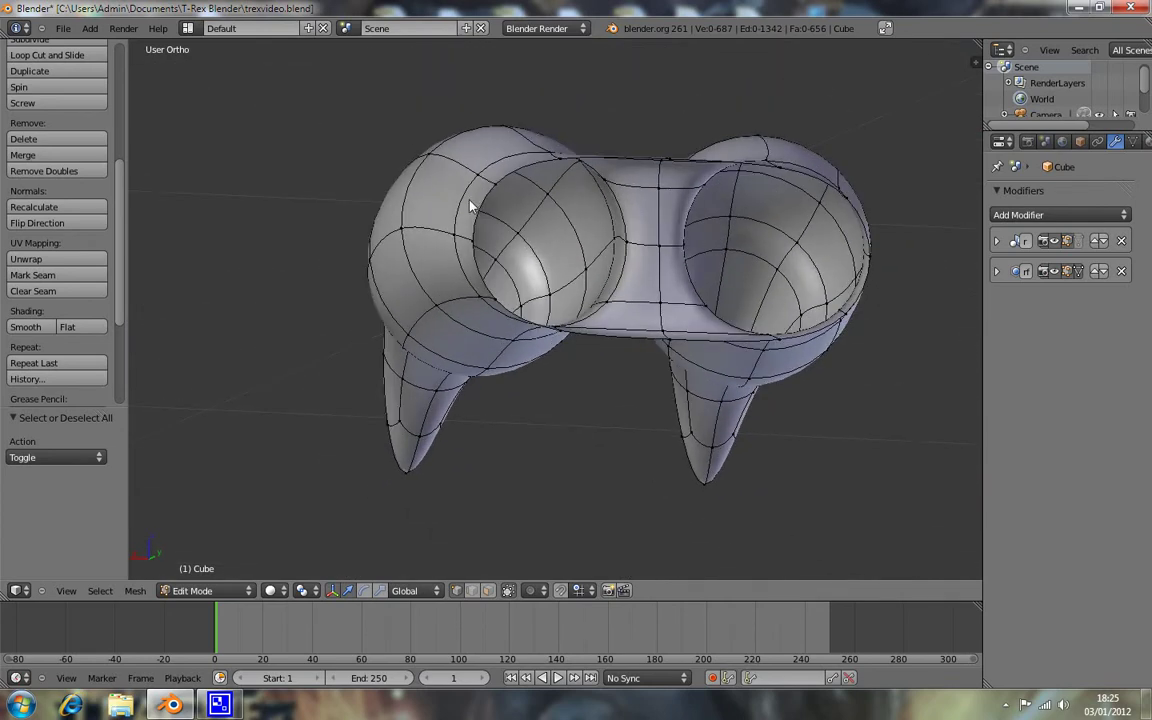
pyautogui.moveTo(515, 262)
pyautogui.mouseDown(button='middle')
pyautogui.moveTo(563, 234)
pyautogui.moveTo(486, 213)
pyautogui.moveTo(493, 254)
pyautogui.moveTo(473, 239)
pyautogui.moveTo(500, 246)
pyautogui.moveTo(493, 231)
pyautogui.mouseUp(button='middle')
pyautogui.rightClick(680, 184)
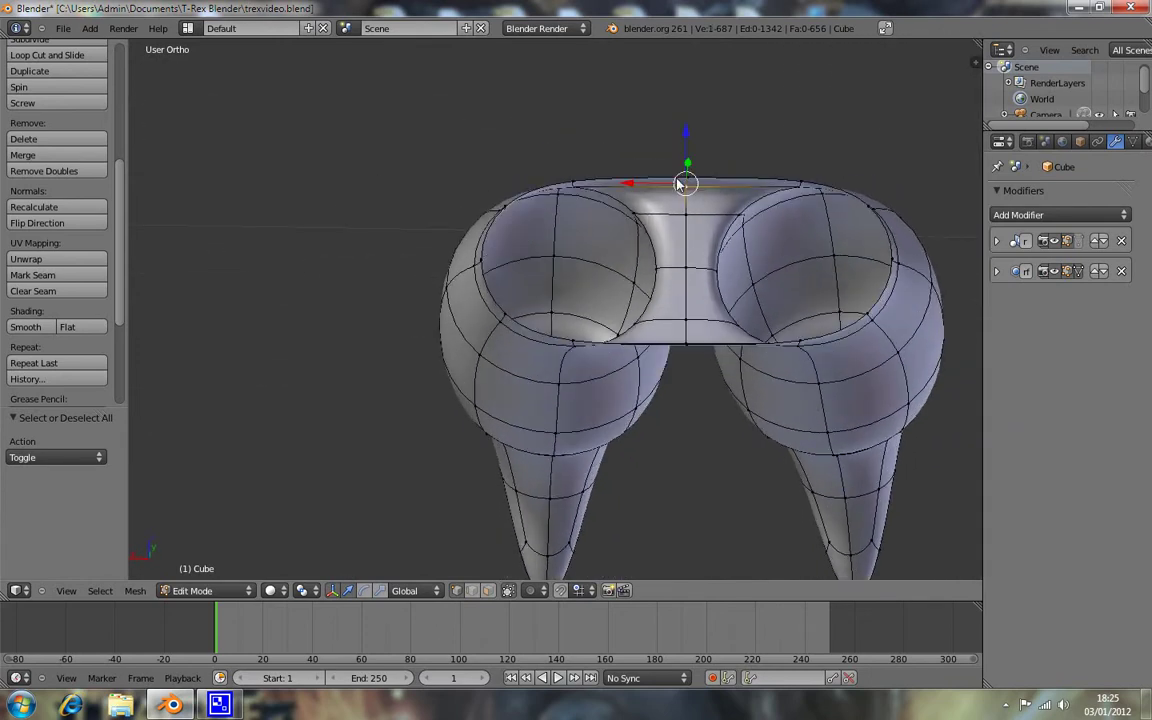
# Step: Examine the claw hand's rim from several angles to locate the gaps
pyautogui.rightClick(578, 184)
pyautogui.rightClick(500, 198)
pyautogui.moveTo(599, 249)
pyautogui.mouseDown(button='middle')
pyautogui.moveTo(624, 260)
pyautogui.moveTo(620, 301)
pyautogui.moveTo(599, 262)
pyautogui.moveTo(645, 178)
pyautogui.mouseUp(button='middle')
pyautogui.press('a')
pyautogui.moveTo(678, 222); pyautogui.dragTo(582, 167, button='middle')
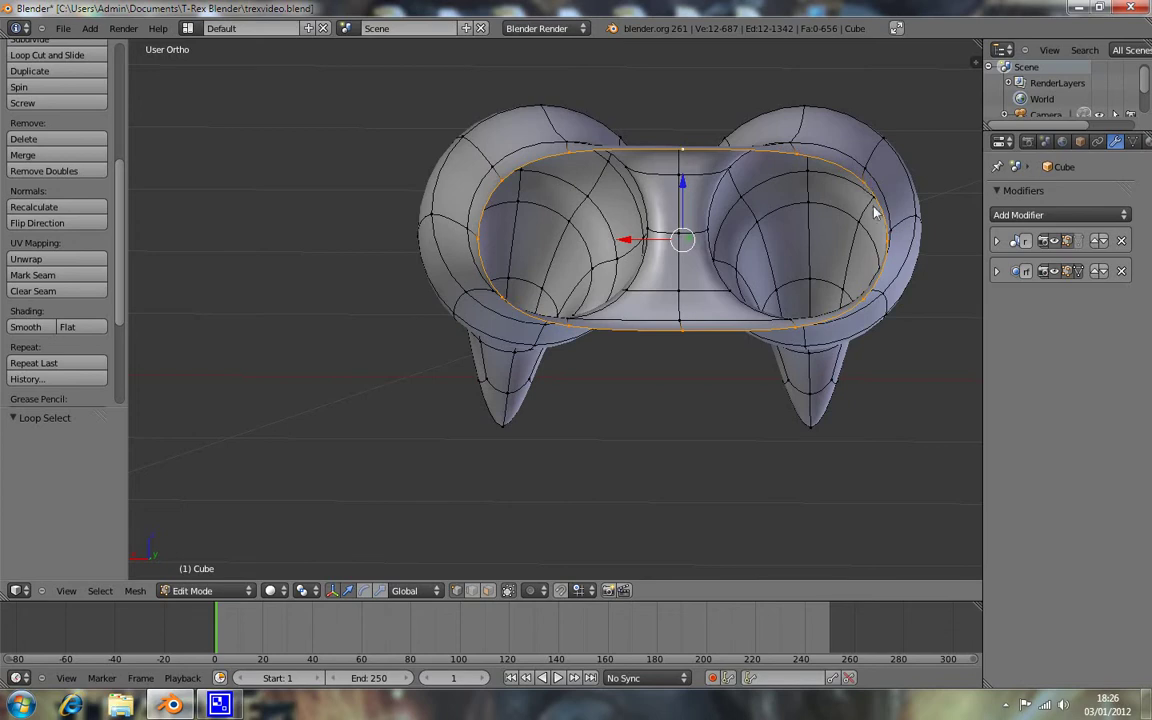
pyautogui.press('a')
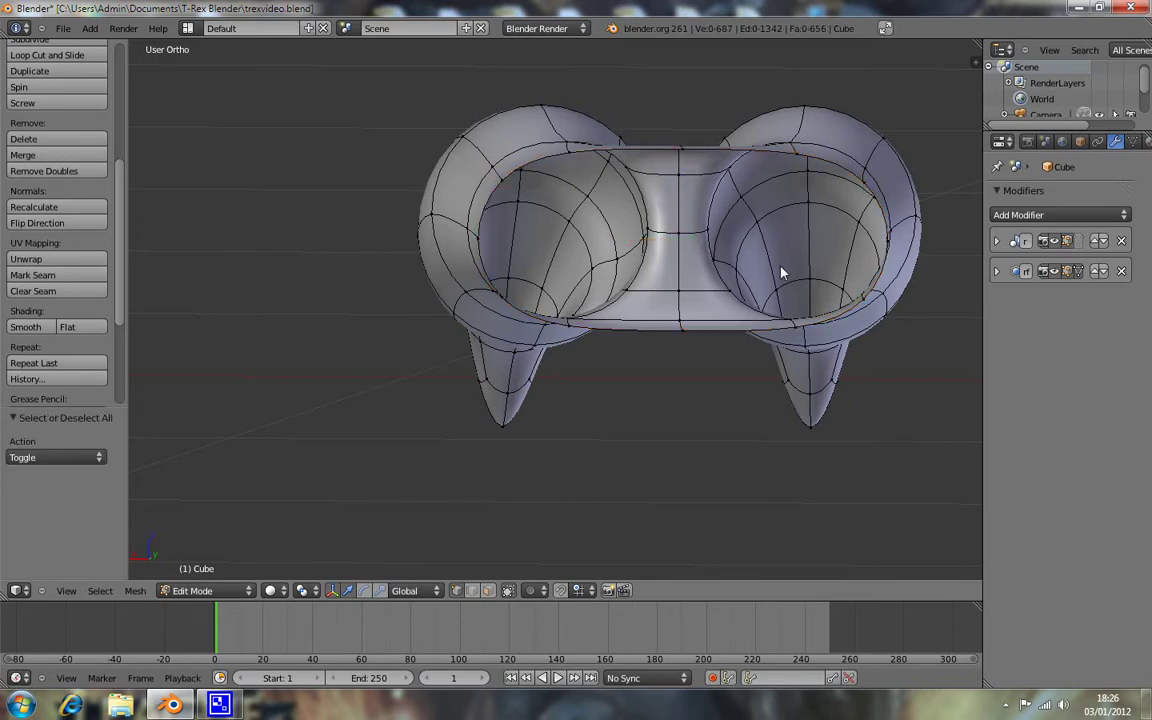
pyautogui.scroll(5, 780, 272)
pyautogui.scroll(-4, 738, 252)
pyautogui.moveTo(761, 239); pyautogui.dragTo(771, 248, button='middle')
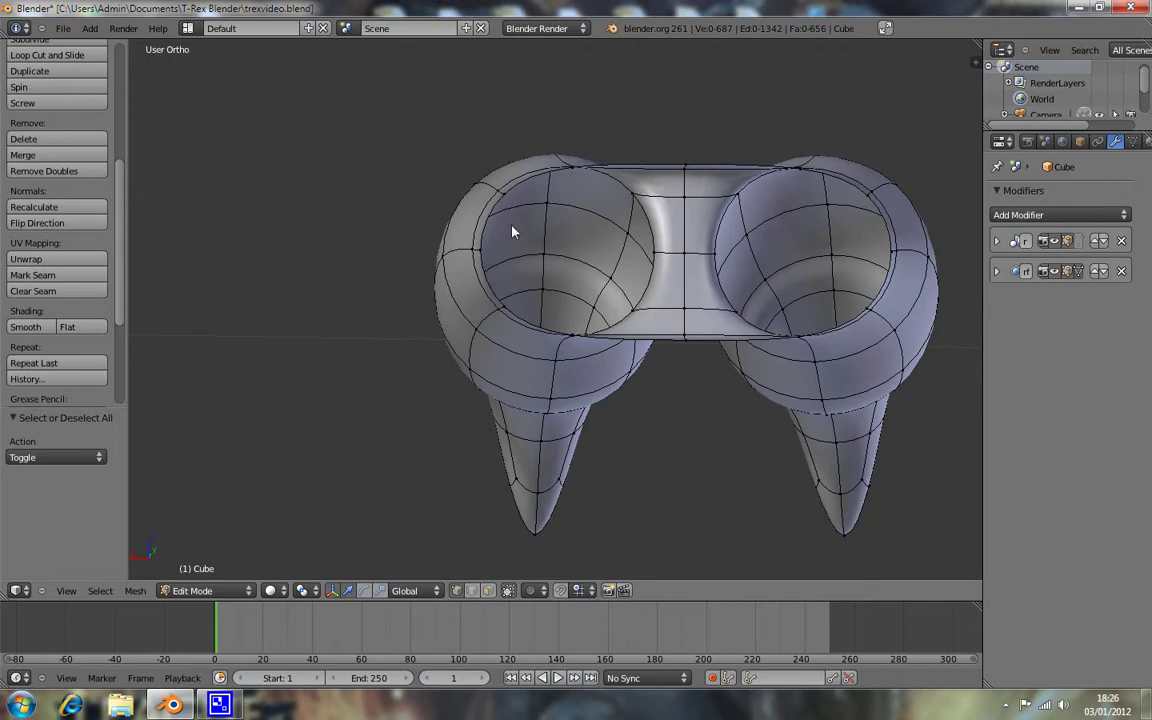
pyautogui.rightClick(568, 166)
pyautogui.scroll(3, 866, 244)
pyautogui.scroll(3, 874, 249)
pyautogui.scroll(-5, 905, 249)
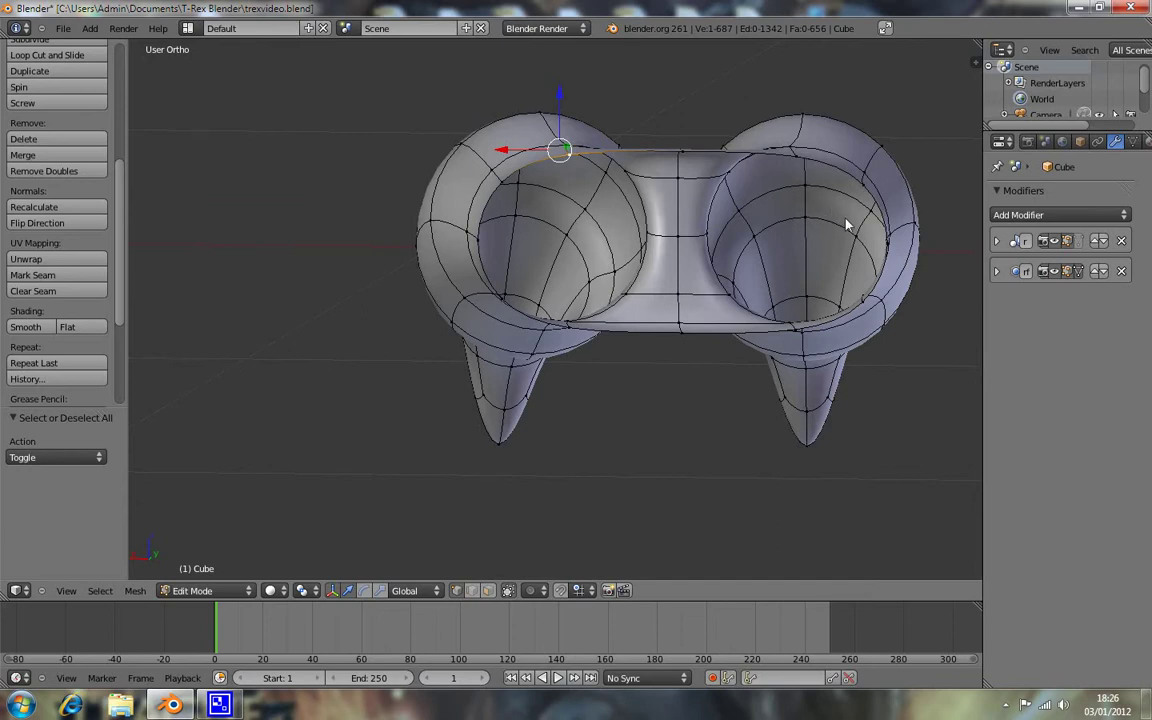
pyautogui.moveTo(845, 226)
pyautogui.mouseDown(button='middle')
pyautogui.moveTo(833, 221)
pyautogui.moveTo(843, 221)
pyautogui.mouseUp(button='middle')
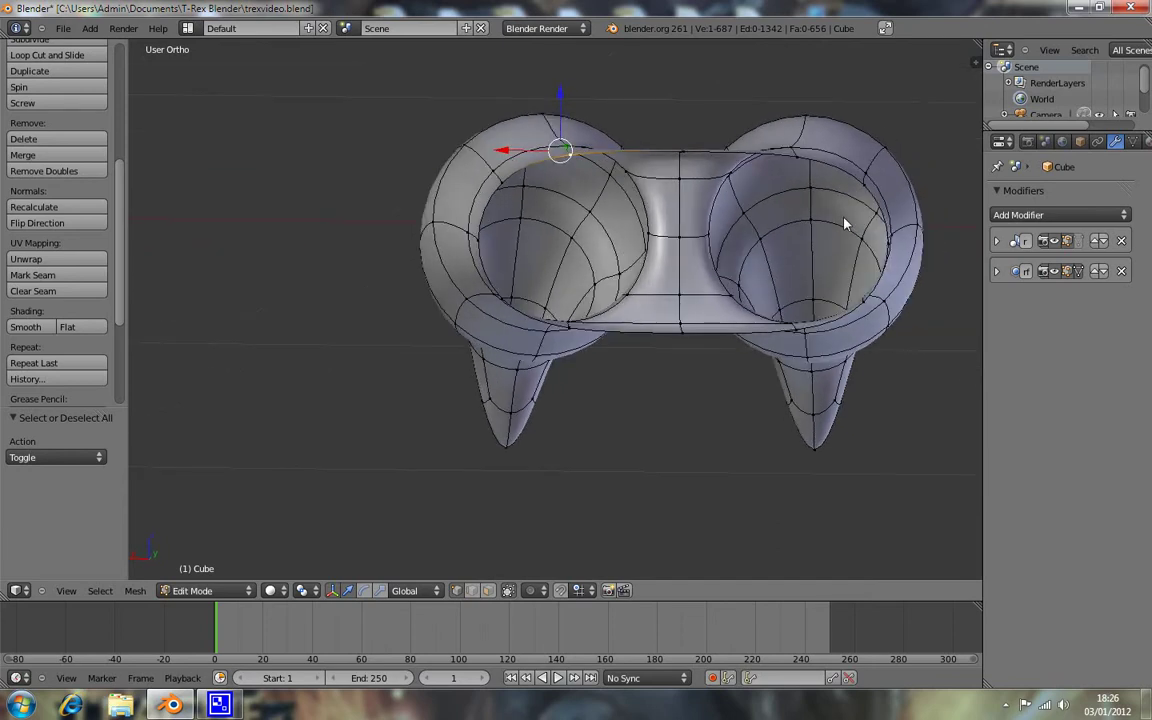
# Step: Fill the first gap with a face built from four right-ring rim vertices
pyautogui.rightClick(806, 160)
pyautogui.keyDown('shift'); pyautogui.rightClick(864, 182); pyautogui.keyUp('shift')
pyautogui.keyDown('shift'); pyautogui.rightClick(890, 247); pyautogui.keyUp('shift')
pyautogui.keyDown('shift'); pyautogui.rightClick(870, 290); pyautogui.keyUp('shift')
pyautogui.moveTo(806, 247)
pyautogui.mouseDown(button='middle')
pyautogui.moveTo(885, 268)
pyautogui.moveTo(805, 298)
pyautogui.mouseUp(button='middle')
pyautogui.rightClick(800, 300)
pyautogui.rightClick(810, 152)
pyautogui.keyDown('shift'); pyautogui.rightClick(872, 185); pyautogui.keyUp('shift')
pyautogui.keyDown('shift'); pyautogui.rightClick(890, 245); pyautogui.keyUp('shift')
pyautogui.moveTo(890, 247)
pyautogui.mouseDown(button='middle')
pyautogui.moveTo(884, 265)
pyautogui.moveTo(782, 259)
pyautogui.moveTo(852, 237)
pyautogui.mouseUp(button='middle')
pyautogui.keyDown('shift'); pyautogui.rightClick(777, 265); pyautogui.keyUp('shift')
pyautogui.press('f')
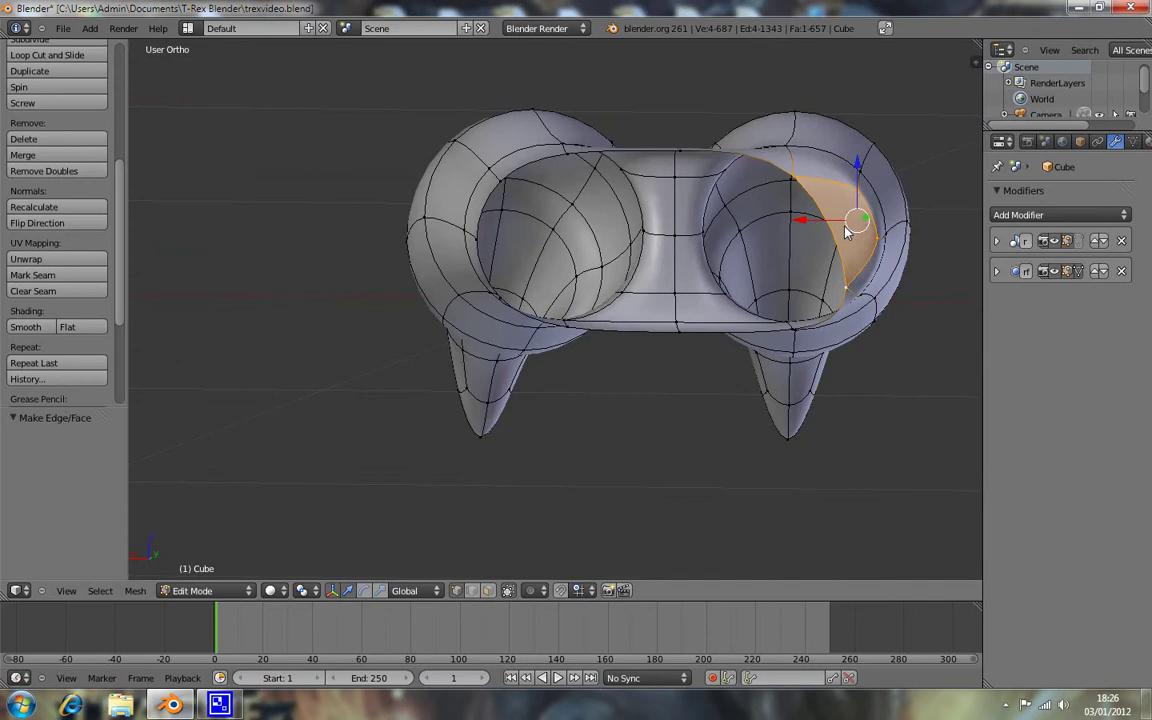
pyautogui.press('a')
# Step: Fill the second gap with a face from four inner rim vertices
pyautogui.moveTo(572, 210); pyautogui.dragTo(572, 160, button='middle')
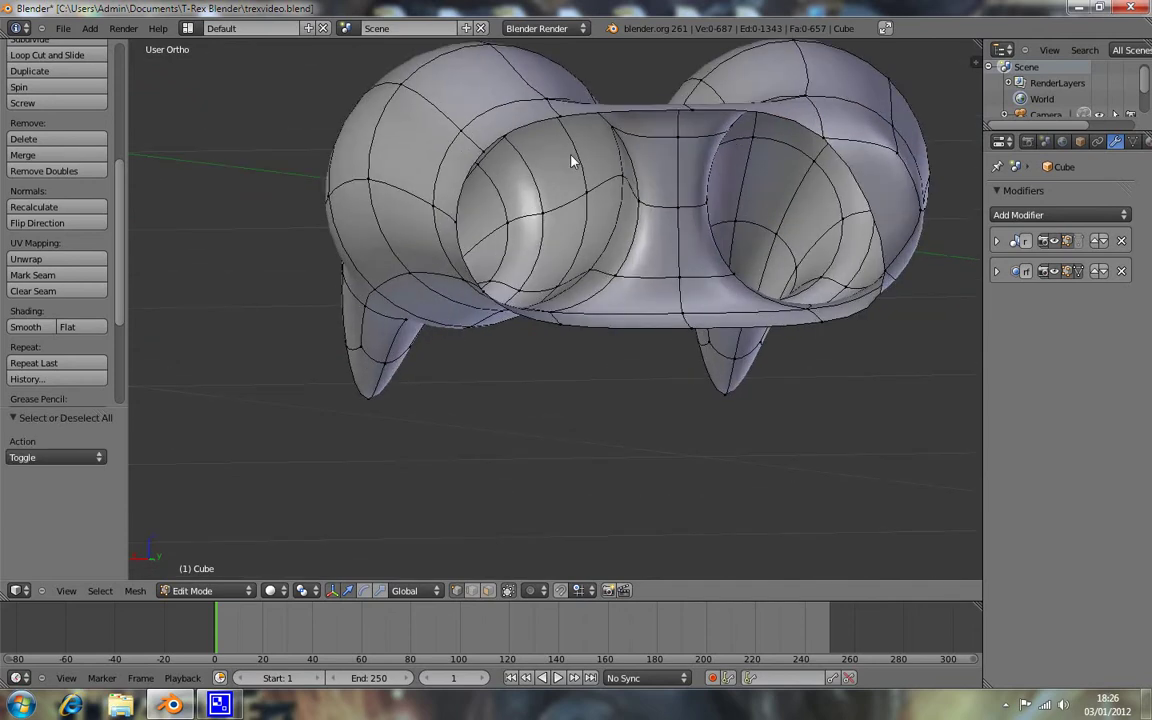
pyautogui.rightClick(558, 112)
pyautogui.keyDown('shift'); pyautogui.rightClick(487, 140); pyautogui.keyUp('shift')
pyautogui.keyDown('shift'); pyautogui.rightClick(460, 215); pyautogui.keyUp('shift')
pyautogui.keyDown('shift'); pyautogui.rightClick(481, 290); pyautogui.keyUp('shift')
pyautogui.press('f')
pyautogui.press('a')
# Step: Select the eight vertices running around the hand's open rim
pyautogui.moveTo(600, 240)
pyautogui.mouseDown(button='middle')
pyautogui.moveTo(686, 256)
pyautogui.moveTo(686, 244)
pyautogui.moveTo(591, 195)
pyautogui.moveTo(656, 225)
pyautogui.moveTo(622, 172)
pyautogui.moveTo(656, 195)
pyautogui.moveTo(603, 187)
pyautogui.mouseUp(button='middle')
pyautogui.rightClick(705, 142)
pyautogui.rightClick(556, 126)
pyautogui.rightClick(492, 306)
pyautogui.rightClick(570, 338)
pyautogui.rightClick(714, 342)
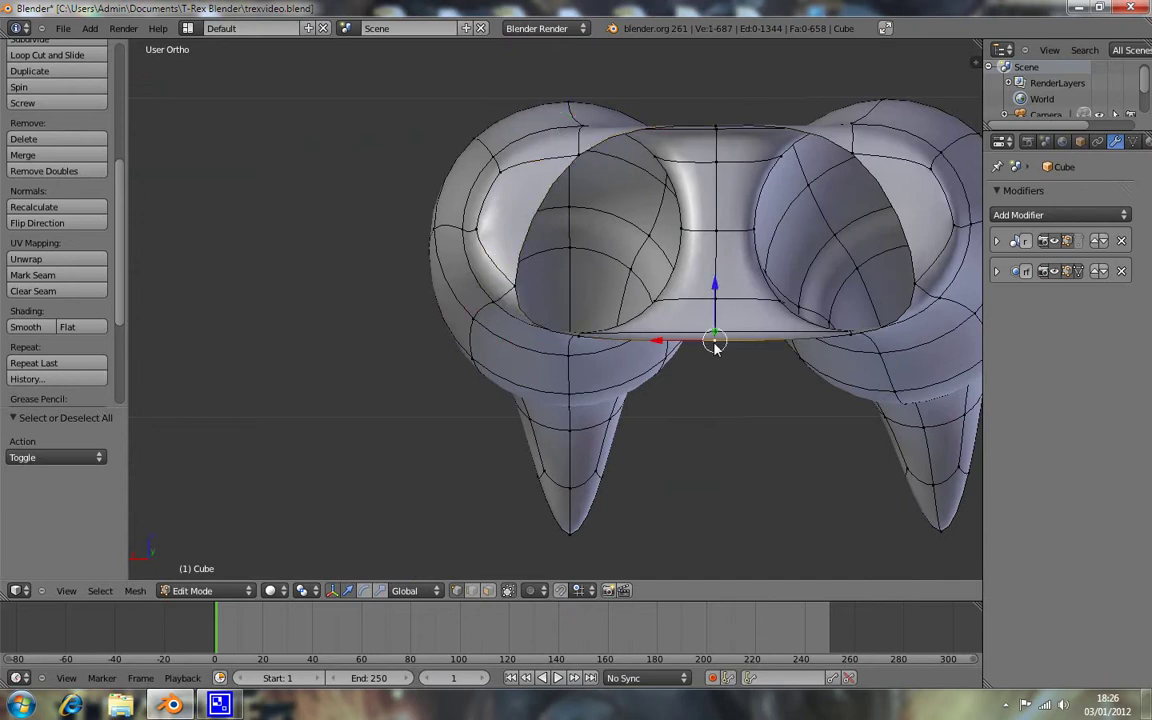
pyautogui.rightClick(783, 293)
pyautogui.rightClick(825, 256)
pyautogui.rightClick(845, 155)
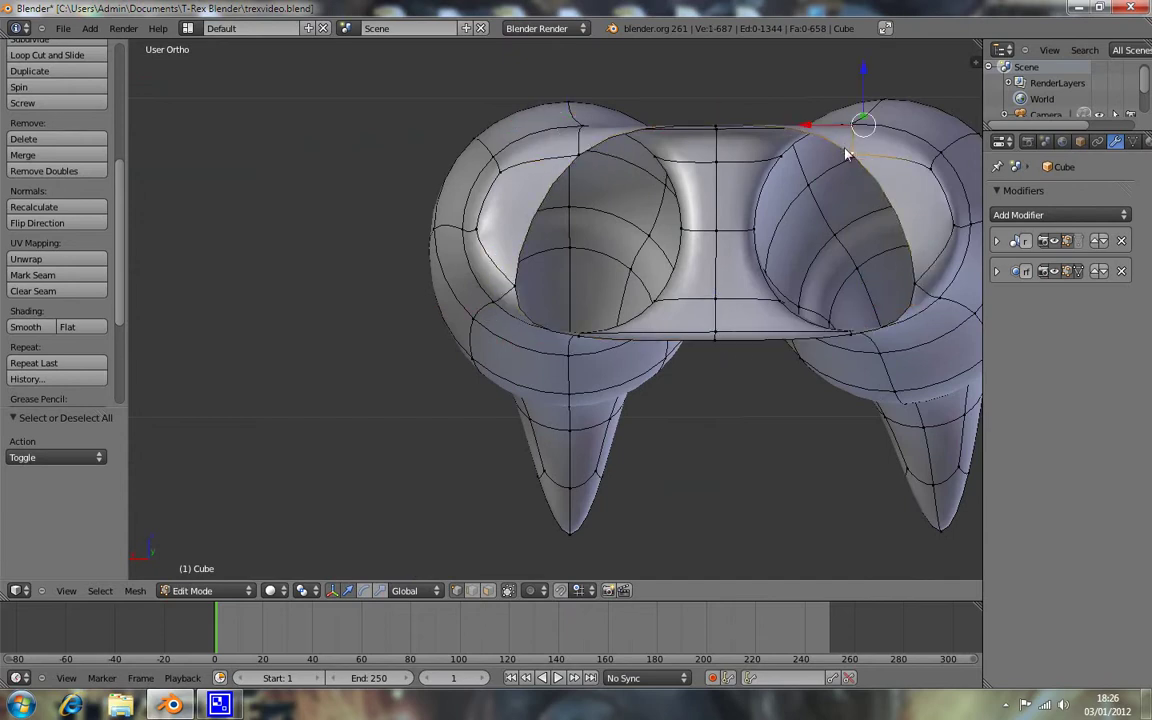
pyautogui.press('KP_7')
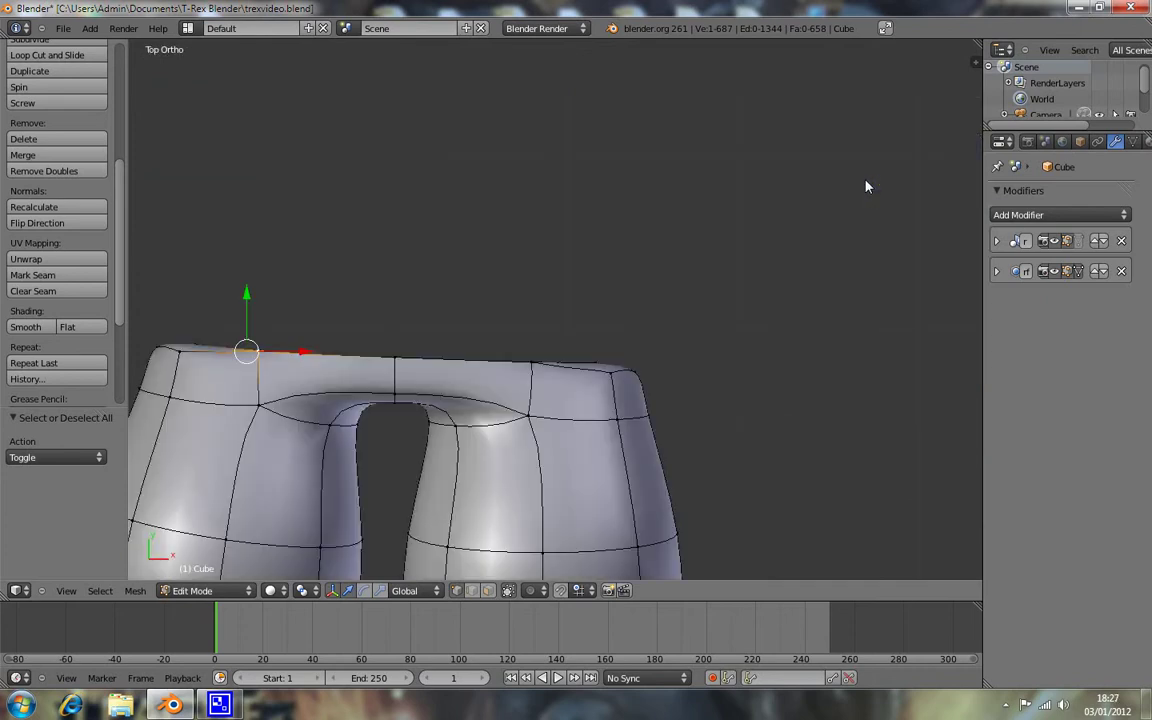
# Step: Select the wrist rim loop and scale it down in Back Ortho view
pyautogui.scroll(-4, 866, 210)
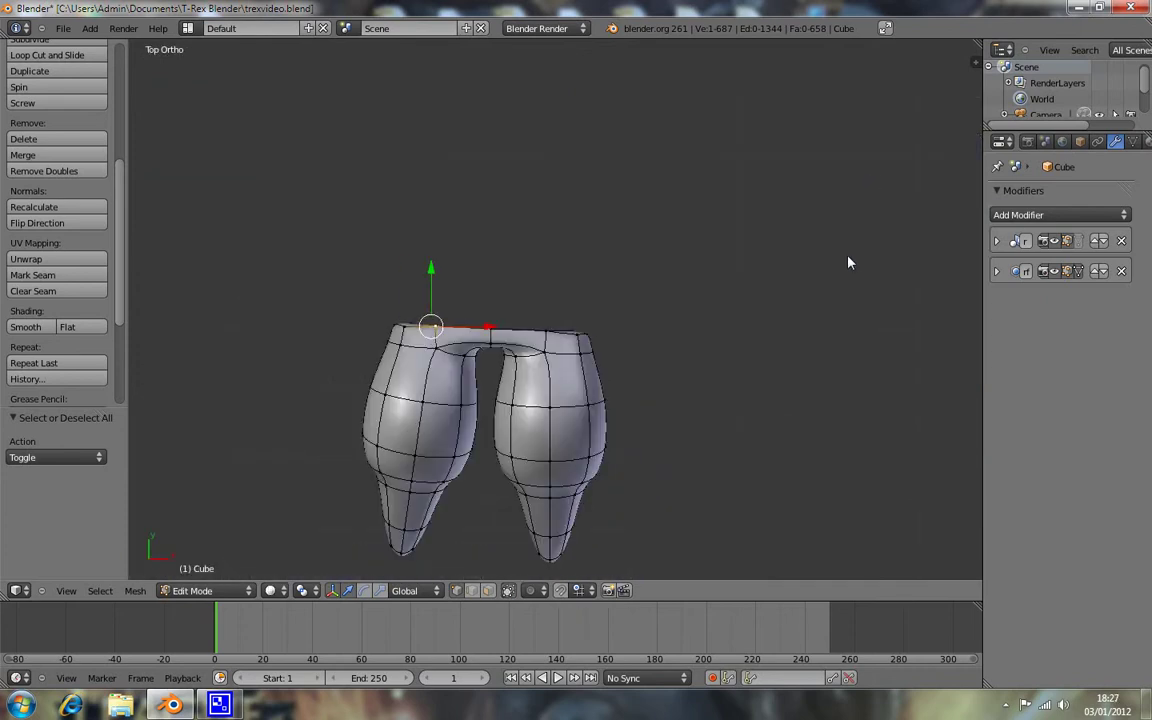
pyautogui.moveTo(784, 265); pyautogui.dragTo(586, 360, button='middle')
pyautogui.keyDown('alt'); pyautogui.rightClick(572, 347); pyautogui.keyUp('alt')
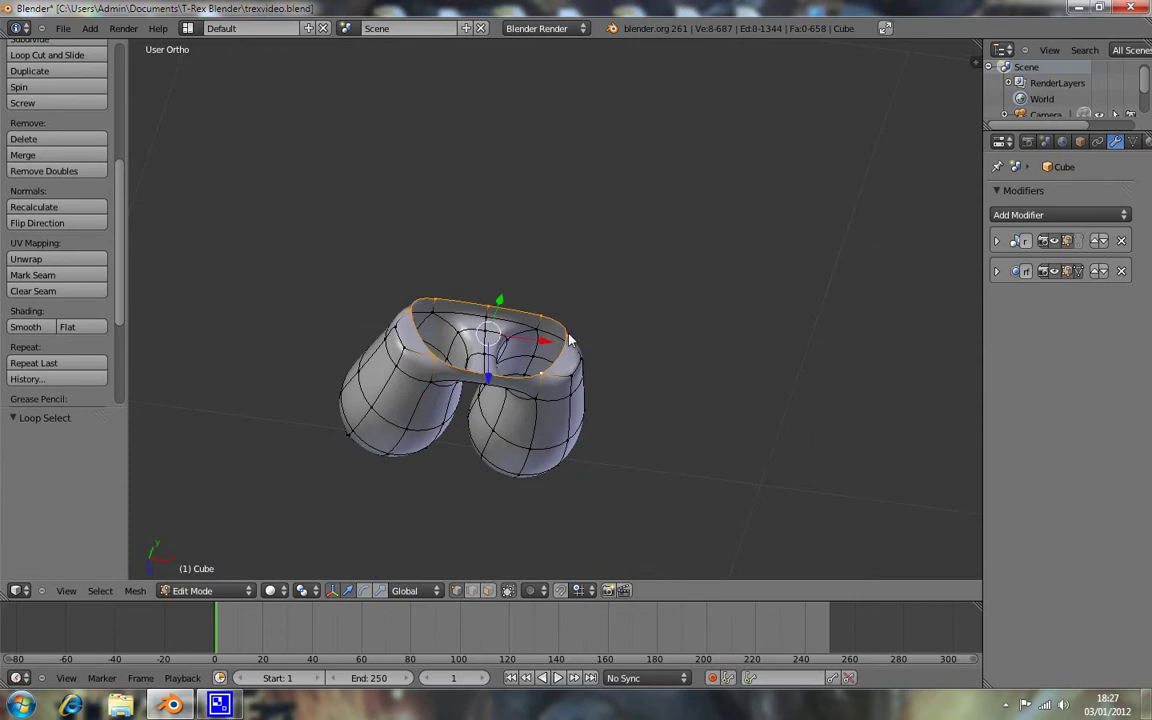
pyautogui.press('KP_7')
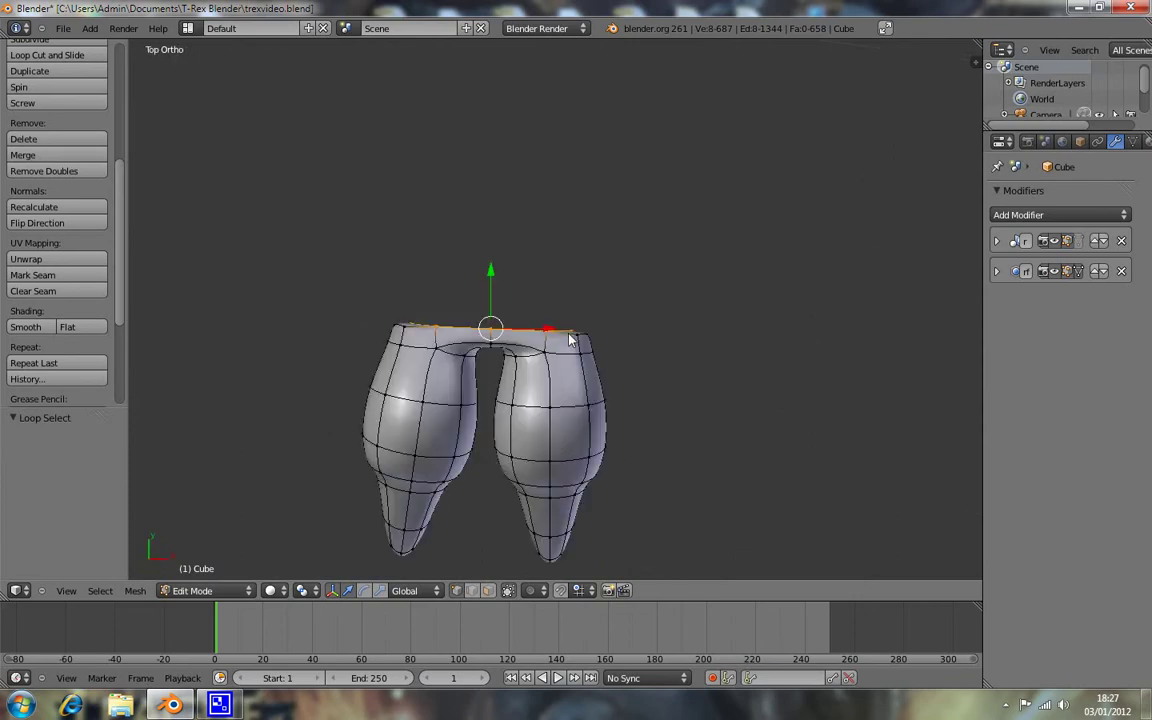
pyautogui.press('ctrl+KP_1')
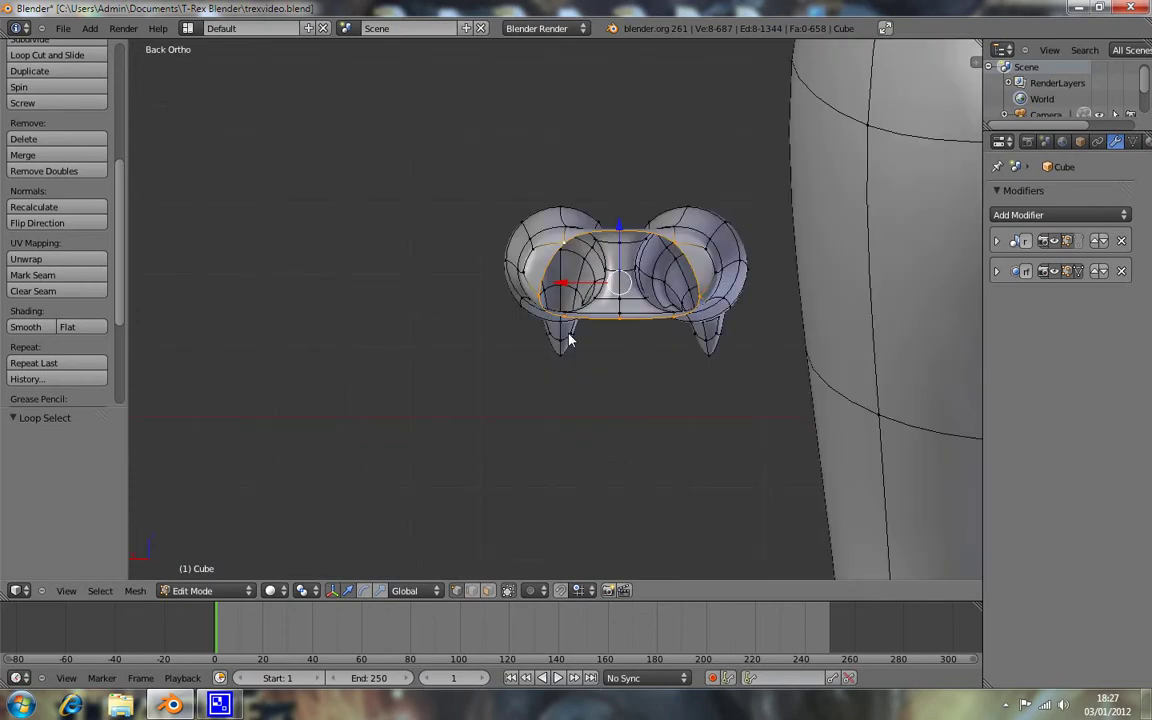
pyautogui.press('s')
pyautogui.press('Escape')
pyautogui.press('s')
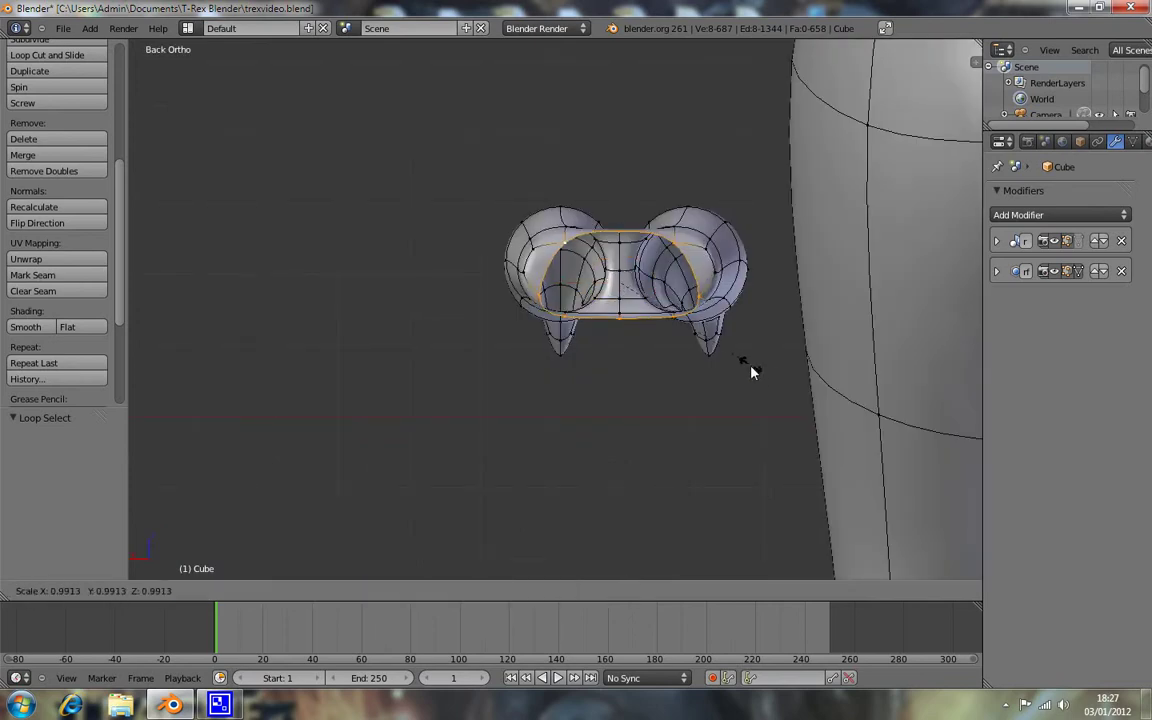
pyautogui.click(812, 388)
pyautogui.press('a')
# Step: Lower the opening's top-centre vertex along Z
pyautogui.rightClick(620, 208)
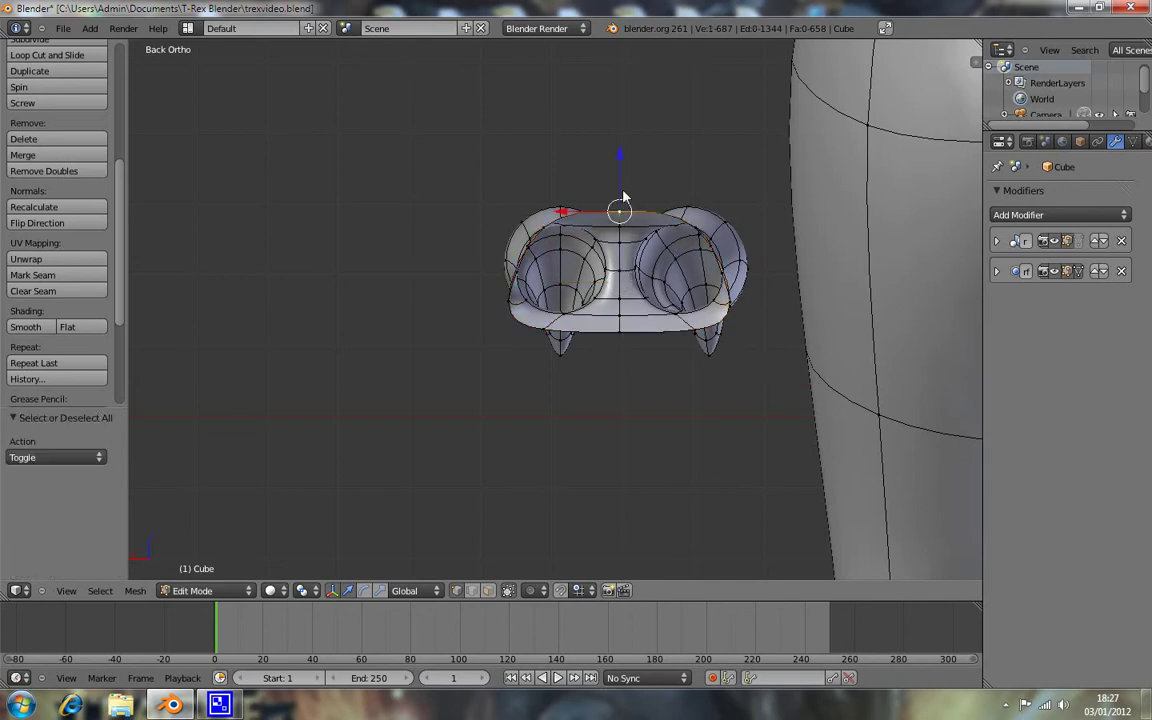
pyautogui.press('g')
pyautogui.press('z')
pyautogui.click(595, 285)
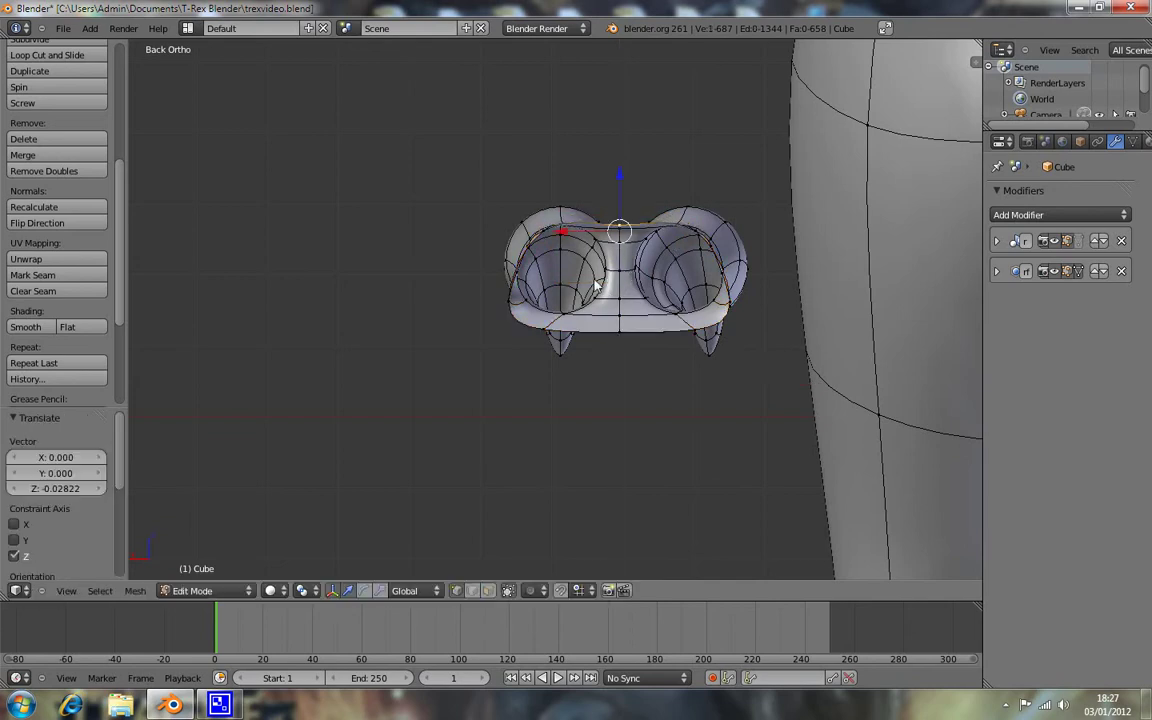
# Step: Pull the opening's left and right side vertices inward along X
pyautogui.rightClick(463, 316)
pyautogui.keyDown('shift'); pyautogui.rightClick(730, 311); pyautogui.keyUp('shift')
pyautogui.press('a')
pyautogui.moveTo(735, 337)
pyautogui.mouseDown(button='middle')
pyautogui.moveTo(743, 325)
pyautogui.moveTo(760, 330)
pyautogui.mouseUp(button='middle')
pyautogui.rightClick(826, 317)
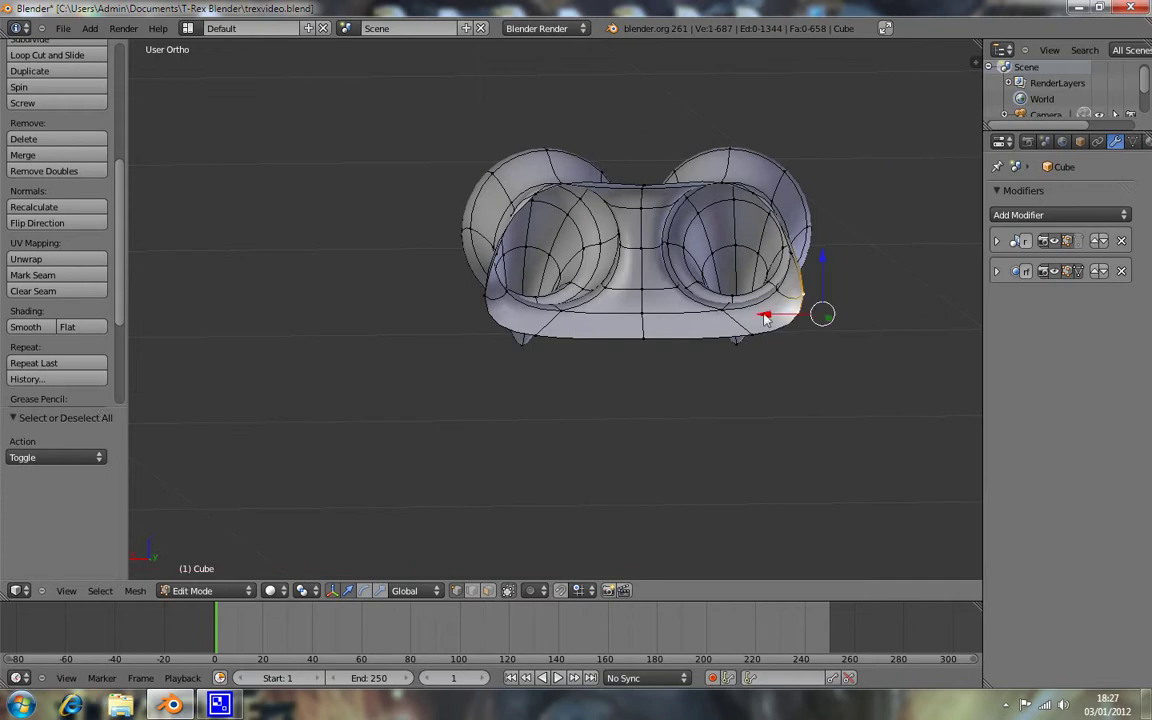
pyautogui.moveTo(826, 317); pyautogui.dragTo(588, 323, button='middle')
pyautogui.keyDown('shift'); pyautogui.rightClick(490, 297); pyautogui.keyUp('shift')
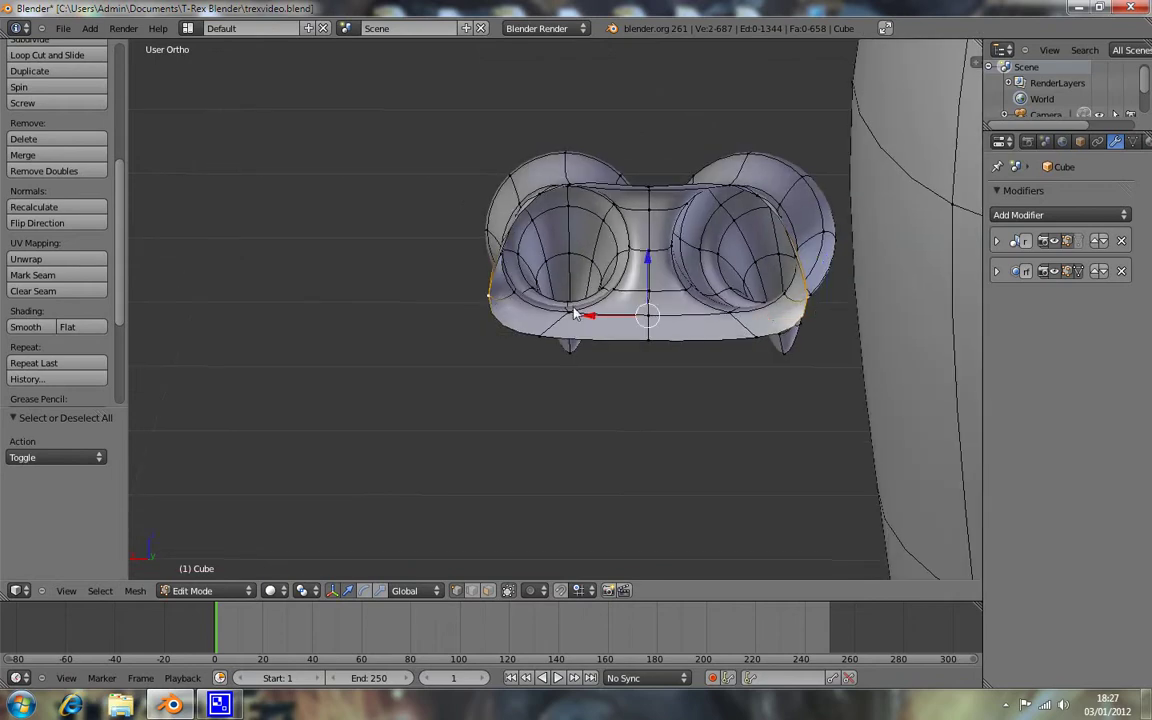
pyautogui.press('s')
pyautogui.press('x')
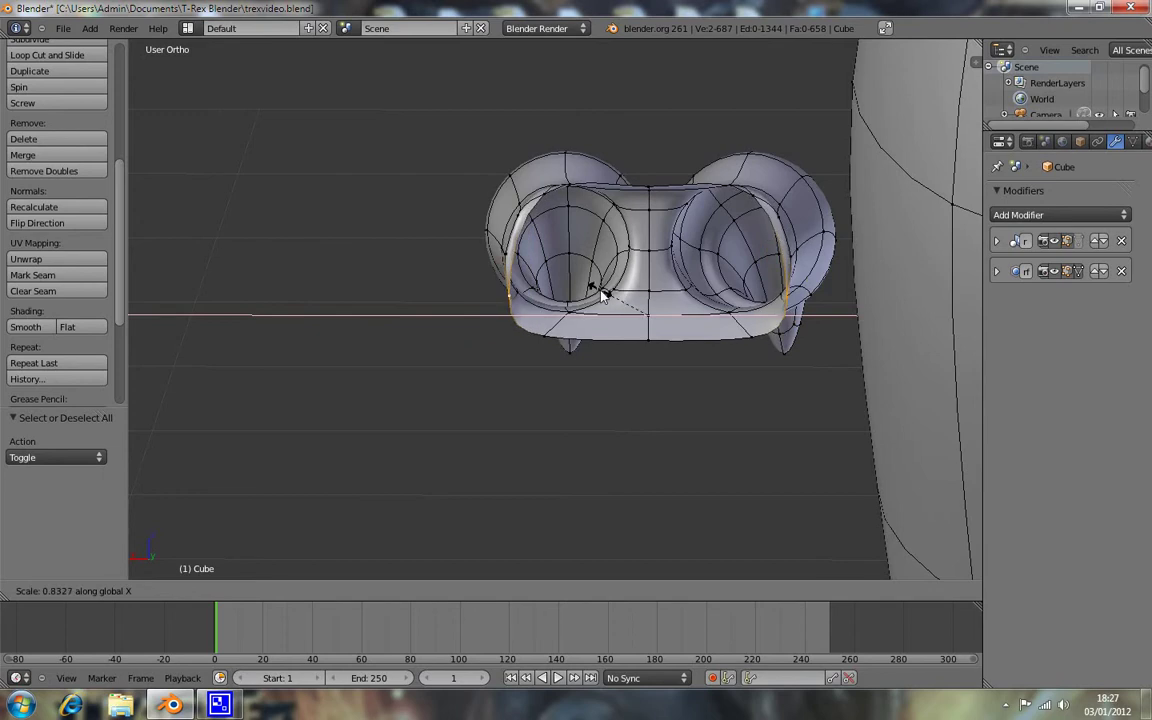
pyautogui.click(603, 292)
pyautogui.press('a')
# Step: Raise the opening's bottom edge slightly along Z
pyautogui.keyDown('alt'); pyautogui.rightClick(762, 336); pyautogui.keyUp('alt')
pyautogui.press('g')
pyautogui.press('z')
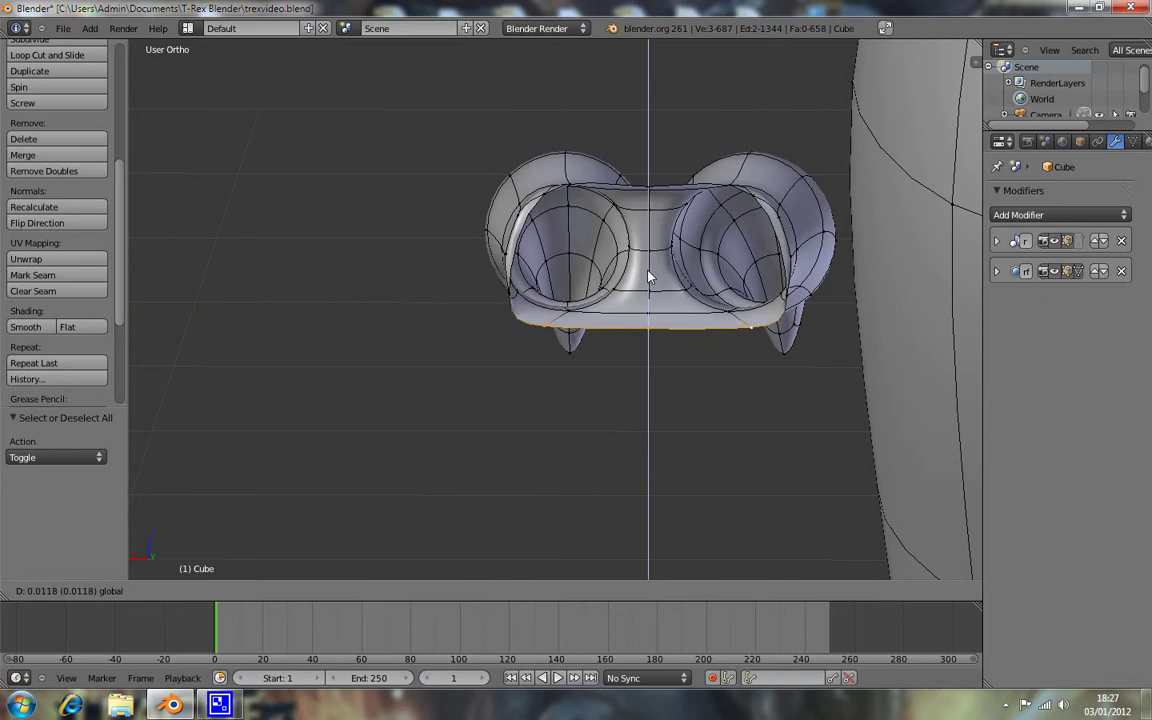
pyautogui.click(649, 275)
# Step: Narrow the two bottom corner vertices to 0.752 along X and lift them slightly
pyautogui.press('ctrl+KP_1')
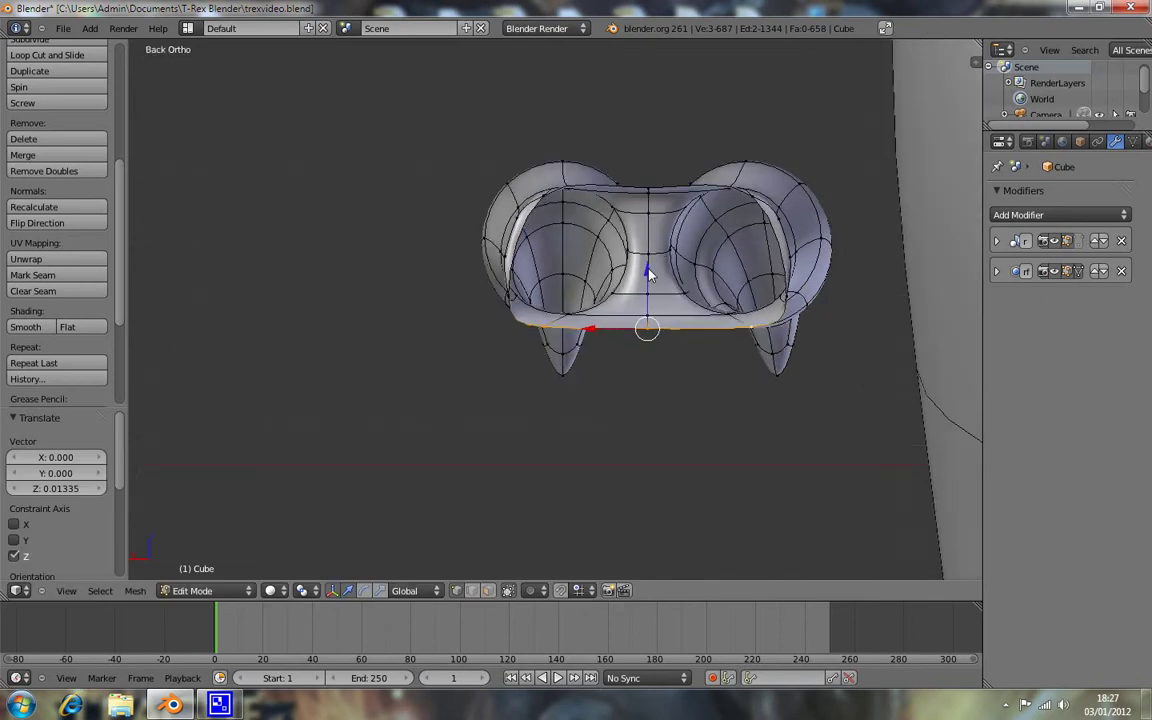
pyautogui.press('a')
pyautogui.rightClick(529, 330)
pyautogui.click(529, 330)
pyautogui.keyDown('shift'); pyautogui.rightClick(733, 330); pyautogui.keyUp('shift')
pyautogui.press('s')
pyautogui.press('x')
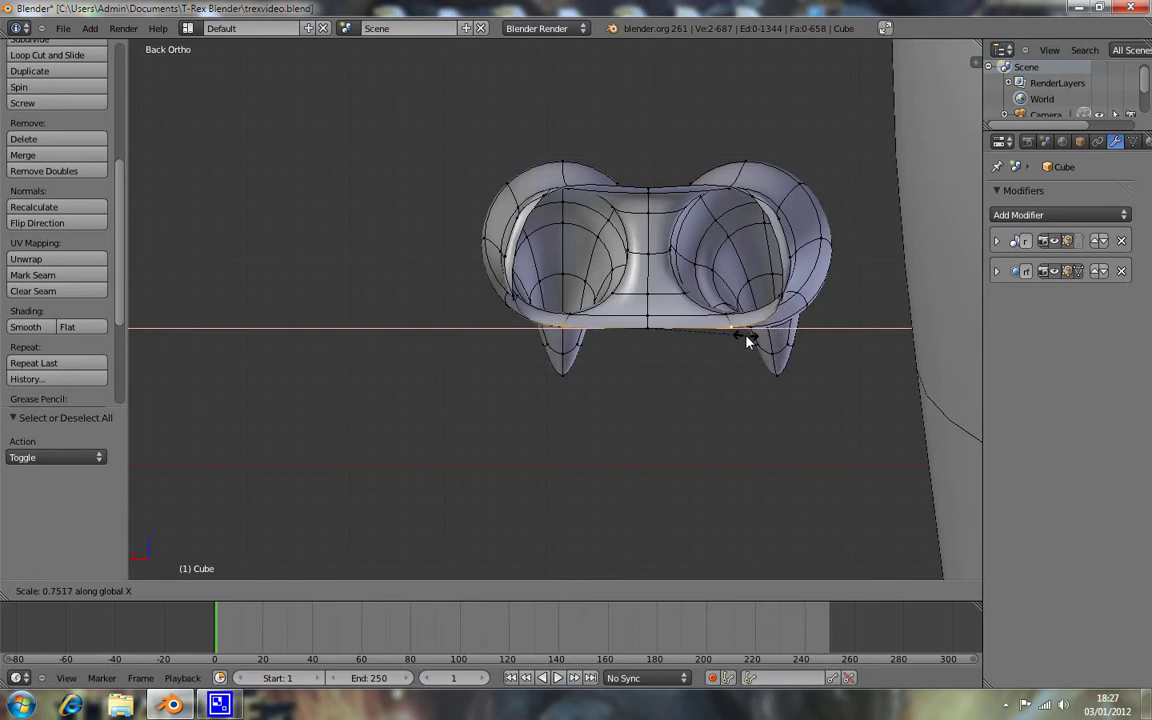
pyautogui.click(747, 341)
pyautogui.moveTo(648, 284); pyautogui.dragTo(649, 273)
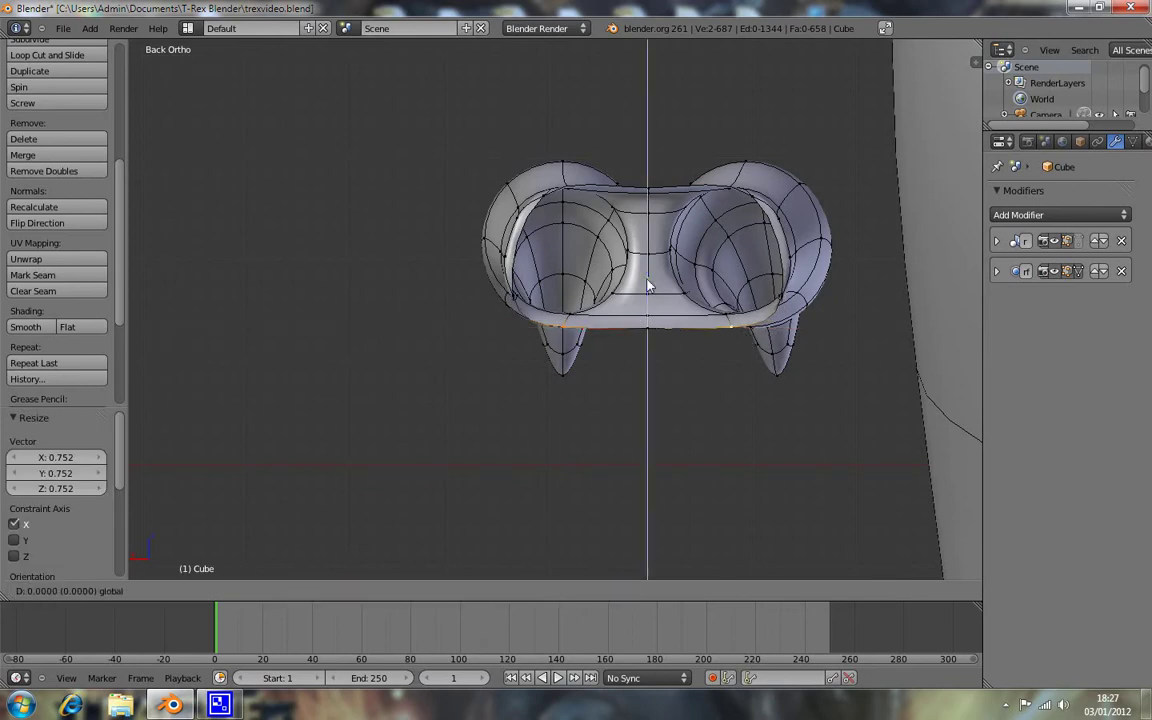
# Step: Select the wrist collar edge loop, then move and tilt it to meet the forearm end
pyautogui.press('z')
pyautogui.press('a')
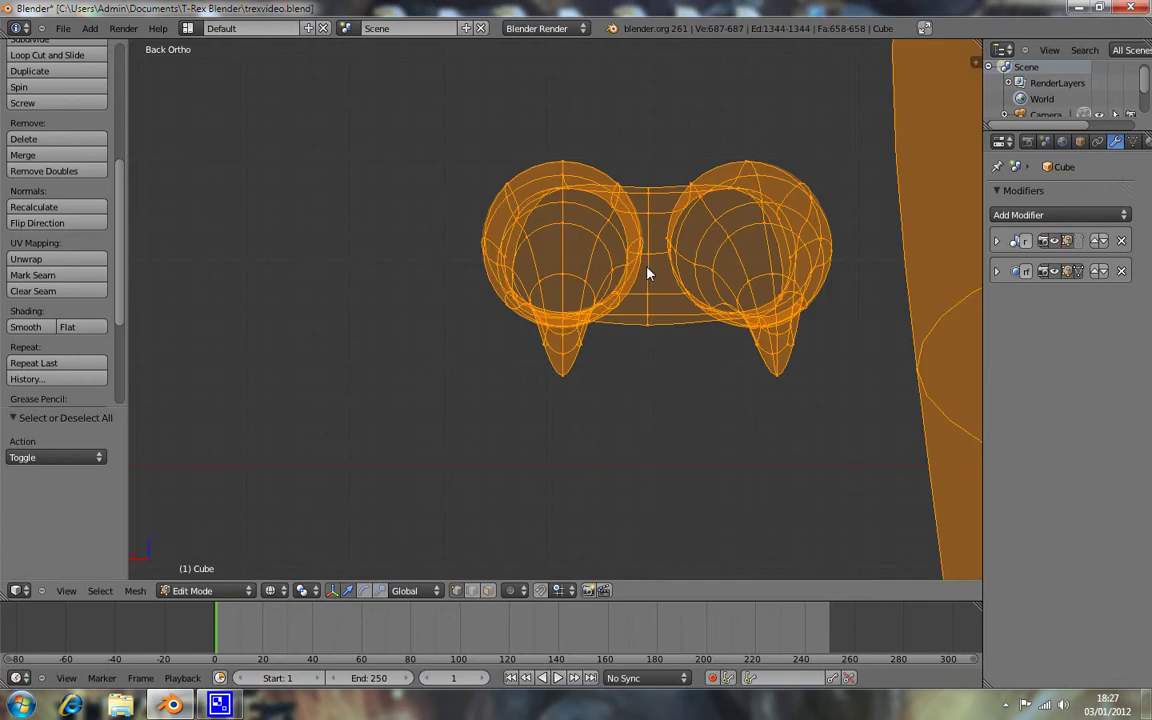
pyautogui.press('KP_3')
pyautogui.press('z')
pyautogui.press('a')
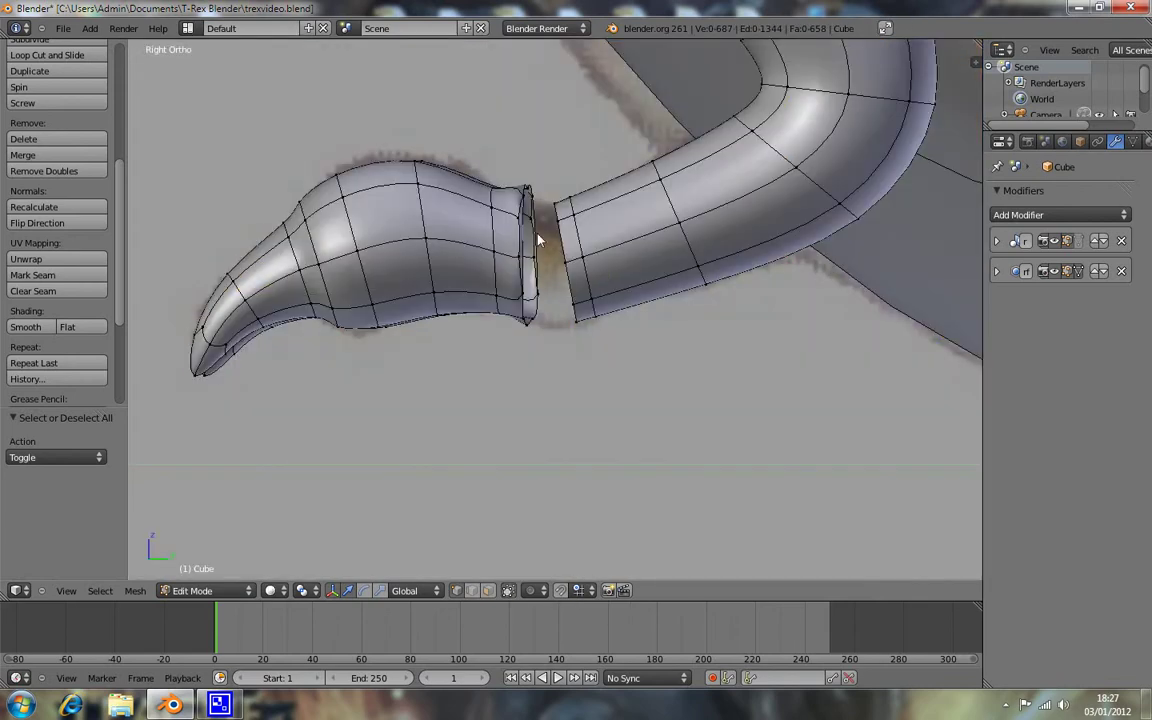
pyautogui.moveTo(555, 248); pyautogui.dragTo(513, 229, button='middle')
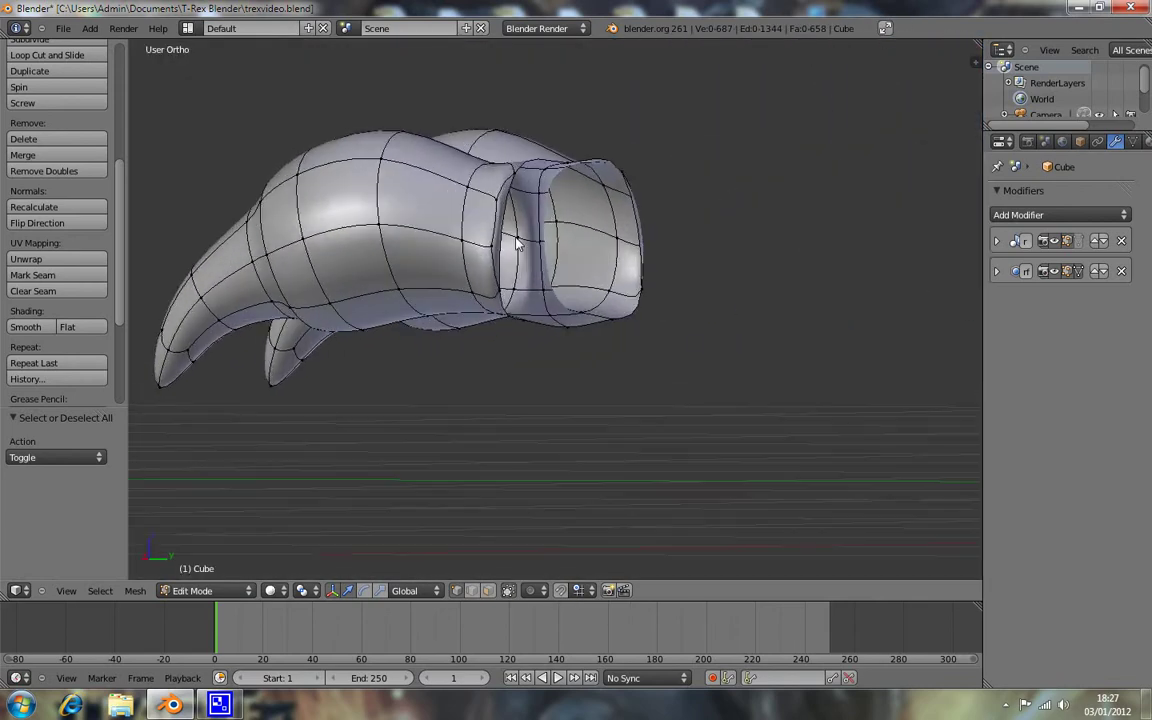
pyautogui.keyDown('alt'); pyautogui.rightClick(507, 219); pyautogui.keyUp('alt')
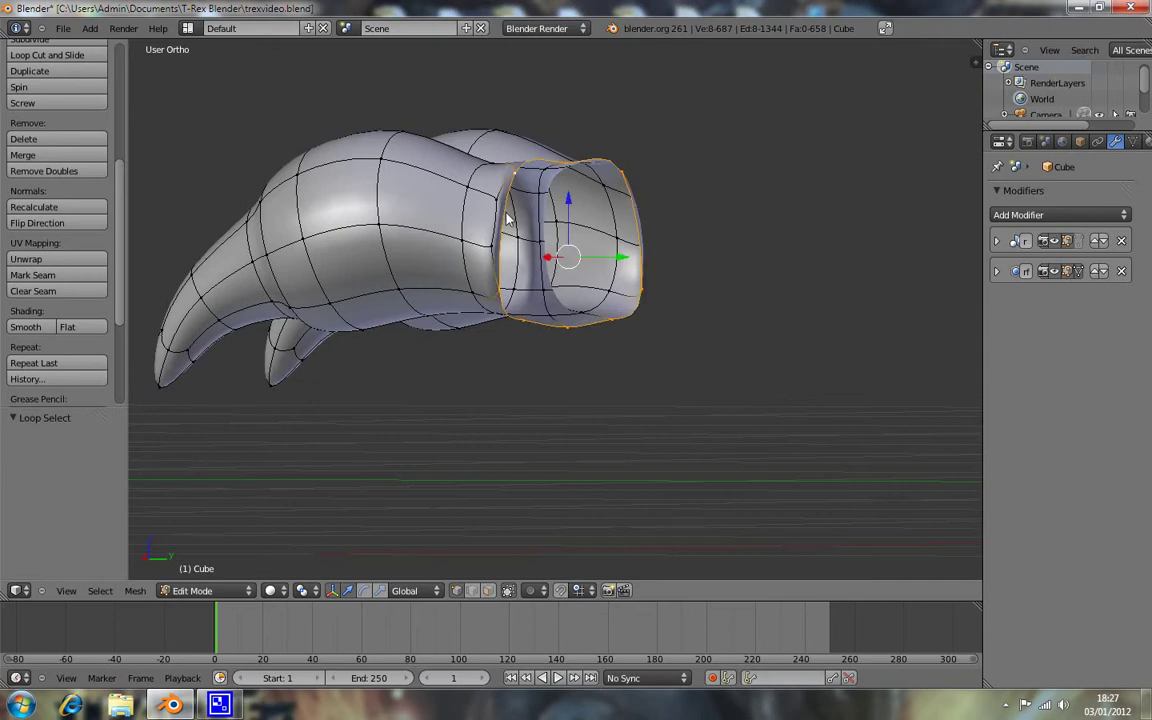
pyautogui.press('KP_3')
pyautogui.press('g')
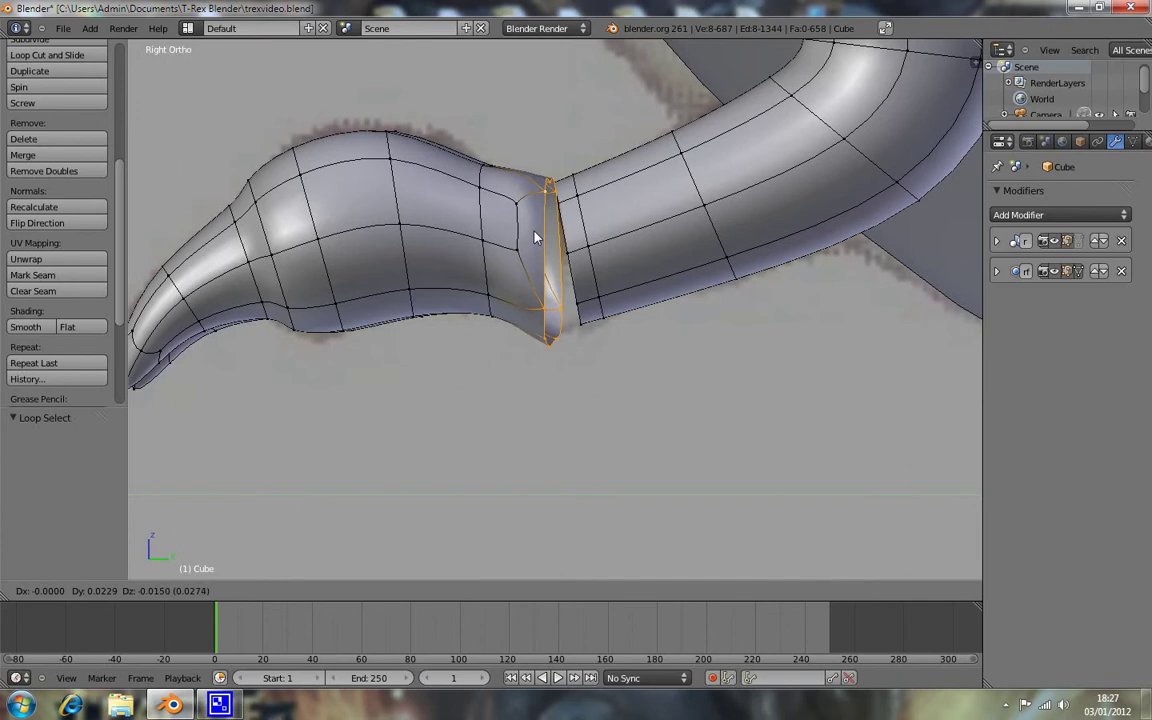
pyautogui.click(537, 234)
pyautogui.press('r')
pyautogui.click(597, 219)
# Step: Raise the wrist vertex between the two claws straight up along Z
pyautogui.press('a')
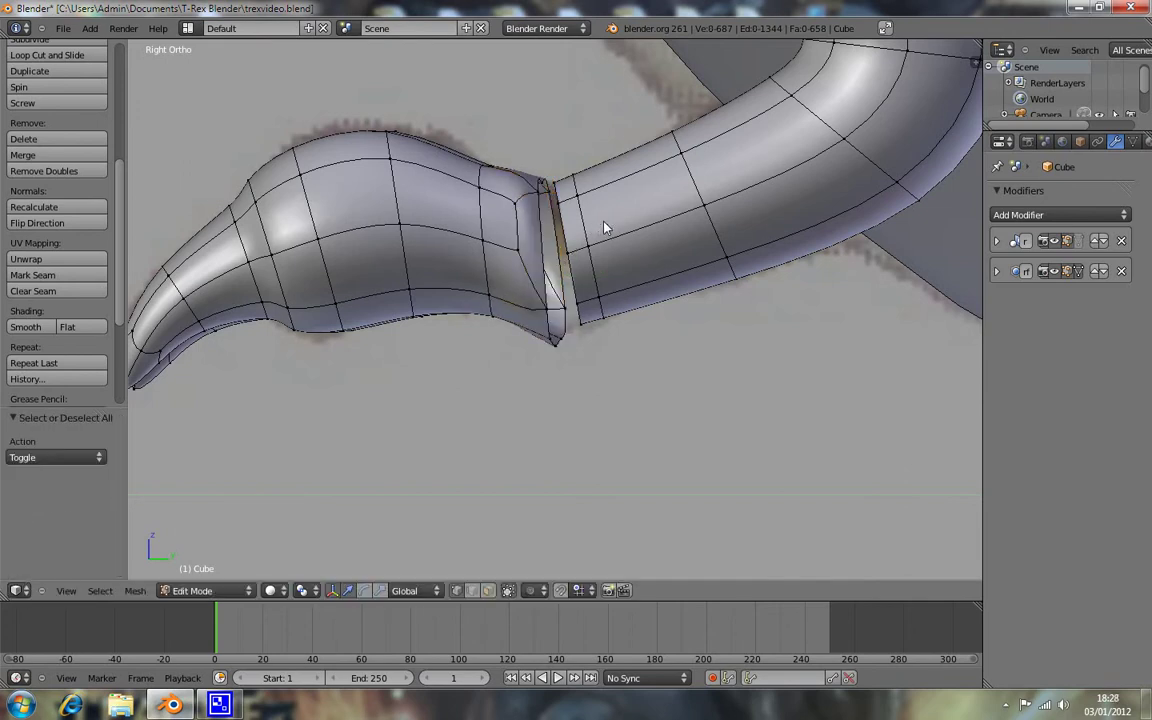
pyautogui.moveTo(589, 226)
pyautogui.mouseDown(button='middle')
pyautogui.moveTo(585, 237)
pyautogui.moveTo(546, 221)
pyautogui.moveTo(424, 226)
pyautogui.moveTo(560, 214)
pyautogui.mouseUp(button='middle')
pyautogui.moveTo(805, 237)
pyautogui.mouseDown(button='middle')
pyautogui.moveTo(766, 224)
pyautogui.moveTo(805, 224)
pyautogui.moveTo(606, 301)
pyautogui.mouseUp(button='middle')
pyautogui.rightClick(513, 318)
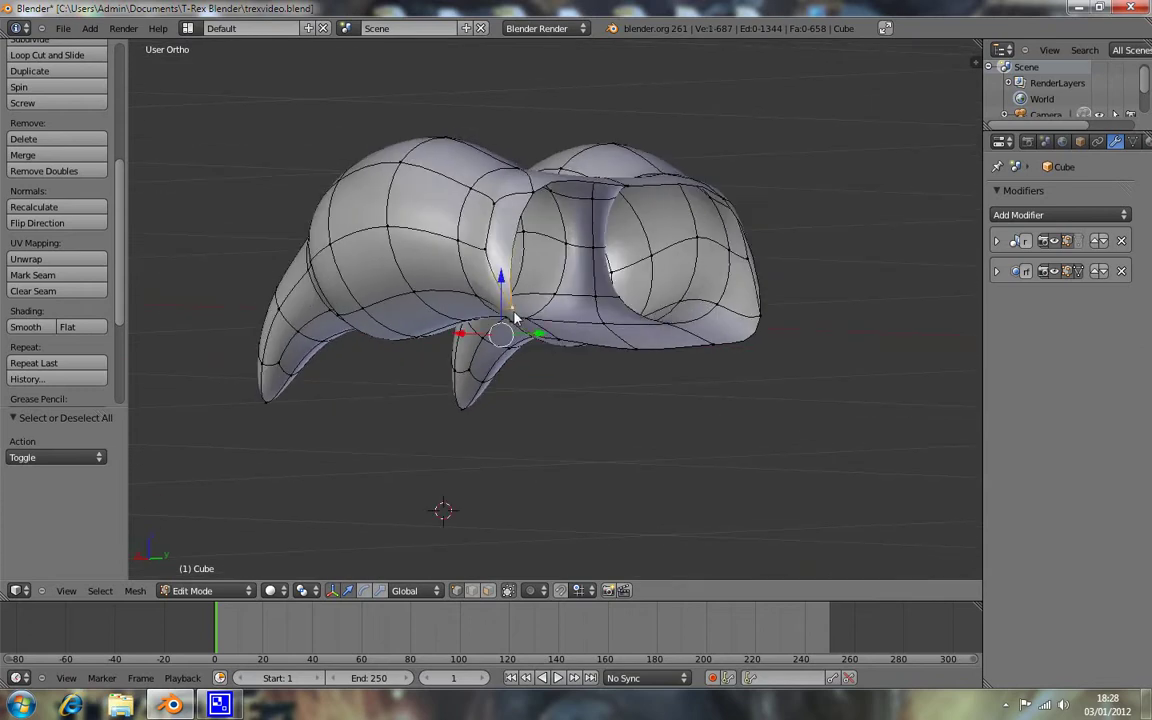
pyautogui.press('KP_7')
pyautogui.press('KP_3')
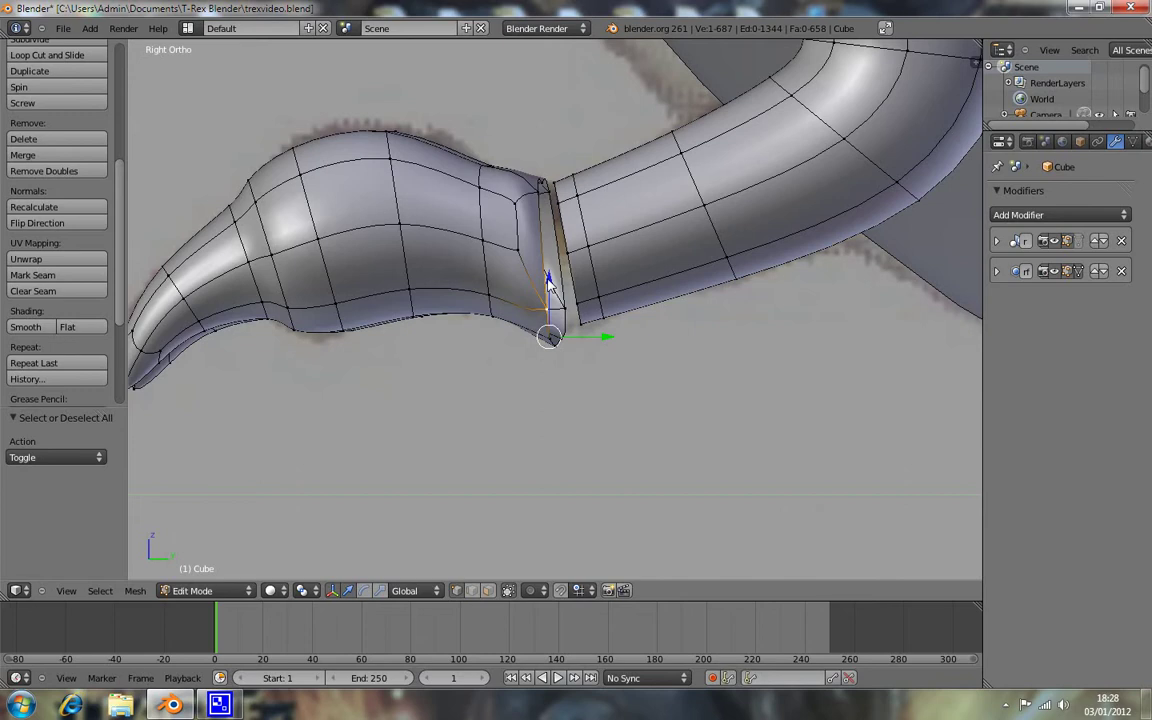
pyautogui.press('g')
pyautogui.press('z')
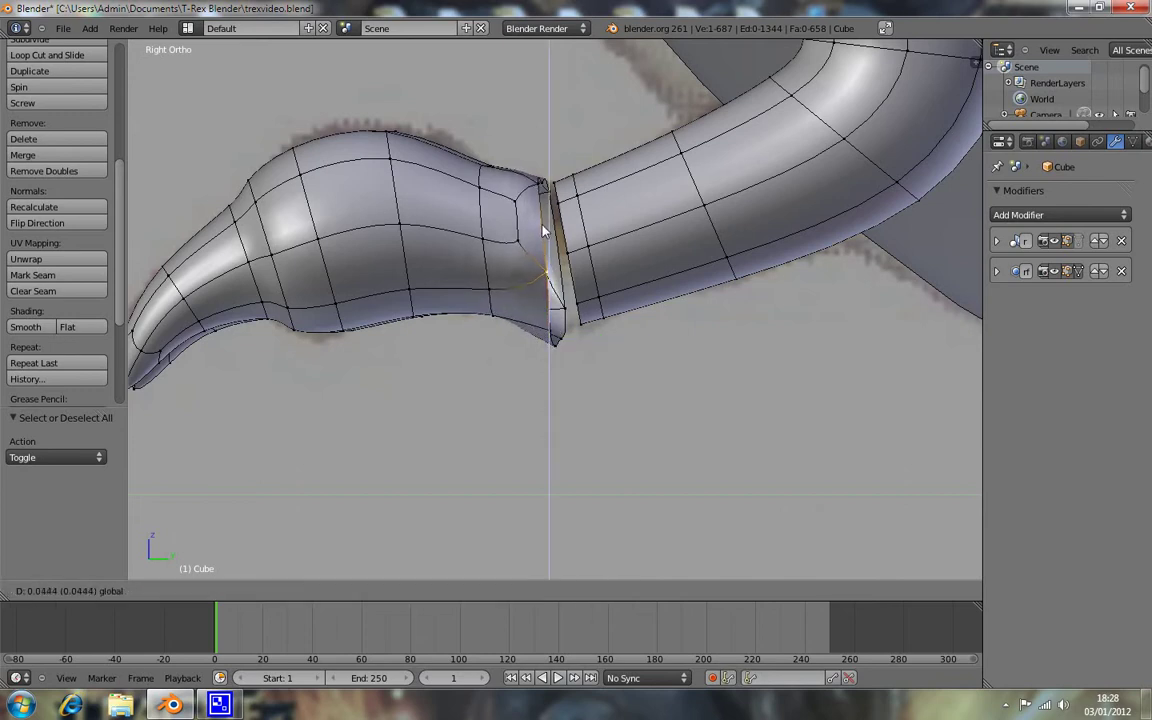
pyautogui.click(545, 229)
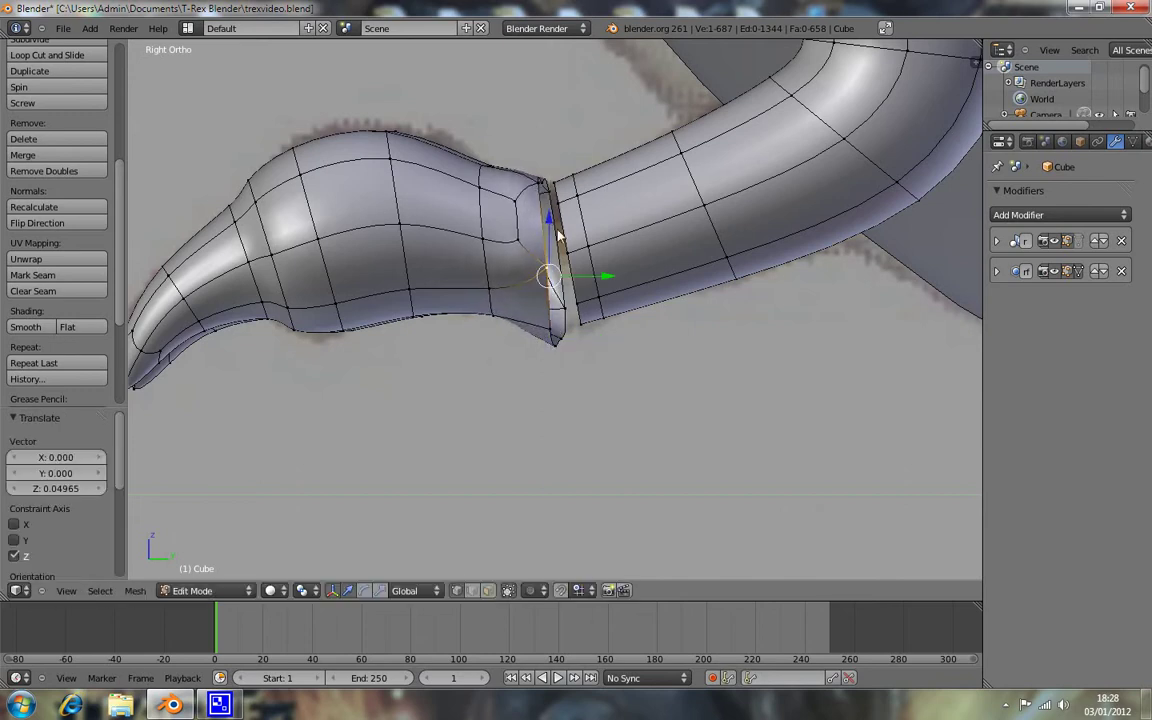
# Step: In wireframe, box-select the lower wrist seam vertices and raise them 0.04965 along Z
pyautogui.press('a')
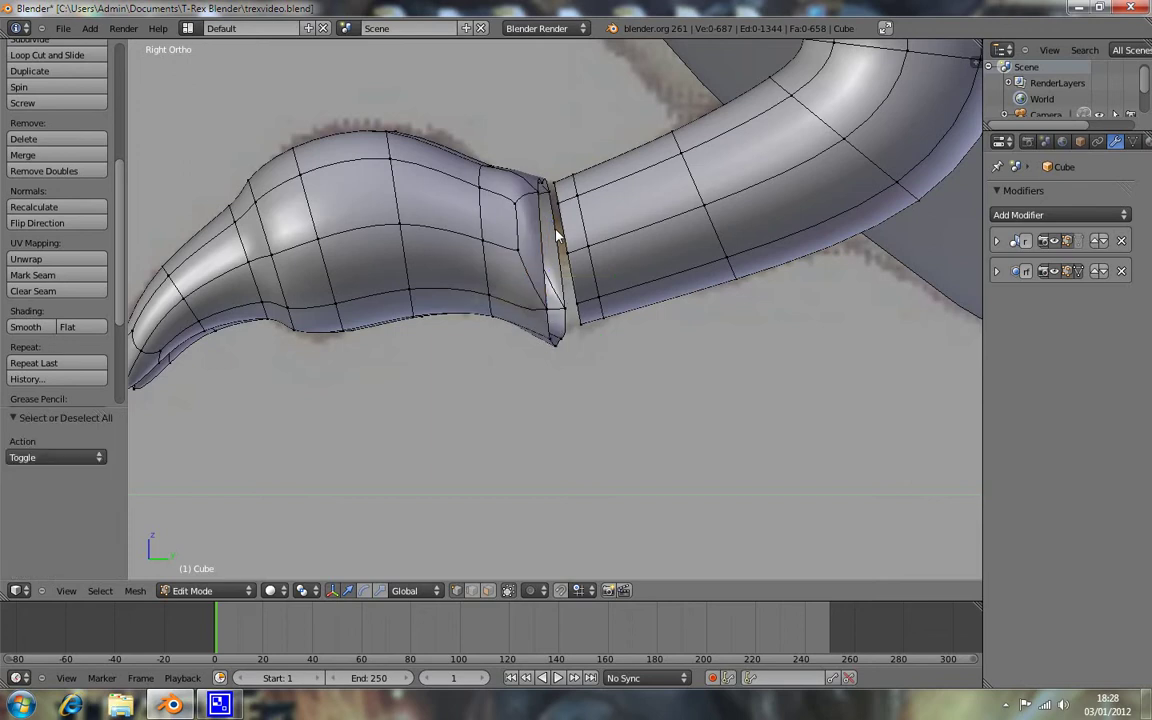
pyautogui.press('z')
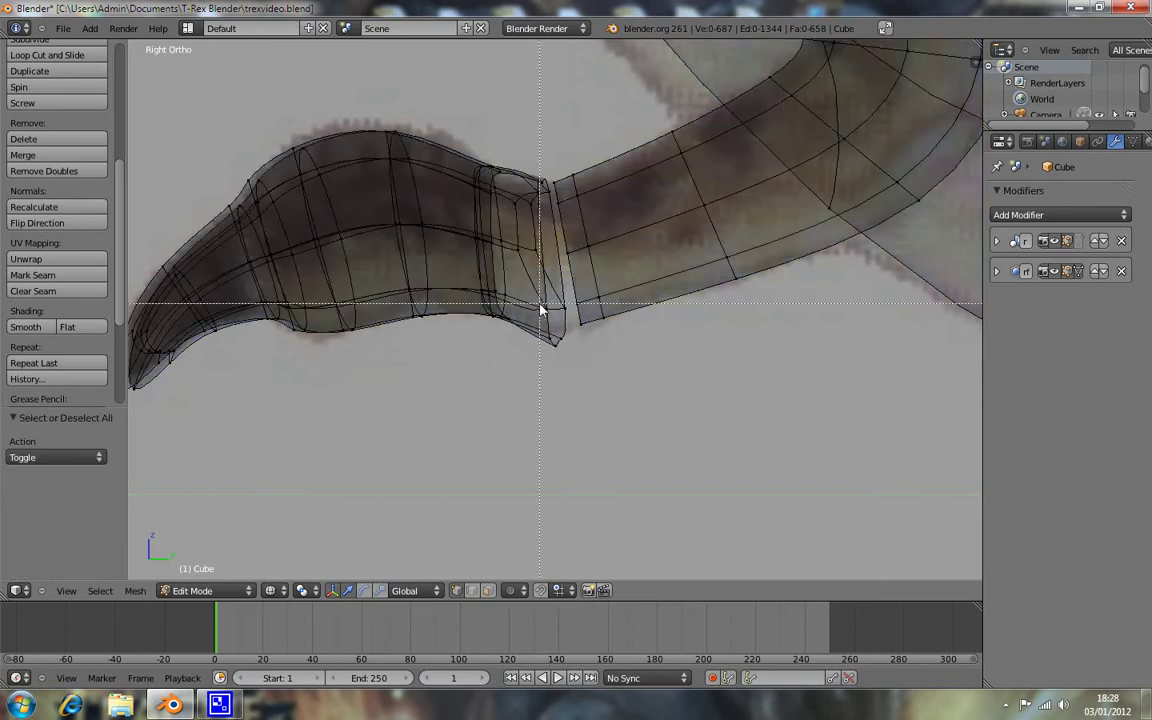
pyautogui.moveTo(539, 304); pyautogui.dragTo(570, 320)
pyautogui.press('g')
pyautogui.press('z')
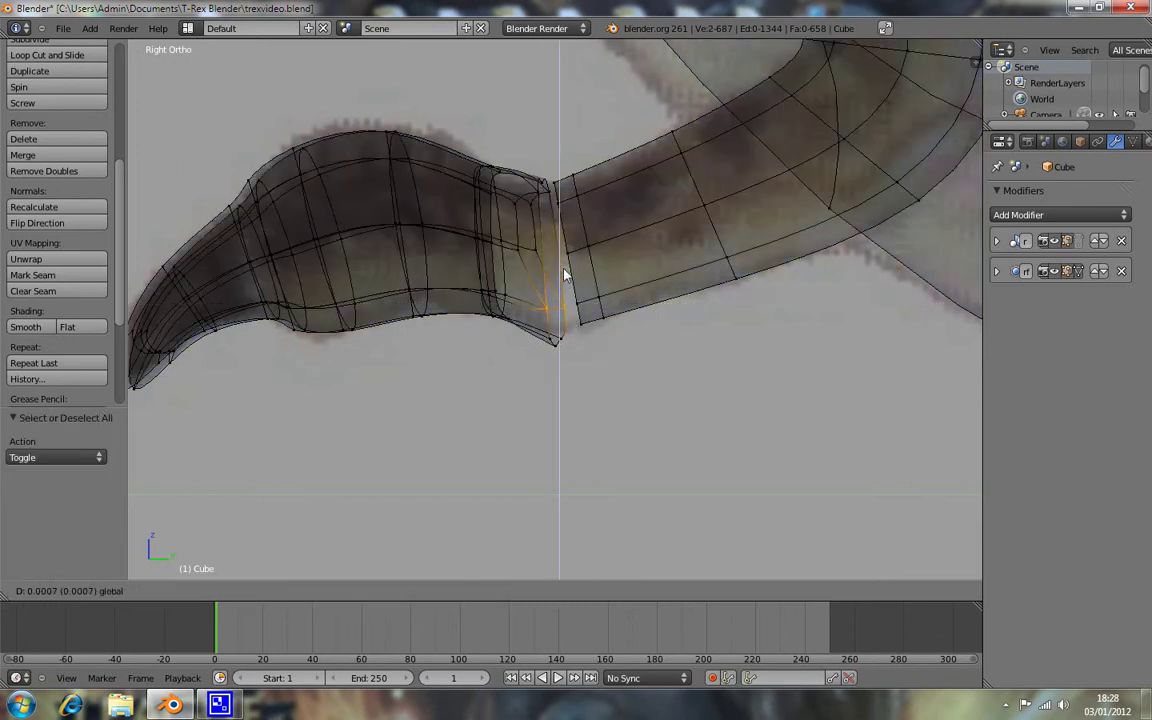
pyautogui.click(566, 222)
pyautogui.press('a')
pyautogui.press('z')
pyautogui.moveTo(597, 273)
pyautogui.mouseDown(button='middle')
pyautogui.moveTo(588, 277)
pyautogui.moveTo(612, 291)
pyautogui.mouseUp(button='middle')
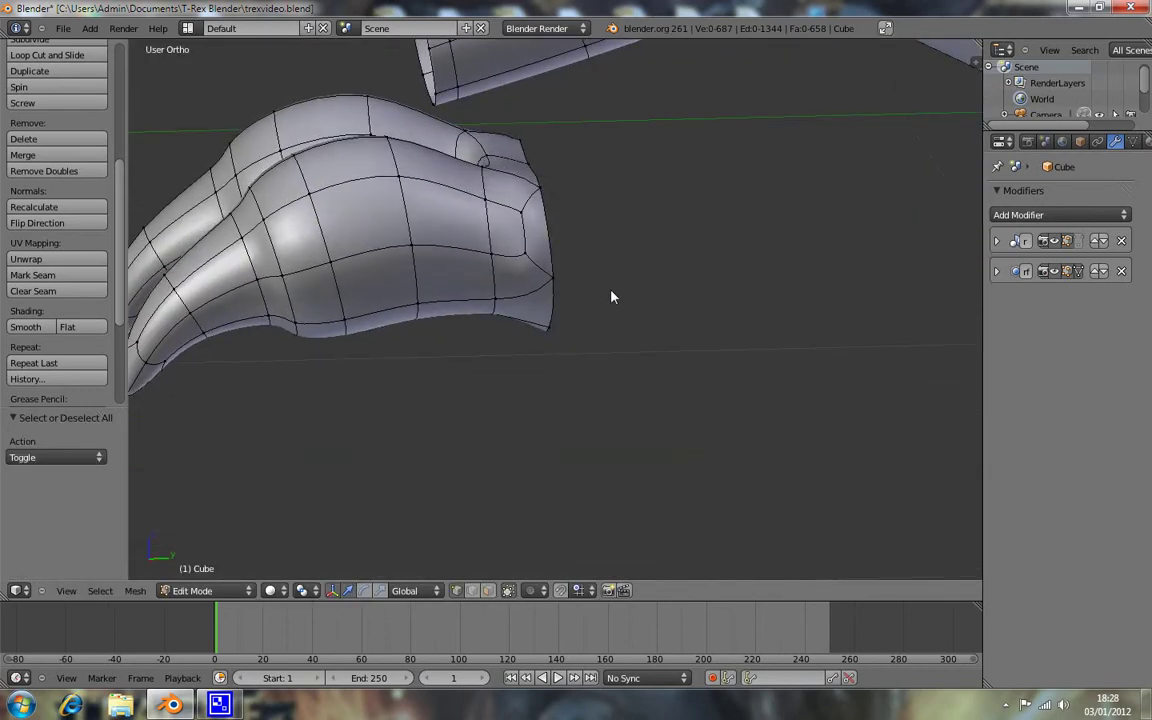
pyautogui.press('KP_3')
pyautogui.press('KP_7')
# Step: In top wireframe view, box-select the whole two-claw hand and move it -0.861 along X
pyautogui.press('z')
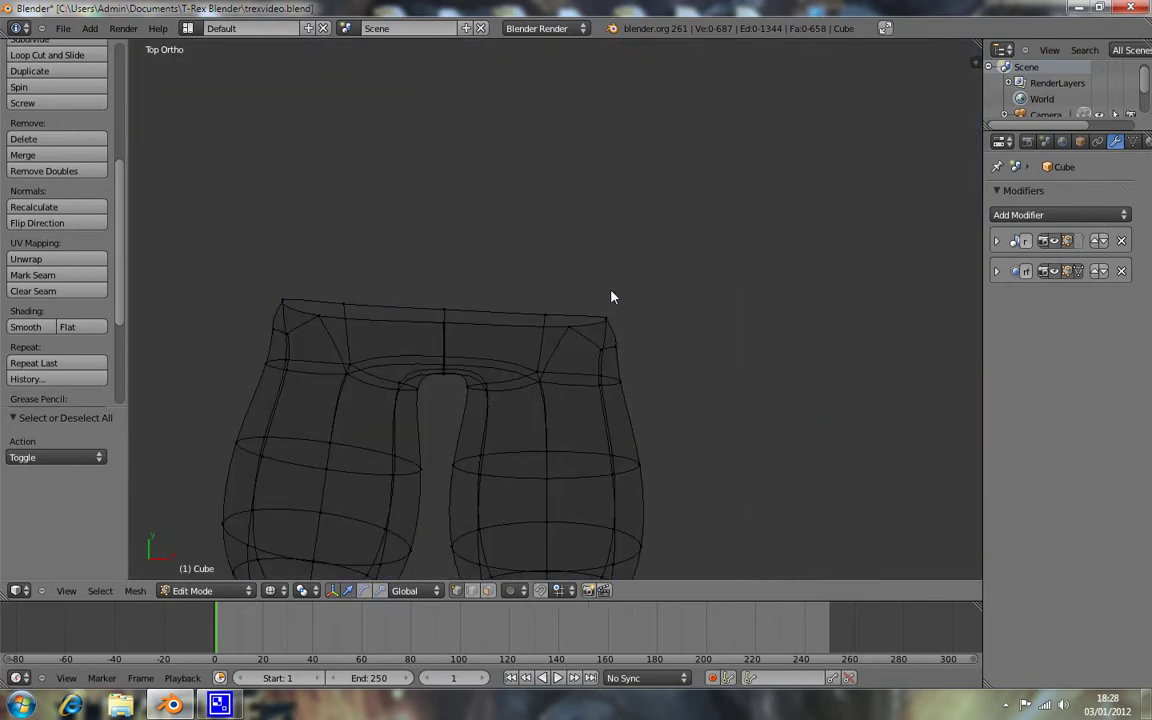
pyautogui.scroll(-6, 612, 296)
pyautogui.press('b')
pyautogui.moveTo(405, 290); pyautogui.dragTo(638, 423)
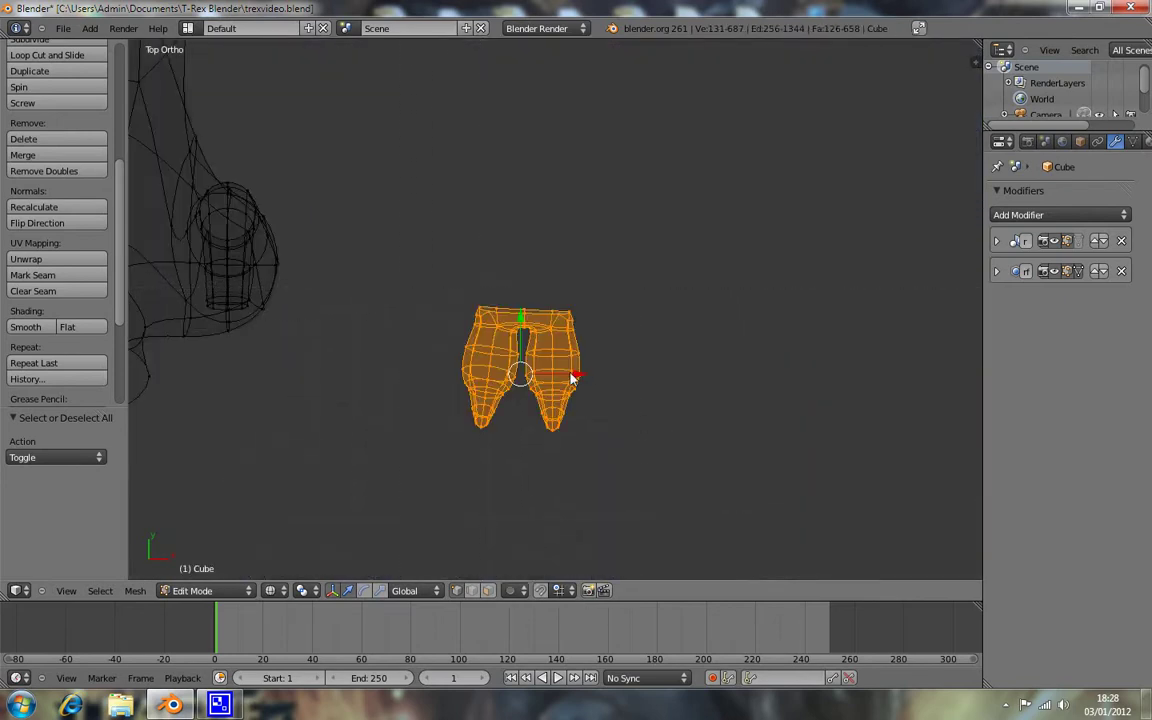
pyautogui.moveTo(572, 378); pyautogui.dragTo(278, 395)
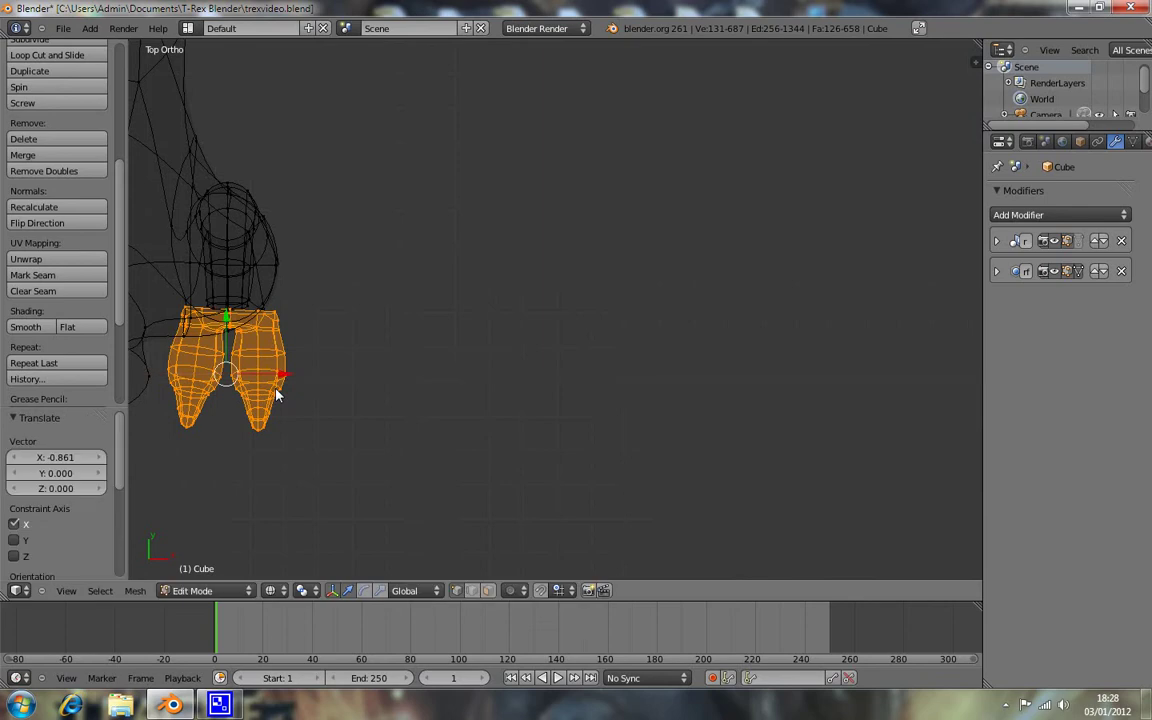
# Step: Check the hand's new position against the forearm from the side and top views
pyautogui.press('KP_3')
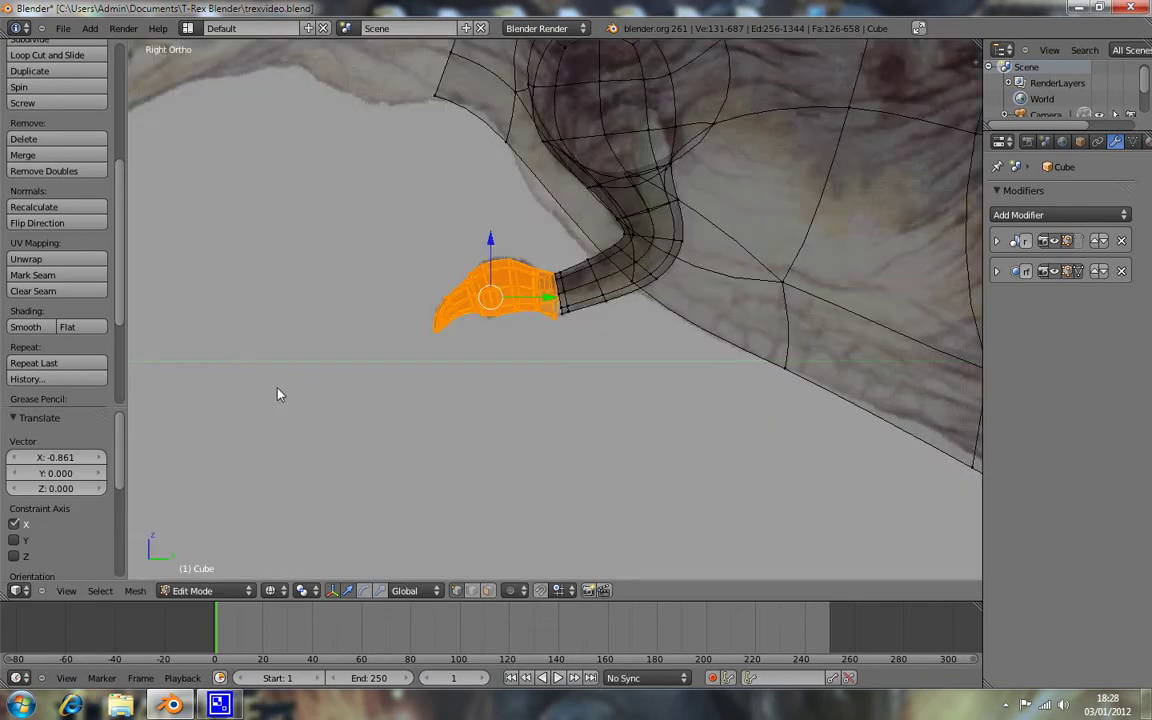
pyautogui.press('z')
pyautogui.scroll(4, 560, 370)
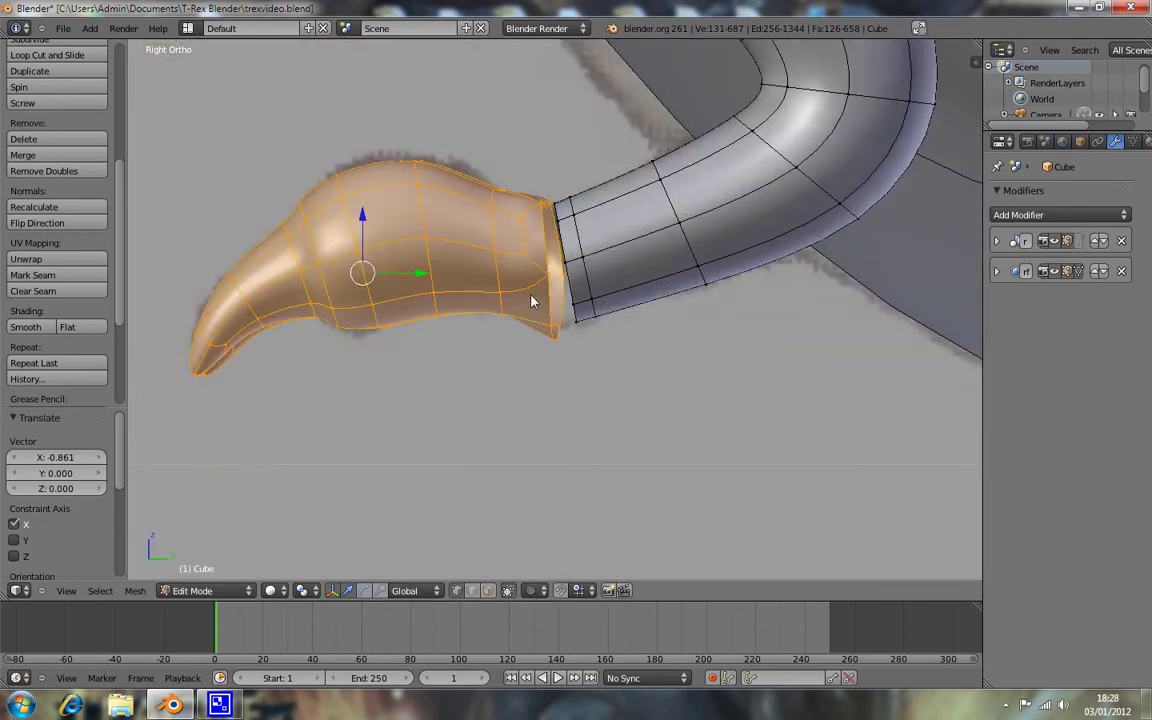
pyautogui.moveTo(563, 368); pyautogui.dragTo(558, 329, button='middle')
pyautogui.press('KP_7')
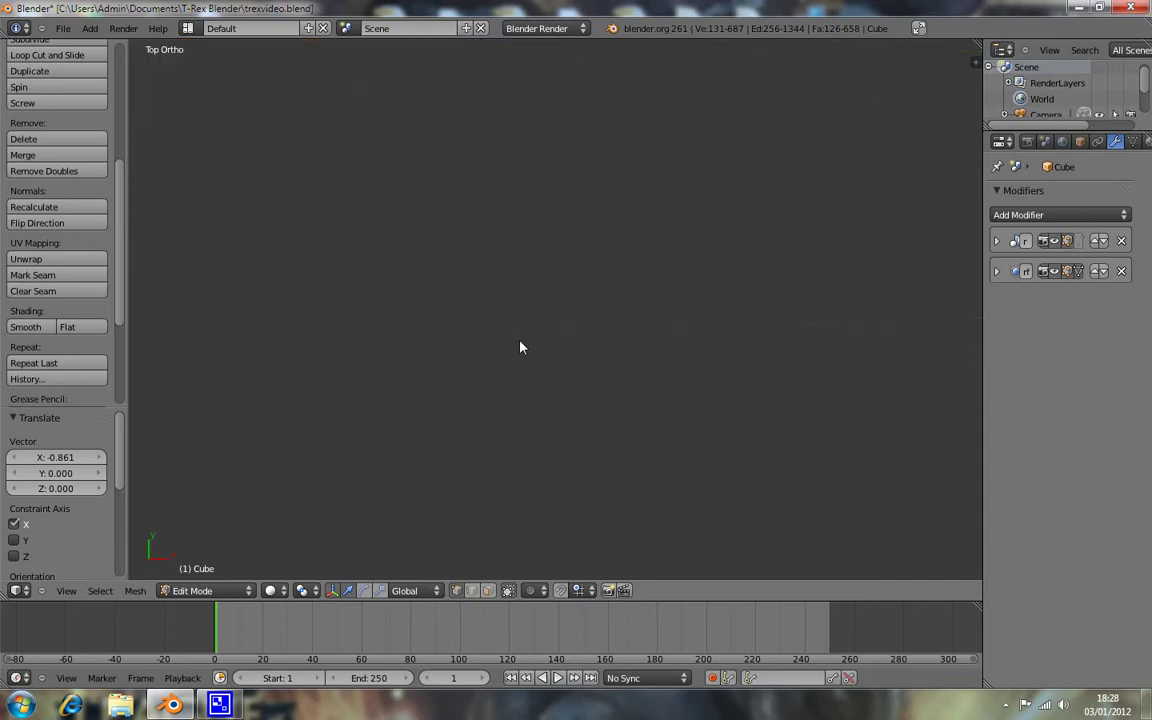
pyautogui.scroll(-2, 546, 325)
pyautogui.scroll(2, 501, 329)
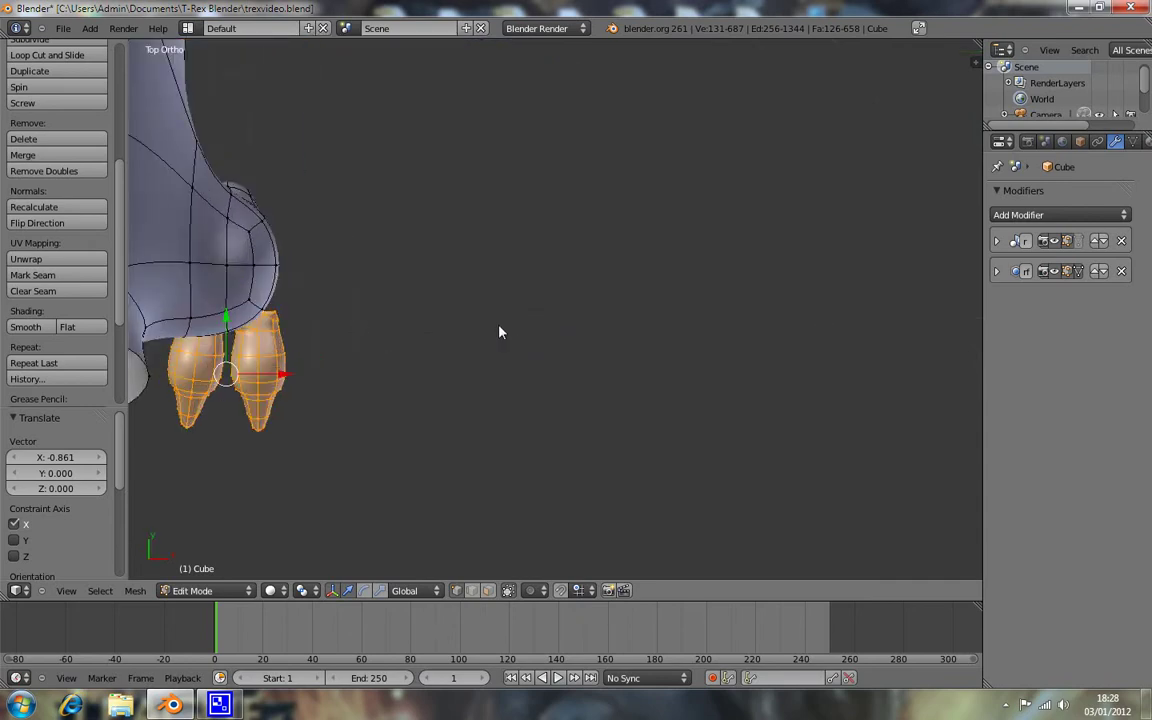
pyautogui.keyDown('shift'); pyautogui.moveTo(501, 329); pyautogui.dragTo(749, 292, button='middle'); pyautogui.keyUp('shift')
pyautogui.press('KP_3')
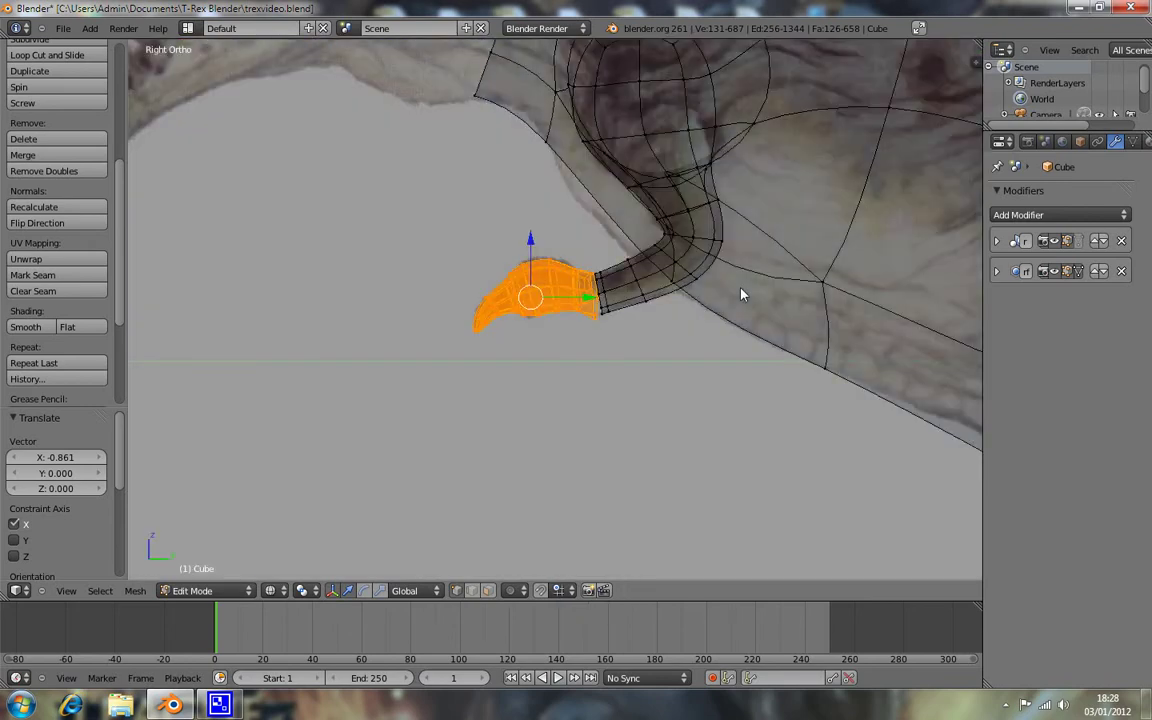
pyautogui.scroll(-2, 742, 296)
# Step: Clear the selection and box-select the neck and chest of the body
pyautogui.press('a')
pyautogui.scroll(-2, 955, 215)
pyautogui.press('b')
pyautogui.moveTo(494, 159); pyautogui.dragTo(776, 271)
pyautogui.keyDown('shift'); pyautogui.moveTo(900, 290); pyautogui.dragTo(612, 237, button='middle'); pyautogui.keyUp('shift')
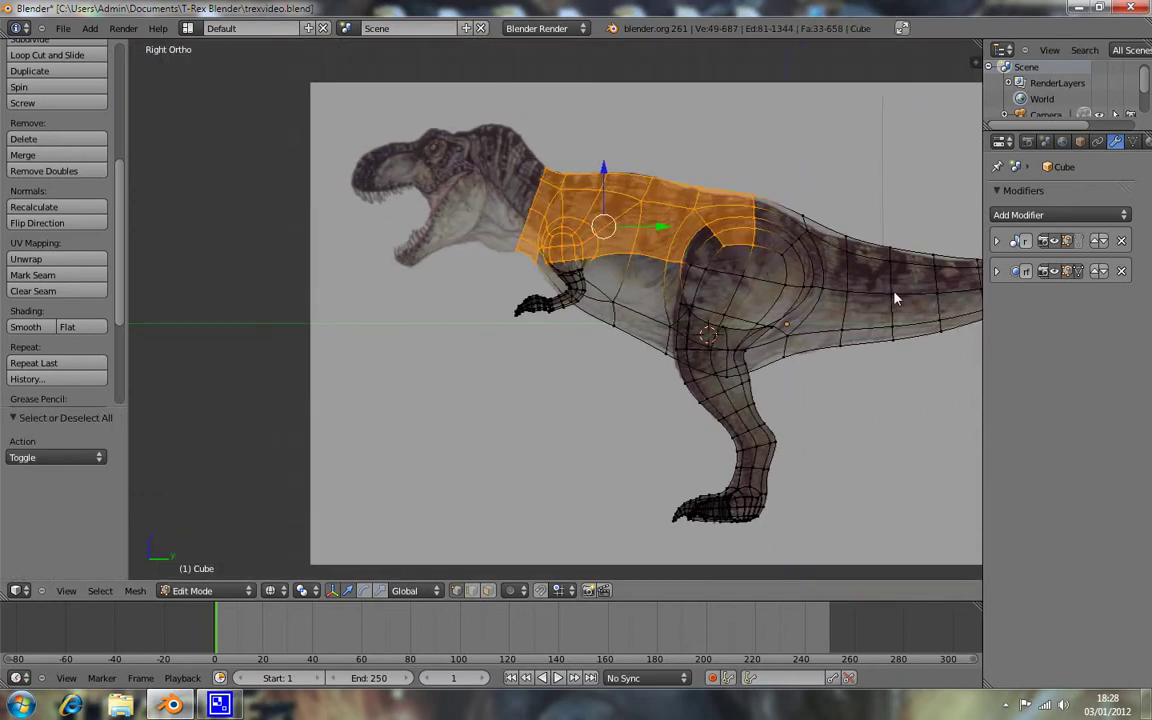
# Step: Add the rest of the body, leg and tail to the selection and hide them
pyautogui.press('b')
pyautogui.moveTo(500, 172); pyautogui.dragTo(576, 340)
pyautogui.keyDown('shift'); pyautogui.moveTo(706, 348); pyautogui.dragTo(580, 330, button='middle'); pyautogui.keyUp('shift')
pyautogui.moveTo(805, 316); pyautogui.dragTo(864, 377)
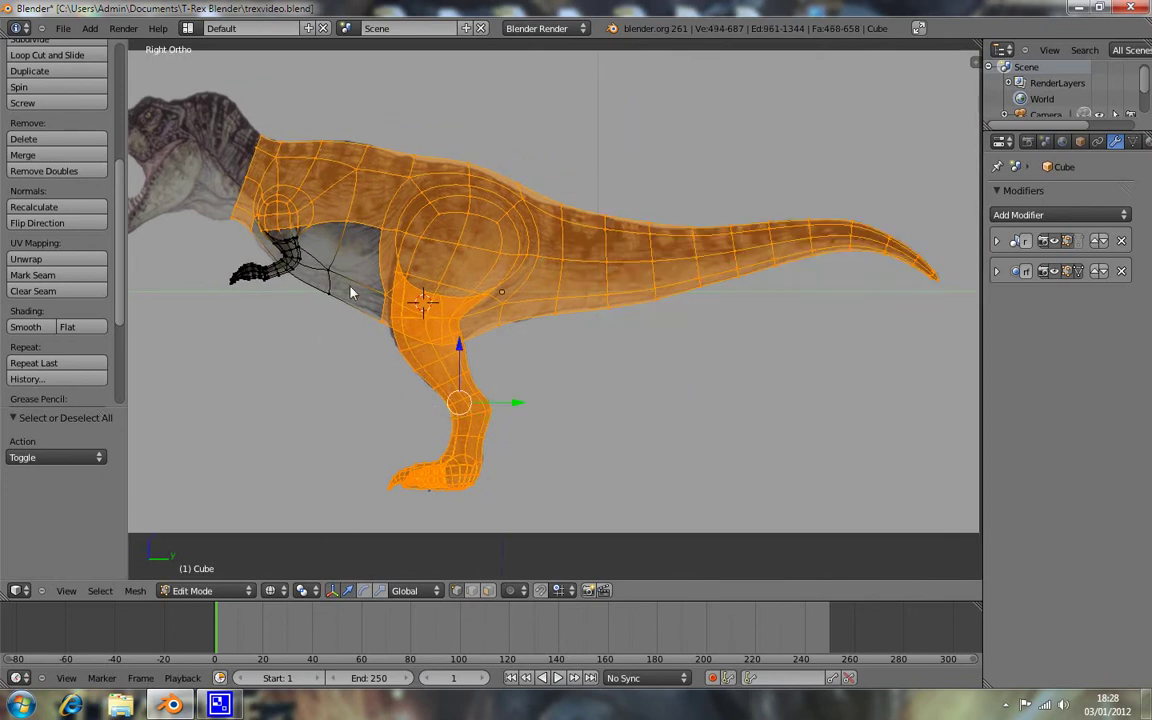
pyautogui.press('ctrl+KP_Add')
pyautogui.press('h')
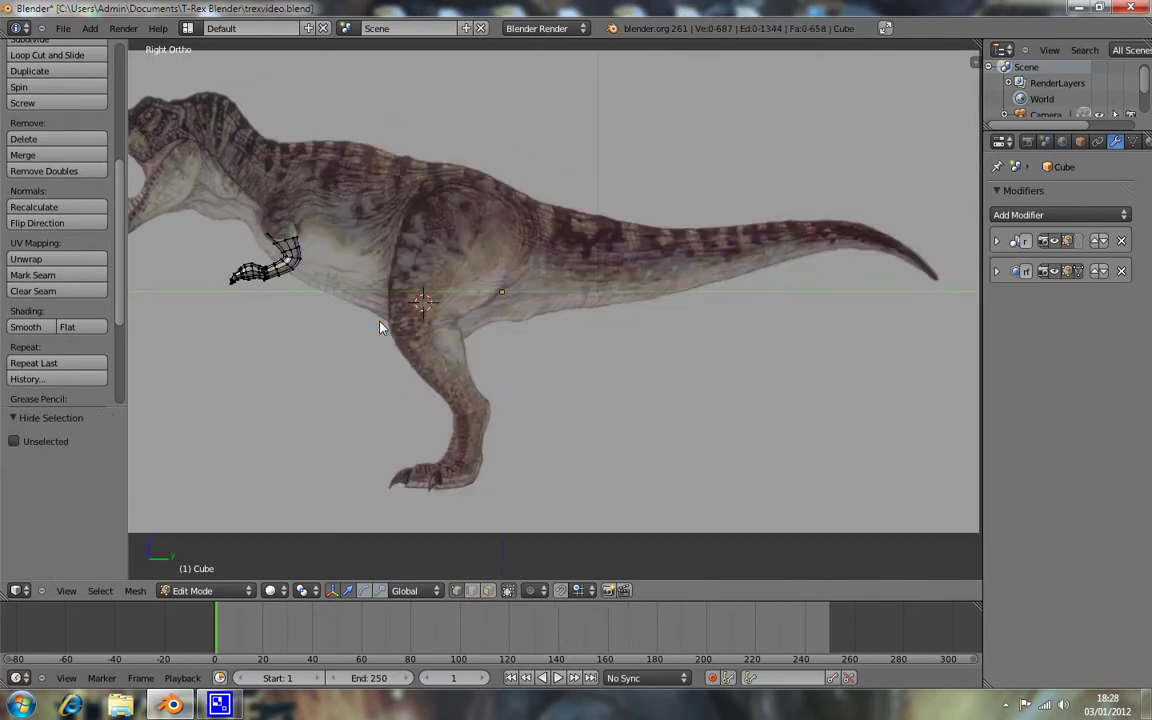
pyautogui.moveTo(283, 311)
pyautogui.keyDown('shift'); pyautogui.mouseDown(button='middle')
pyautogui.moveTo(524, 334)
pyautogui.moveTo(589, 293)
pyautogui.moveTo(571, 257)
pyautogui.moveTo(577, 282)
pyautogui.mouseUp(button='middle'); pyautogui.keyUp('shift')
pyautogui.scroll(5, 549, 349)
pyautogui.scroll(-5, 549, 349)
# Step: Hide the curve joining the two hands and the small flap, then frame the hands
pyautogui.rightClick(409, 264)
pyautogui.press('h')
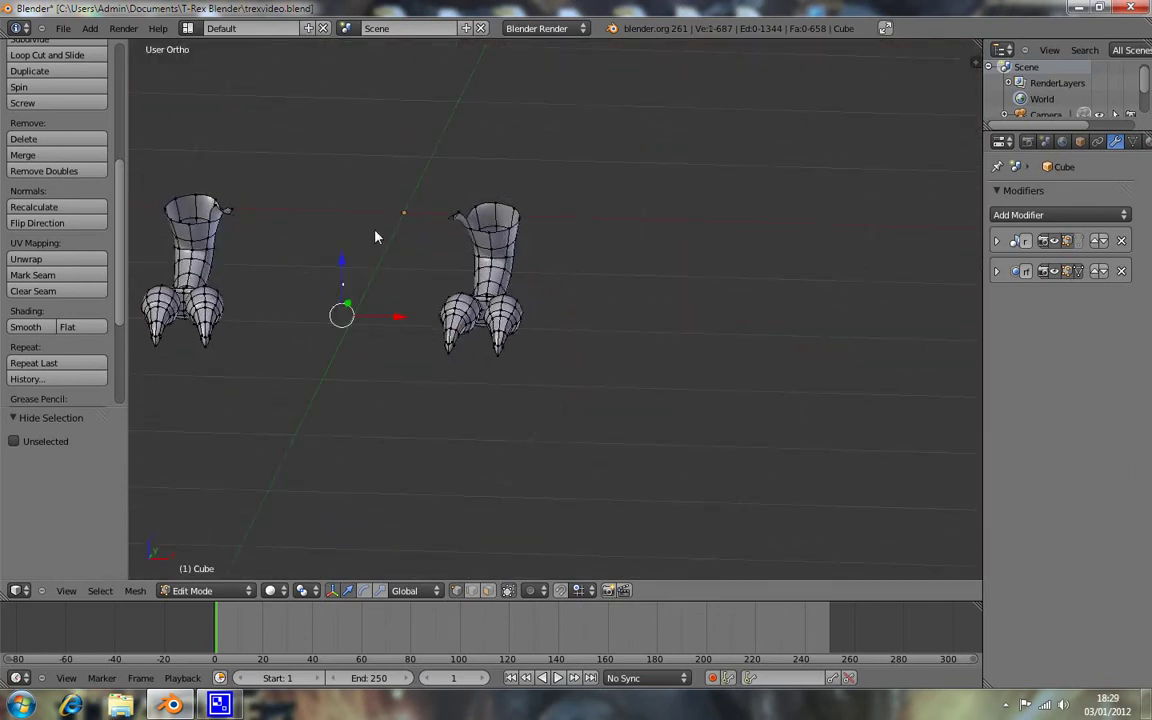
pyautogui.moveTo(470, 211); pyautogui.dragTo(455, 248, button='middle')
pyautogui.rightClick(455, 248)
pyautogui.press('h')
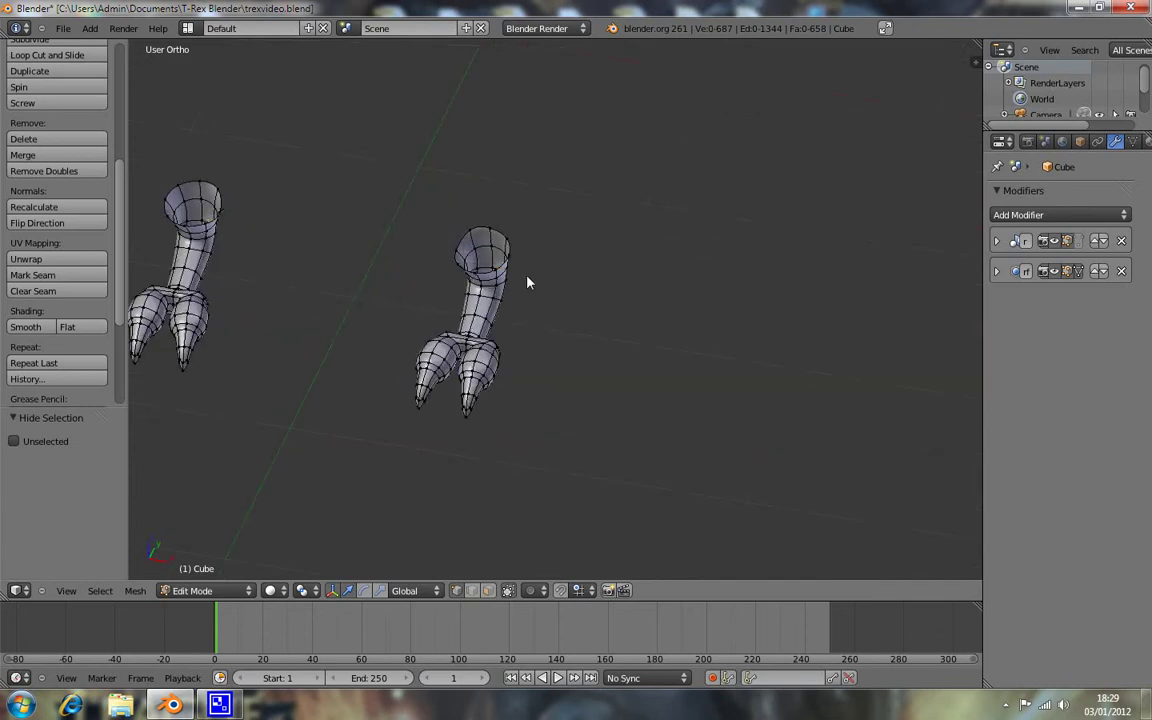
pyautogui.press('KP_1')
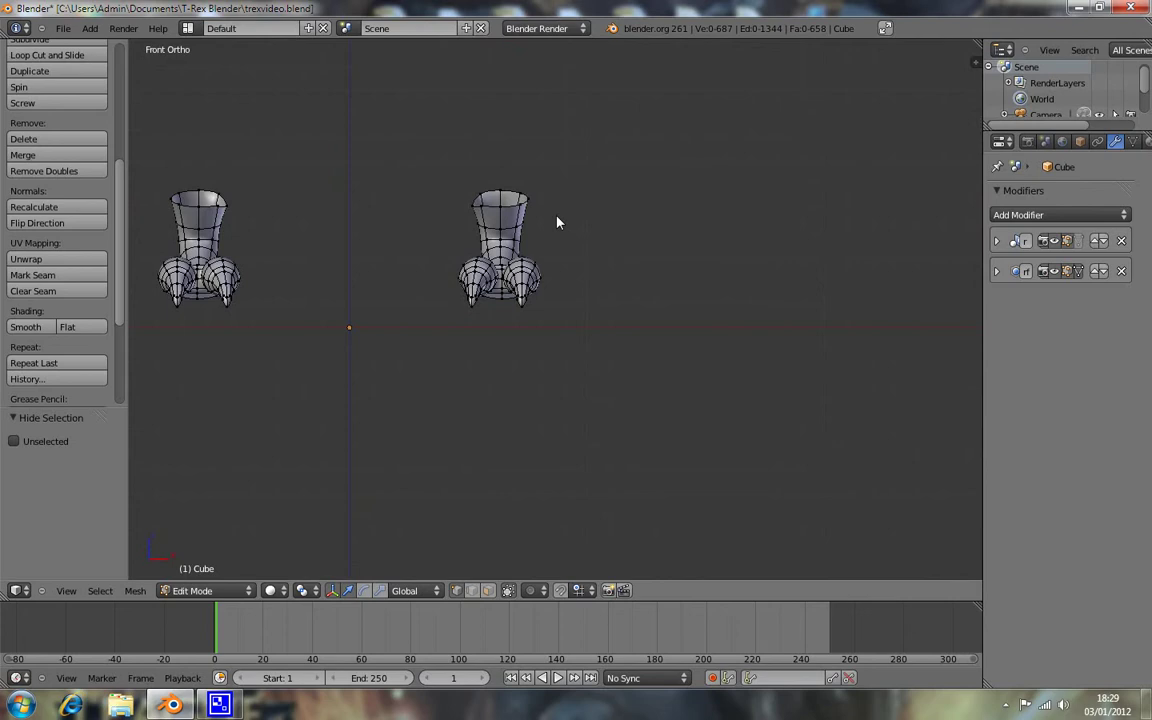
pyautogui.press('KP_7')
pyautogui.moveTo(555, 367)
pyautogui.keyDown('shift'); pyautogui.mouseDown(button='middle')
pyautogui.moveTo(587, 170)
pyautogui.moveTo(568, 311)
pyautogui.mouseUp(button='middle'); pyautogui.keyUp('shift')
pyautogui.scroll(4, 585, 180)
pyautogui.scroll(3, 563, 315)
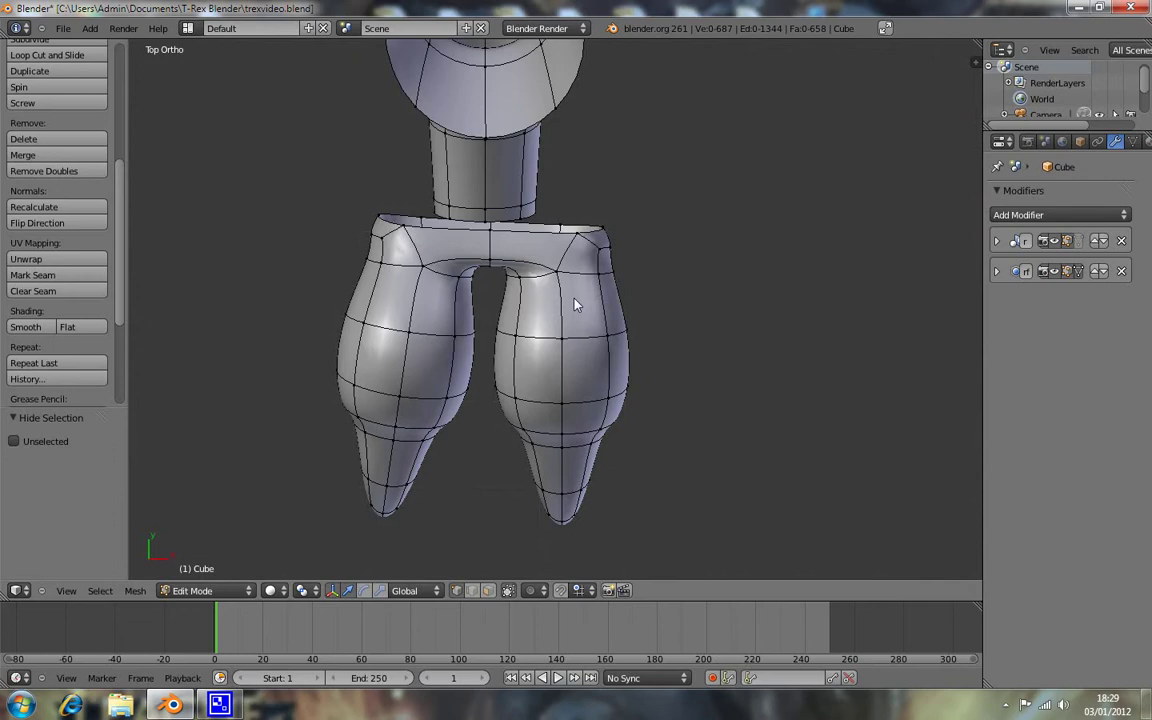
# Step: Select the edge loop at the forearm's end from top view, then check it from the right side
pyautogui.press('KP_3')
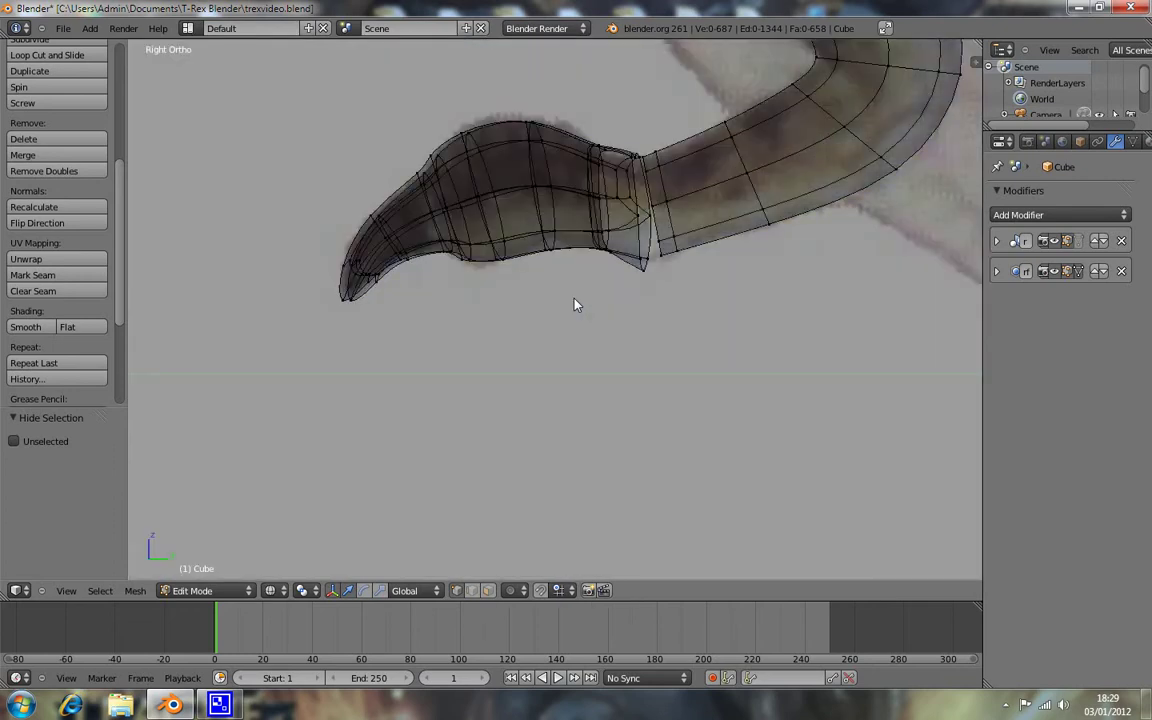
pyautogui.press('KP_7')
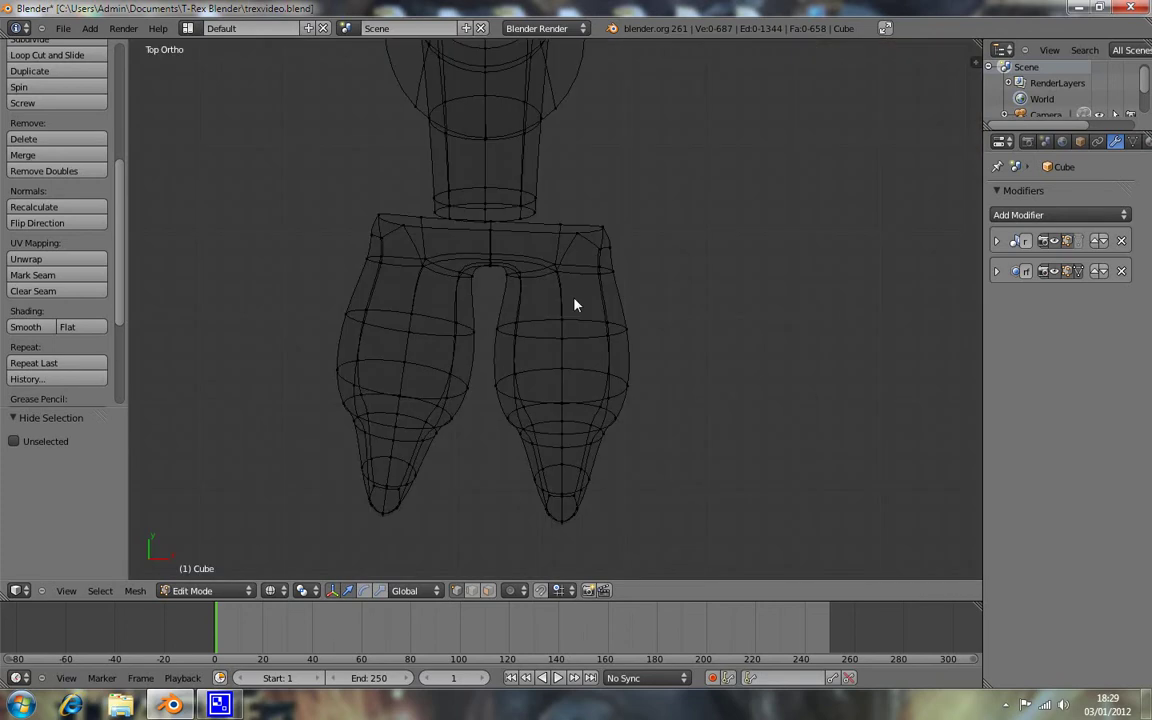
pyautogui.press('a')
pyautogui.press('a')
pyautogui.press('z')
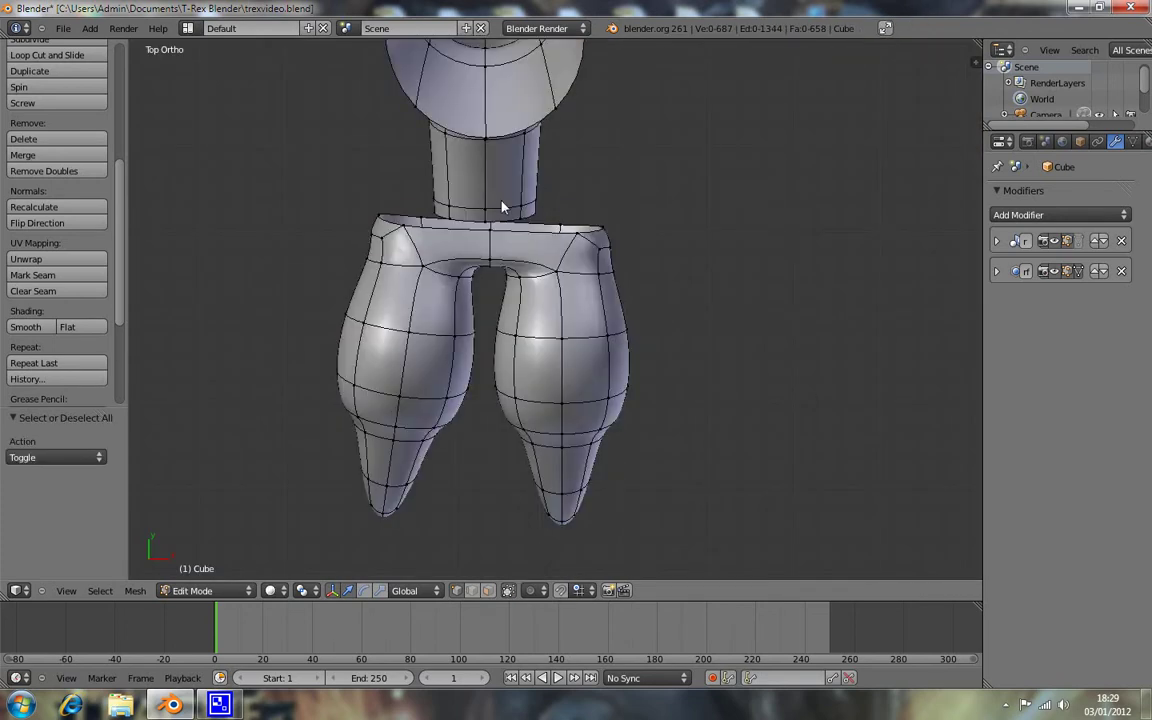
pyautogui.moveTo(502, 207); pyautogui.dragTo(492, 204, button='middle')
pyautogui.moveTo(465, 180)
pyautogui.mouseDown(button='middle')
pyautogui.moveTo(514, 175)
pyautogui.moveTo(511, 188)
pyautogui.mouseUp(button='middle')
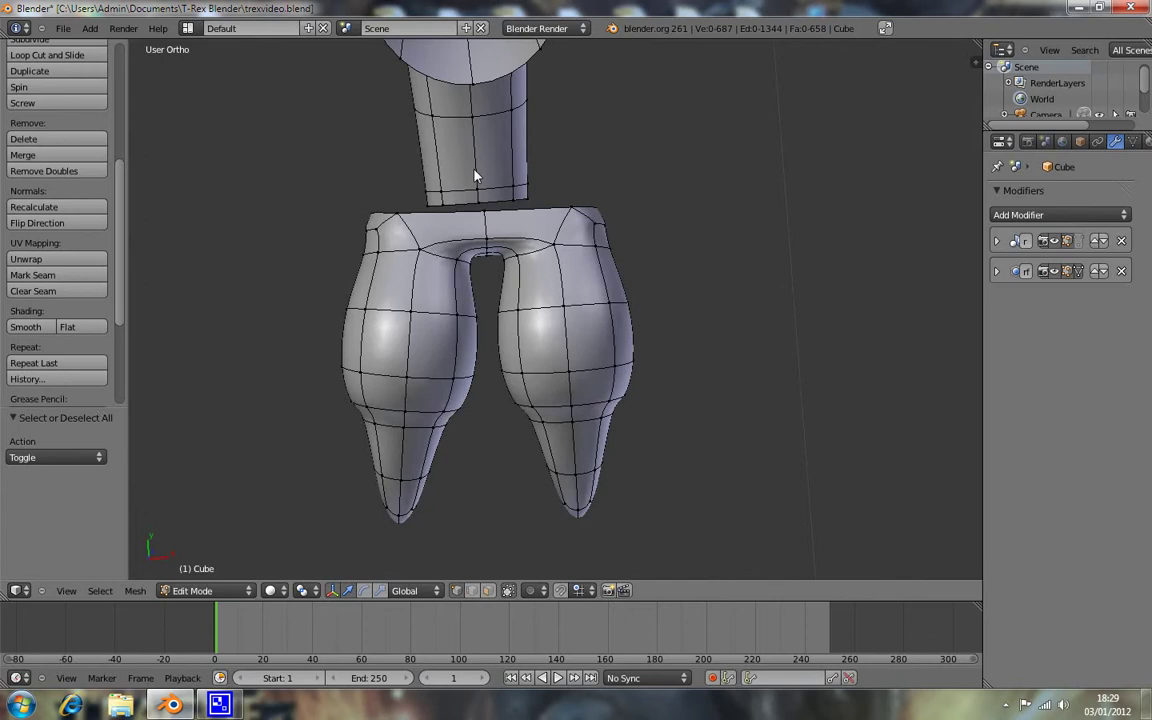
pyautogui.press('KP_7')
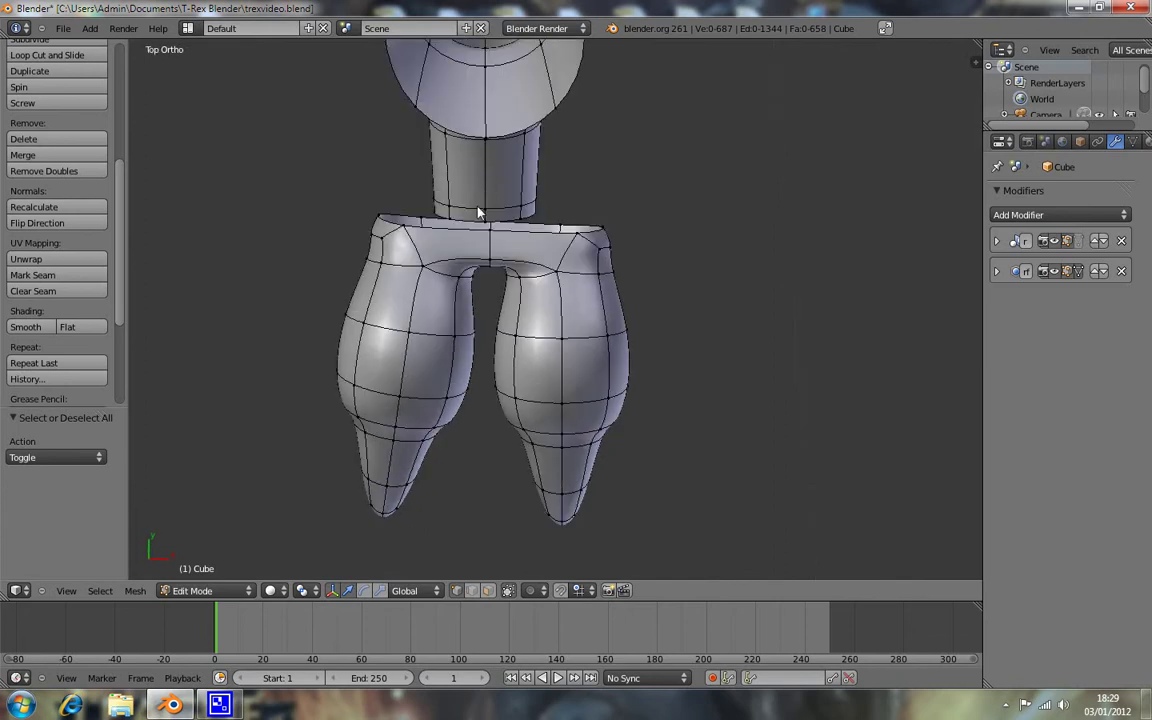
pyautogui.keyDown('alt'); pyautogui.rightClick(479, 212); pyautogui.keyUp('alt')
pyautogui.moveTo(486, 158); pyautogui.dragTo(484, 150)
pyautogui.press('KP_3')
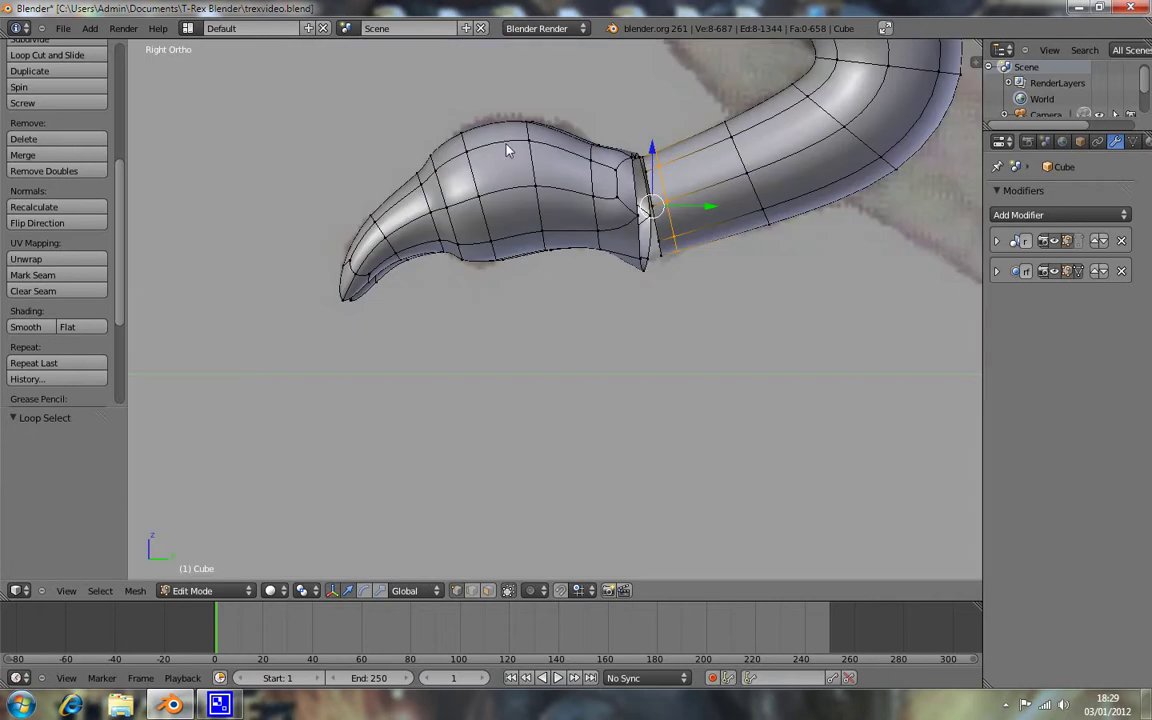
# Step: Reposition the forearm end loop, tilting it about 12 degrees and shifting it along Y and Z
pyautogui.press('g')
pyautogui.click(633, 150)
pyautogui.press('r')
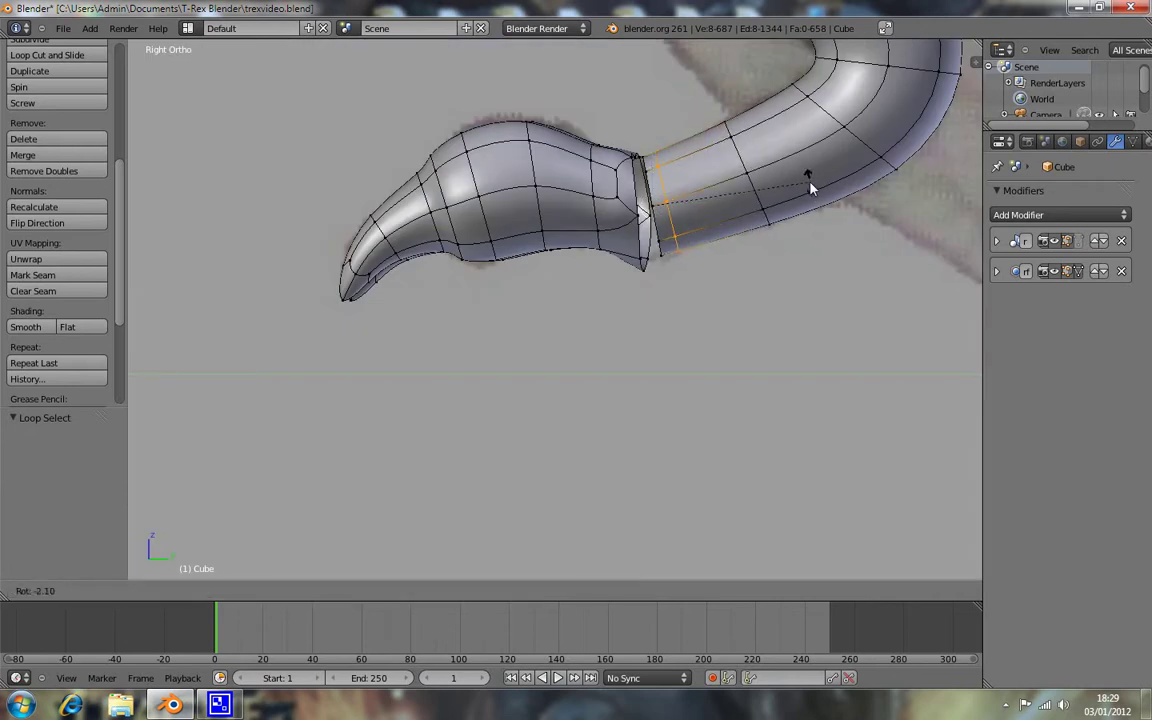
pyautogui.click(748, 204)
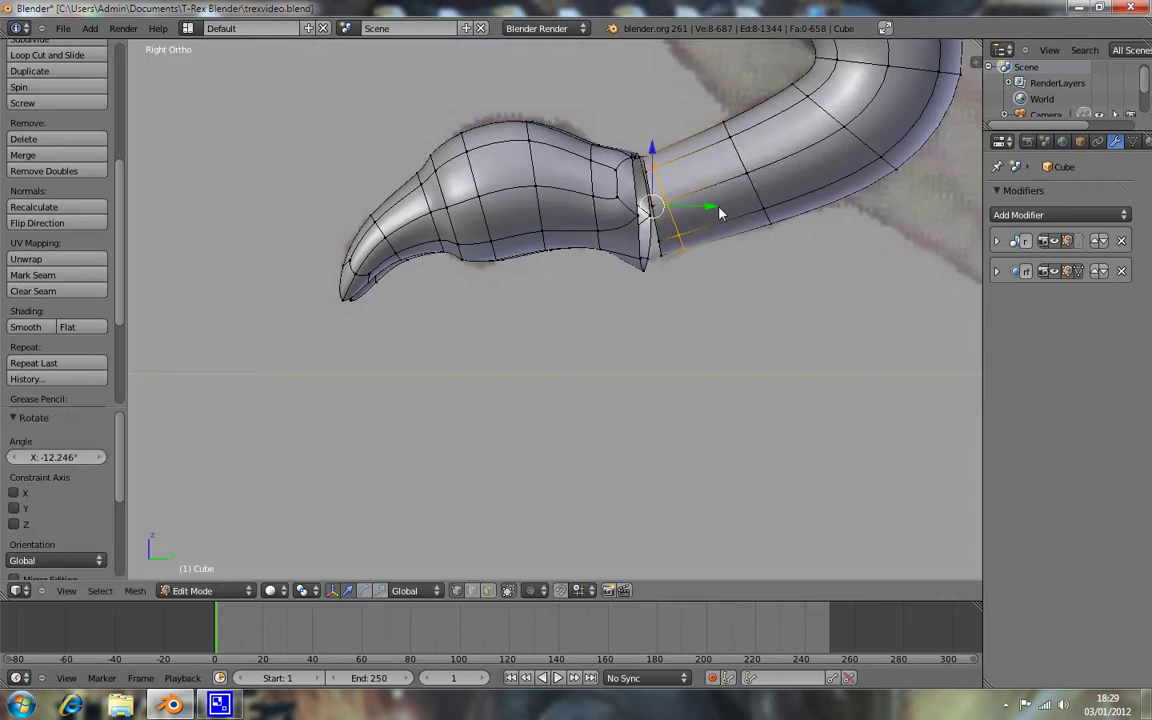
pyautogui.press('g')
pyautogui.press('y')
pyautogui.click(765, 205)
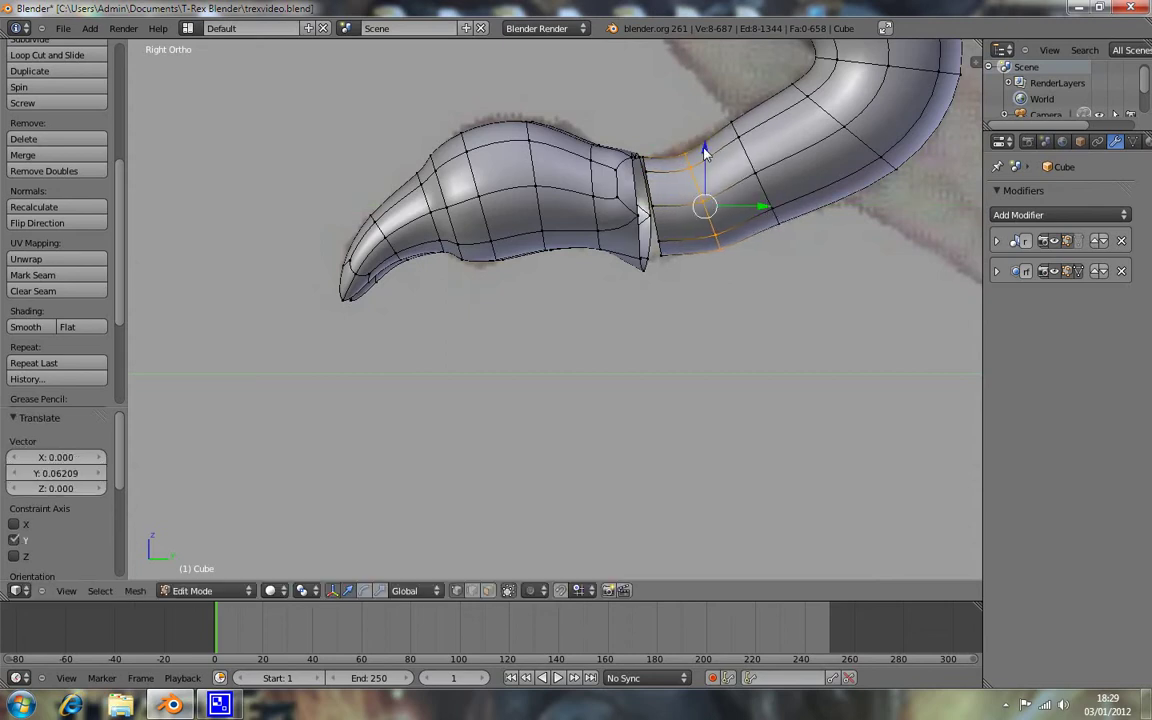
pyautogui.press('g')
pyautogui.press('z')
pyautogui.click(701, 128)
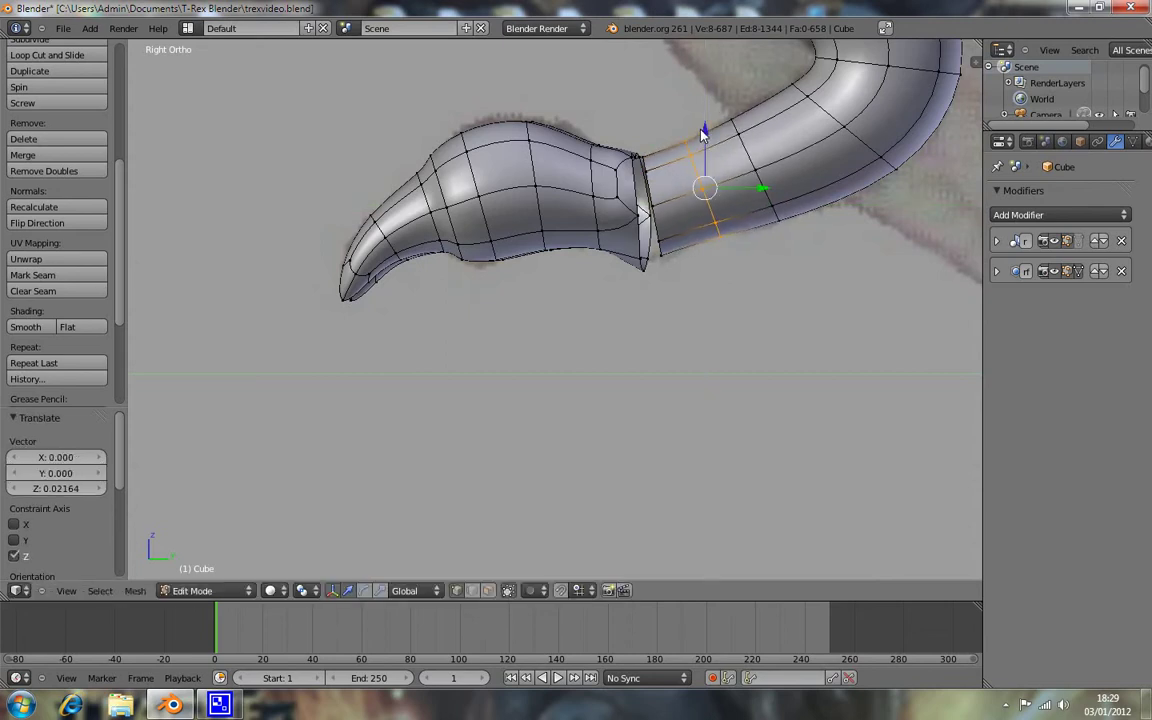
# Step: Widen the forearm end loop and the loop meeting the hand along X
pyautogui.press('KP_7')
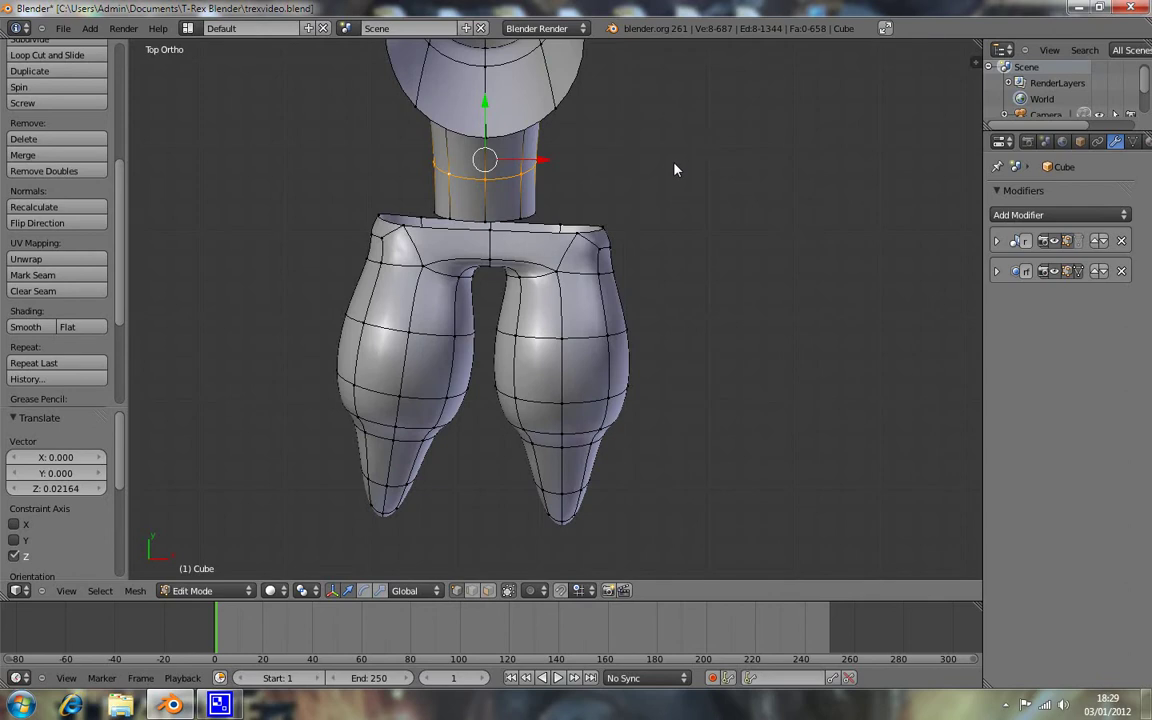
pyautogui.press('s')
pyautogui.press('x')
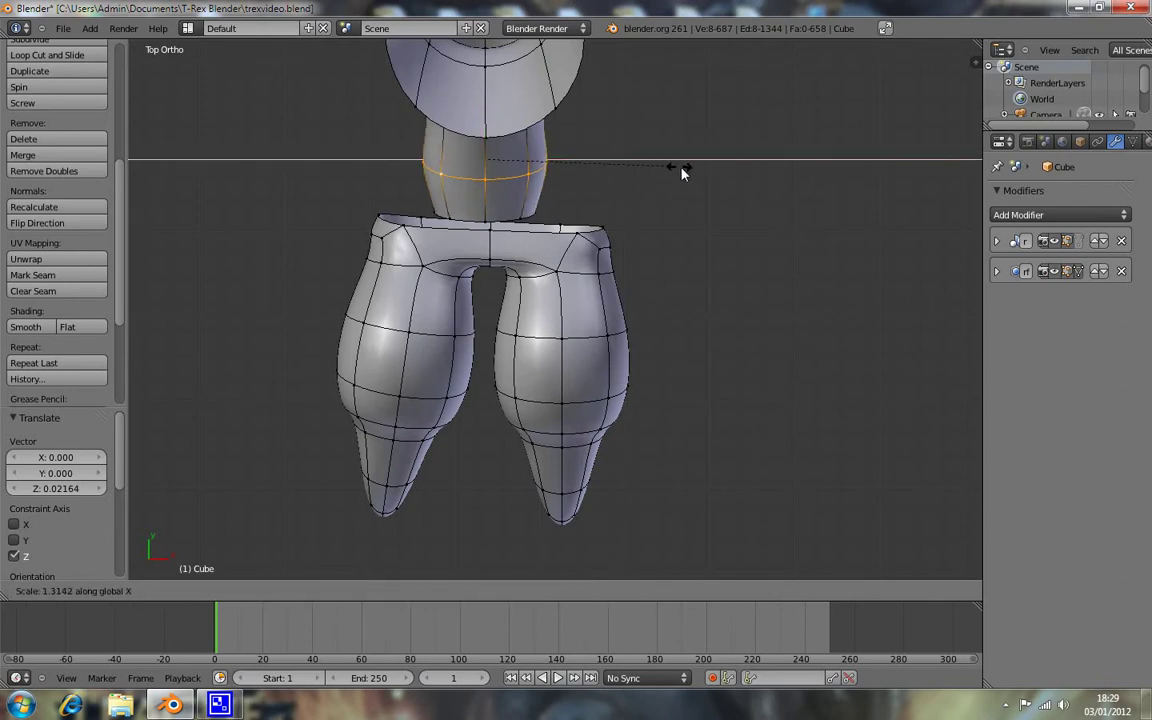
pyautogui.click(705, 170)
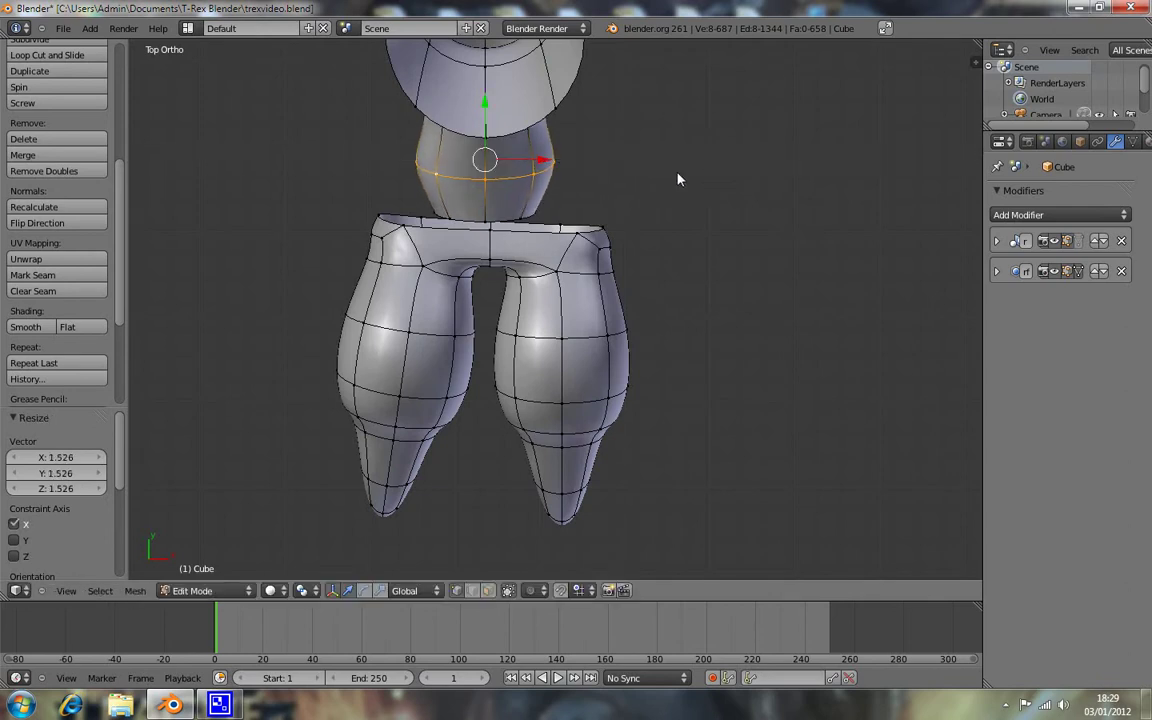
pyautogui.press('a')
pyautogui.keyDown('alt'); pyautogui.rightClick(514, 224); pyautogui.keyUp('alt')
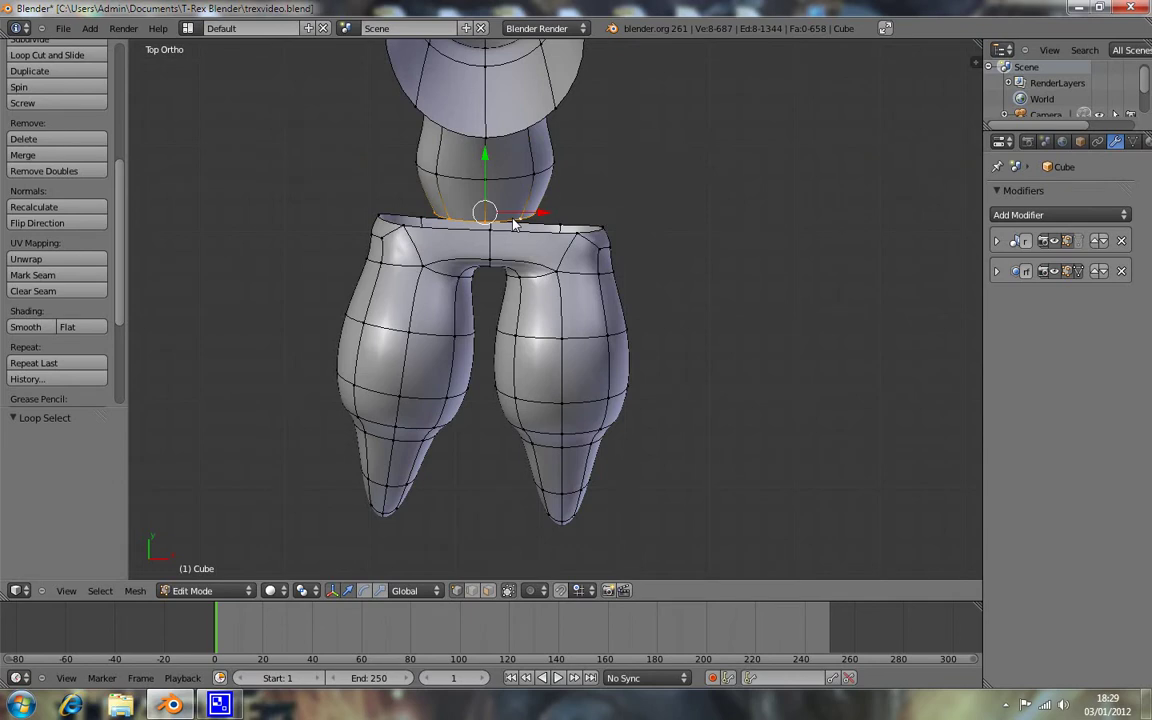
pyautogui.press('KP_3')
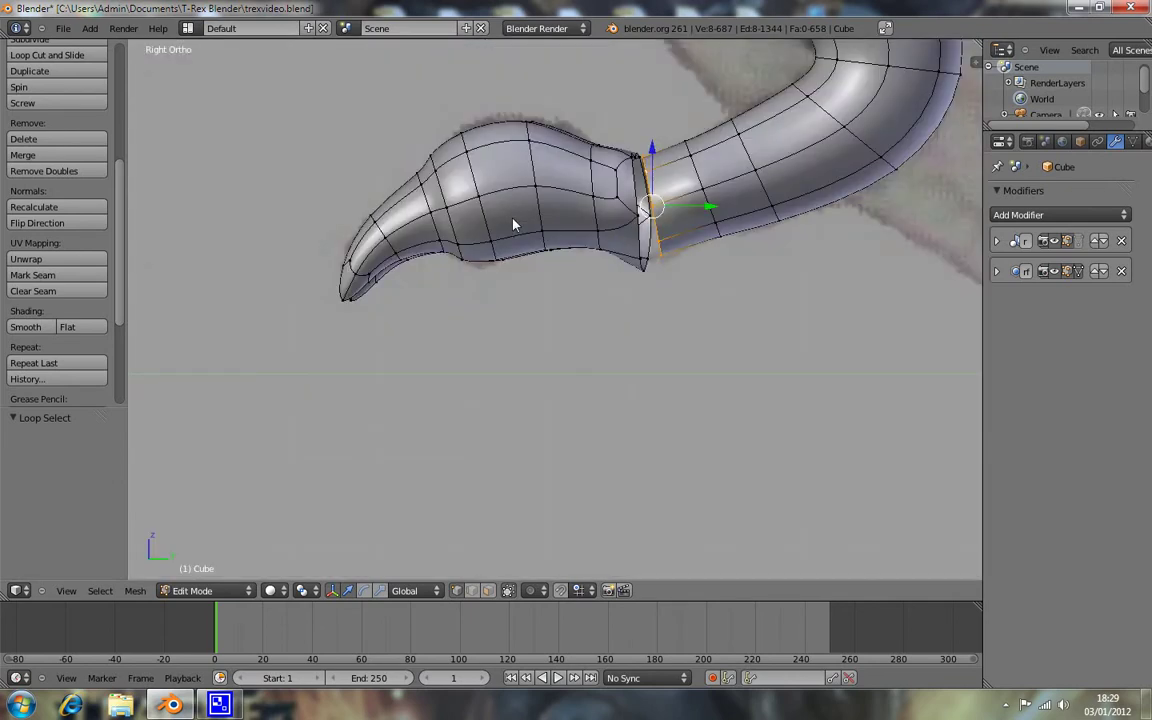
pyautogui.press('KP_7')
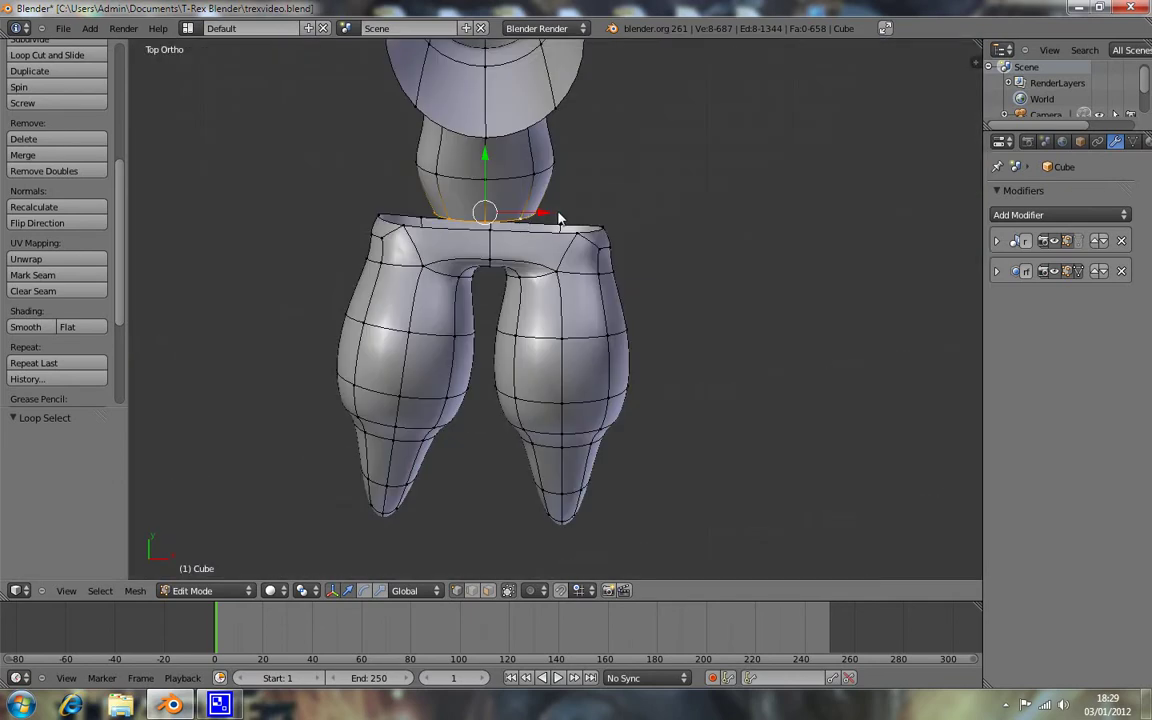
pyautogui.press('s')
pyautogui.press('x')
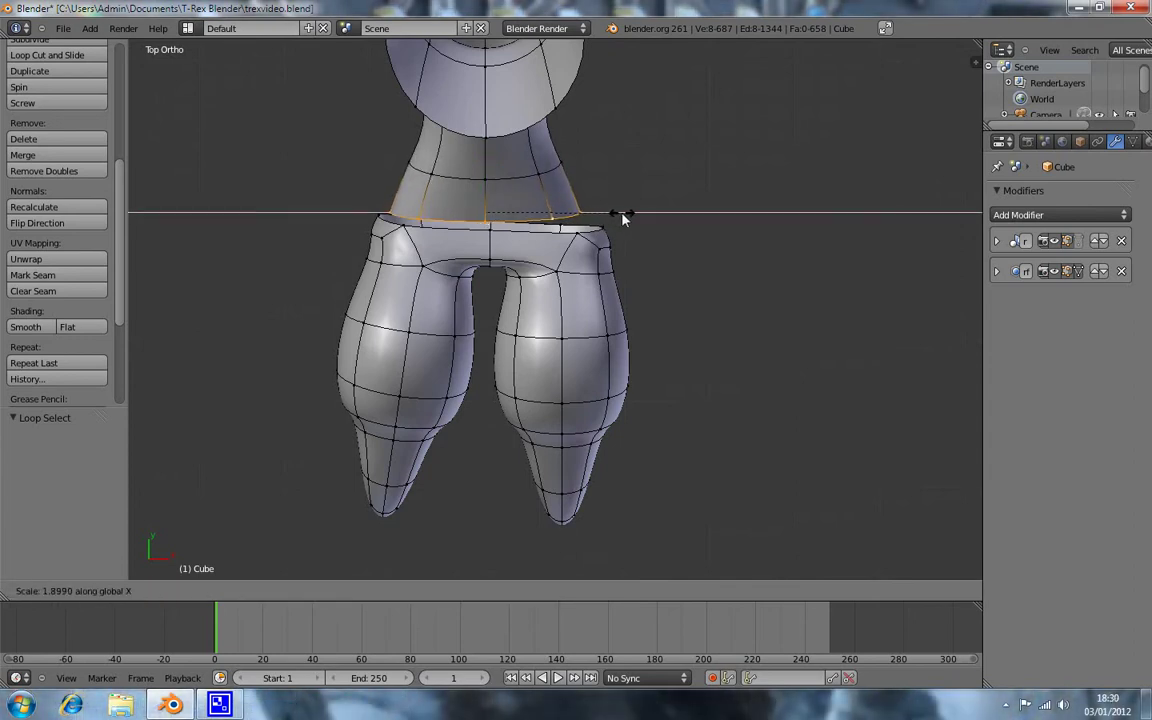
pyautogui.click(622, 218)
# Step: In wireframe, select the whole hand: both claws, the top rim loop and upper faces
pyautogui.press('a')
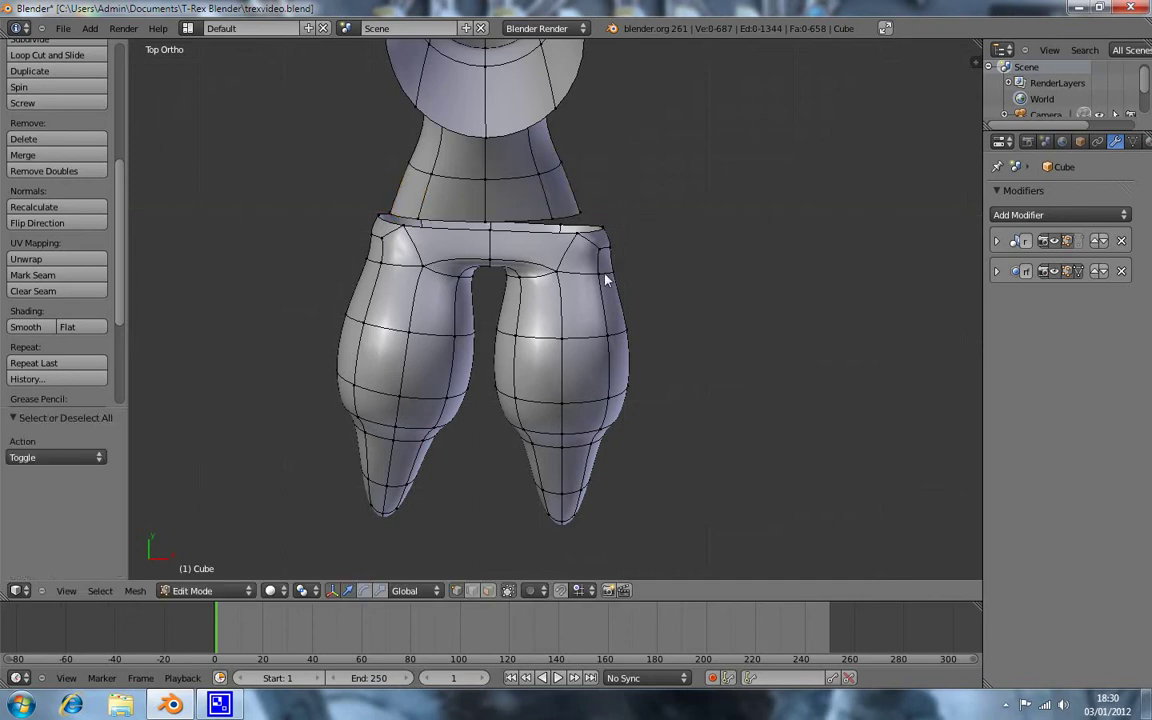
pyautogui.press('z')
pyautogui.press('b')
pyautogui.moveTo(309, 206); pyautogui.dragTo(676, 514)
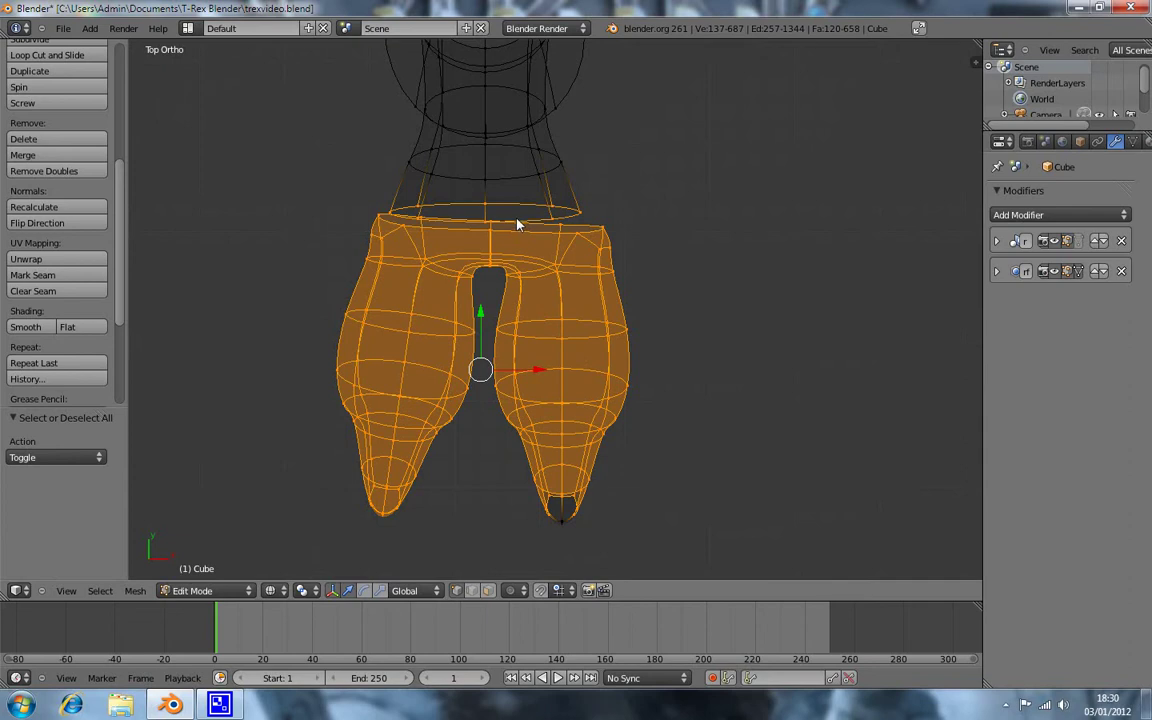
pyautogui.press('a')
pyautogui.press('b')
pyautogui.moveTo(690, 262); pyautogui.dragTo(455, 470)
pyautogui.press('b')
pyautogui.moveTo(200, 300); pyautogui.dragTo(470, 525)
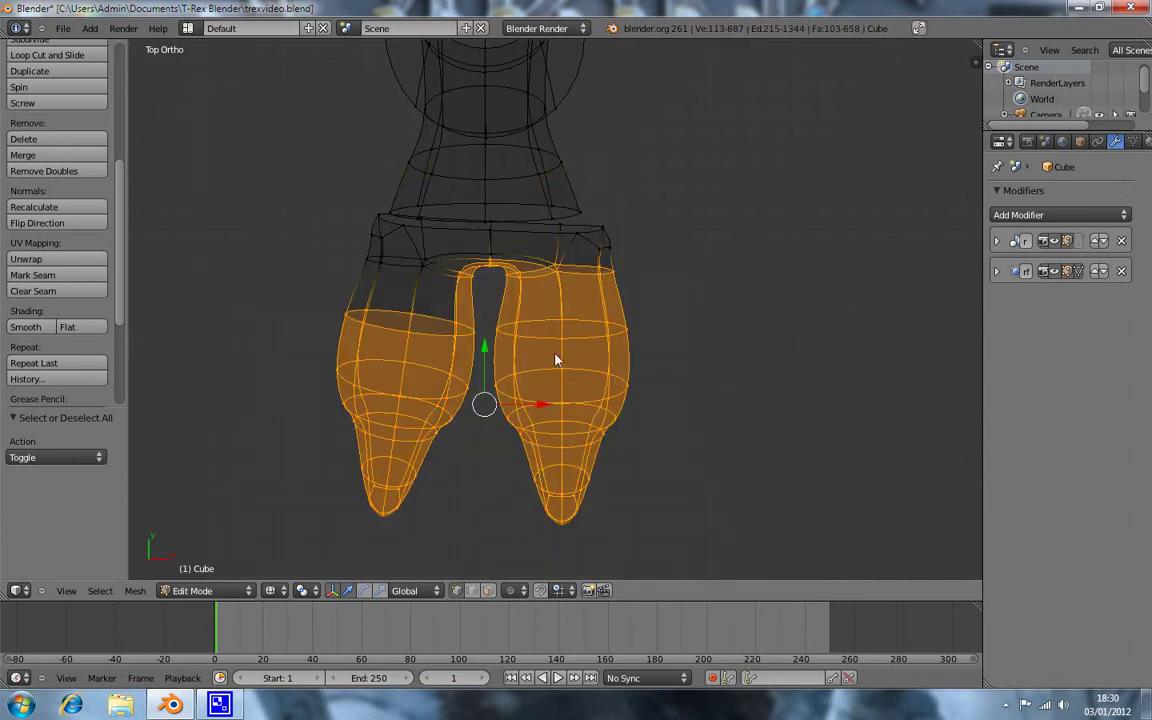
pyautogui.keyDown('alt'); pyautogui.keyDown('shift'); pyautogui.rightClick(540, 240); pyautogui.keyUp('shift'); pyautogui.keyUp('alt')
pyautogui.keyDown('shift'); pyautogui.rightClick(425, 258); pyautogui.keyUp('shift')
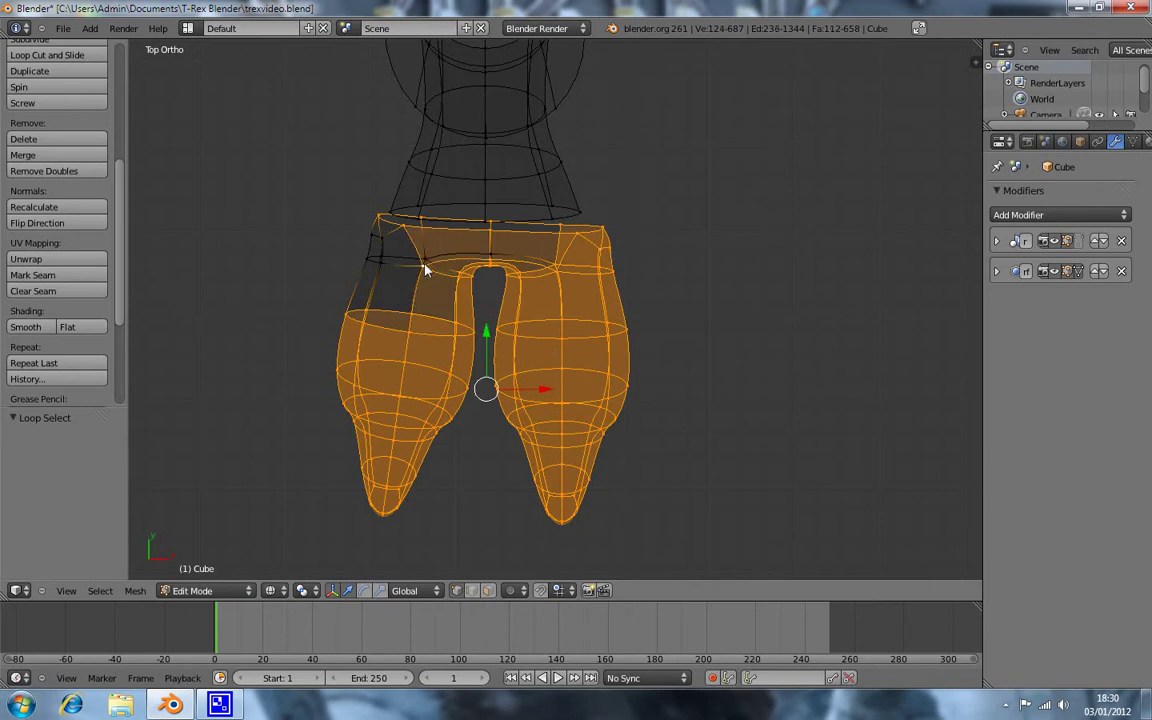
pyautogui.keyDown('shift'); pyautogui.rightClick(375, 242); pyautogui.keyUp('shift')
pyautogui.keyDown('shift'); pyautogui.rightClick(378, 243); pyautogui.keyUp('shift')
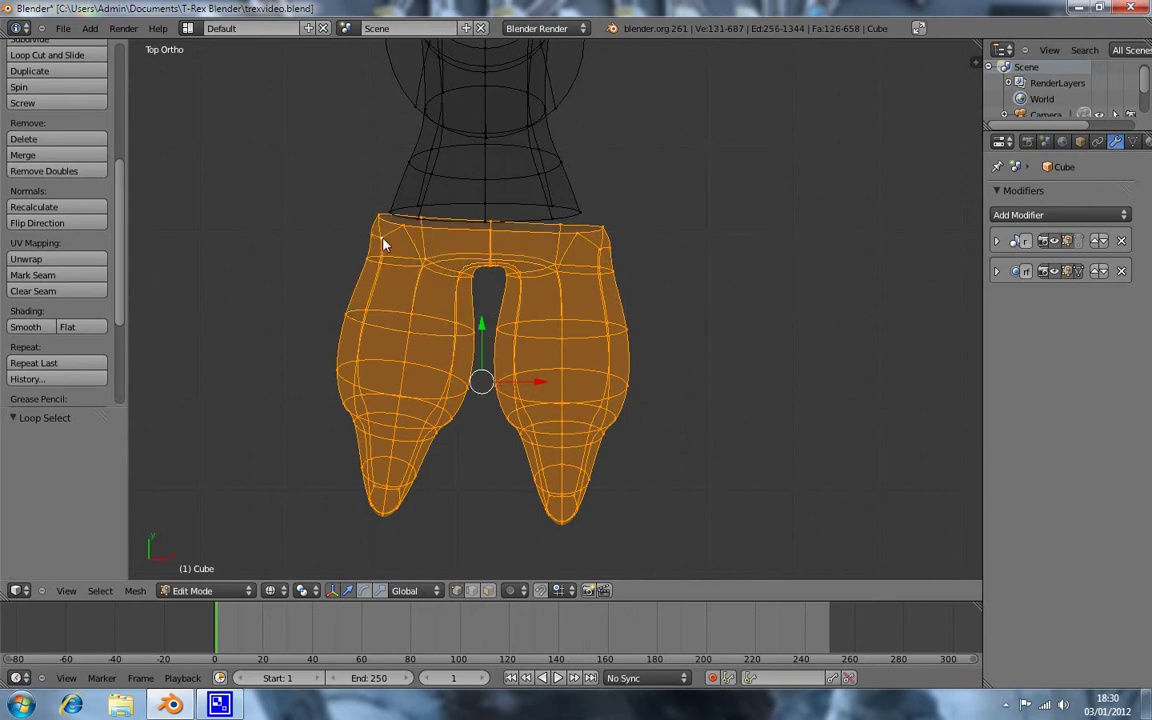
# Step: Nudge the hand 0.000941 along X into line with the forearm, then return to solid shading
pyautogui.press('g')
pyautogui.press('x')
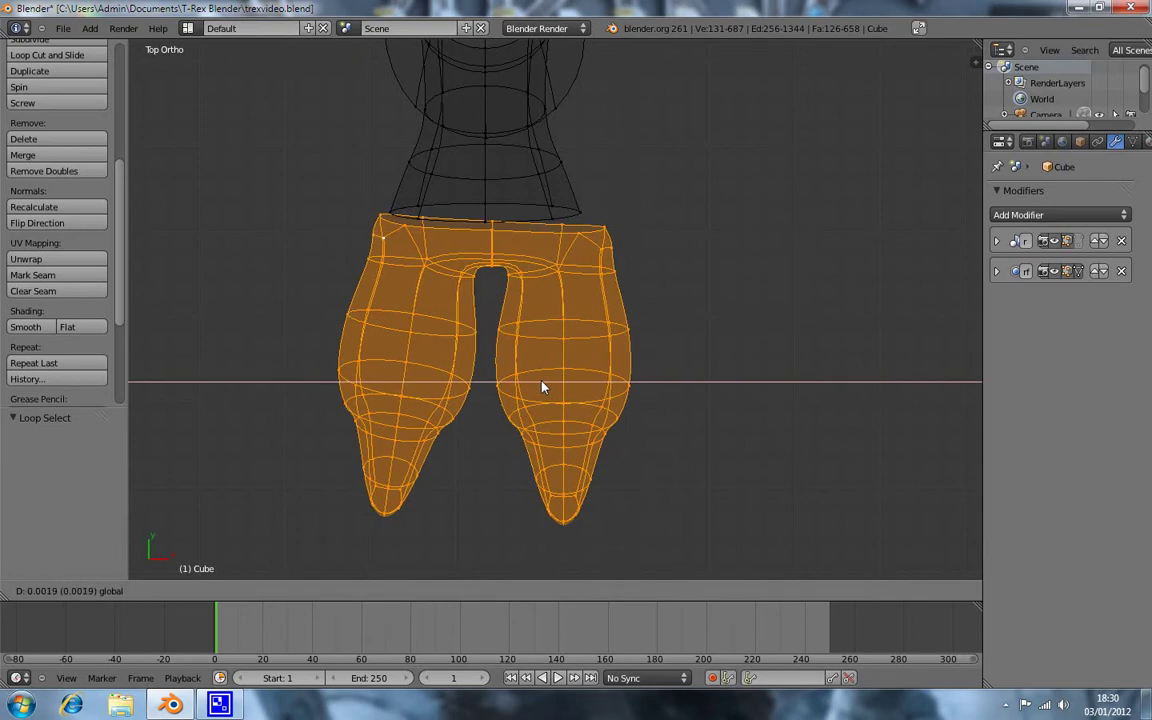
pyautogui.click(543, 387)
pyautogui.press('r')
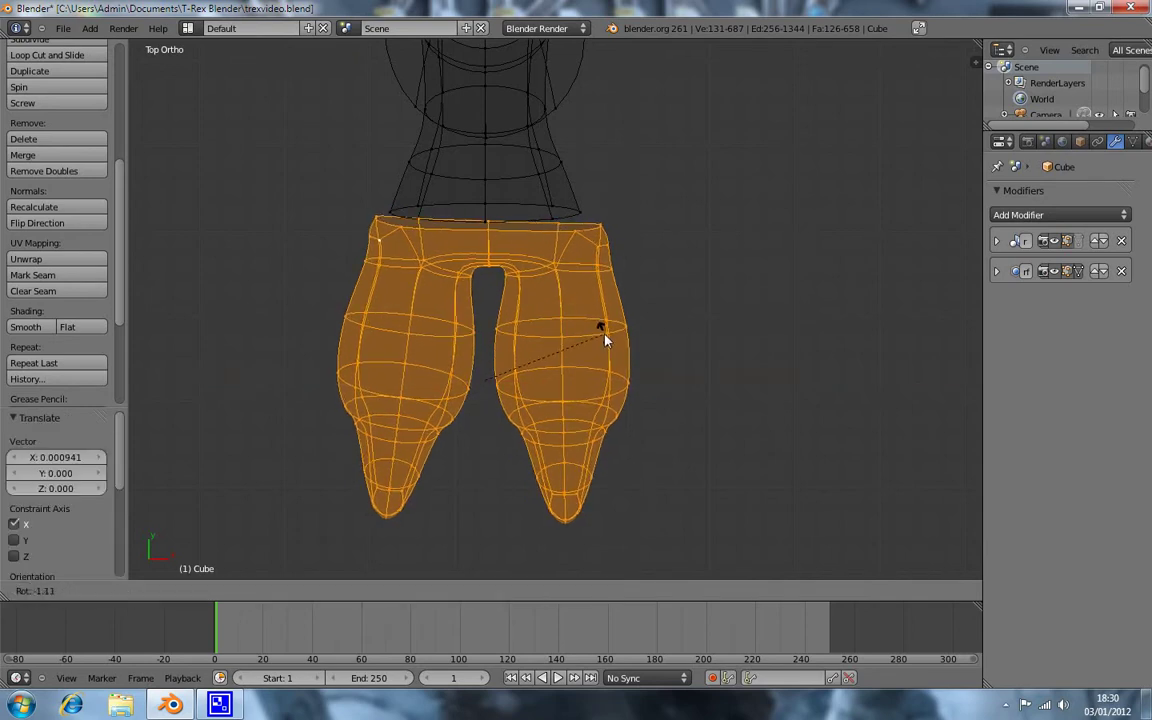
pyautogui.rightClick(604, 338)
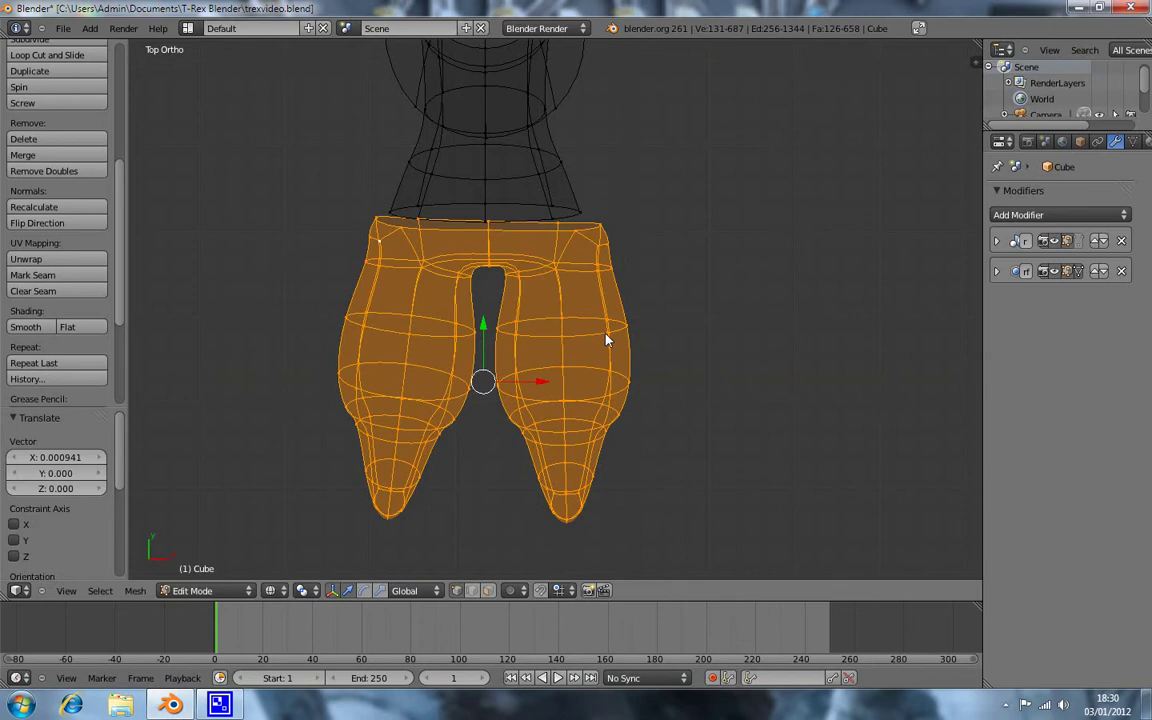
pyautogui.press('a')
pyautogui.press('z')
pyautogui.moveTo(625, 260)
pyautogui.mouseDown(button='middle')
pyautogui.moveTo(460, 175)
pyautogui.moveTo(673, 210)
pyautogui.moveTo(551, 321)
pyautogui.moveTo(486, 271)
pyautogui.moveTo(547, 304)
pyautogui.mouseUp(button='middle')
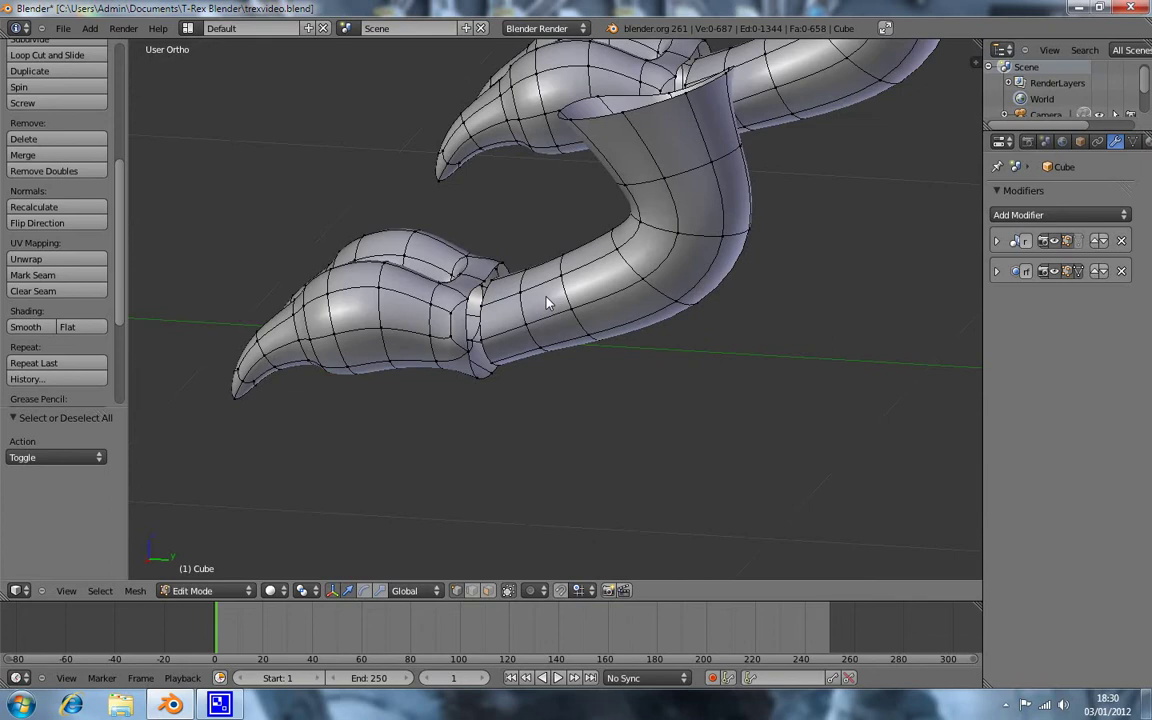
# Step: Add a second wrist seam vertex to the selection, try Remove Doubles, then undo it
pyautogui.moveTo(483, 370)
pyautogui.mouseDown(button='middle')
pyautogui.moveTo(525, 406)
pyautogui.moveTo(550, 486)
pyautogui.moveTo(570, 472)
pyautogui.moveTo(520, 423)
pyautogui.moveTo(558, 329)
pyautogui.moveTo(505, 323)
pyautogui.mouseUp(button='middle')
pyautogui.scroll(2, 547, 333)
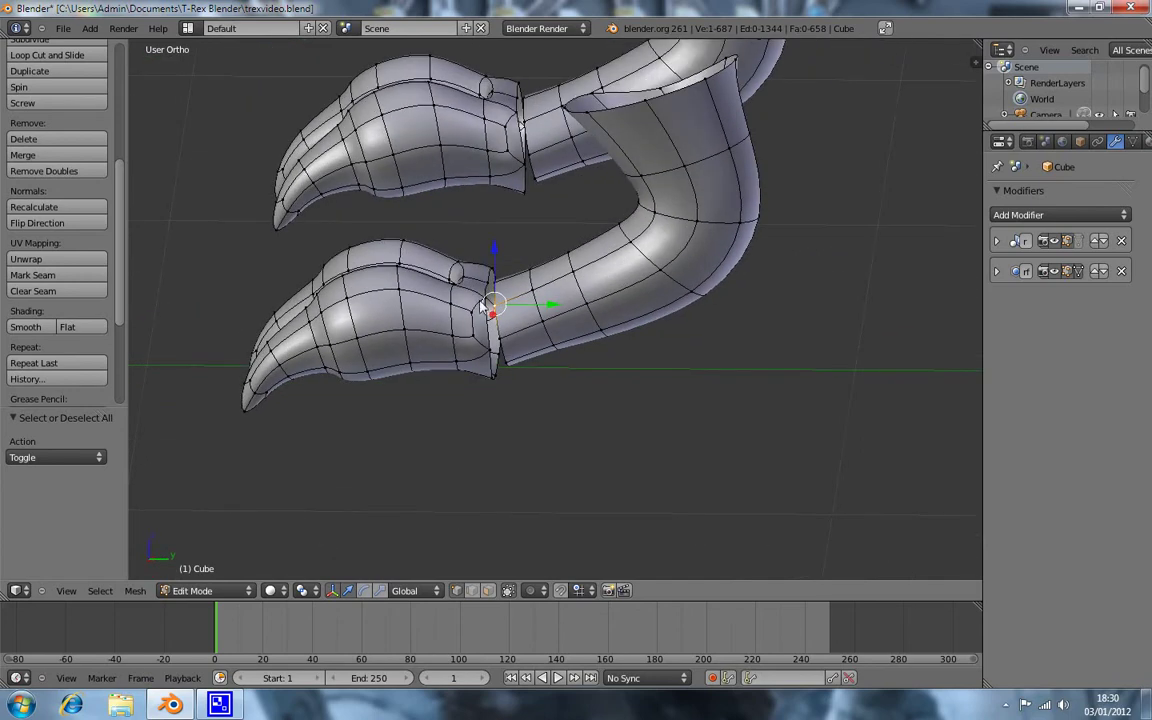
pyautogui.keyDown('shift'); pyautogui.rightClick(496, 309); pyautogui.keyUp('shift')
pyautogui.press('w')
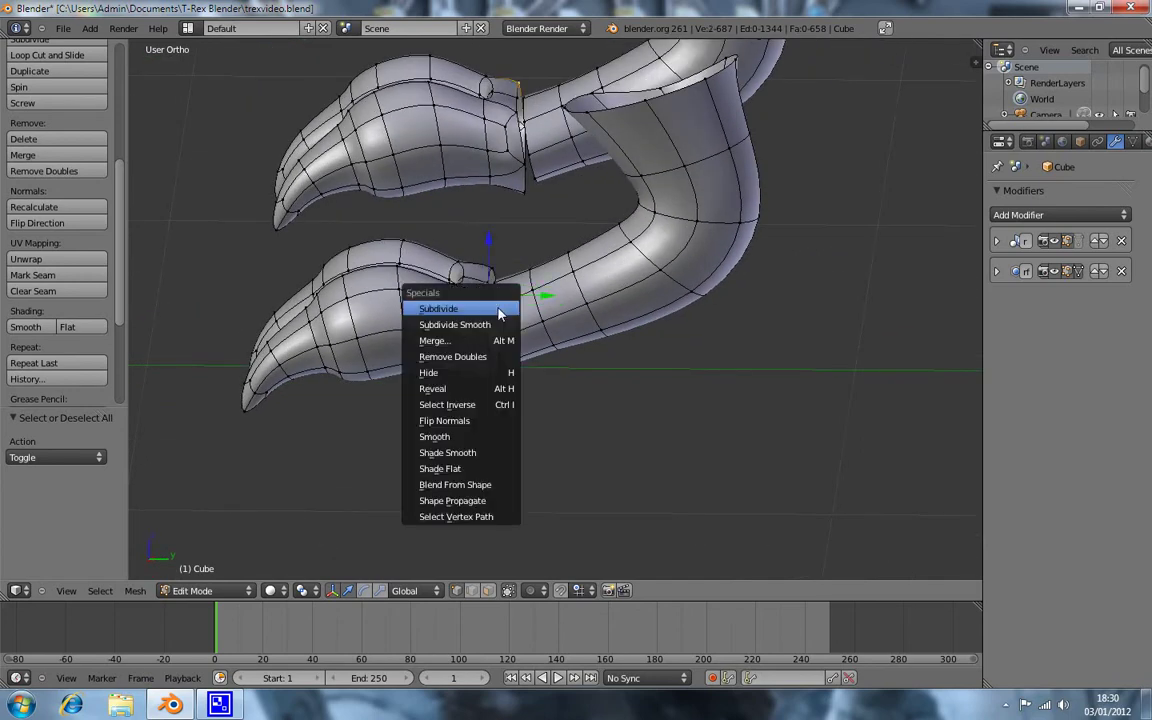
pyautogui.click(496, 356)
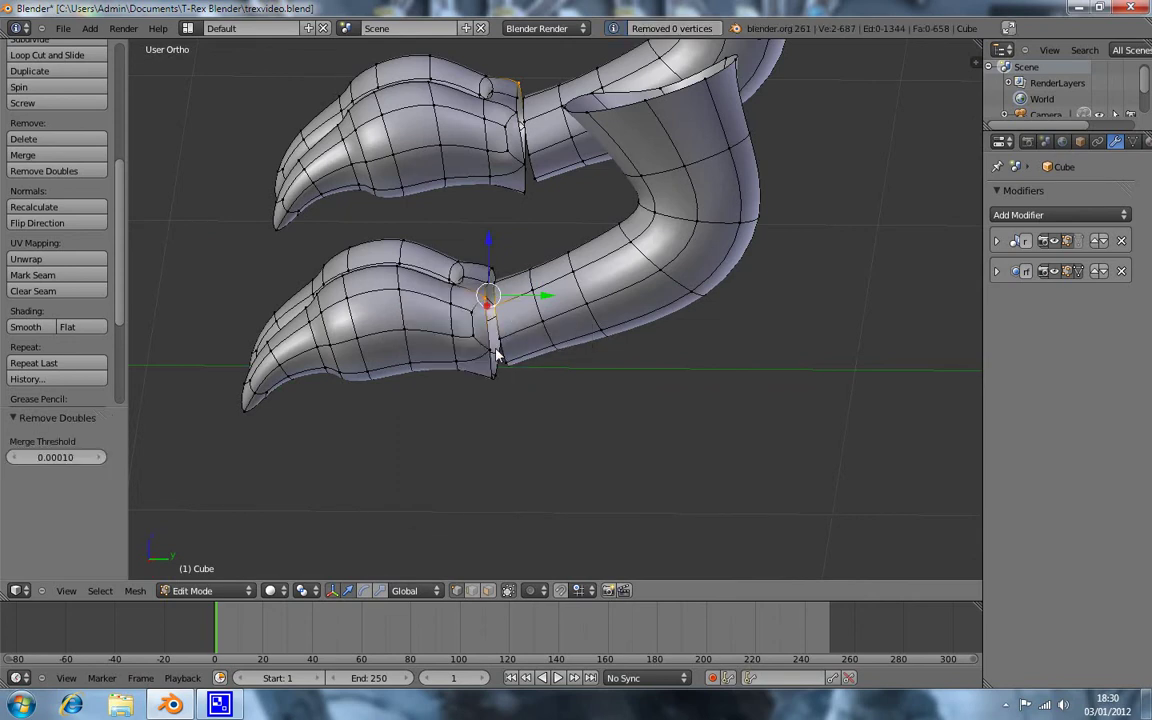
pyautogui.hotkey('ctrl', 'z')
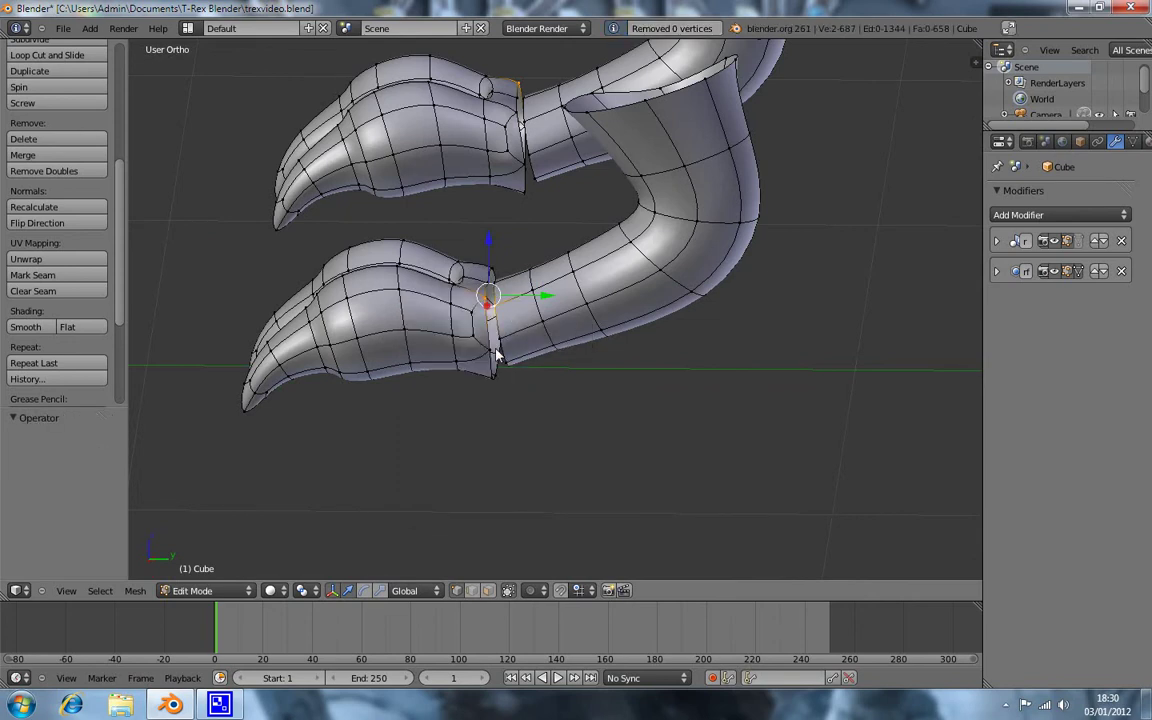
# Step: Weld the selected wrist seam vertices with Merge At Last
pyautogui.press('w')
pyautogui.click(510, 302)
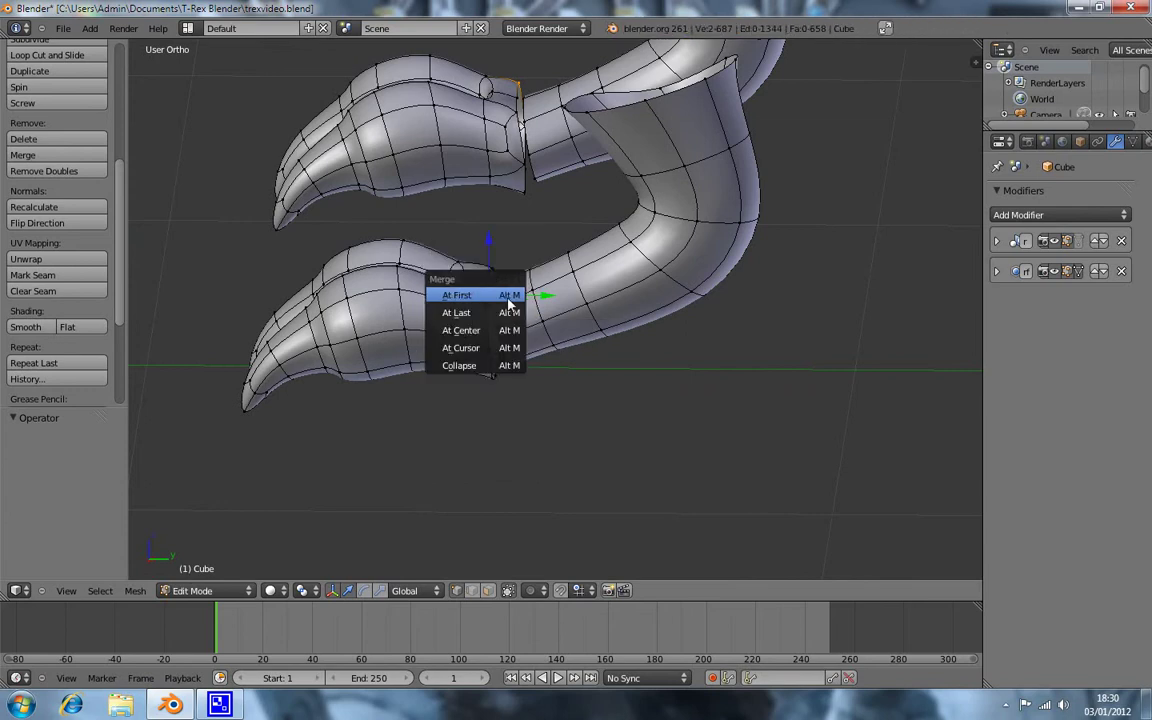
pyautogui.click(514, 315)
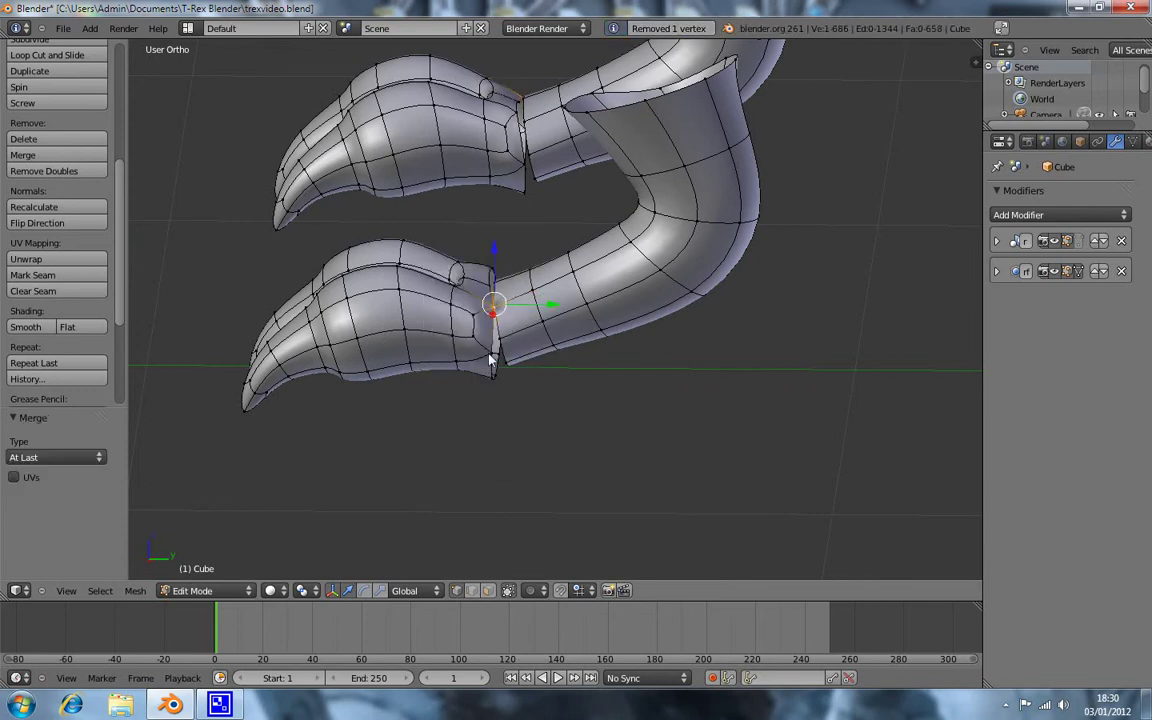
pyautogui.press('w')
pyautogui.click(521, 347)
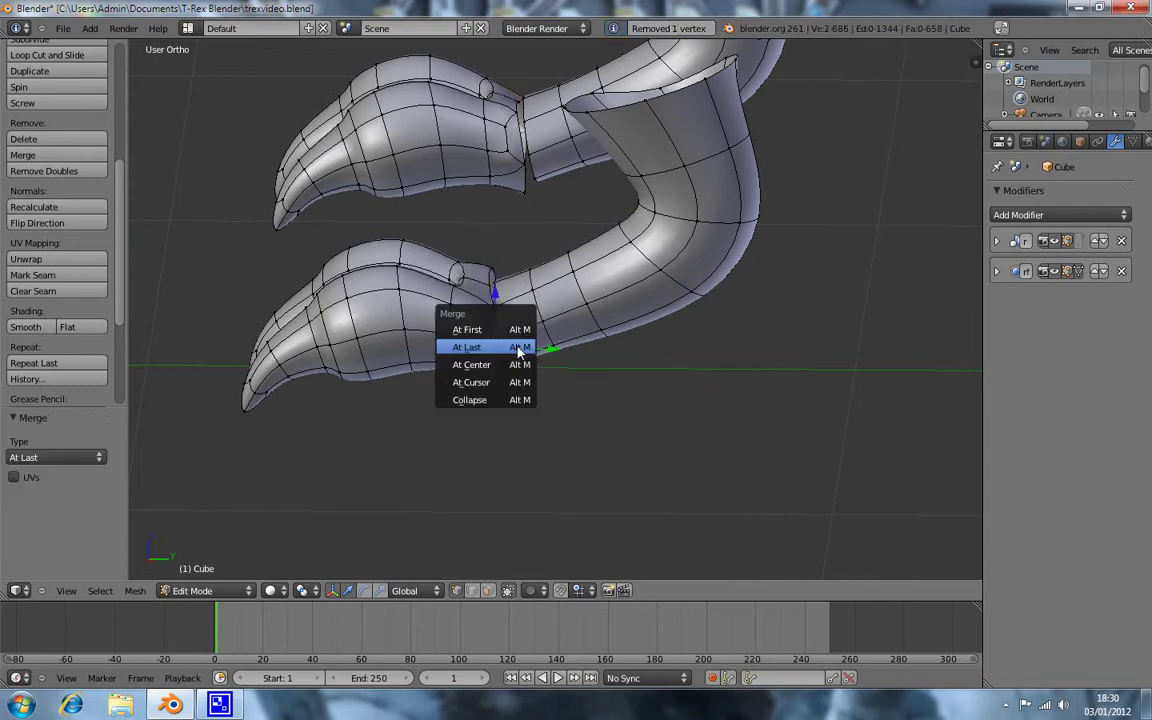
pyautogui.click(520, 343)
# Step: Merge another part of the seam, then weld the next matching vertex pair at the last vertex
pyautogui.moveTo(518, 352); pyautogui.dragTo(492, 278, button='middle')
pyautogui.press('w')
pyautogui.click(515, 274)
pyautogui.click(515, 272)
pyautogui.moveTo(512, 275)
pyautogui.mouseDown(button='middle')
pyautogui.moveTo(512, 328)
pyautogui.moveTo(476, 386)
pyautogui.moveTo(481, 440)
pyautogui.moveTo(433, 346)
pyautogui.moveTo(466, 383)
pyautogui.moveTo(506, 399)
pyautogui.moveTo(470, 360)
pyautogui.moveTo(510, 407)
pyautogui.moveTo(436, 311)
pyautogui.moveTo(490, 330)
pyautogui.moveTo(512, 318)
pyautogui.mouseUp(button='middle')
pyautogui.keyDown('shift'); pyautogui.rightClick(512, 328); pyautogui.keyUp('shift')
pyautogui.press('w')
pyautogui.click(514, 329)
pyautogui.click(514, 324)
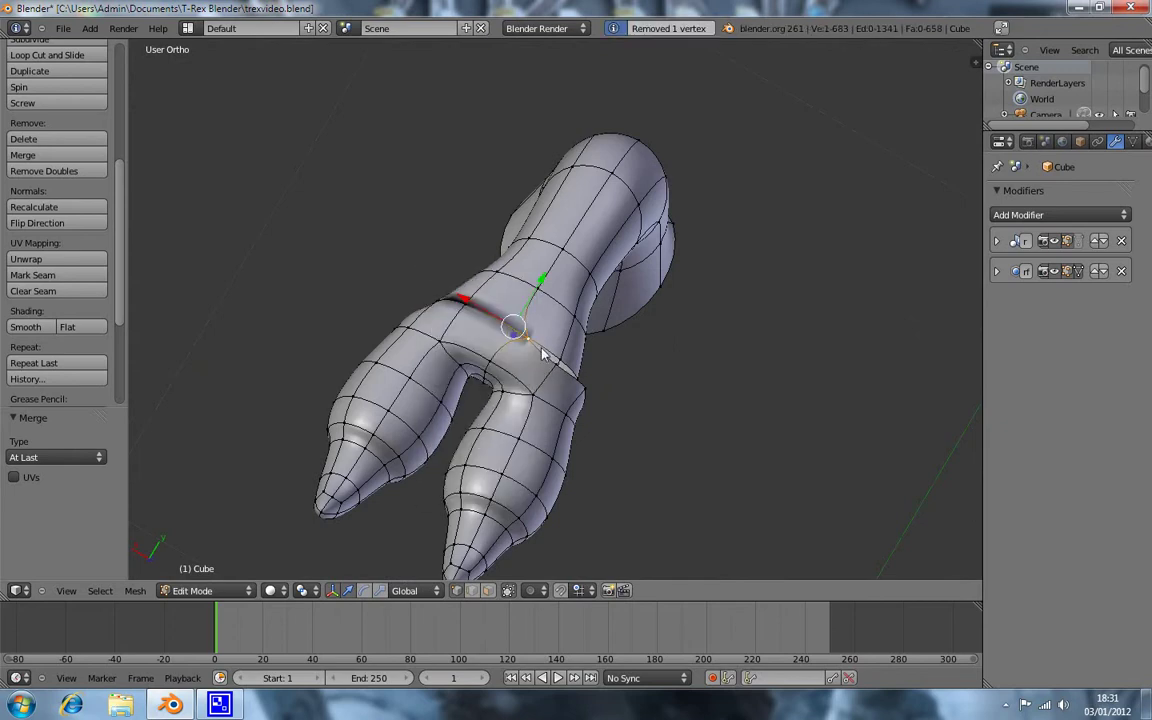
# Step: Weld two more seam vertex pairs At Last, working toward the other wrist seam
pyautogui.moveTo(568, 386); pyautogui.dragTo(537, 338, button='middle')
pyautogui.keyDown('shift'); pyautogui.rightClick(522, 326); pyautogui.keyUp('shift')
pyautogui.press('w')
pyautogui.click(525, 325)
pyautogui.click(525, 326)
pyautogui.moveTo(617, 388)
pyautogui.mouseDown(button='middle')
pyautogui.moveTo(527, 357)
pyautogui.moveTo(484, 307)
pyautogui.mouseUp(button='middle')
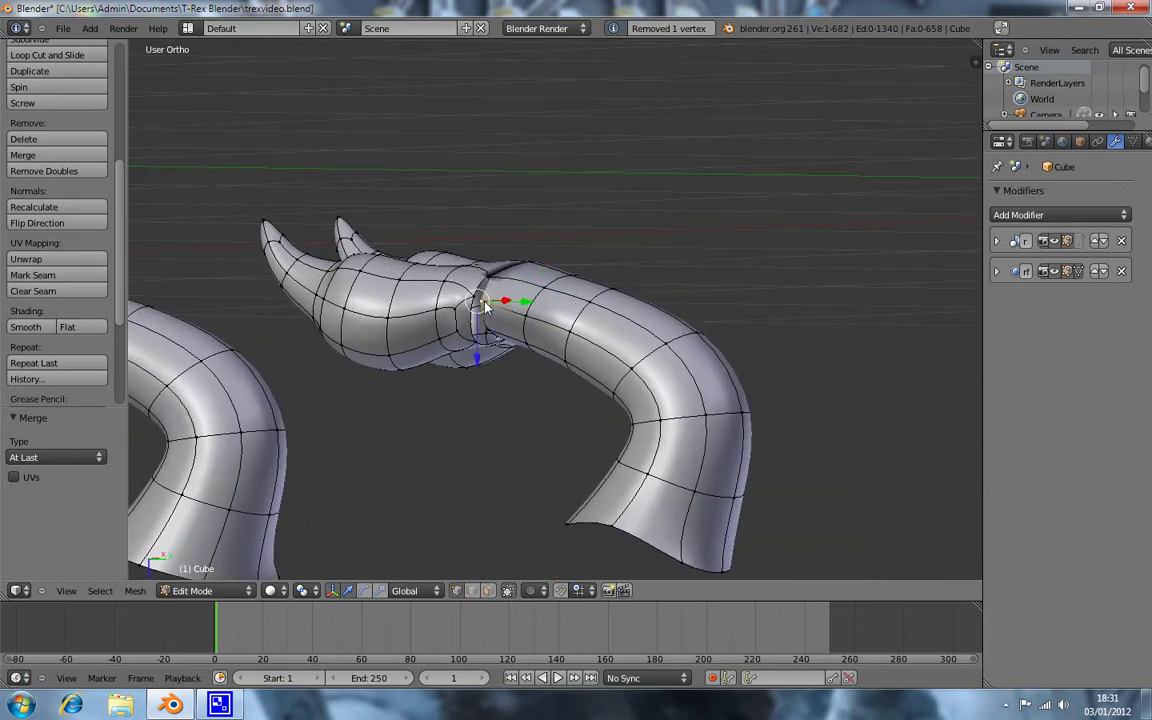
pyautogui.keyDown('shift'); pyautogui.rightClick(466, 288); pyautogui.keyUp('shift')
pyautogui.press('w')
pyautogui.click(495, 311)
pyautogui.click(495, 312)
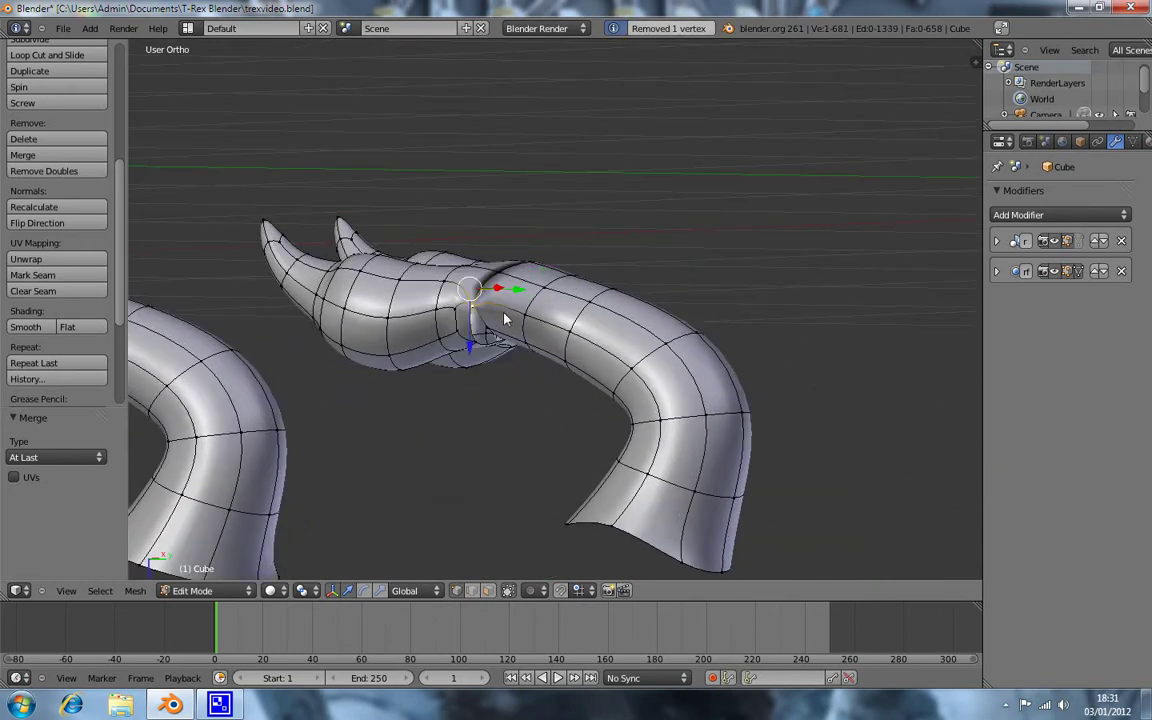
# Step: Weld the final two seam vertex pairs At Last and zoom in on the welded wrist
pyautogui.scroll(-2, 500, 326)
pyautogui.moveTo(500, 326)
pyautogui.mouseDown(button='middle')
pyautogui.moveTo(489, 238)
pyautogui.moveTo(508, 311)
pyautogui.mouseUp(button='middle')
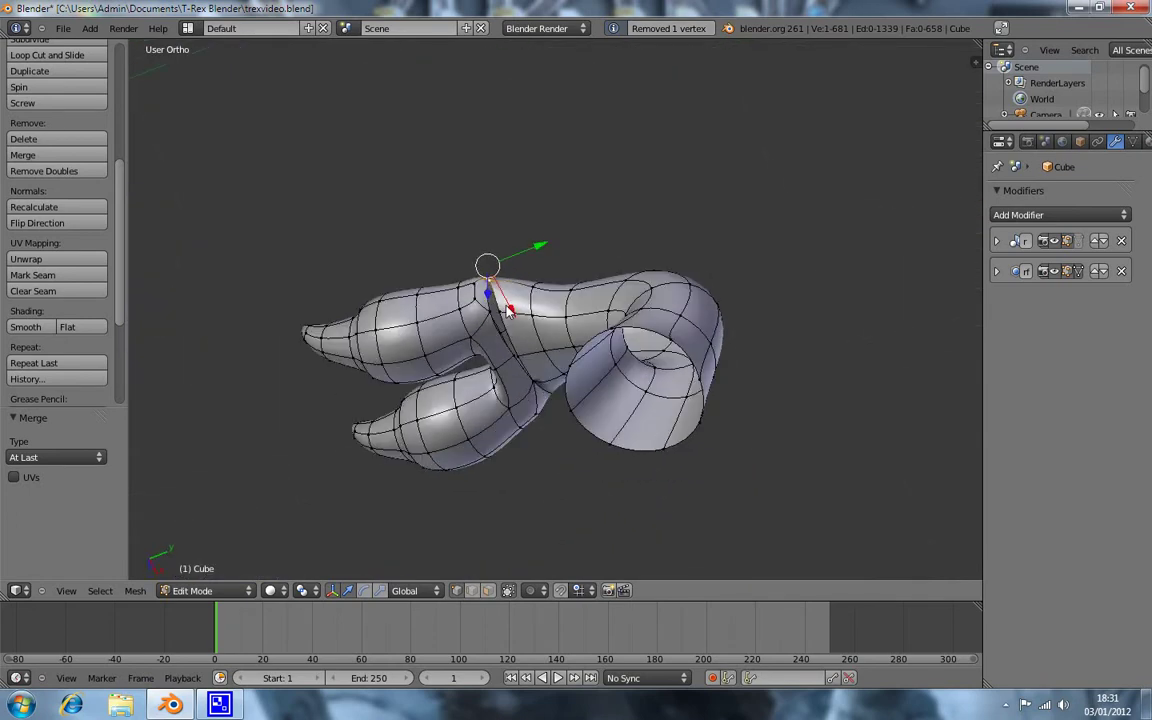
pyautogui.keyDown('shift'); pyautogui.rightClick(486, 303); pyautogui.keyUp('shift')
pyautogui.press('w')
pyautogui.click(514, 323)
pyautogui.click(516, 323)
pyautogui.moveTo(522, 328); pyautogui.dragTo(511, 336, button='middle')
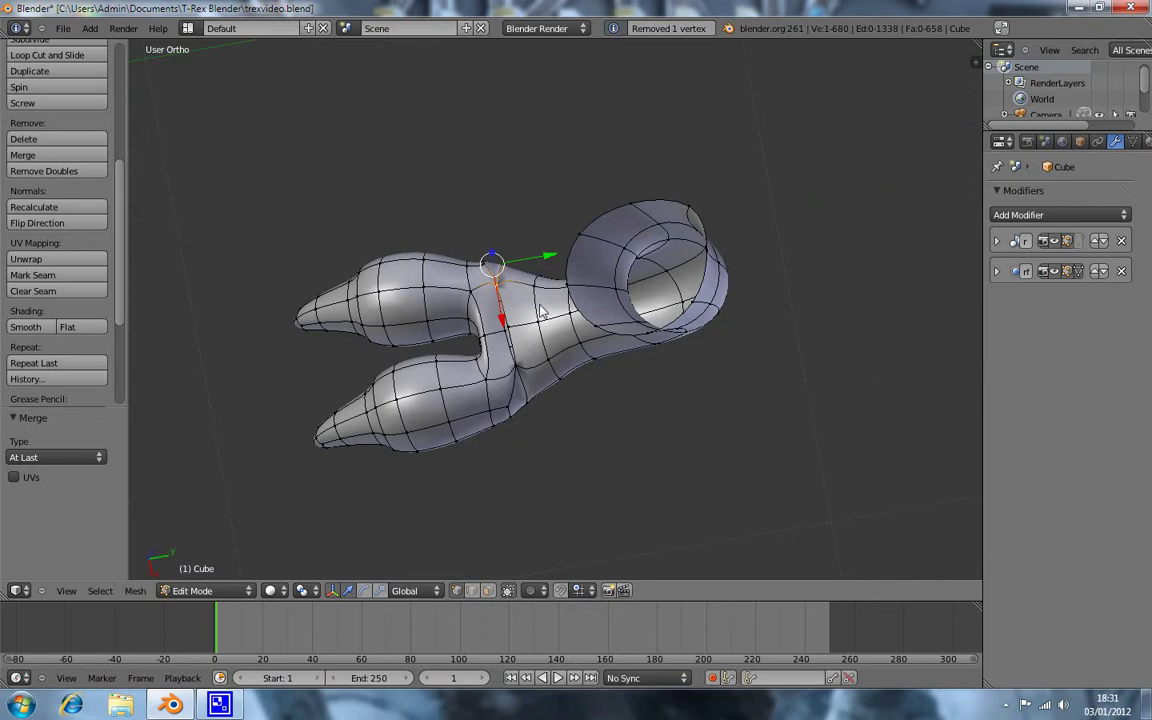
pyautogui.keyDown('shift'); pyautogui.rightClick(506, 331); pyautogui.keyUp('shift')
pyautogui.press('w')
pyautogui.click(516, 331)
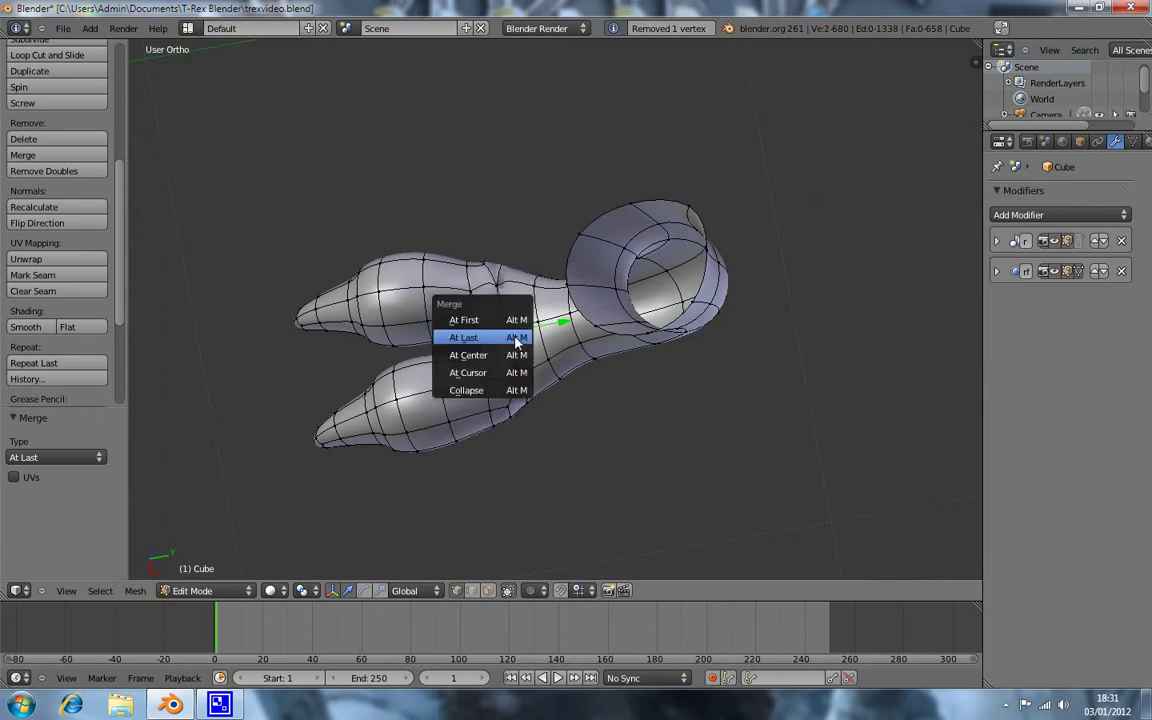
pyautogui.click(516, 331)
pyautogui.moveTo(563, 375); pyautogui.dragTo(663, 342, button='middle')
pyautogui.moveTo(553, 391)
pyautogui.mouseDown(button='middle')
pyautogui.moveTo(738, 287)
pyautogui.moveTo(671, 347)
pyautogui.moveTo(411, 427)
pyautogui.moveTo(248, 416)
pyautogui.moveTo(260, 419)
pyautogui.mouseUp(button='middle')
# Step: Switch to face select mode and pick several faces along the wrist seam
pyautogui.scroll(3, 579, 437)
pyautogui.scroll(3, 514, 453)
pyautogui.scroll(2, 461, 427)
pyautogui.moveTo(461, 427)
pyautogui.mouseDown(button='middle')
pyautogui.moveTo(463, 391)
pyautogui.moveTo(423, 474)
pyautogui.mouseUp(button='middle')
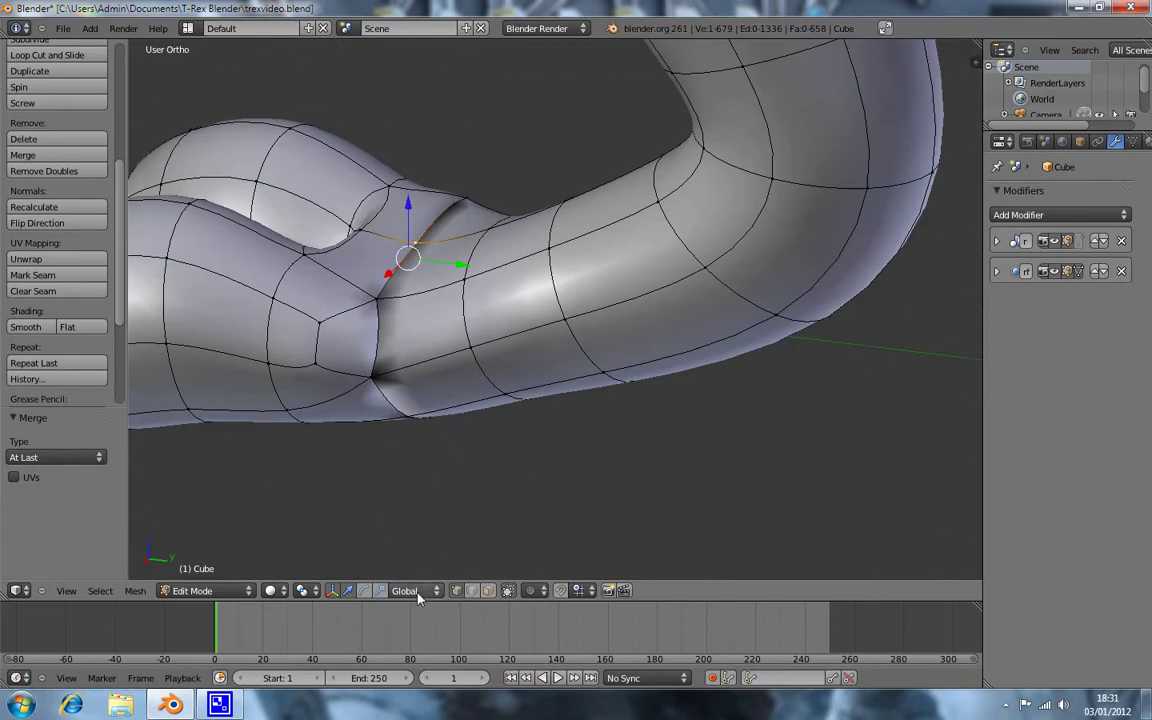
pyautogui.click(488, 590)
pyautogui.rightClick(419, 324)
pyautogui.rightClick(470, 238)
pyautogui.rightClick(465, 232)
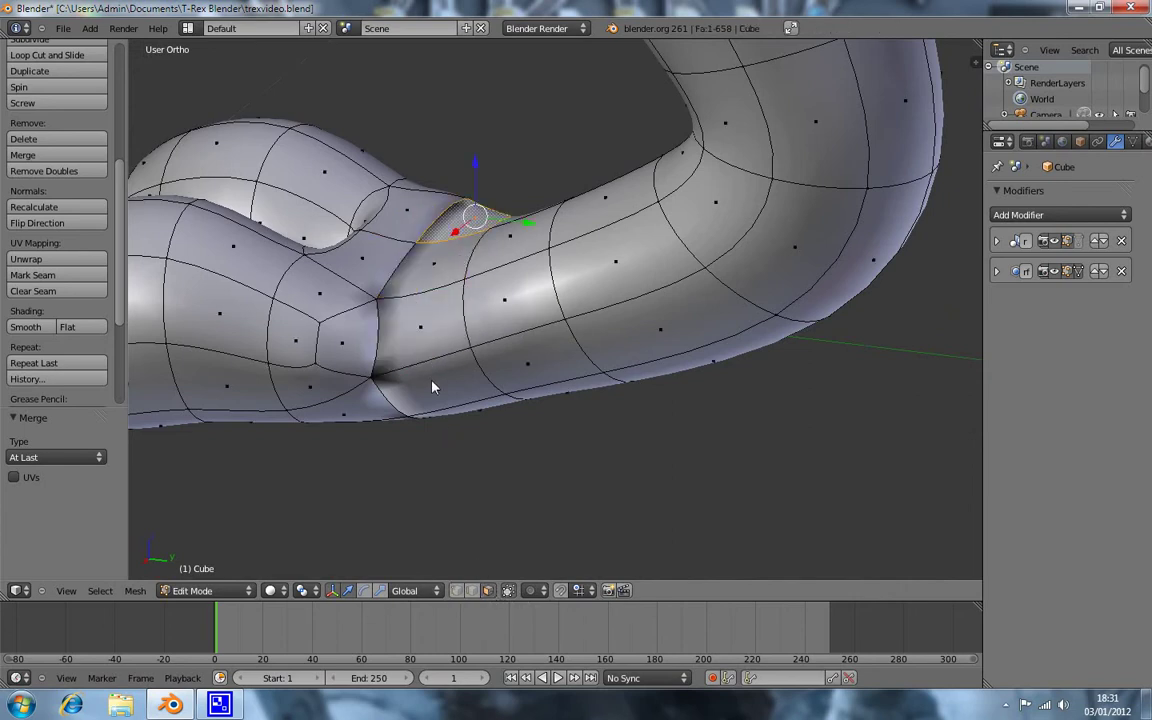
pyautogui.rightClick(440, 400)
# Step: Check front and right views, deselect all faces, and orbit until the feet face the viewer
pyautogui.moveTo(448, 425)
pyautogui.mouseDown(button='middle')
pyautogui.moveTo(471, 245)
pyautogui.moveTo(463, 283)
pyautogui.mouseUp(button='middle')
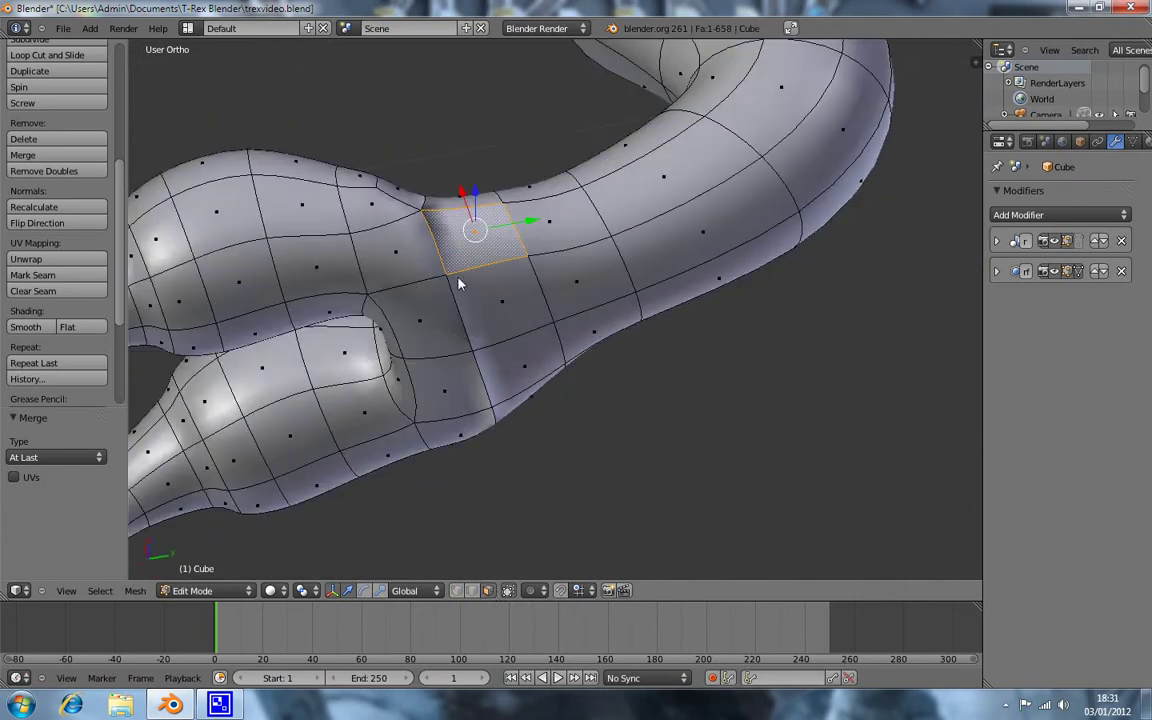
pyautogui.press('KP_1')
pyautogui.press('KP_3')
pyautogui.scroll(-3, 463, 344)
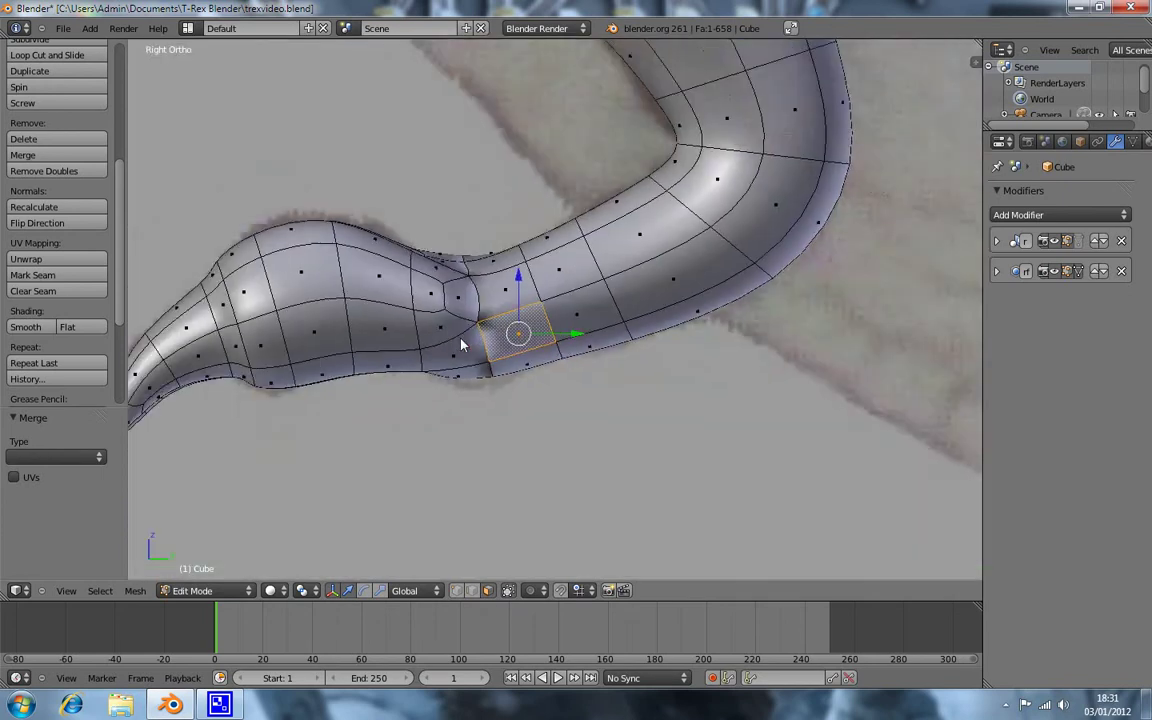
pyautogui.scroll(-3, 463, 344)
pyautogui.press('a')
pyautogui.scroll(-2, 567, 318)
pyautogui.moveTo(567, 318)
pyautogui.mouseDown(button='middle')
pyautogui.moveTo(597, 314)
pyautogui.moveTo(663, 363)
pyautogui.moveTo(771, 360)
pyautogui.moveTo(681, 411)
pyautogui.moveTo(926, 476)
pyautogui.mouseUp(button='middle')
pyautogui.scroll(3, 575, 348)
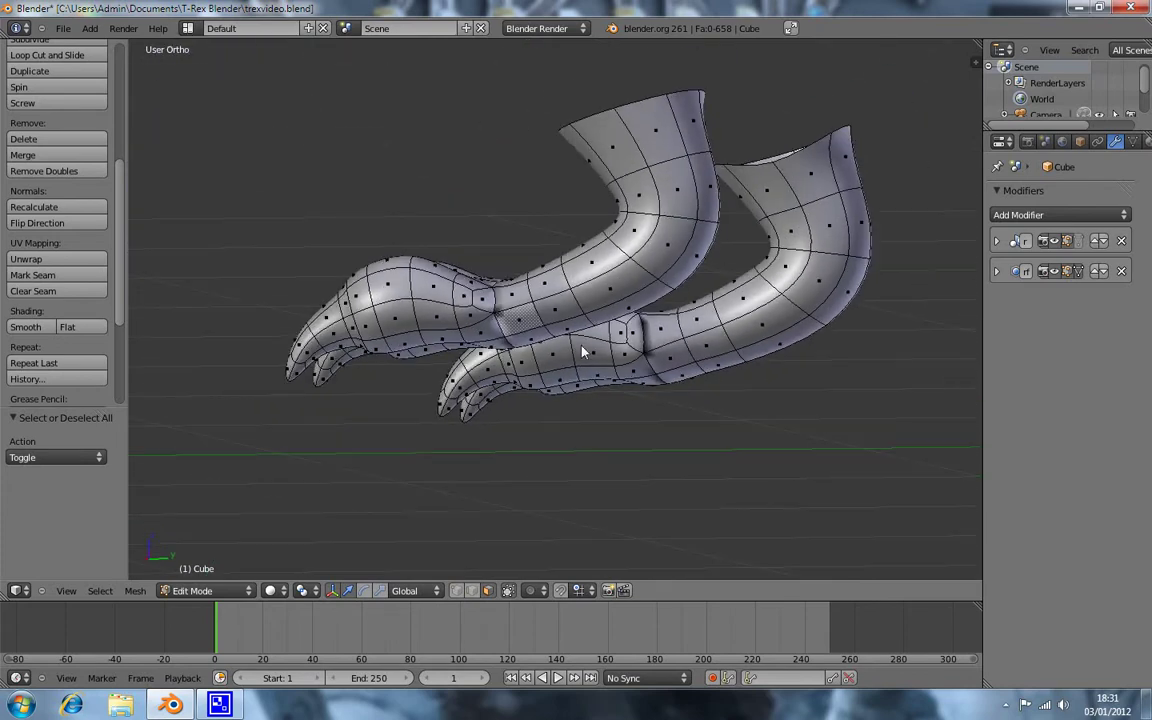
# Step: Select faces down the leg tube, near the wrist, and along the toe
pyautogui.rightClick(607, 150)
pyautogui.rightClick(630, 193)
pyautogui.rightClick(627, 224)
pyautogui.rightClick(590, 262)
pyautogui.rightClick(508, 288)
pyautogui.rightClick(478, 290)
pyautogui.rightClick(385, 283)
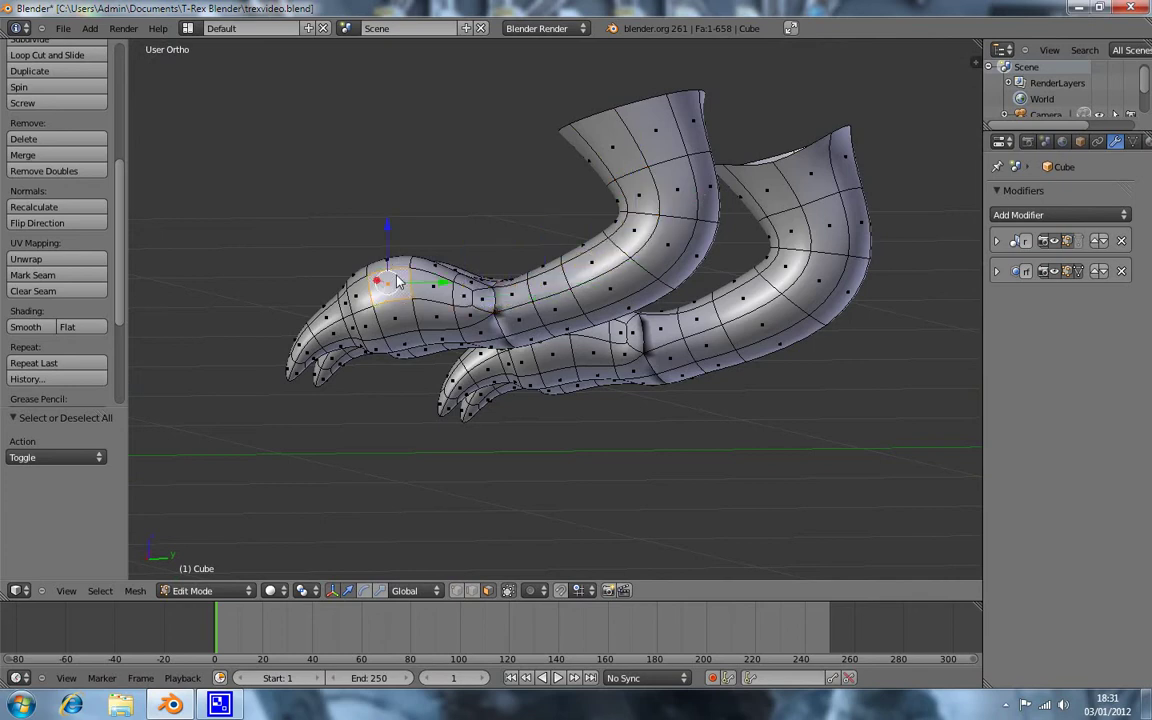
pyautogui.rightClick(510, 294)
pyautogui.rightClick(627, 252)
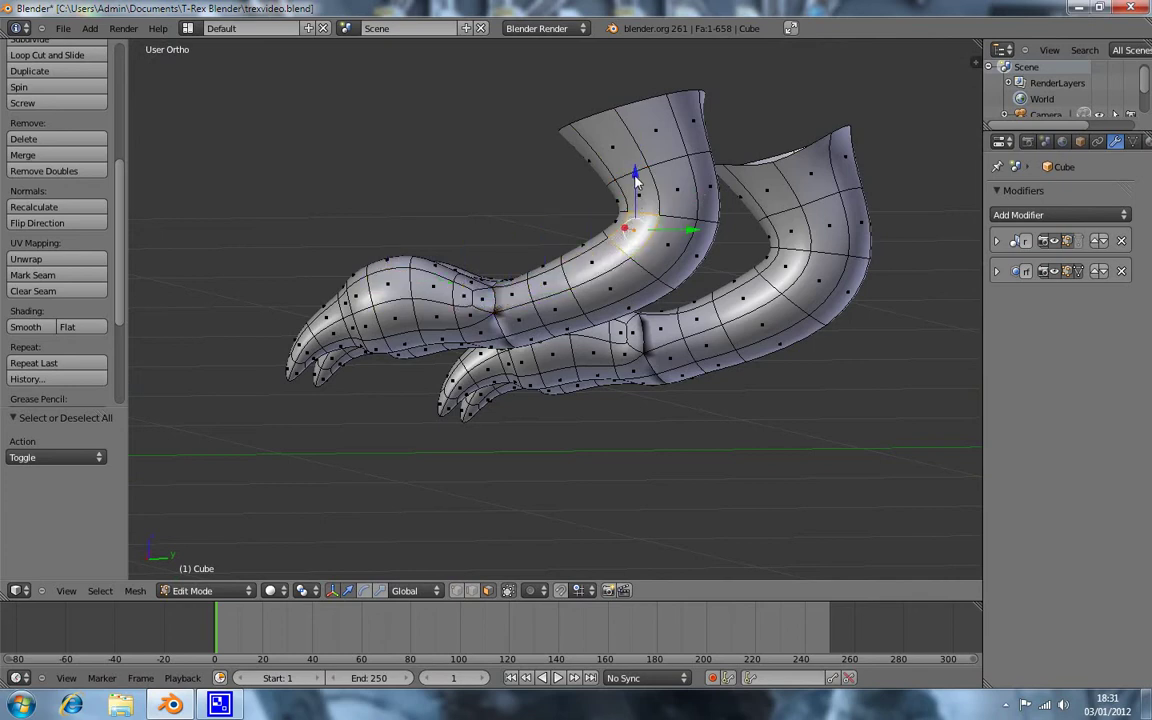
# Step: Select faces at the neck junction and sphere top, then turn the foot over
pyautogui.moveTo(635, 178); pyautogui.dragTo(580, 355, button='middle')
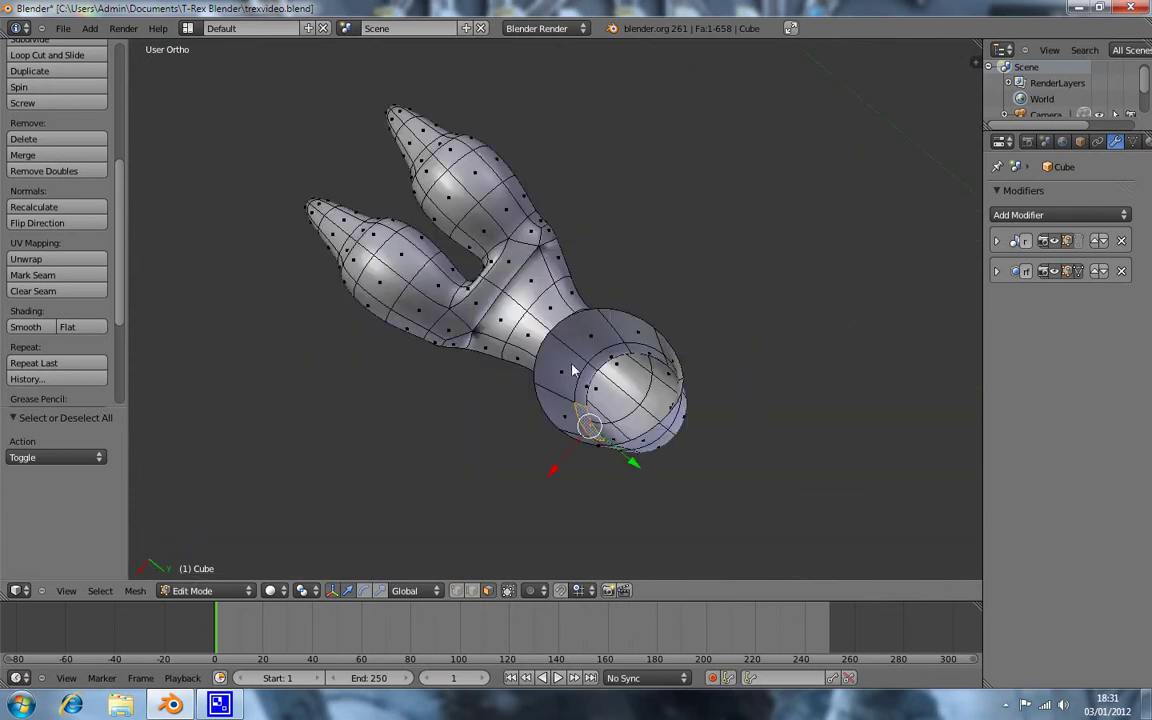
pyautogui.rightClick(561, 379)
pyautogui.rightClick(590, 362)
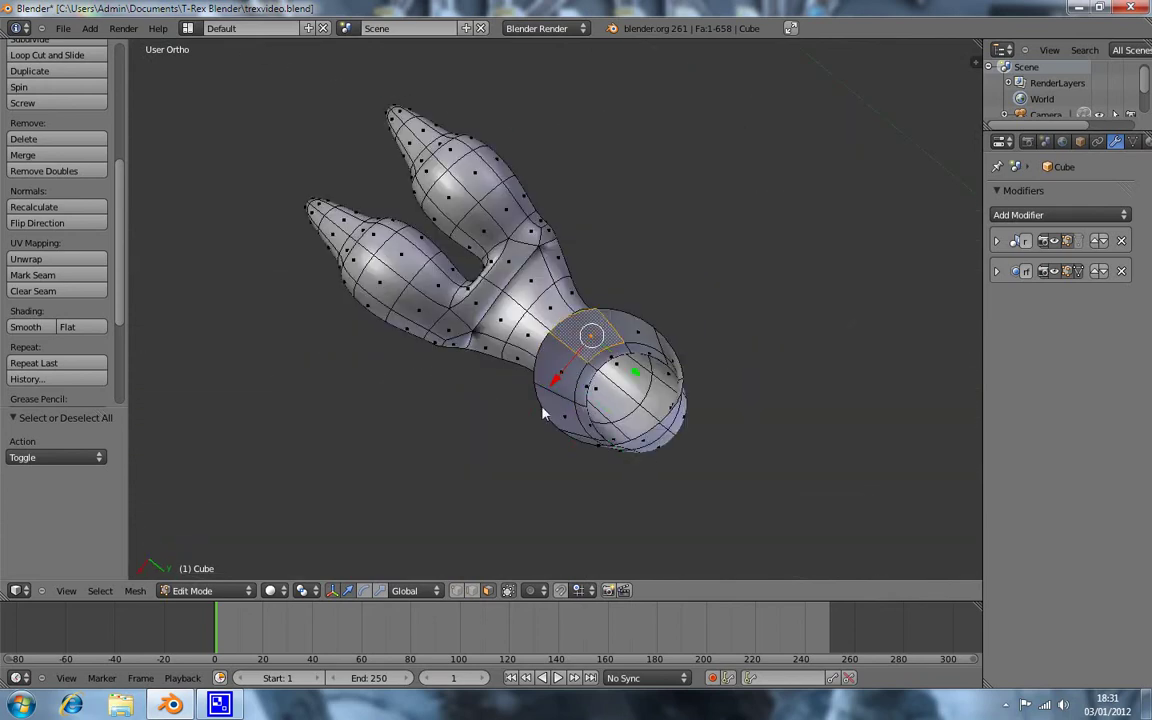
pyautogui.moveTo(505, 357)
pyautogui.mouseDown(button='middle')
pyautogui.moveTo(627, 321)
pyautogui.moveTo(460, 398)
pyautogui.moveTo(621, 178)
pyautogui.moveTo(605, 162)
pyautogui.mouseUp(button='middle')
pyautogui.moveTo(678, 348)
pyautogui.mouseDown(button='middle')
pyautogui.moveTo(617, 365)
pyautogui.moveTo(560, 406)
pyautogui.moveTo(563, 391)
pyautogui.moveTo(510, 366)
pyautogui.mouseUp(button='middle')
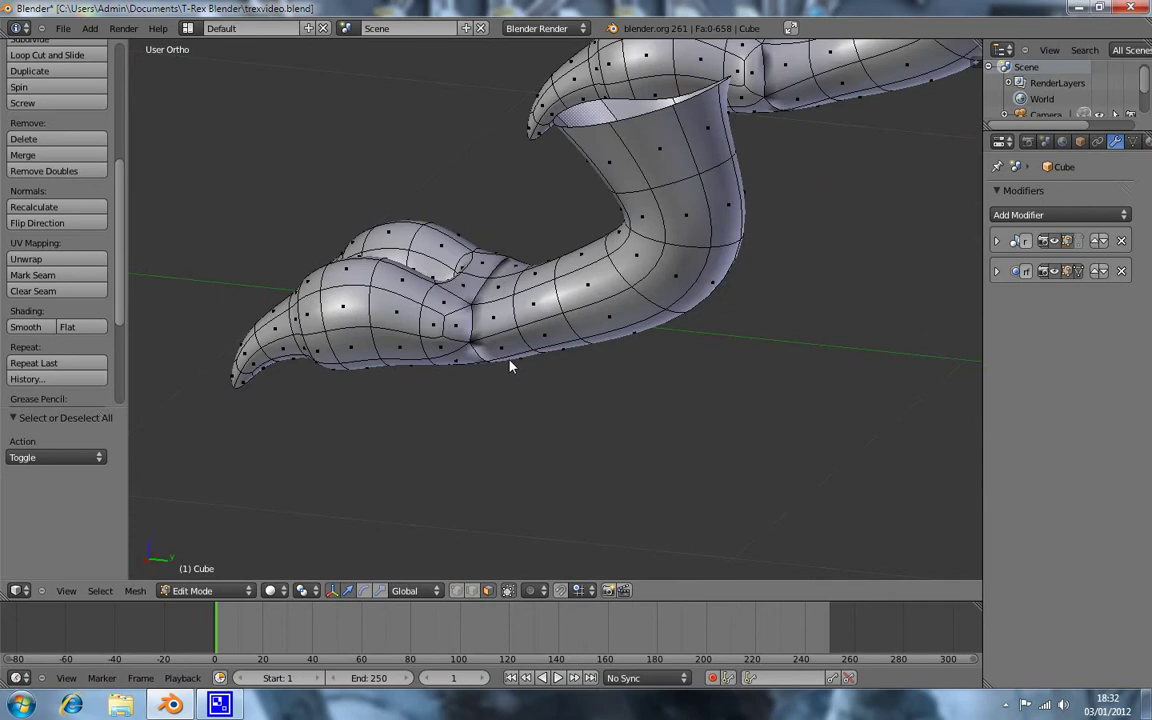
# Step: Inspect individual wrist seam faces, then deselect everything and orbit to view the leg upright
pyautogui.scroll(2, 515, 363)
pyautogui.rightClick(470, 320)
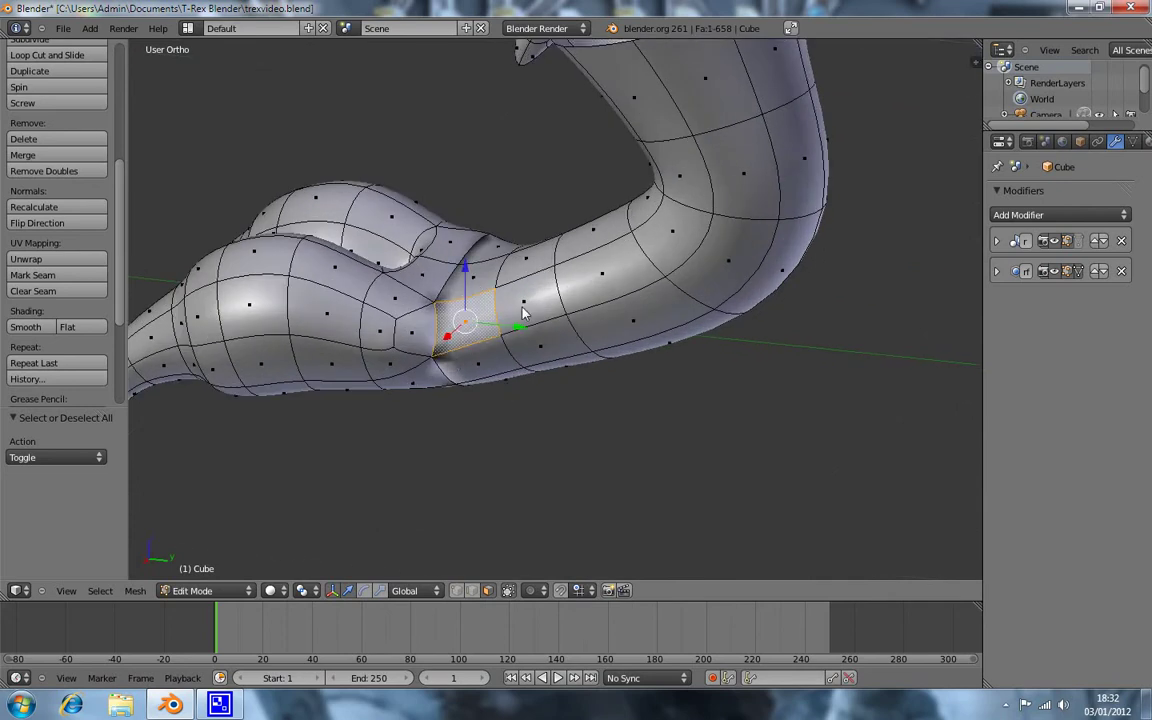
pyautogui.press('g')
pyautogui.rightClick(452, 320)
pyautogui.rightClick(483, 385)
pyautogui.rightClick(462, 308)
pyautogui.press('a')
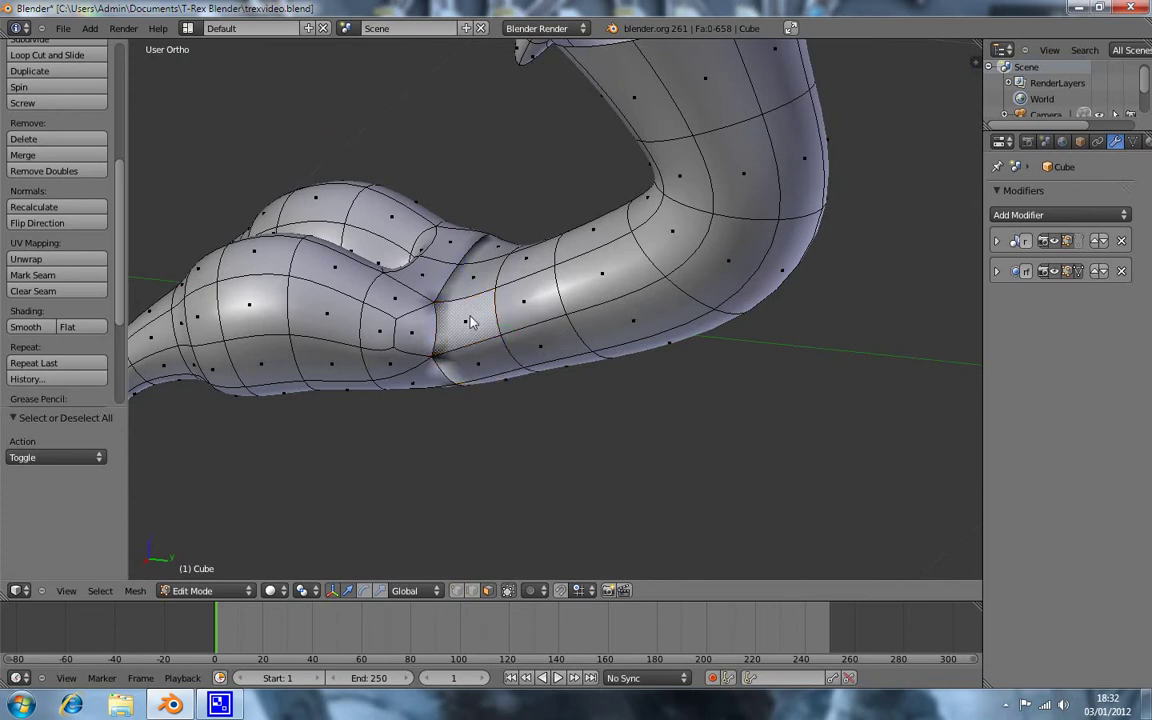
pyautogui.moveTo(525, 276); pyautogui.dragTo(475, 331, button='middle')
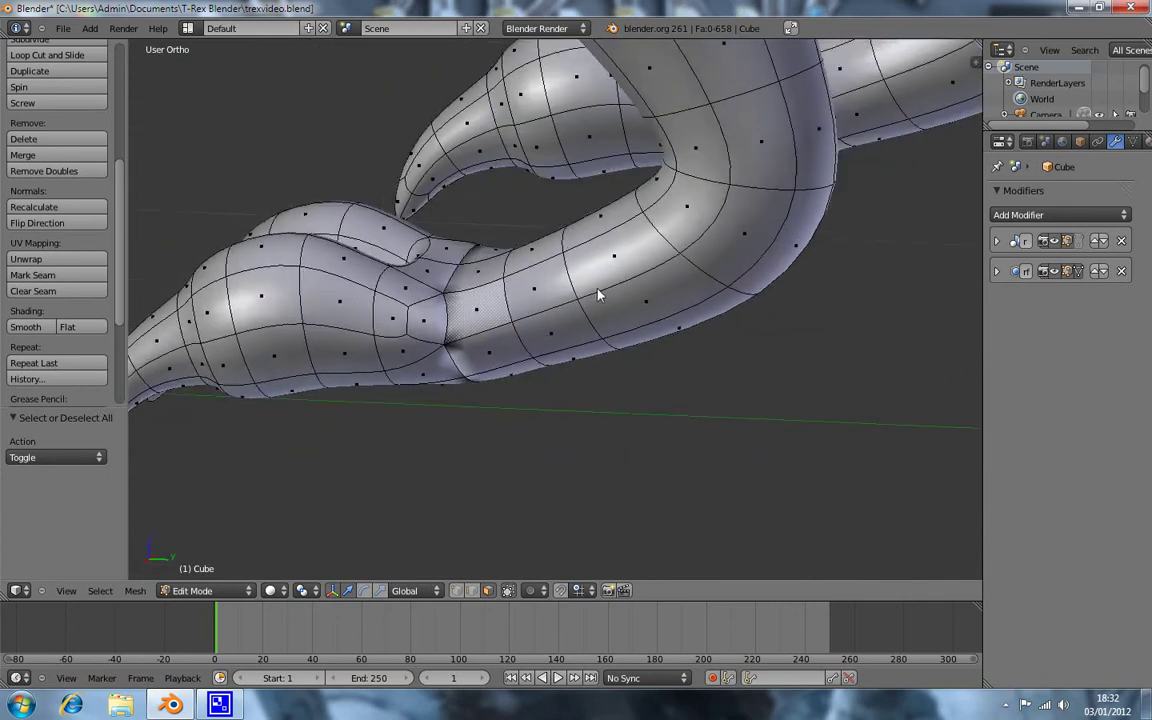
pyautogui.moveTo(550, 371)
pyautogui.mouseDown(button='middle')
pyautogui.moveTo(542, 303)
pyautogui.moveTo(548, 319)
pyautogui.mouseUp(button='middle')
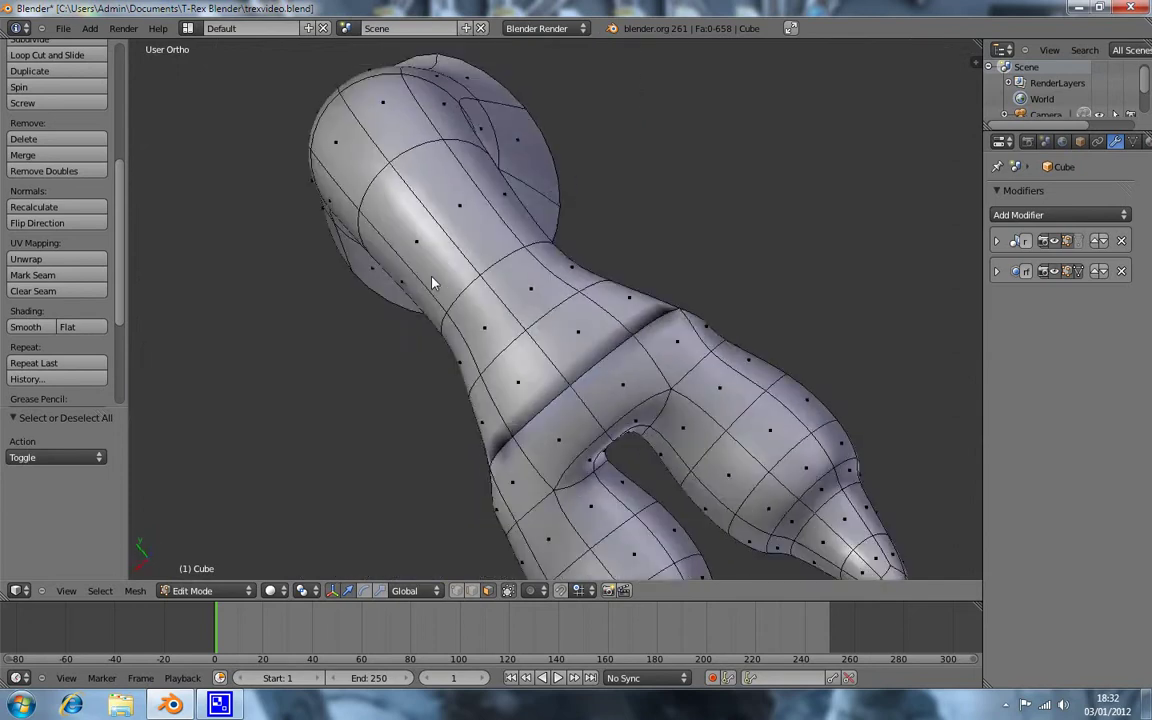
# Step: Select the six dark faces around the wrist seam
pyautogui.rightClick(578, 365)
pyautogui.keyDown('shift'); pyautogui.rightClick(560, 395); pyautogui.keyUp('shift')
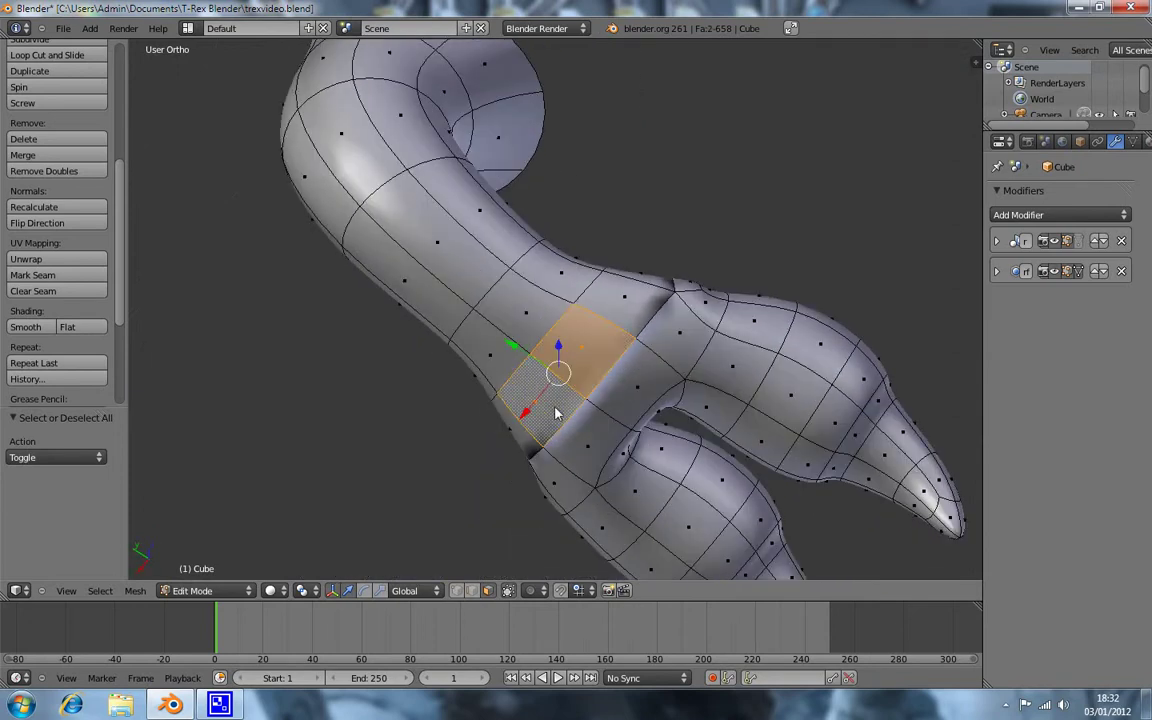
pyautogui.moveTo(643, 273)
pyautogui.mouseDown(button='middle')
pyautogui.moveTo(557, 378)
pyautogui.moveTo(565, 260)
pyautogui.mouseUp(button='middle')
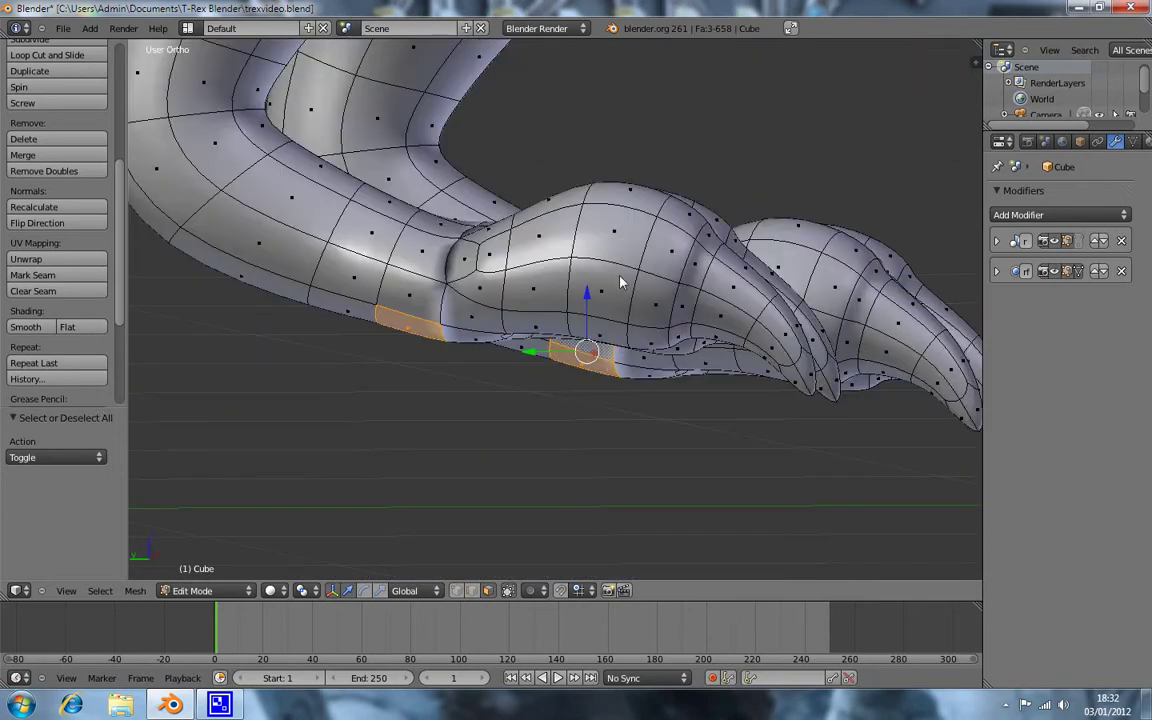
pyautogui.keyDown('shift'); pyautogui.rightClick(566, 260); pyautogui.keyUp('shift')
pyautogui.moveTo(714, 233)
pyautogui.mouseDown(button='middle')
pyautogui.moveTo(582, 397)
pyautogui.moveTo(522, 265)
pyautogui.moveTo(676, 406)
pyautogui.moveTo(457, 290)
pyautogui.moveTo(548, 296)
pyautogui.mouseUp(button='middle')
pyautogui.keyDown('shift'); pyautogui.rightClick(645, 310); pyautogui.keyUp('shift')
pyautogui.keyDown('shift'); pyautogui.rightClick(457, 290); pyautogui.keyUp('shift')
pyautogui.keyDown('shift'); pyautogui.rightClick(476, 330); pyautogui.keyUp('shift')
# Step: Flip the normals of the selected seam faces, deselect, and check the result
pyautogui.press('w')
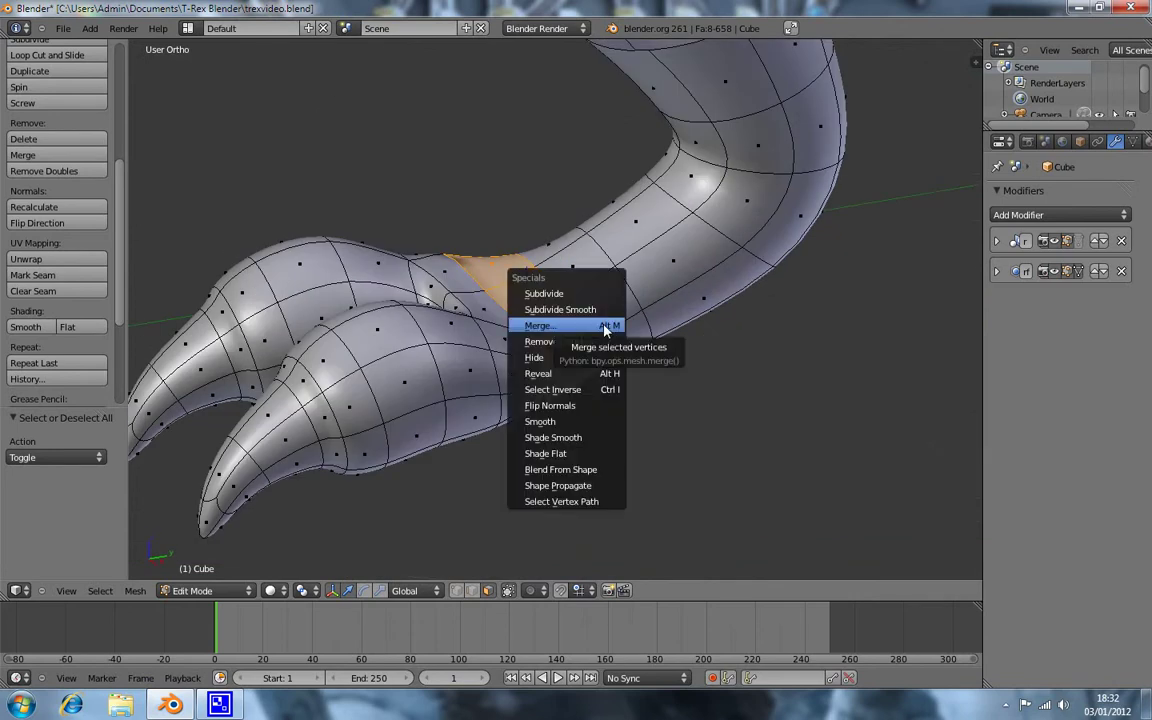
pyautogui.click(579, 413)
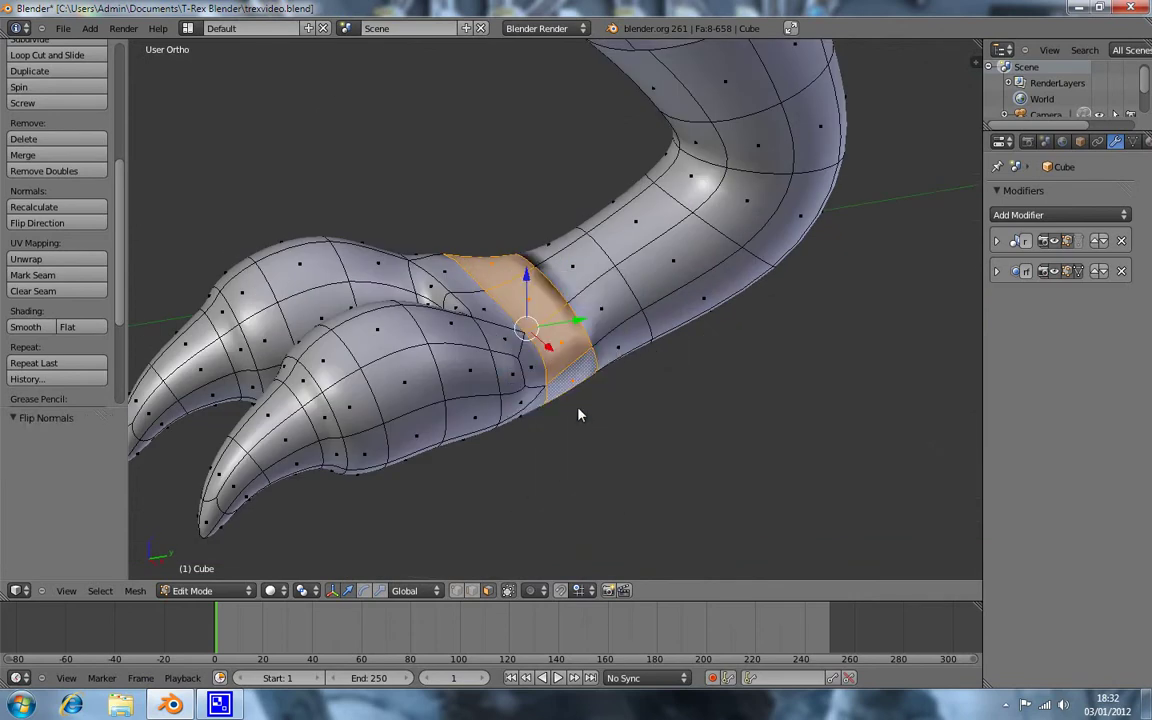
pyautogui.press('a')
pyautogui.moveTo(638, 365)
pyautogui.mouseDown(button='middle')
pyautogui.moveTo(645, 389)
pyautogui.moveTo(766, 429)
pyautogui.moveTo(535, 329)
pyautogui.moveTo(619, 308)
pyautogui.moveTo(546, 202)
pyautogui.moveTo(586, 317)
pyautogui.mouseUp(button='middle')
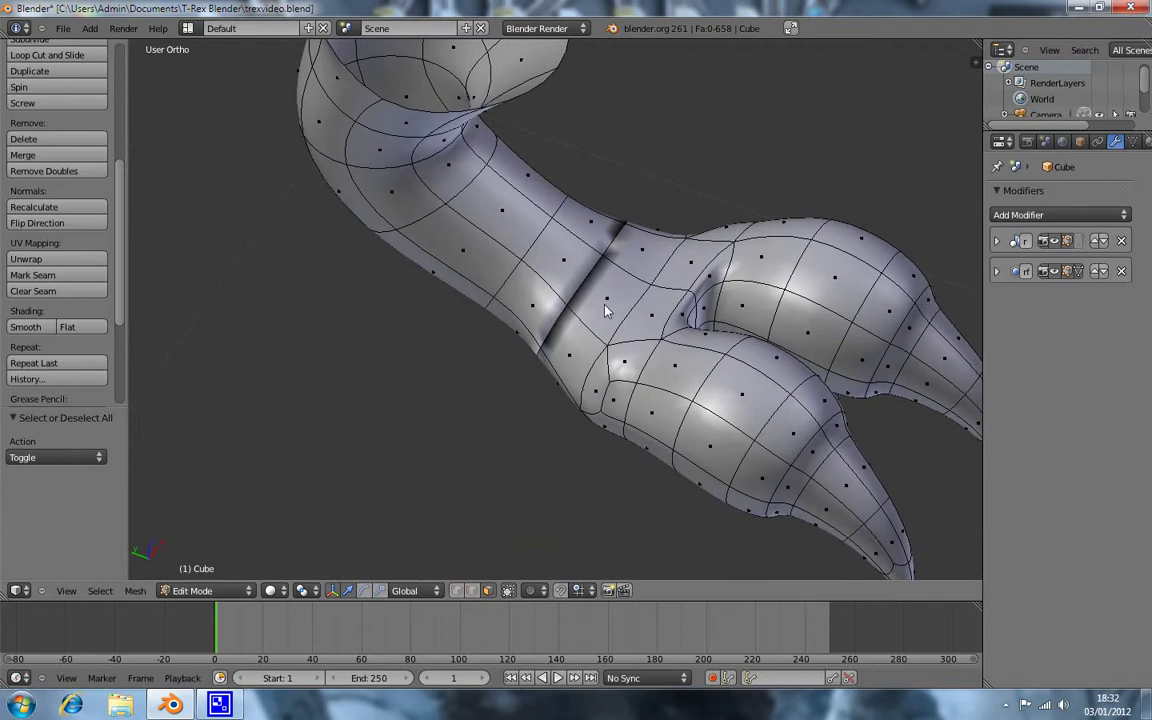
# Step: Clear a stray face ring, then select three stacked tube faces at the seam
pyautogui.keyDown('alt'); pyautogui.rightClick(632, 317); pyautogui.keyUp('alt')
pyautogui.press('a')
pyautogui.moveTo(570, 268); pyautogui.dragTo(601, 240, button='middle')
pyautogui.rightClick(503, 215)
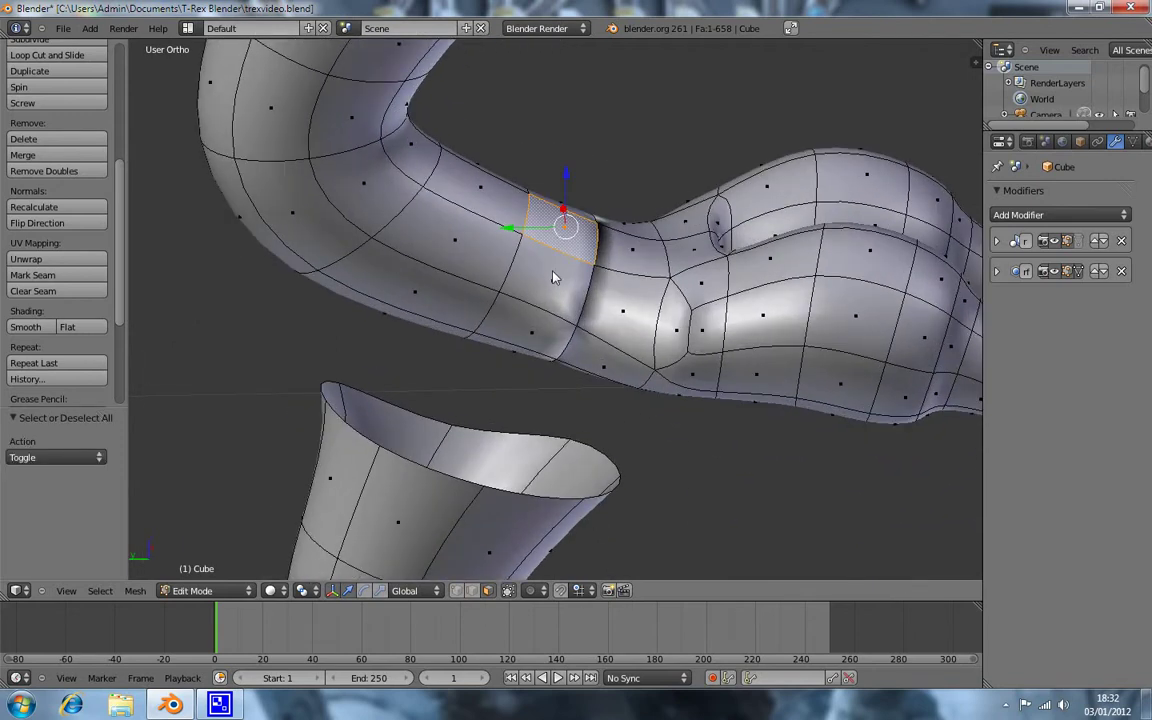
pyautogui.keyDown('shift'); pyautogui.rightClick(492, 264); pyautogui.keyUp('shift')
pyautogui.keyDown('shift'); pyautogui.rightClick(484, 307); pyautogui.keyUp('shift')
pyautogui.moveTo(560, 214)
pyautogui.mouseDown(button='middle')
pyautogui.moveTo(558, 318)
pyautogui.moveTo(640, 260)
pyautogui.mouseUp(button='middle')
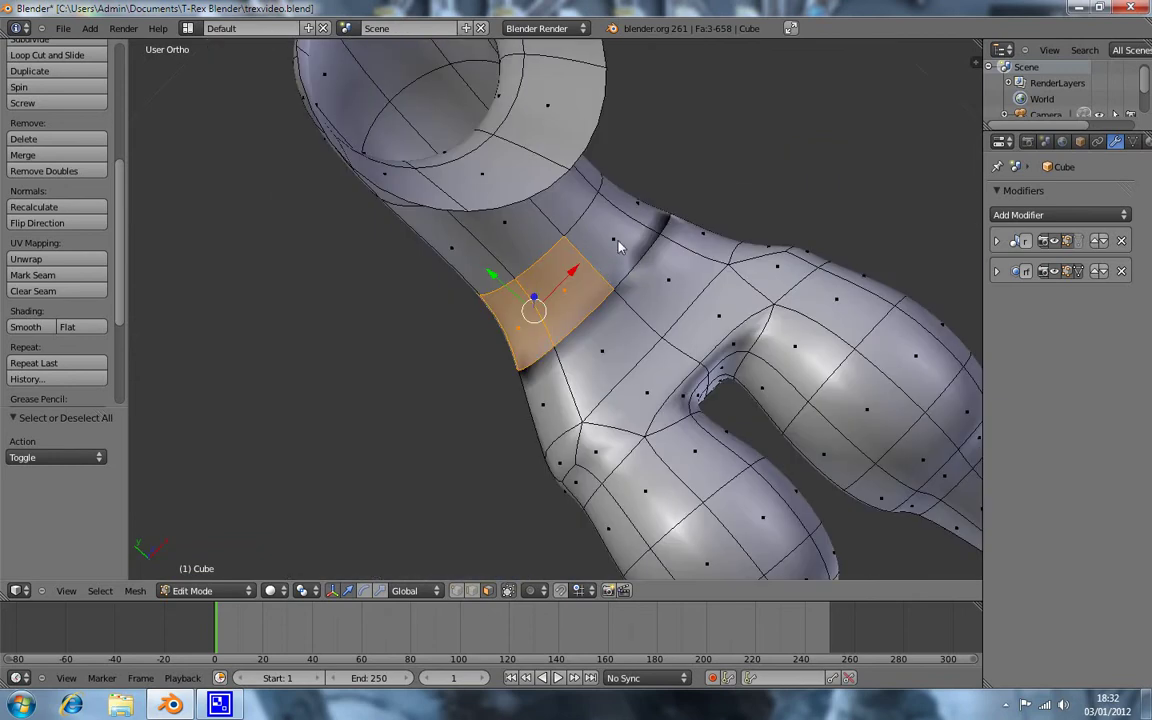
pyautogui.moveTo(764, 239)
pyautogui.mouseDown(button='middle')
pyautogui.moveTo(661, 291)
pyautogui.moveTo(645, 325)
pyautogui.moveTo(563, 330)
pyautogui.moveTo(545, 250)
pyautogui.moveTo(503, 236)
pyautogui.mouseUp(button='middle')
# Step: Add the neighbouring seam faces, including a 2x2 block and upper-left face, to the selection
pyautogui.keyDown('shift'); pyautogui.rightClick(503, 236); pyautogui.keyUp('shift')
pyautogui.moveTo(544, 308); pyautogui.dragTo(589, 318, button='middle')
pyautogui.keyDown('shift'); pyautogui.rightClick(575, 315); pyautogui.keyUp('shift')
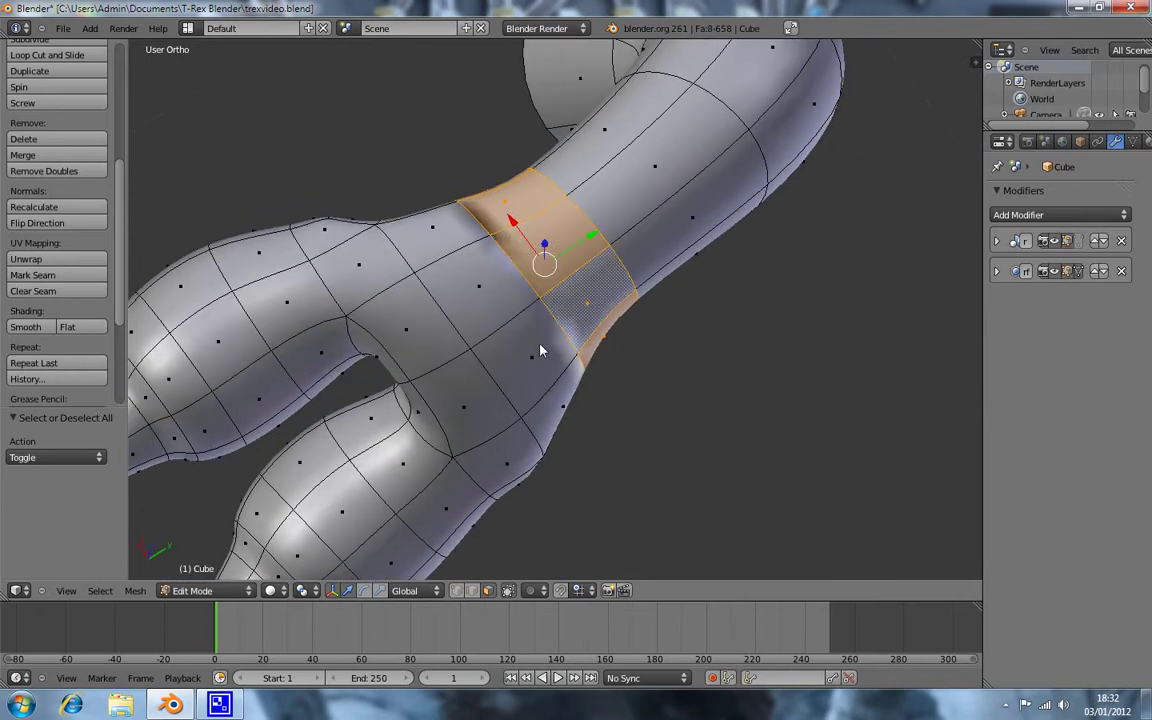
pyautogui.keyDown('shift'); pyautogui.rightClick(480, 330); pyautogui.keyUp('shift')
pyautogui.keyDown('shift'); pyautogui.rightClick(445, 255); pyautogui.keyUp('shift')
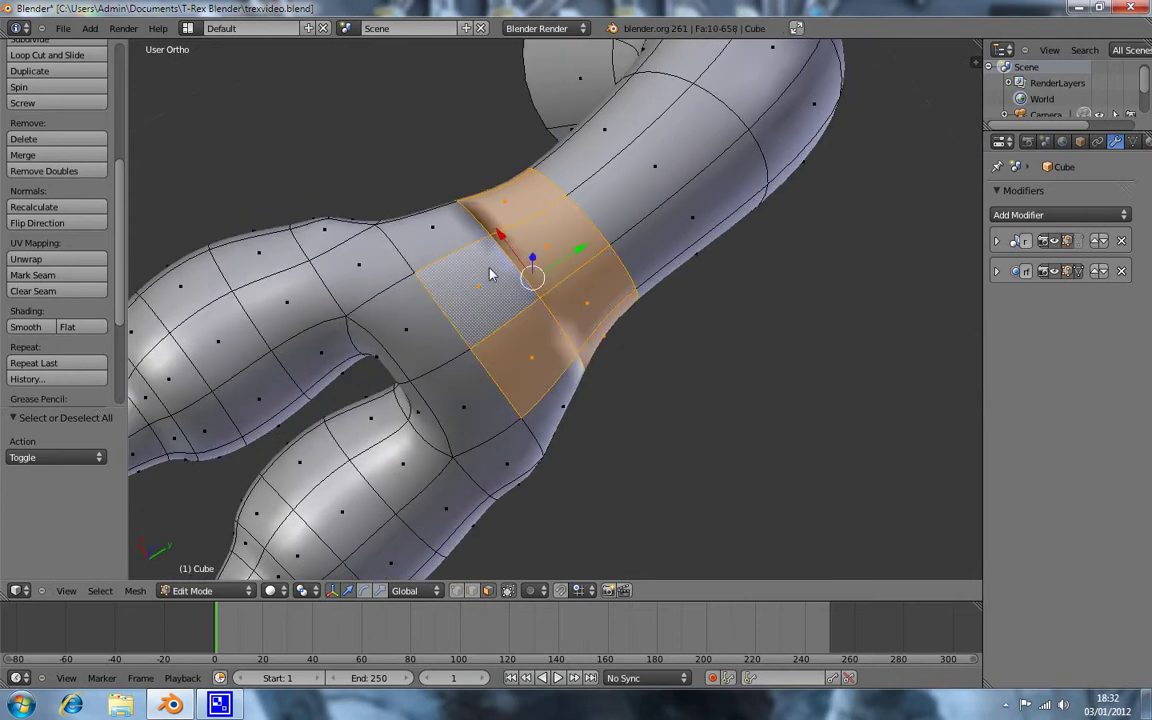
pyautogui.keyDown('shift'); pyautogui.rightClick(558, 412); pyautogui.keyUp('shift')
pyautogui.keyDown('shift'); pyautogui.rightClick(405, 212); pyautogui.keyUp('shift')
pyautogui.moveTo(540, 262); pyautogui.dragTo(537, 279, button='middle')
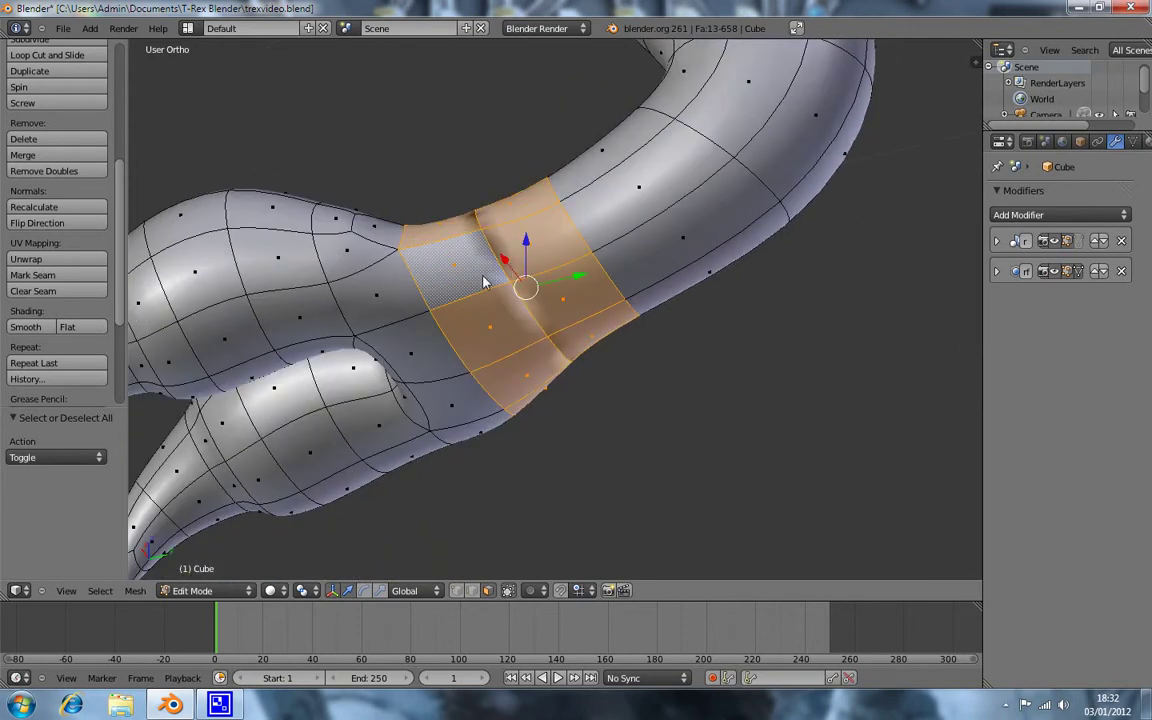
# Step: Flip the normals of two dark faces at the ankle junction
pyautogui.moveTo(488, 237)
pyautogui.mouseDown(button='middle')
pyautogui.moveTo(580, 370)
pyautogui.moveTo(511, 336)
pyautogui.mouseUp(button='middle')
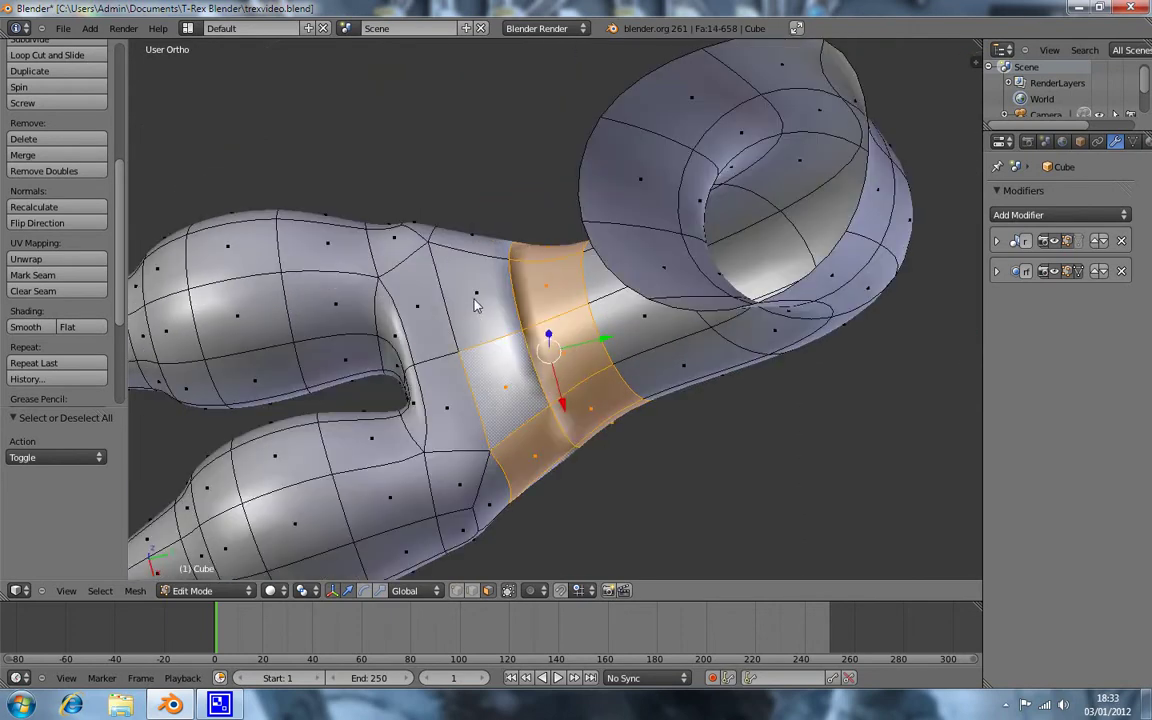
pyautogui.keyDown('shift'); pyautogui.rightClick(464, 241); pyautogui.keyUp('shift')
pyautogui.moveTo(464, 241); pyautogui.dragTo(578, 406, button='middle')
pyautogui.keyDown('shift'); pyautogui.click(441, 306); pyautogui.keyUp('shift')
pyautogui.press('w')
pyautogui.click(456, 338)
pyautogui.moveTo(566, 395)
pyautogui.mouseDown(button='middle')
pyautogui.moveTo(495, 327)
pyautogui.moveTo(630, 302)
pyautogui.moveTo(613, 316)
pyautogui.mouseUp(button='middle')
pyautogui.press('a')
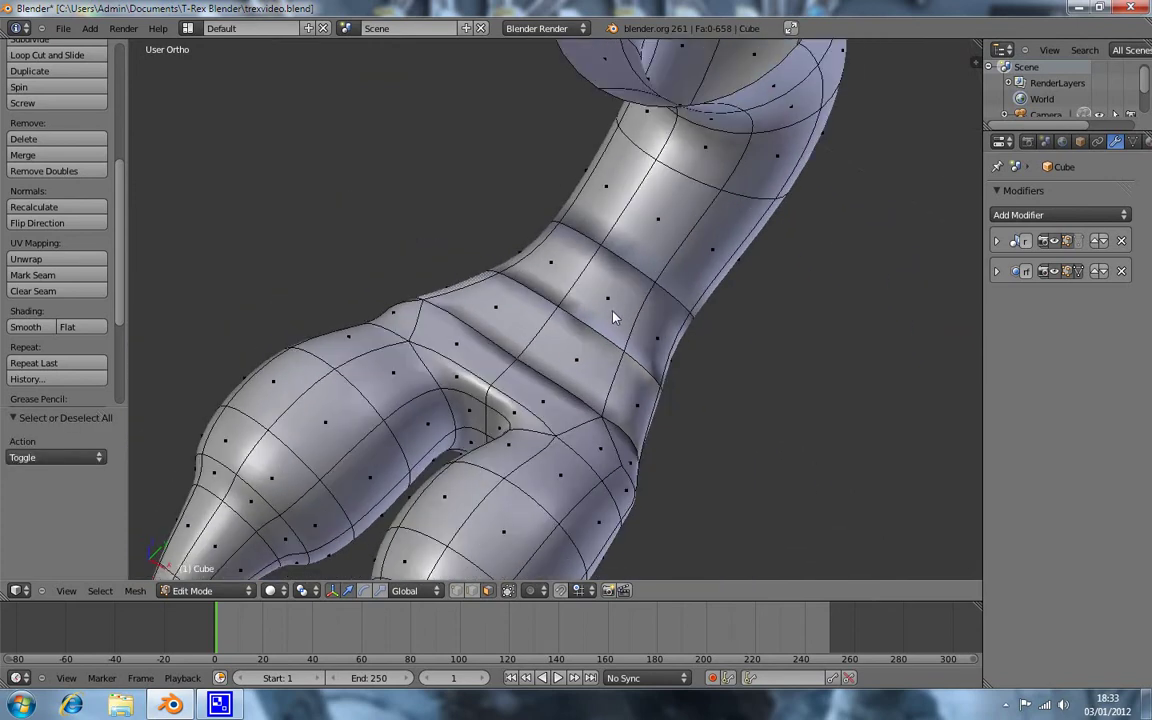
# Step: Flip the normal of another single dark face on the ankle
pyautogui.keyDown('alt'); pyautogui.rightClick(615, 319); pyautogui.keyUp('alt')
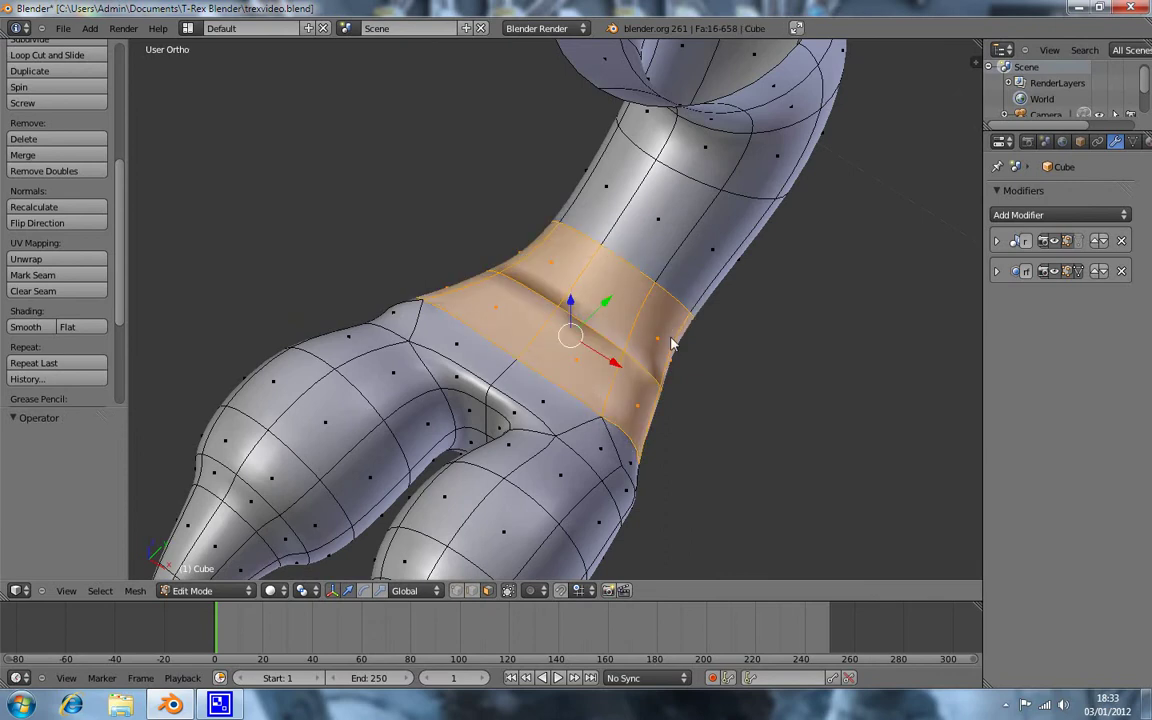
pyautogui.press('a')
pyautogui.rightClick(560, 302)
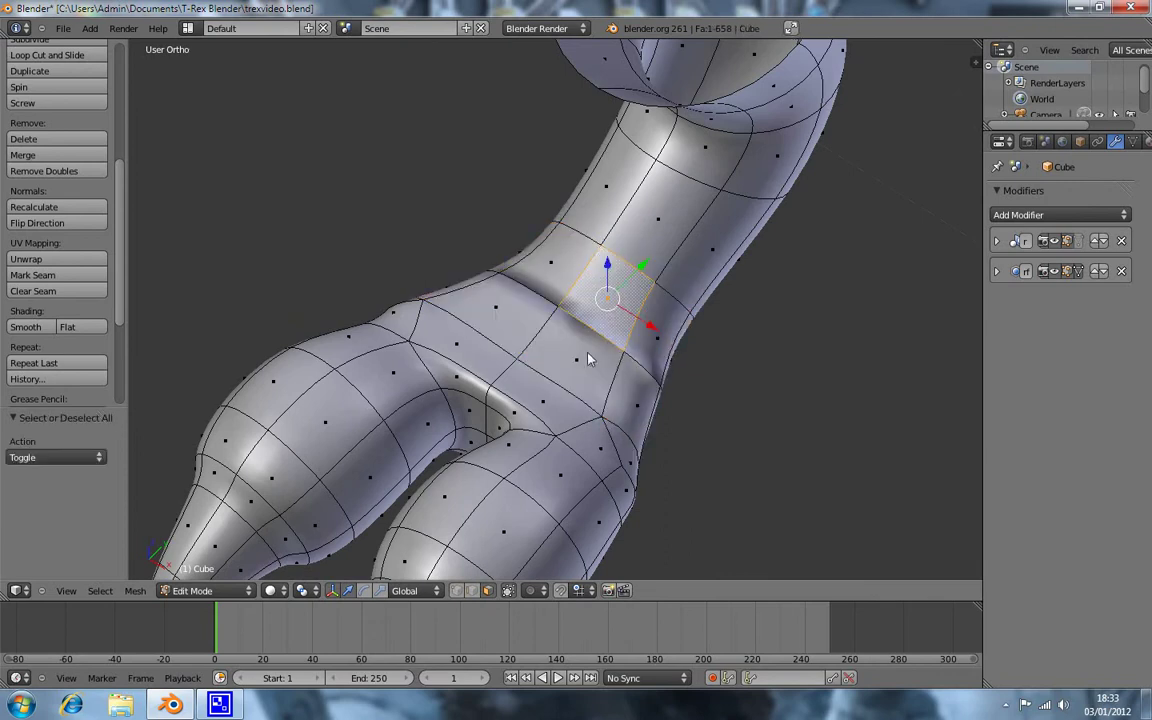
pyautogui.press('w')
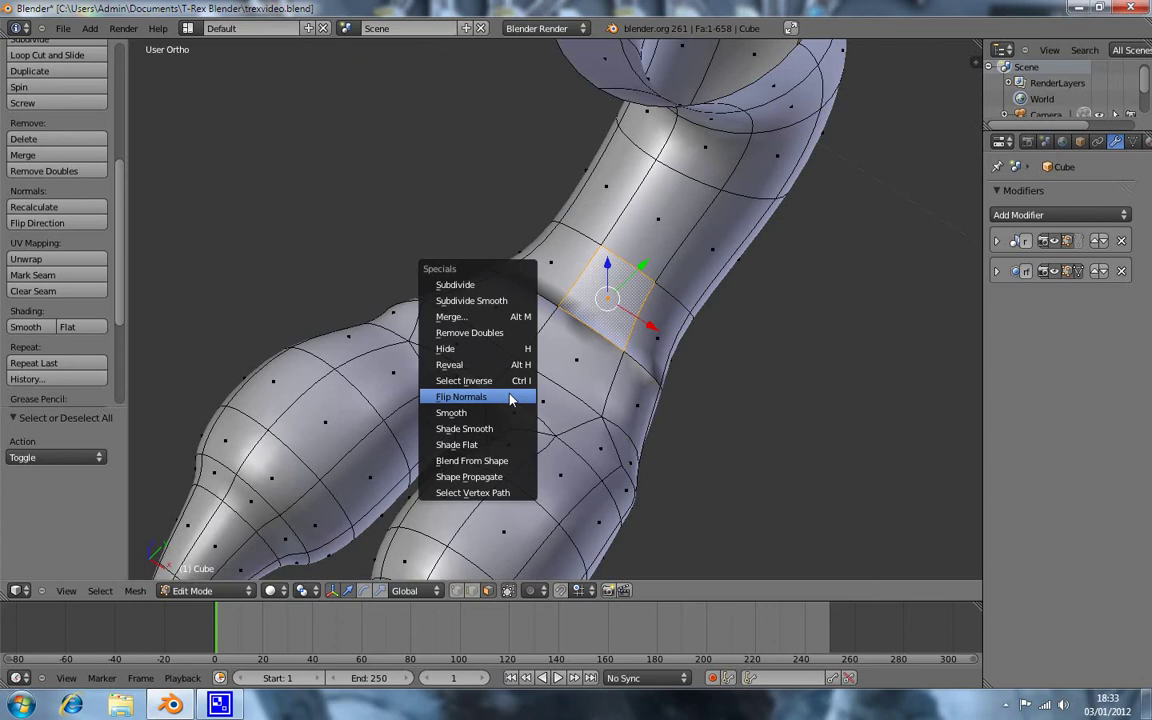
pyautogui.click(510, 398)
pyautogui.press('a')
# Step: Inspect the shading at the ankle crease, then switch to Right Ortho view
pyautogui.moveTo(666, 316)
pyautogui.mouseDown(button='middle')
pyautogui.moveTo(598, 220)
pyautogui.moveTo(509, 231)
pyautogui.moveTo(511, 298)
pyautogui.mouseUp(button='middle')
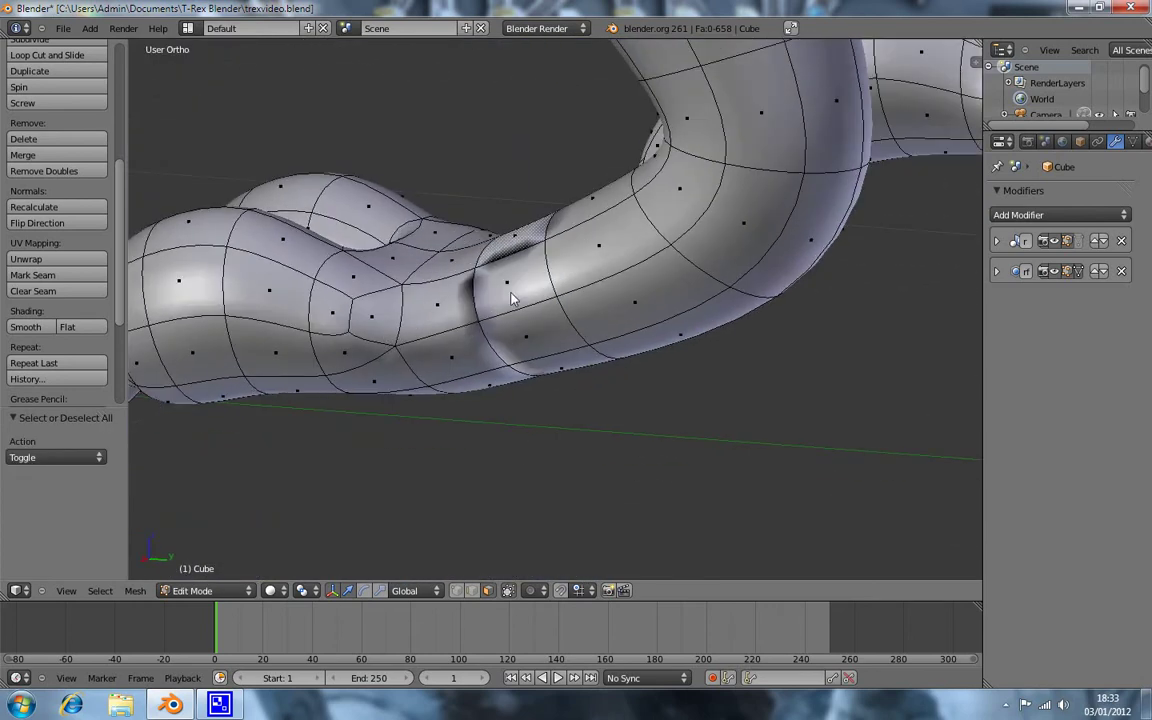
pyautogui.rightClick(462, 321)
pyautogui.moveTo(505, 380)
pyautogui.mouseDown(button='middle')
pyautogui.moveTo(565, 417)
pyautogui.moveTo(517, 355)
pyautogui.mouseUp(button='middle')
pyautogui.press('a')
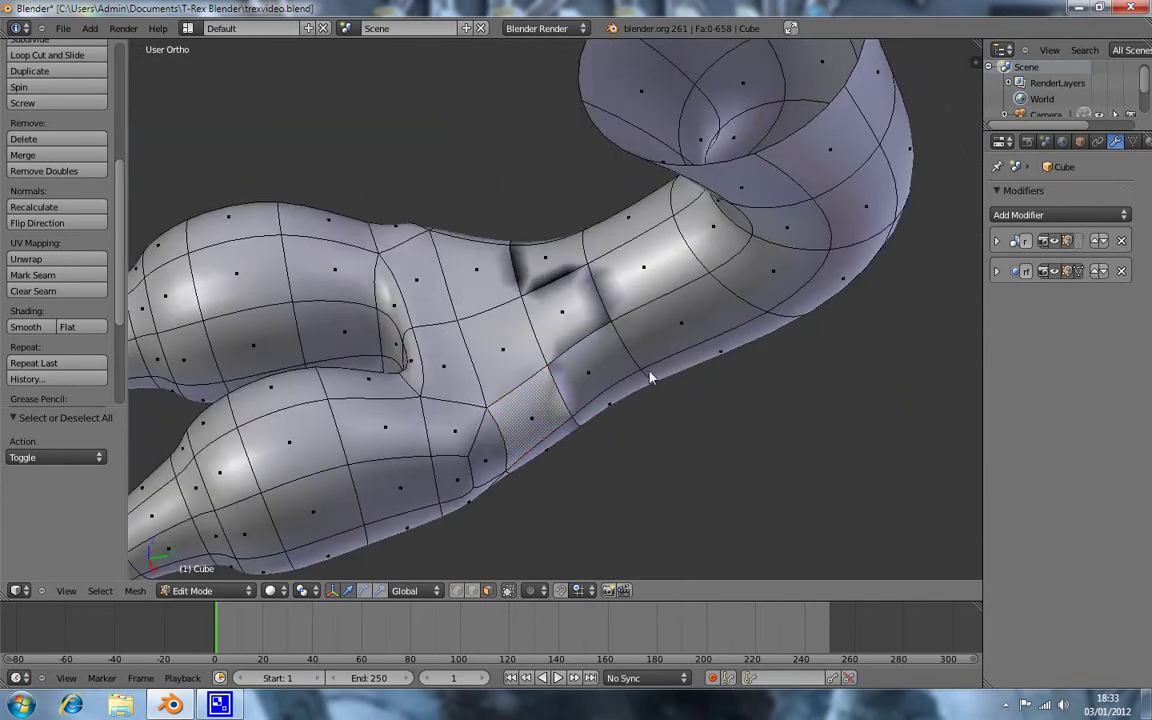
pyautogui.moveTo(627, 378); pyautogui.dragTo(702, 380, button='middle')
pyautogui.press('KP_3')
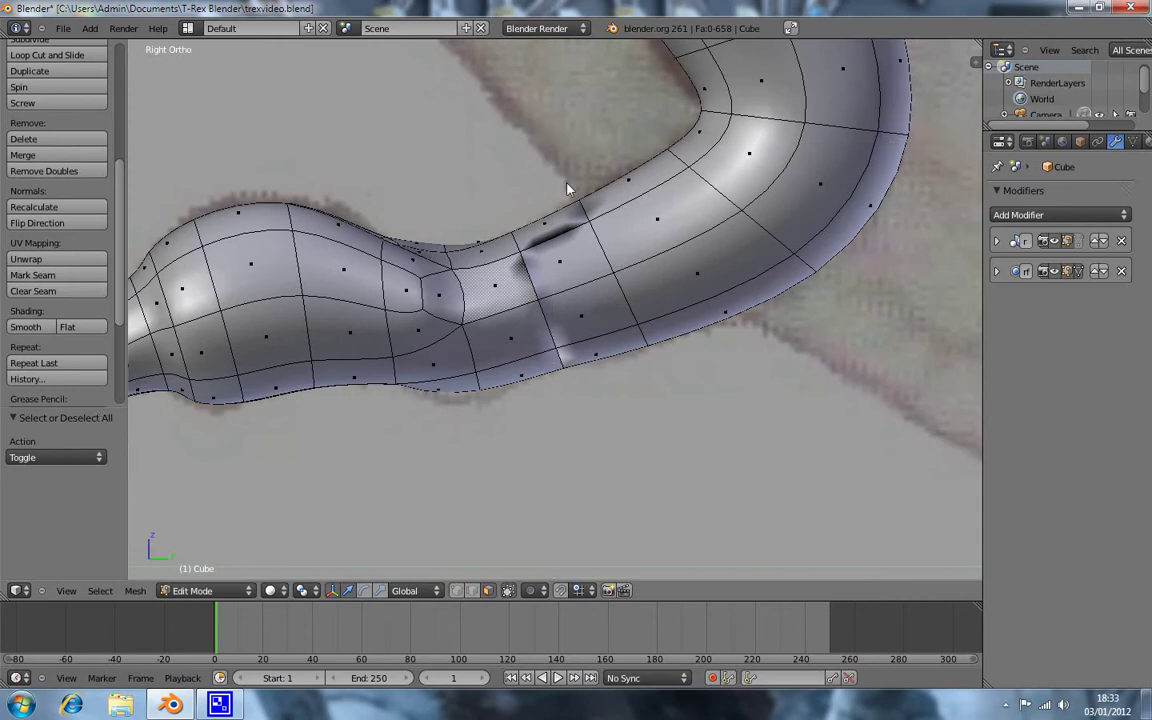
pyautogui.press('z')
pyautogui.press('b')
pyautogui.moveTo(545, 175); pyautogui.dragTo(730, 319)
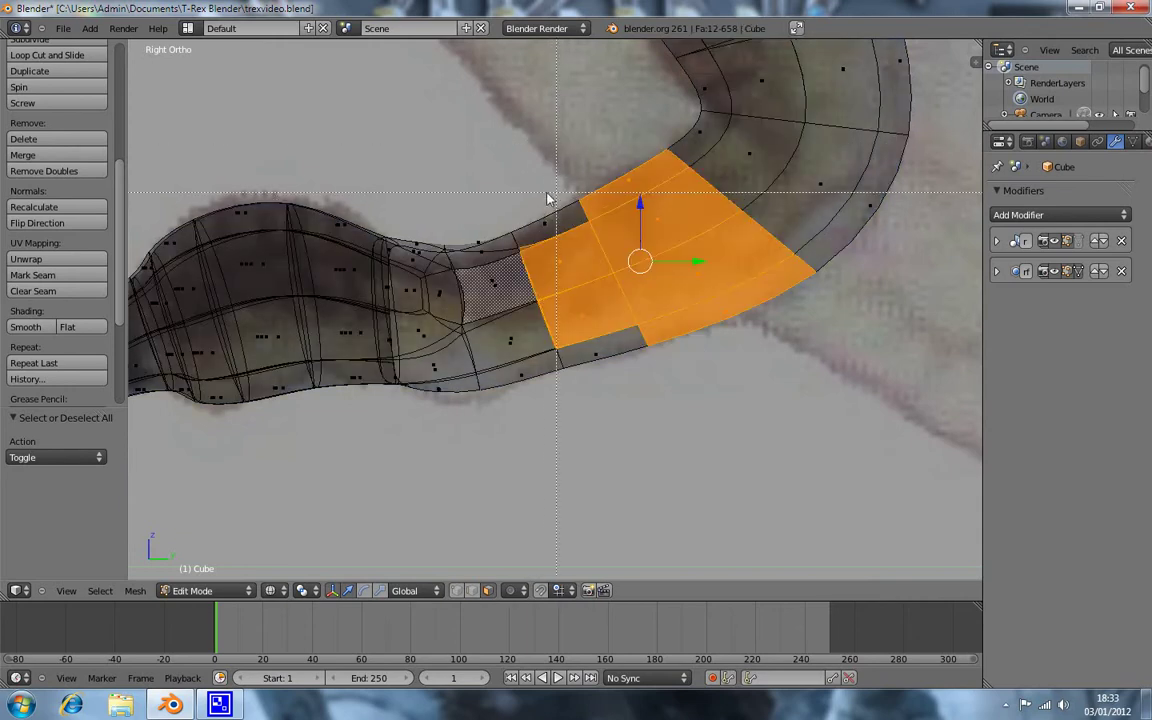
pyautogui.moveTo(575, 201); pyautogui.dragTo(520, 245)
pyautogui.keyDown('shift'); pyautogui.rightClick(588, 347); pyautogui.keyUp('shift')
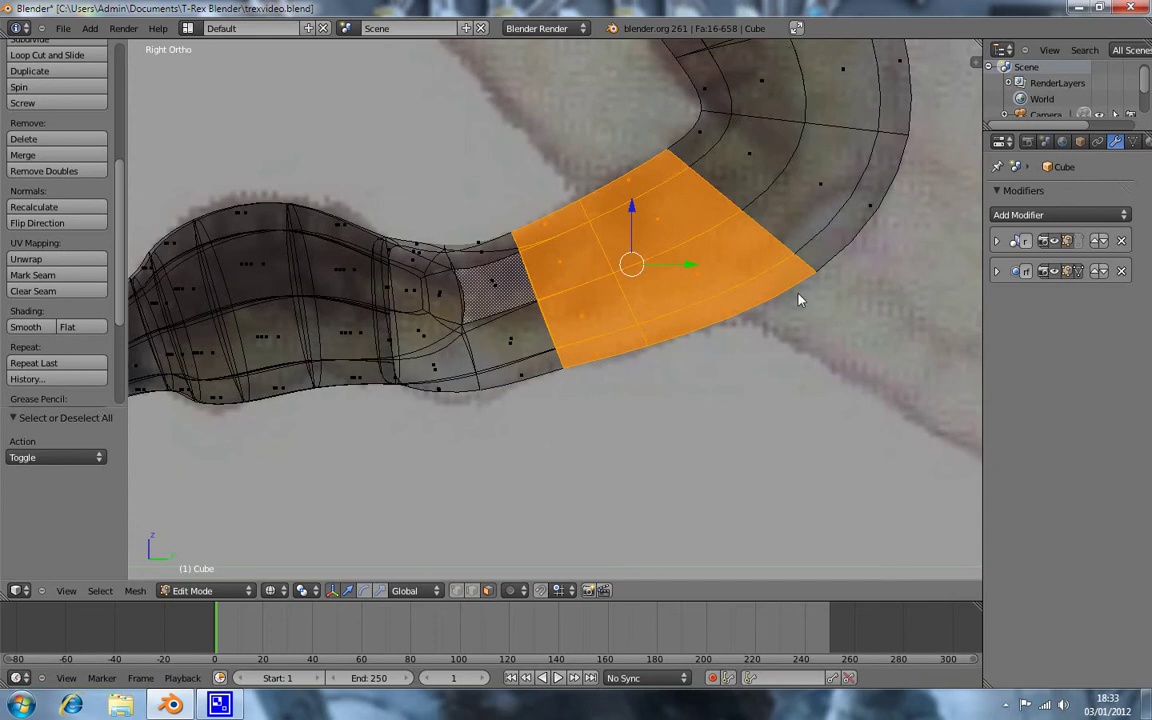
pyautogui.keyDown('shift'); pyautogui.moveTo(787, 337); pyautogui.dragTo(686, 458, button='middle'); pyautogui.keyUp('shift')
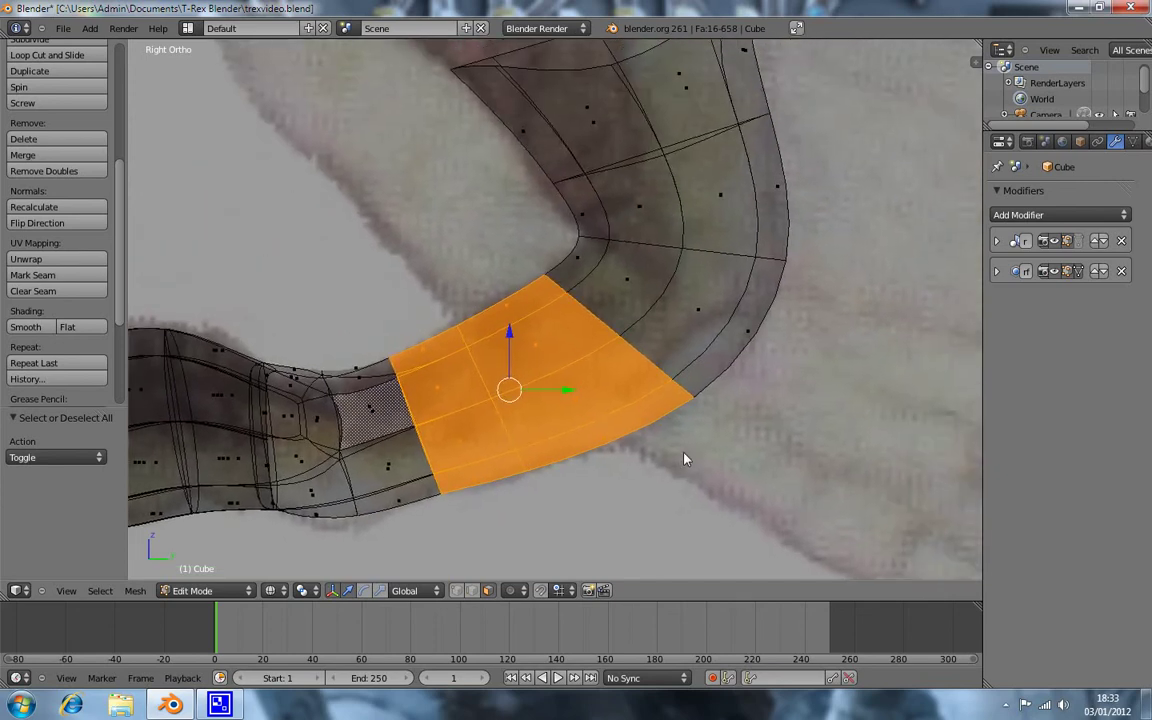
pyautogui.press('a')
pyautogui.press('z')
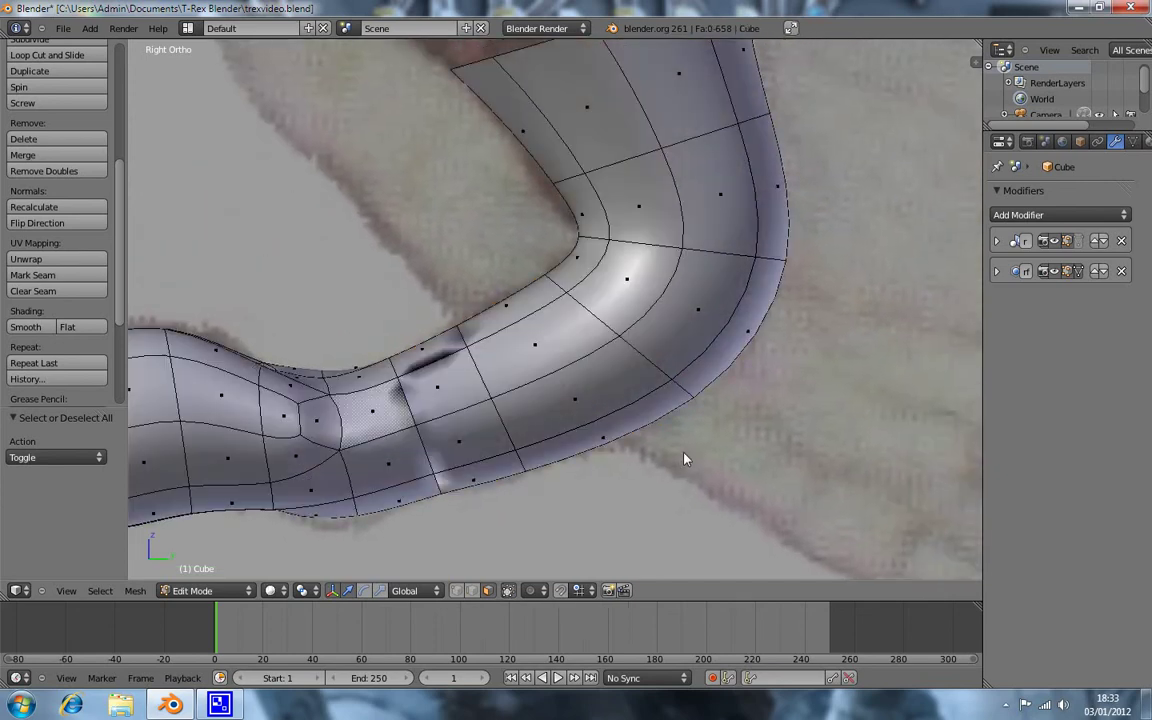
pyautogui.scroll(-1, 684, 459)
pyautogui.scroll(-3, 707, 414)
pyautogui.scroll(-2, 600, 370)
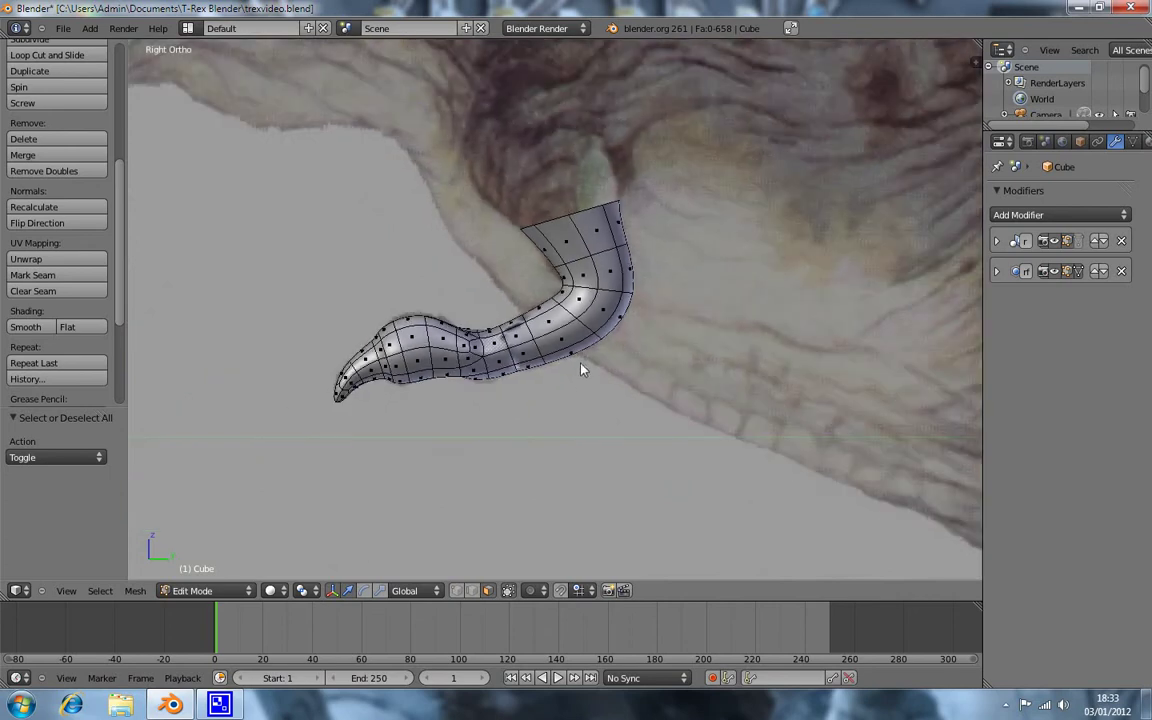
pyautogui.scroll(-4, 495, 296)
pyautogui.scroll(5, 555, 392)
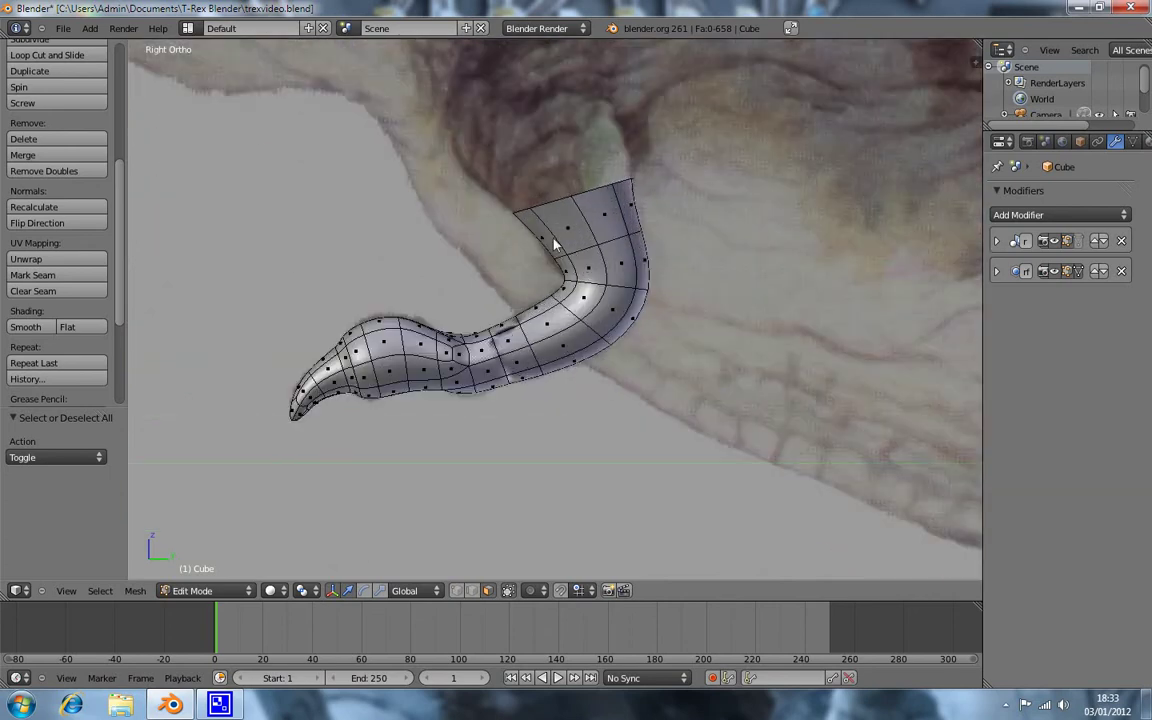
pyautogui.moveTo(590, 321); pyautogui.dragTo(578, 360, button='middle')
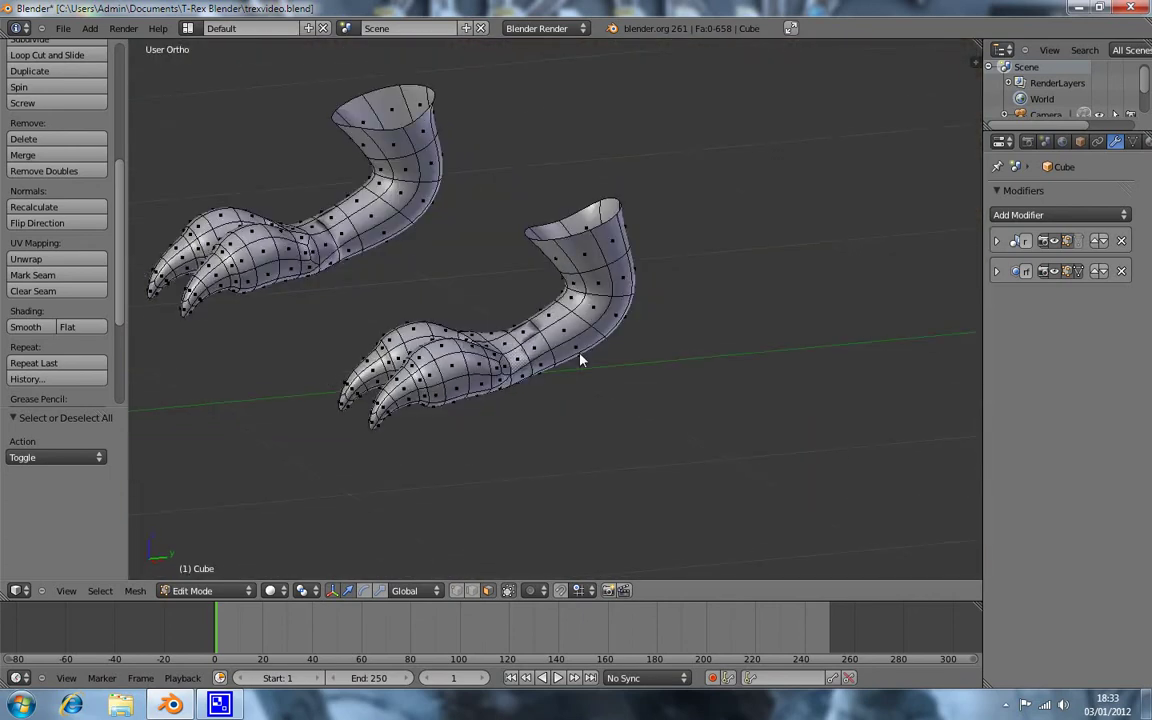
pyautogui.keyDown('ctrl'); pyautogui.keyDown('alt'); pyautogui.rightClick(578, 360); pyautogui.keyUp('alt'); pyautogui.keyUp('ctrl')
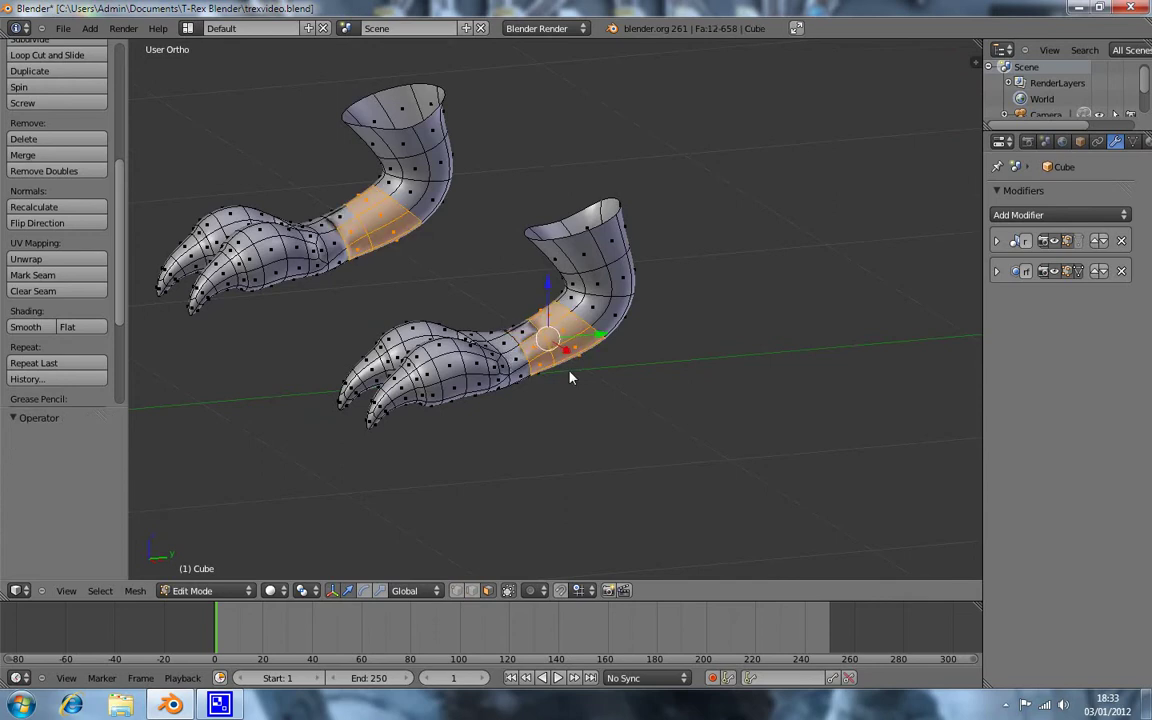
# Step: Clear the ankle selection and zoom in on the ankle junction from the side
pyautogui.press('a')
pyautogui.rightClick(566, 374)
pyautogui.press('a')
pyautogui.keyDown('ctrl'); pyautogui.keyDown('alt'); pyautogui.rightClick(558, 368); pyautogui.keyUp('alt'); pyautogui.keyUp('ctrl')
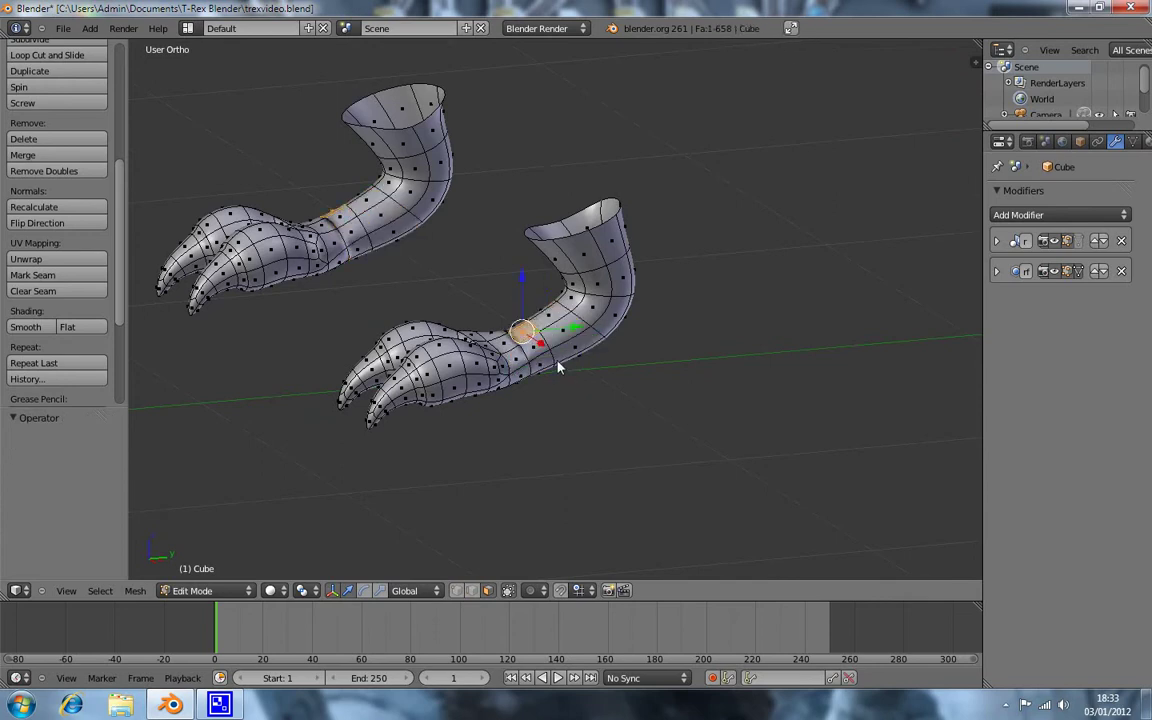
pyautogui.press('a')
pyautogui.moveTo(558, 368); pyautogui.dragTo(519, 346, button='middle')
pyautogui.scroll(6, 519, 346)
pyautogui.moveTo(522, 404)
pyautogui.mouseDown(button='middle')
pyautogui.moveTo(530, 432)
pyautogui.moveTo(640, 465)
pyautogui.moveTo(461, 469)
pyautogui.moveTo(638, 348)
pyautogui.mouseUp(button='middle')
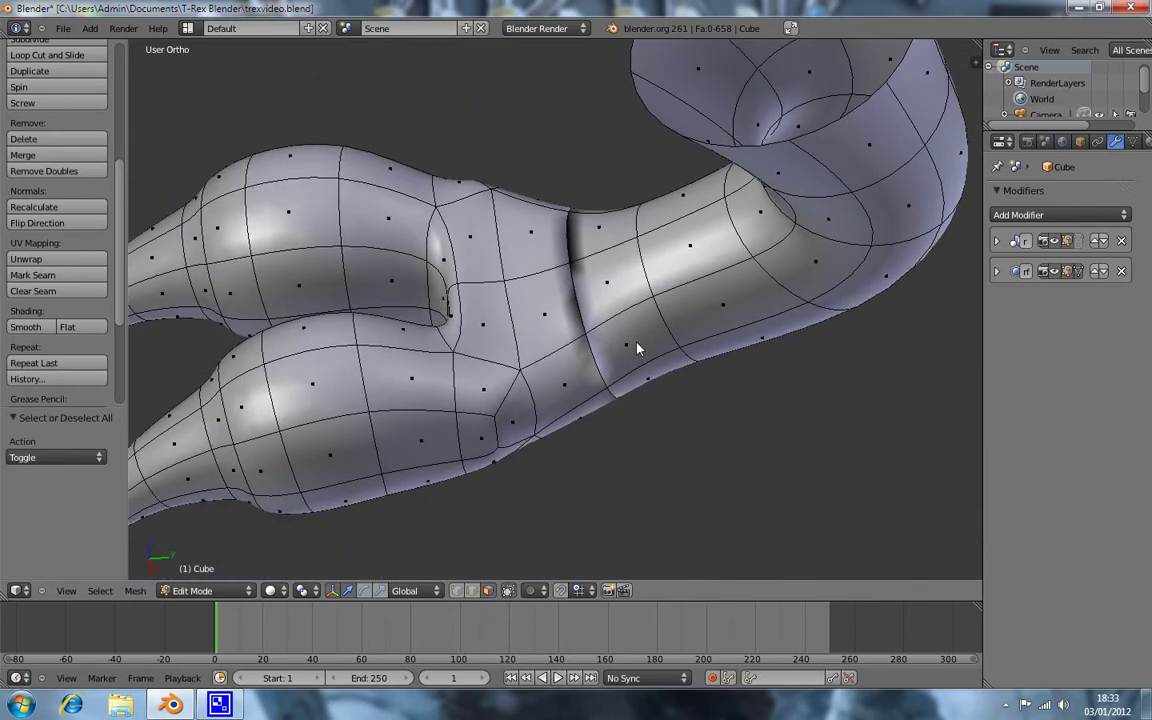
# Step: Flip normals of a grown face patch at the ankle crease and another dark face
pyautogui.rightClick(543, 332)
pyautogui.press('ctrl+KP_Add')
pyautogui.press('ctrl+KP_Add')
pyautogui.moveTo(599, 458)
pyautogui.mouseDown(button='middle')
pyautogui.moveTo(568, 314)
pyautogui.moveTo(633, 473)
pyautogui.moveTo(550, 334)
pyautogui.mouseUp(button='middle')
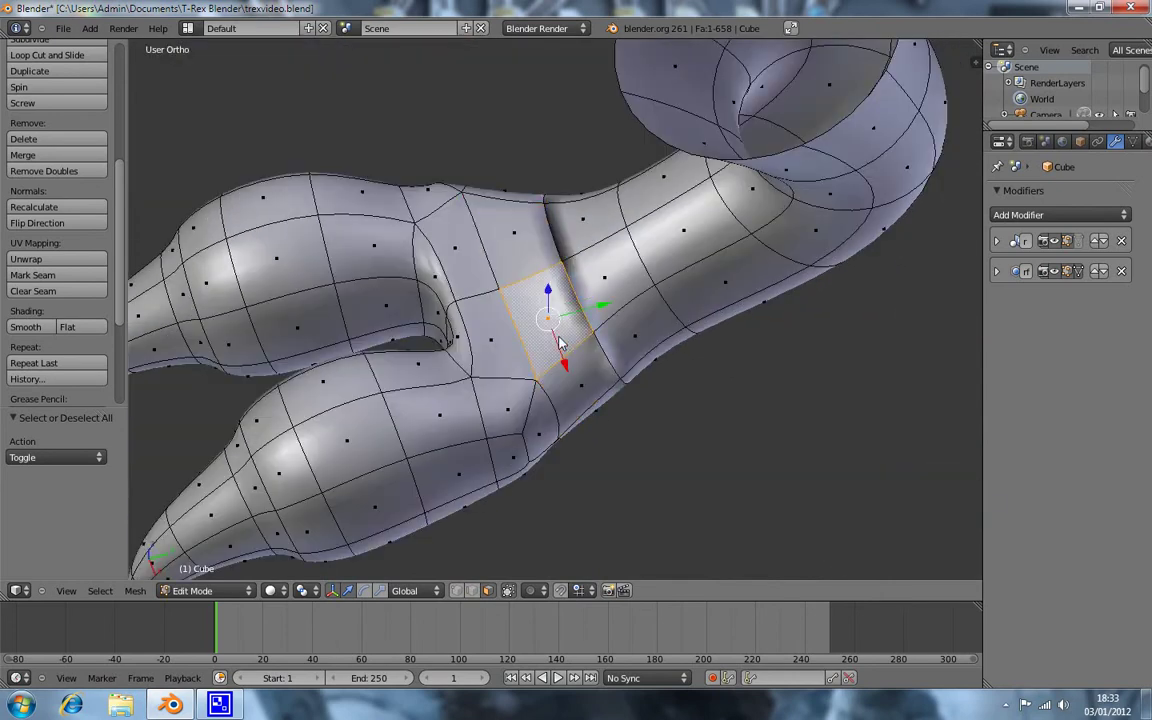
pyautogui.press('w')
pyautogui.click(560, 341)
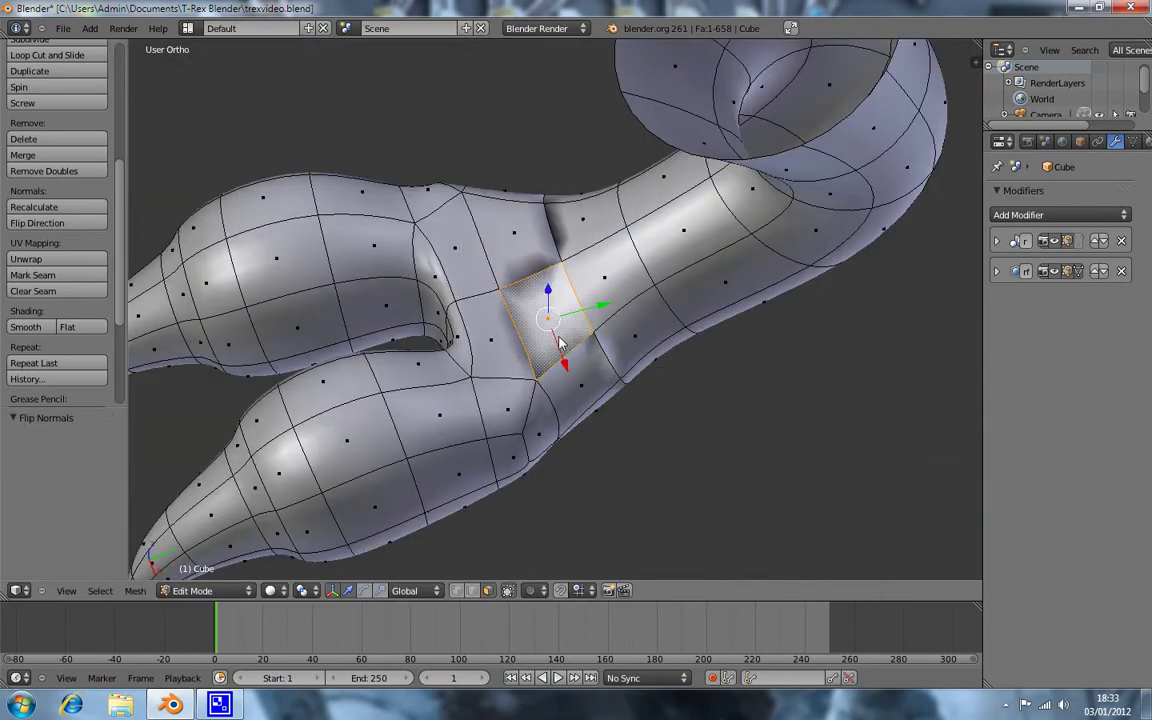
pyautogui.press('a')
pyautogui.rightClick(505, 258)
pyautogui.press('w')
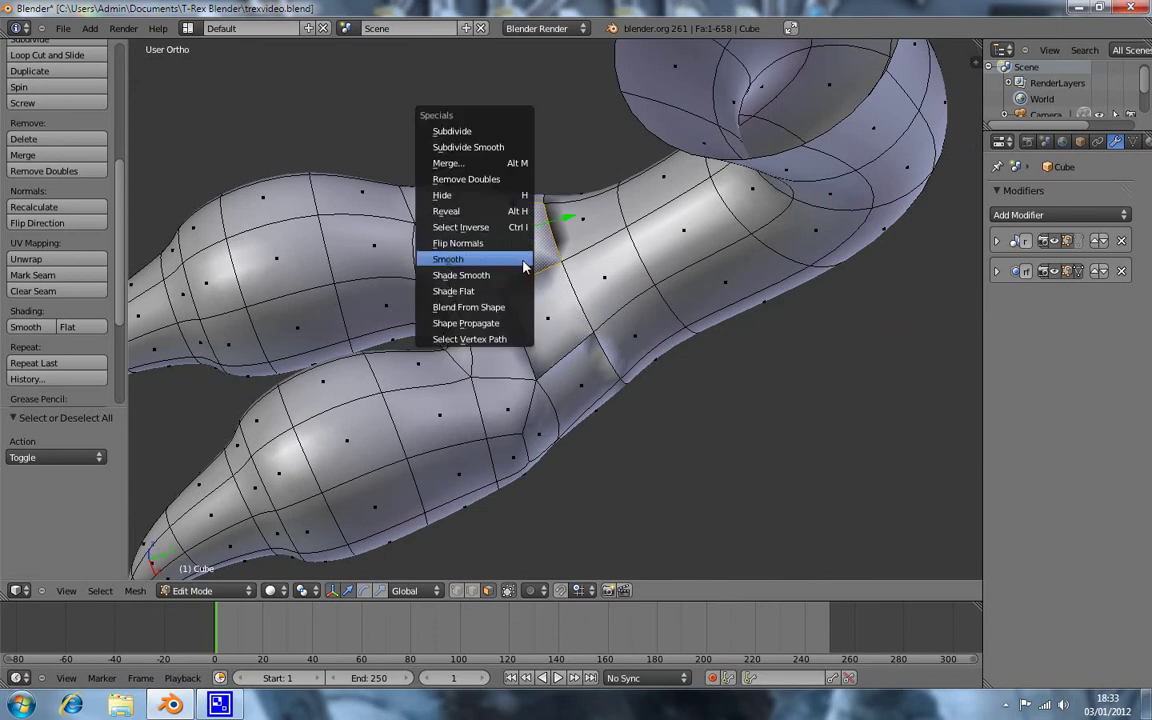
pyautogui.click(513, 249)
# Step: Flip normals of two more dark ankle faces, checking the shading
pyautogui.moveTo(576, 257)
pyautogui.mouseDown(button='middle')
pyautogui.moveTo(640, 357)
pyautogui.moveTo(545, 267)
pyautogui.moveTo(535, 242)
pyautogui.moveTo(545, 392)
pyautogui.mouseUp(button='middle')
pyautogui.press('w')
pyautogui.click(538, 228)
pyautogui.rightClick(545, 392)
pyautogui.press('w')
pyautogui.click(527, 452)
# Step: Flip normals of the remaining dark faces where the toes branch from the foot
pyautogui.rightClick(560, 322)
pyautogui.press('w')
pyautogui.click(570, 320)
pyautogui.rightClick(585, 250)
pyautogui.press('w')
pyautogui.click(593, 318)
pyautogui.moveTo(685, 254); pyautogui.dragTo(583, 262, button='middle')
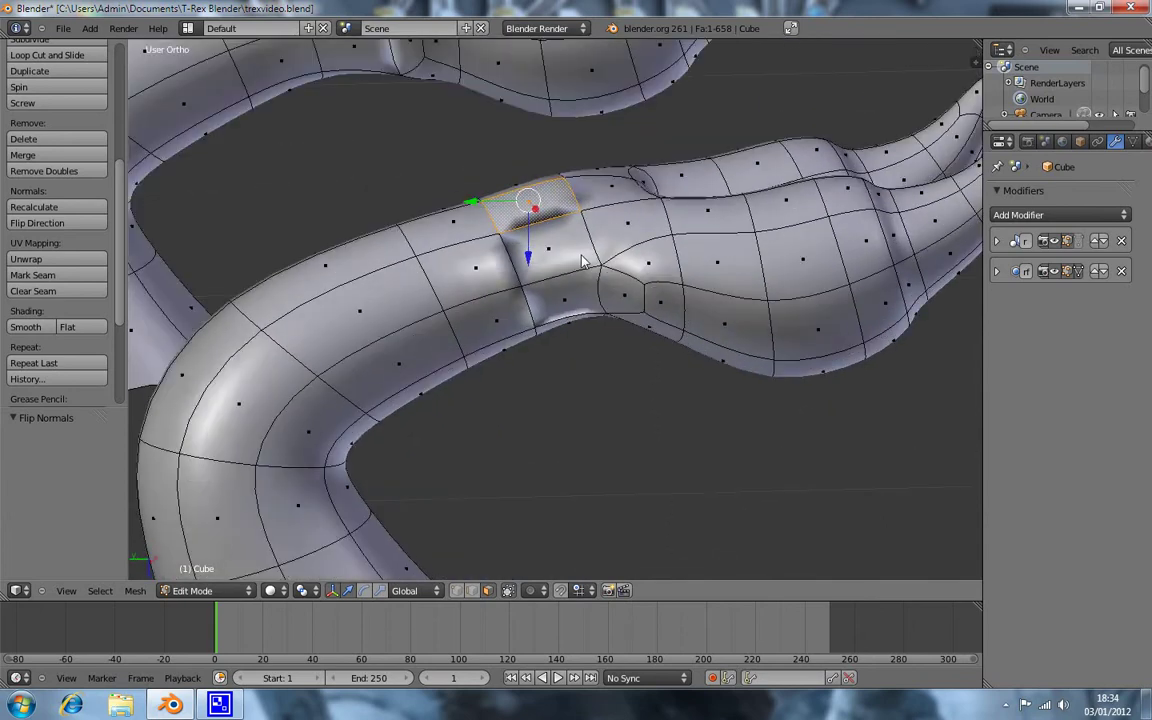
pyautogui.press('w')
pyautogui.click(509, 243)
# Step: Flip the normal of a lower ankle face, correcting an accidental select-all with Ctrl+I
pyautogui.rightClick(560, 308)
pyautogui.moveTo(621, 422); pyautogui.dragTo(581, 316, button='middle')
pyautogui.press('w')
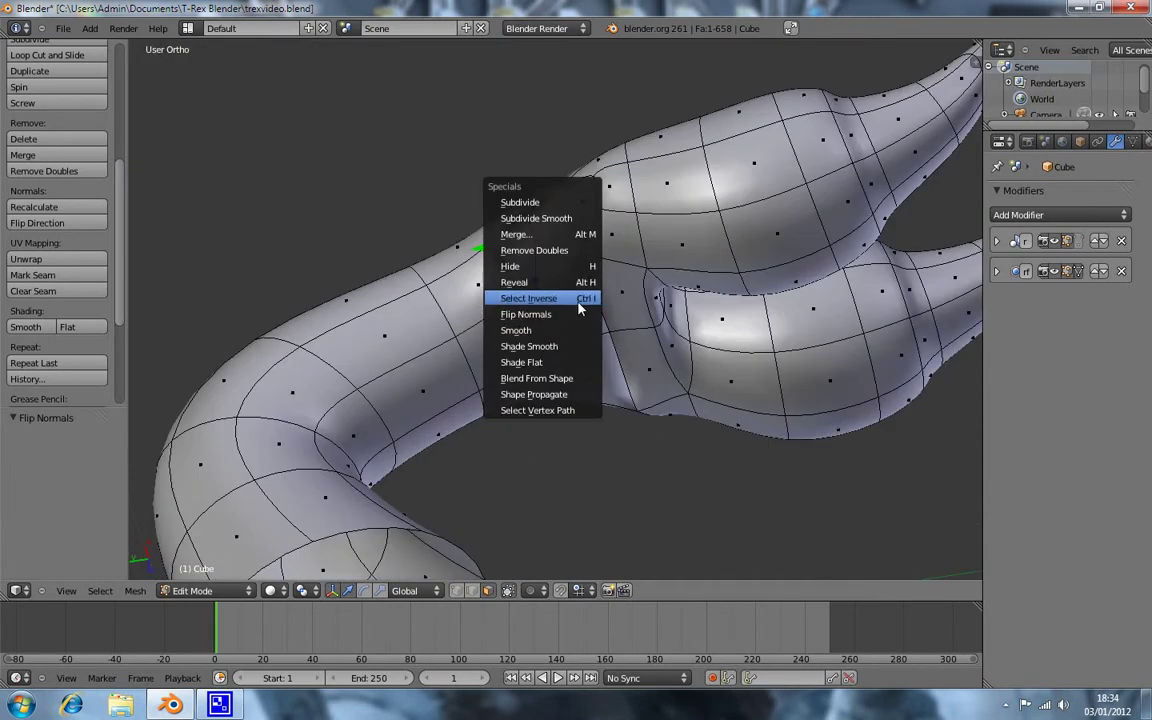
pyautogui.click(580, 300)
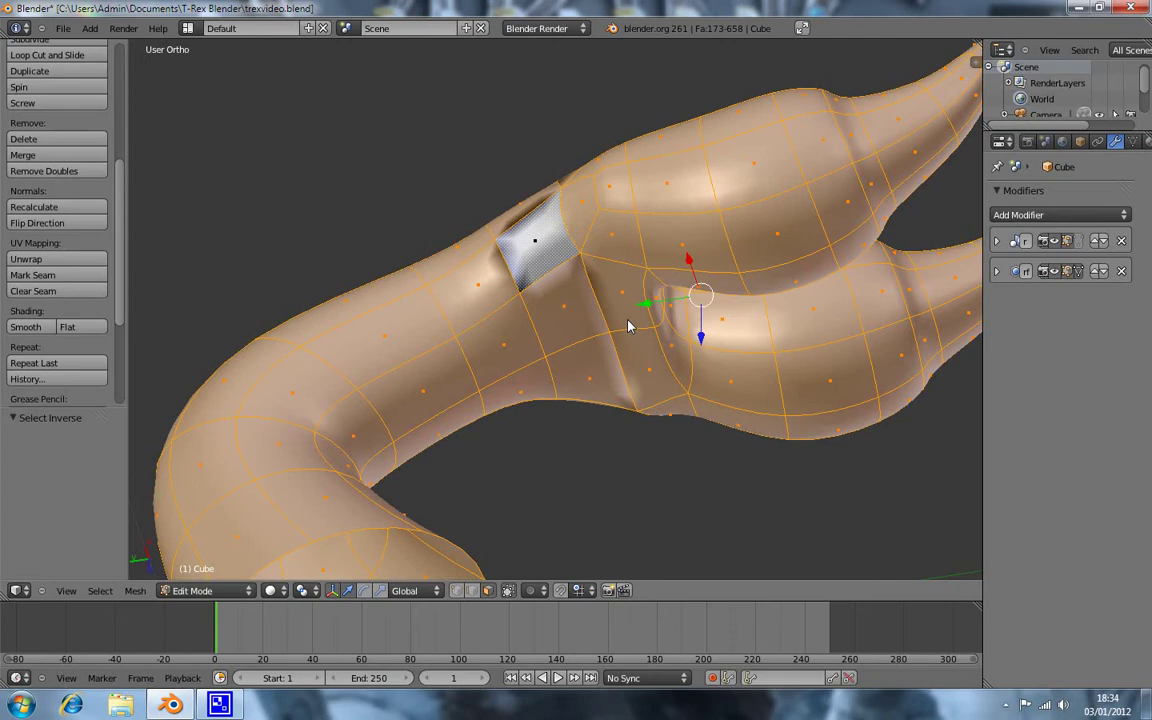
pyautogui.hotkey('ctrl', 'i')
pyautogui.press('w')
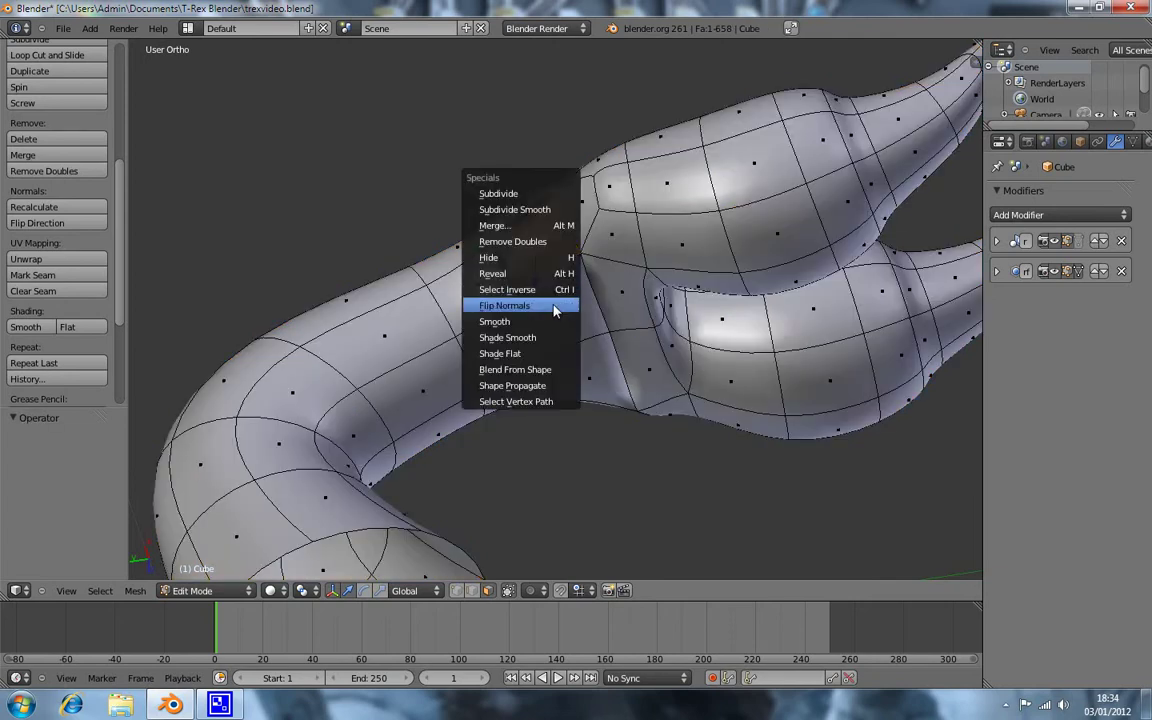
pyautogui.click(555, 307)
pyautogui.press('a')
# Step: Box-select all the toe faces of the foot from Right view in wireframe
pyautogui.press('KP_3')
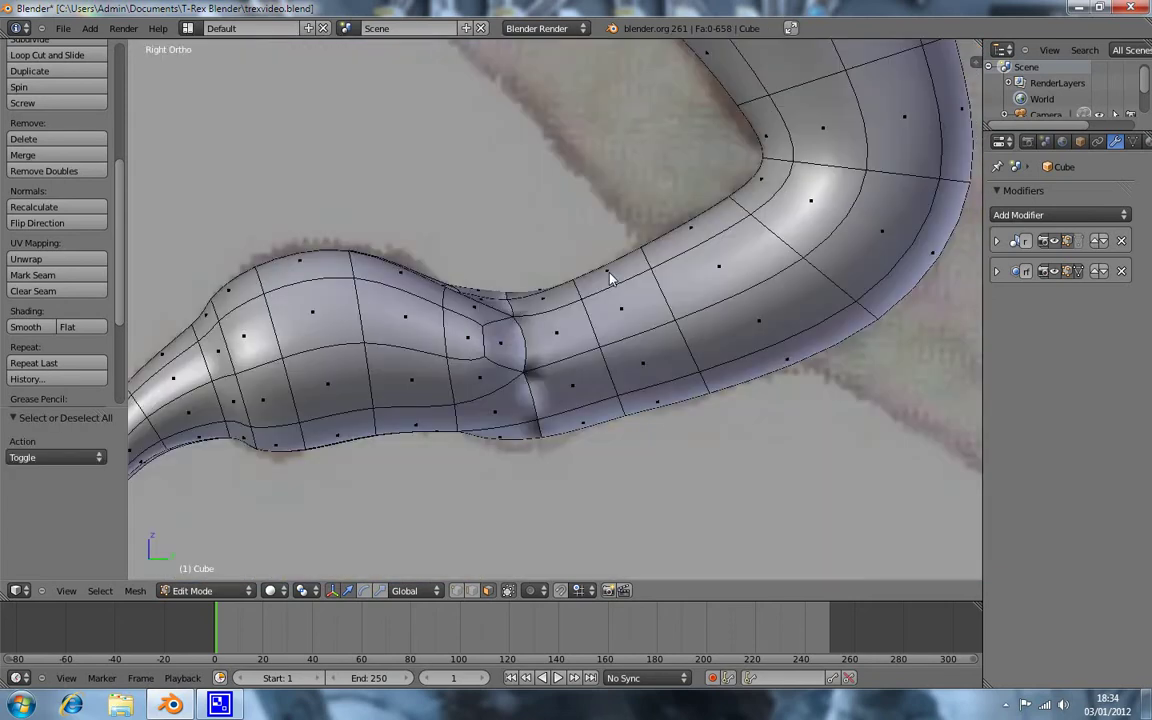
pyautogui.press('z')
pyautogui.keyDown('shift'); pyautogui.moveTo(355, 353); pyautogui.dragTo(465, 278, button='middle'); pyautogui.keyUp('shift')
pyautogui.press('b')
pyautogui.moveTo(170, 127); pyautogui.dragTo(626, 540)
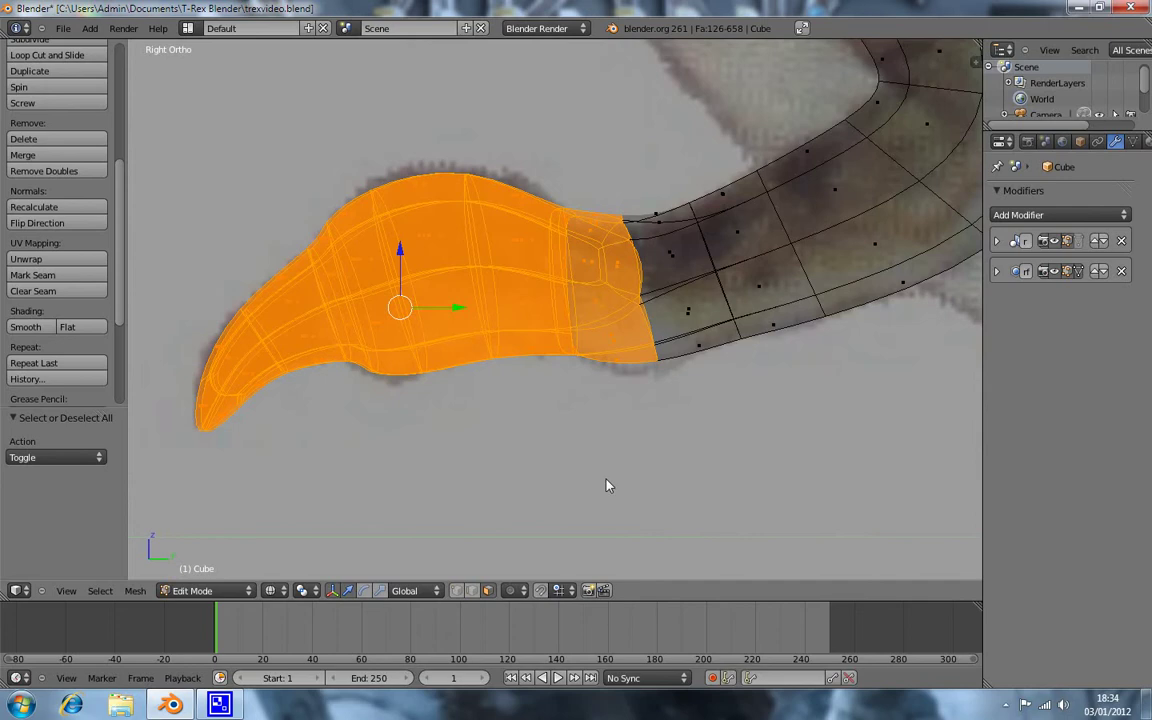
pyautogui.press('z')
# Step: Flip the normals of the selected foot faces and deselect them
pyautogui.moveTo(699, 377); pyautogui.dragTo(676, 427, button='middle')
pyautogui.press('w')
pyautogui.click(667, 428)
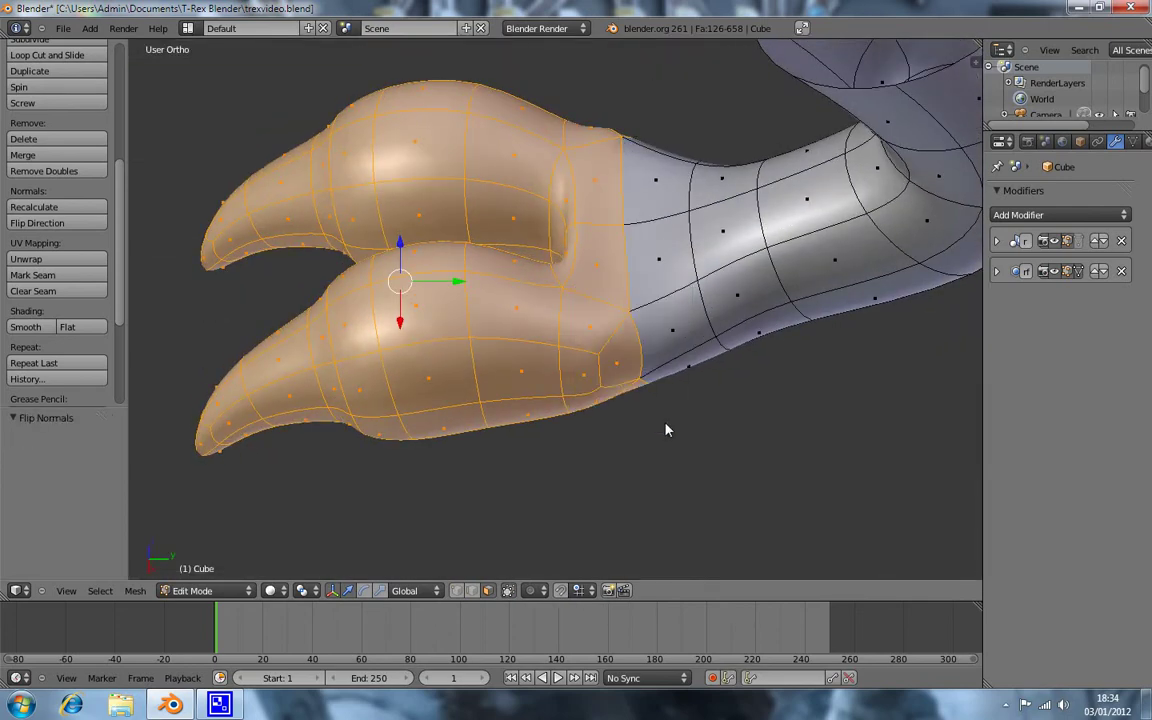
pyautogui.press('z')
pyautogui.press('a')
pyautogui.press('z')
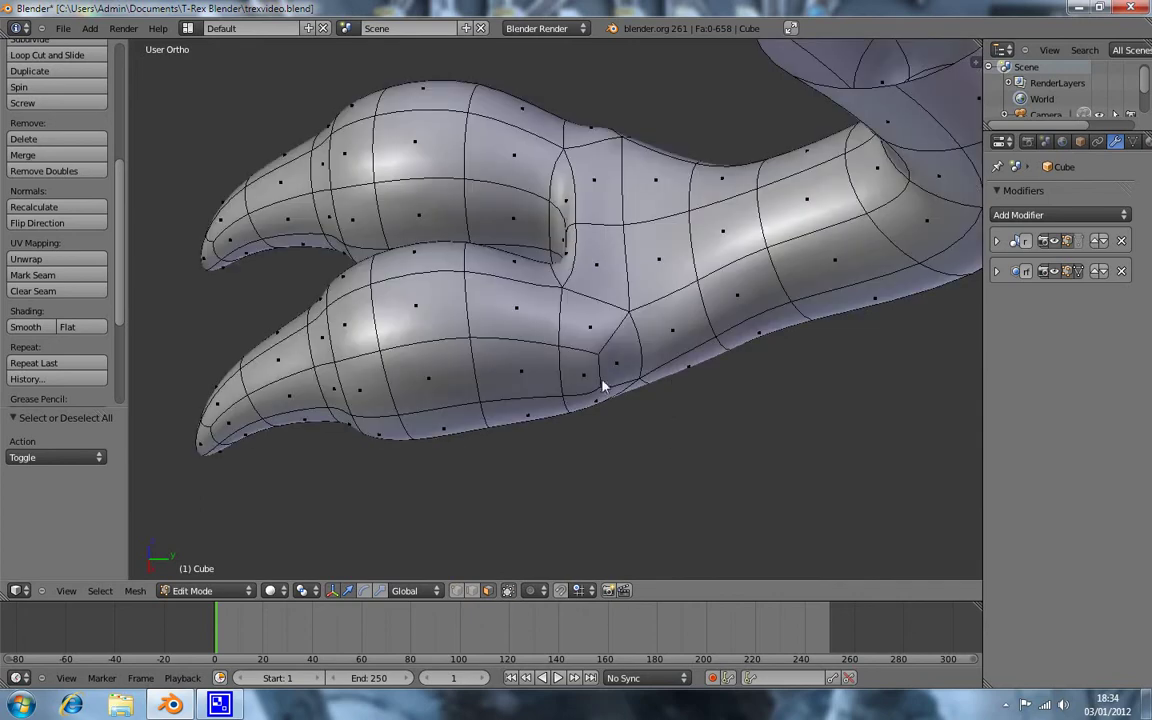
pyautogui.moveTo(591, 386)
pyautogui.mouseDown(button='middle')
pyautogui.moveTo(622, 257)
pyautogui.moveTo(558, 379)
pyautogui.moveTo(586, 231)
pyautogui.moveTo(705, 293)
pyautogui.moveTo(653, 406)
pyautogui.moveTo(547, 231)
pyautogui.moveTo(586, 424)
pyautogui.moveTo(643, 368)
pyautogui.moveTo(562, 305)
pyautogui.mouseUp(button='middle')
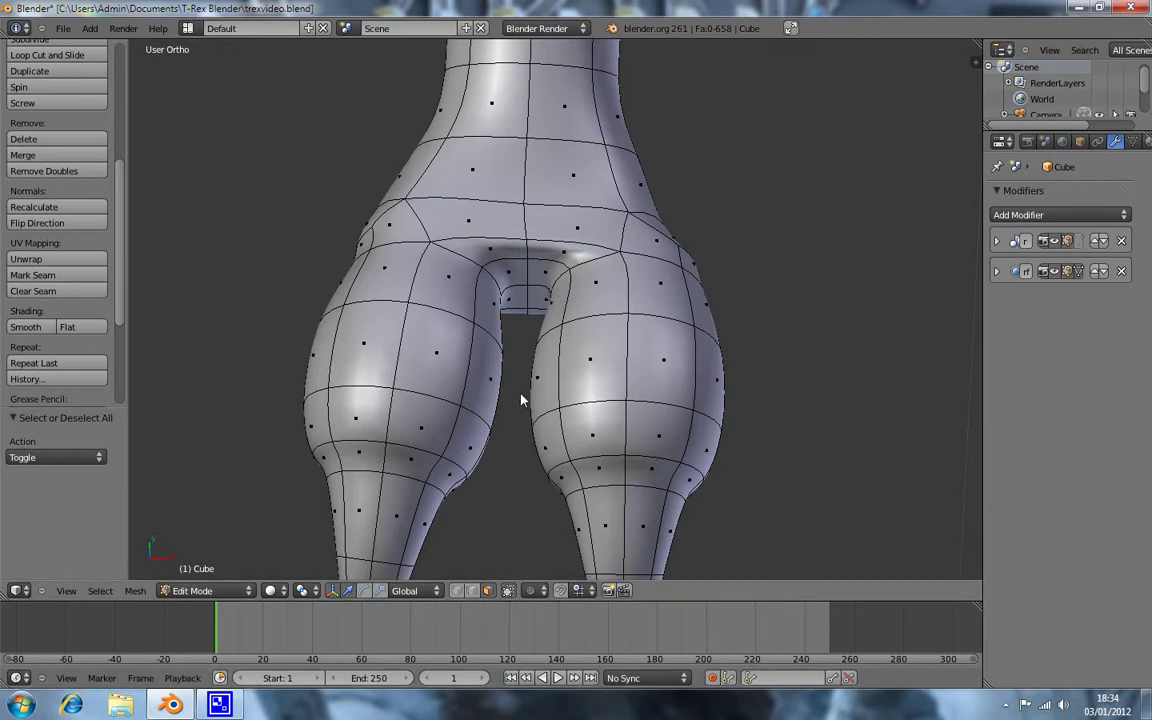
# Step: Switch to vertex select mode and select the vertex at the fork between the toes
pyautogui.hotkey('ctrl', 'Tab')
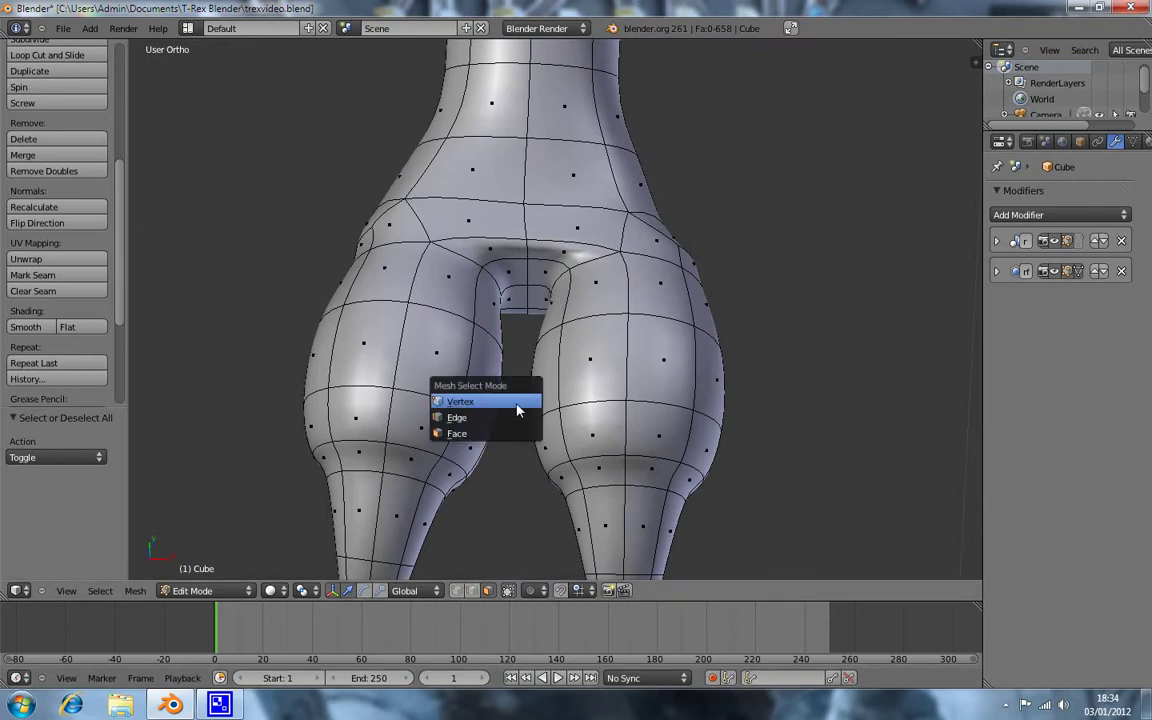
pyautogui.click(521, 419)
pyautogui.rightClick(527, 264)
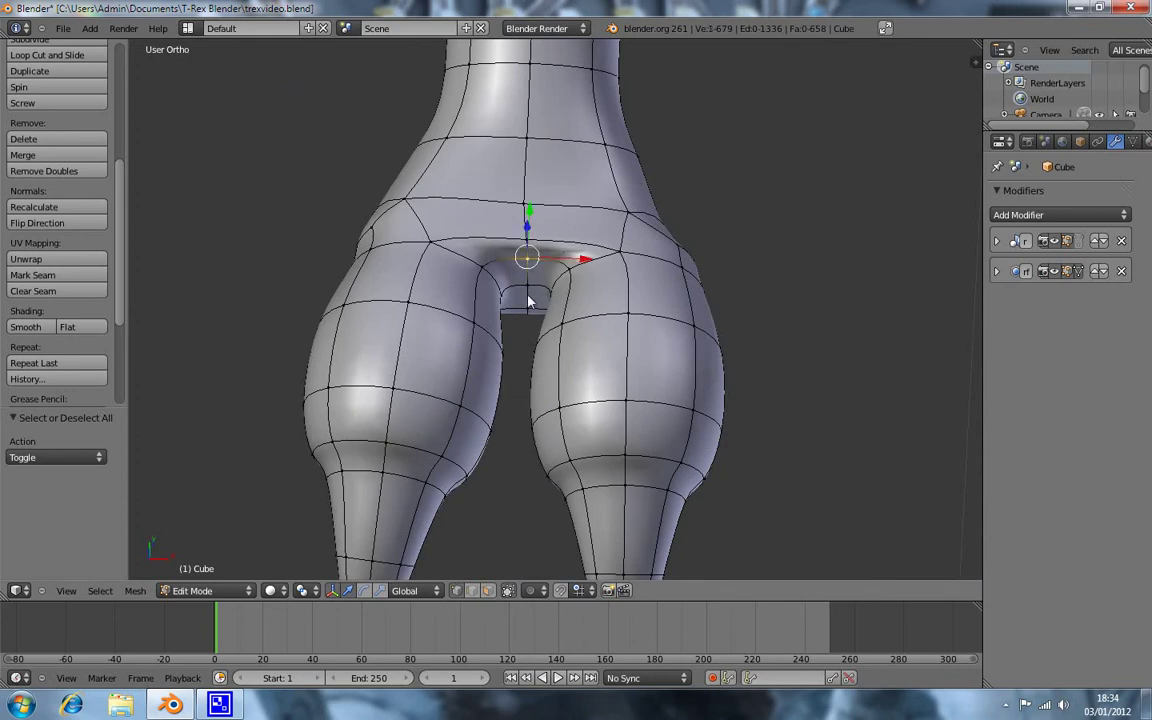
pyautogui.keyDown('shift'); pyautogui.rightClick(528, 297); pyautogui.keyUp('shift')
pyautogui.moveTo(528, 300)
pyautogui.mouseDown(button='middle')
pyautogui.moveTo(529, 390)
pyautogui.moveTo(527, 368)
pyautogui.mouseUp(button='middle')
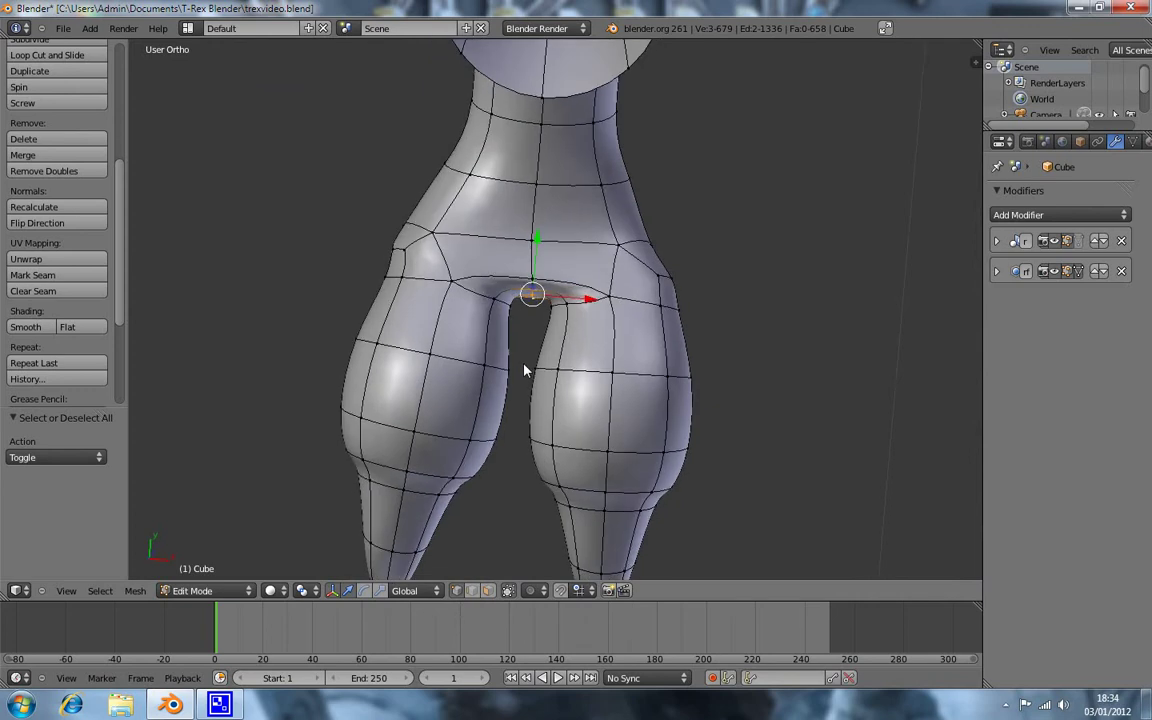
pyautogui.rightClick(546, 263)
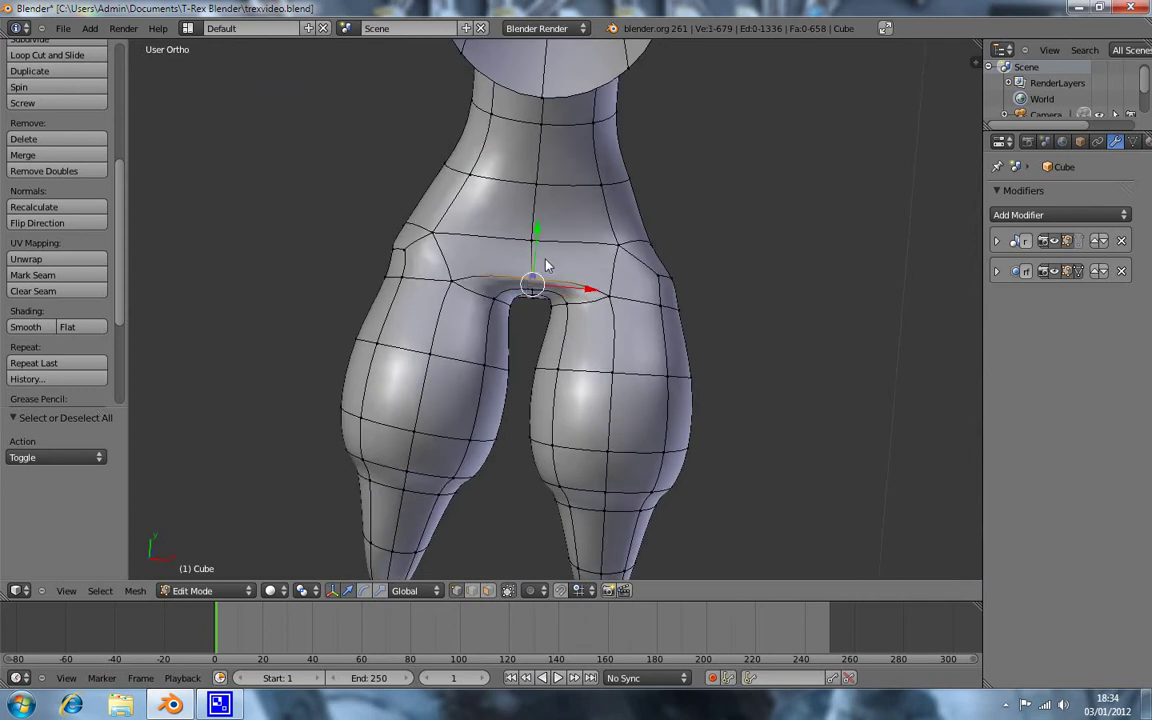
# Step: In Top view, move the fork vertex along the Y axis in two adjustments
pyautogui.press('KP_7')
pyautogui.press('g')
pyautogui.press('y')
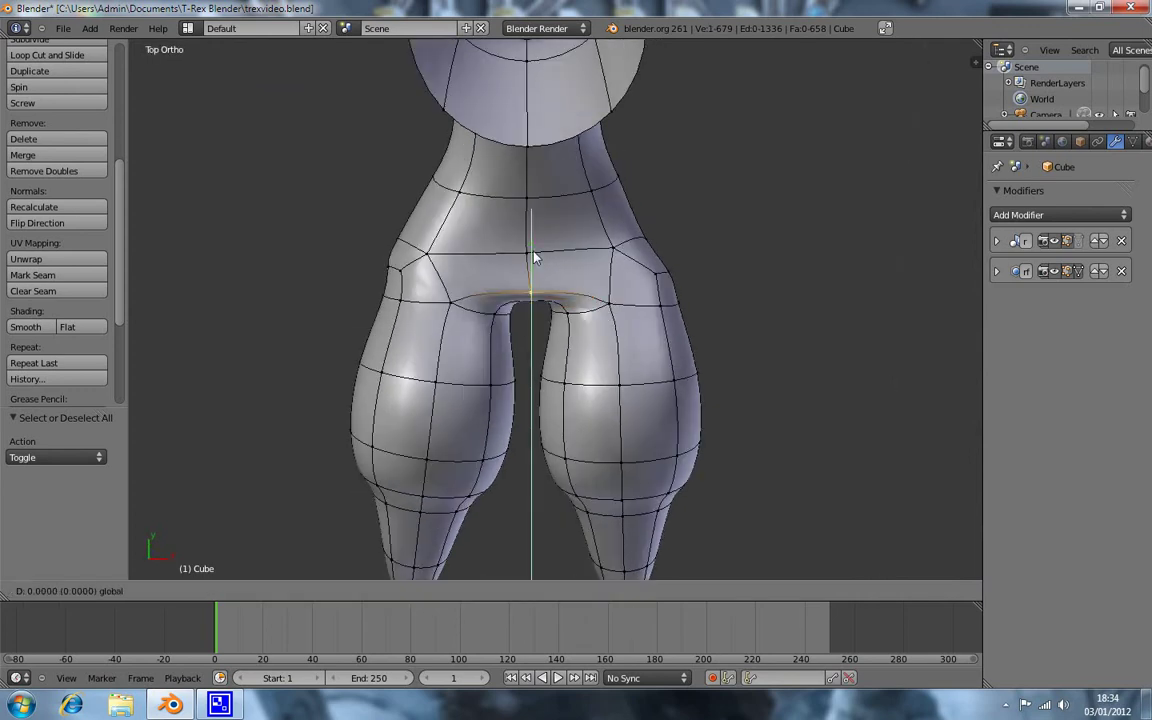
pyautogui.click(530, 222)
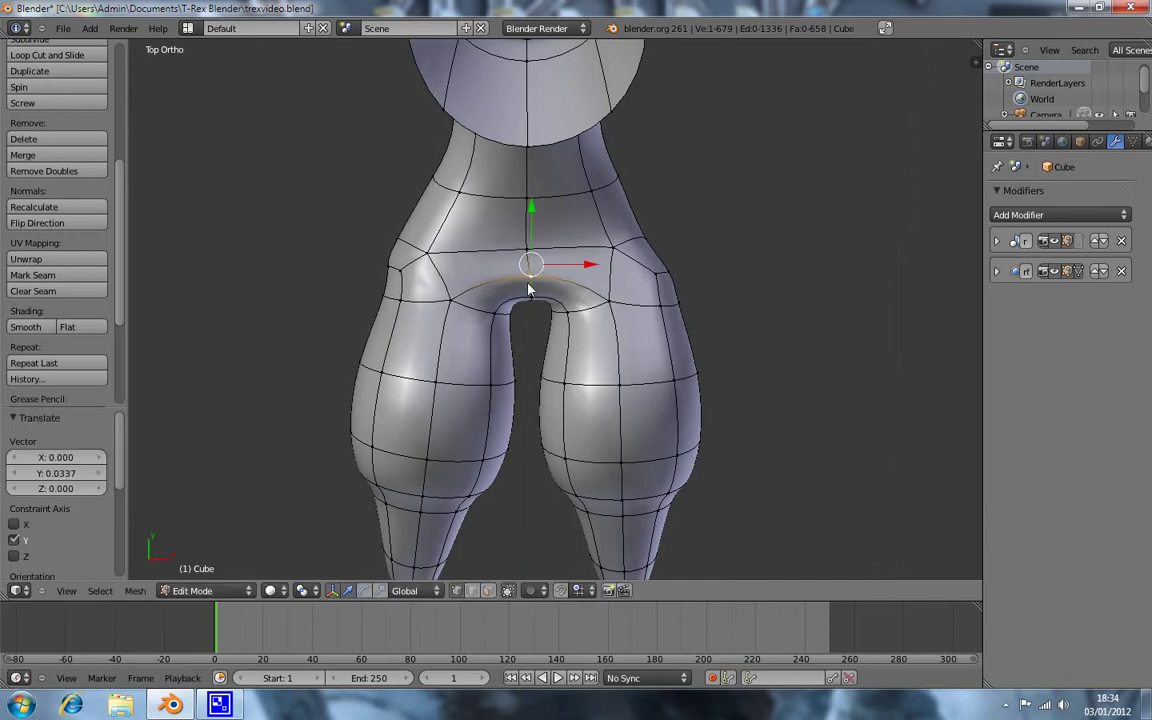
pyautogui.press('g')
pyautogui.press('y')
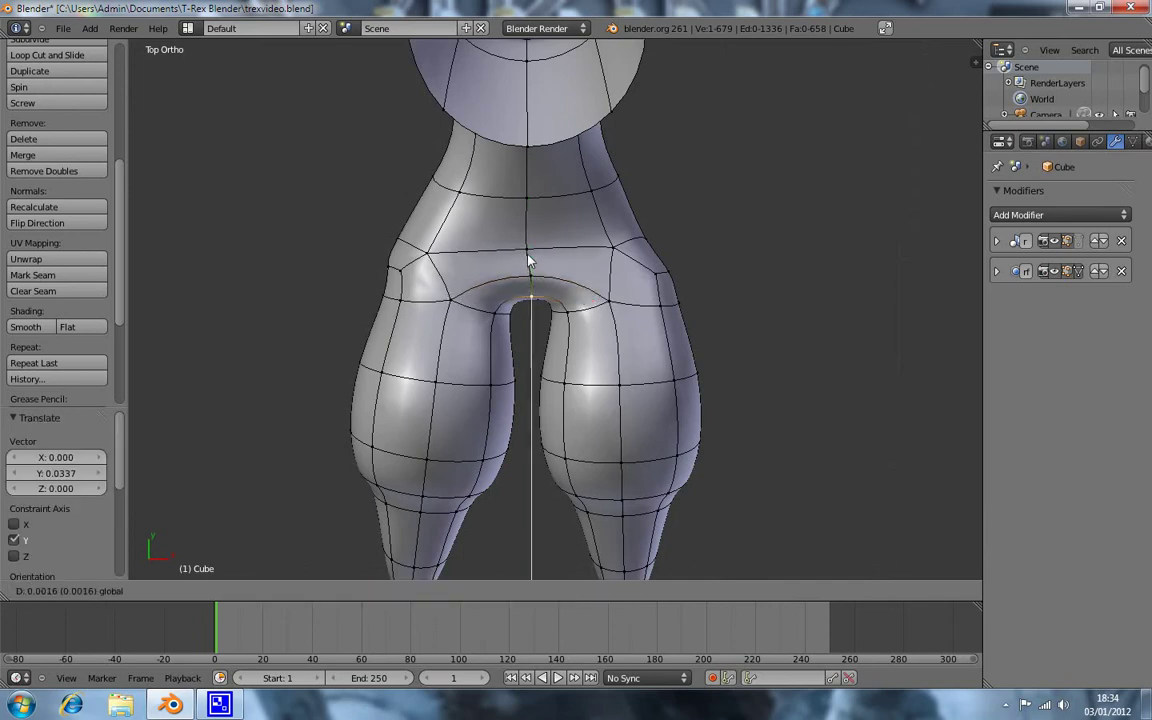
pyautogui.click(546, 315)
# Step: Check the fork from front, top and bottom views, undoing a trial edge-loop move
pyautogui.moveTo(548, 348)
pyautogui.mouseDown(button='middle')
pyautogui.moveTo(483, 303)
pyautogui.moveTo(491, 177)
pyautogui.moveTo(555, 188)
pyautogui.mouseUp(button='middle')
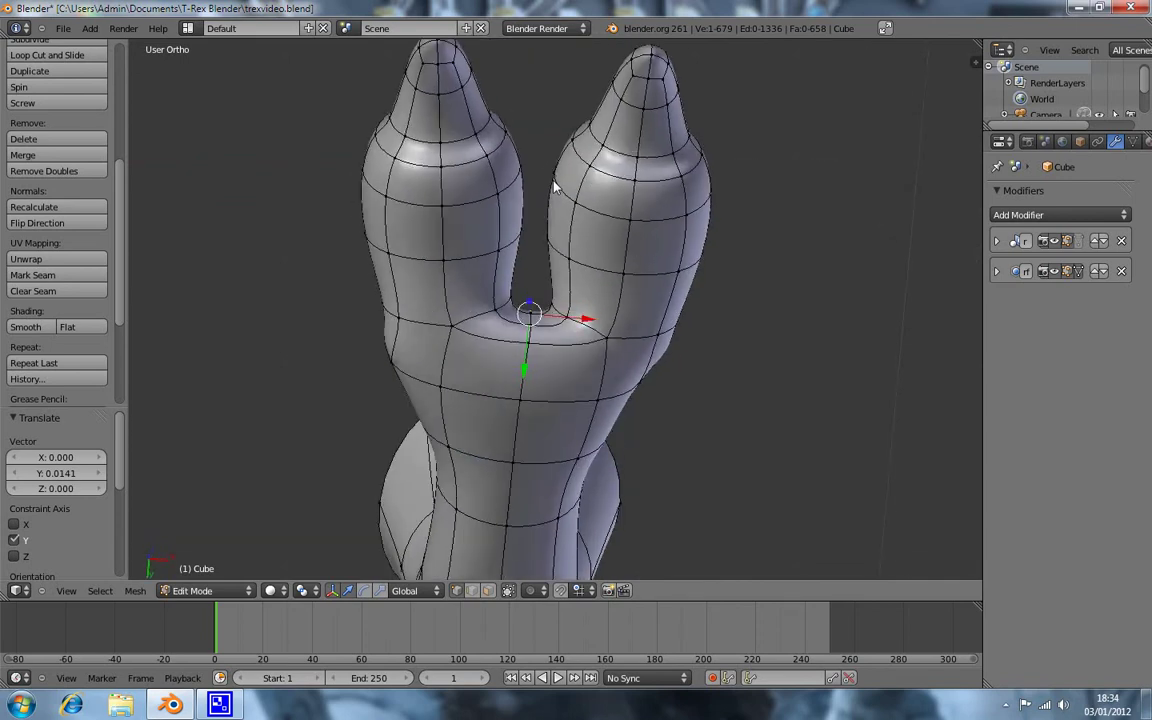
pyautogui.press('KP_1')
pyautogui.press('KP_7')
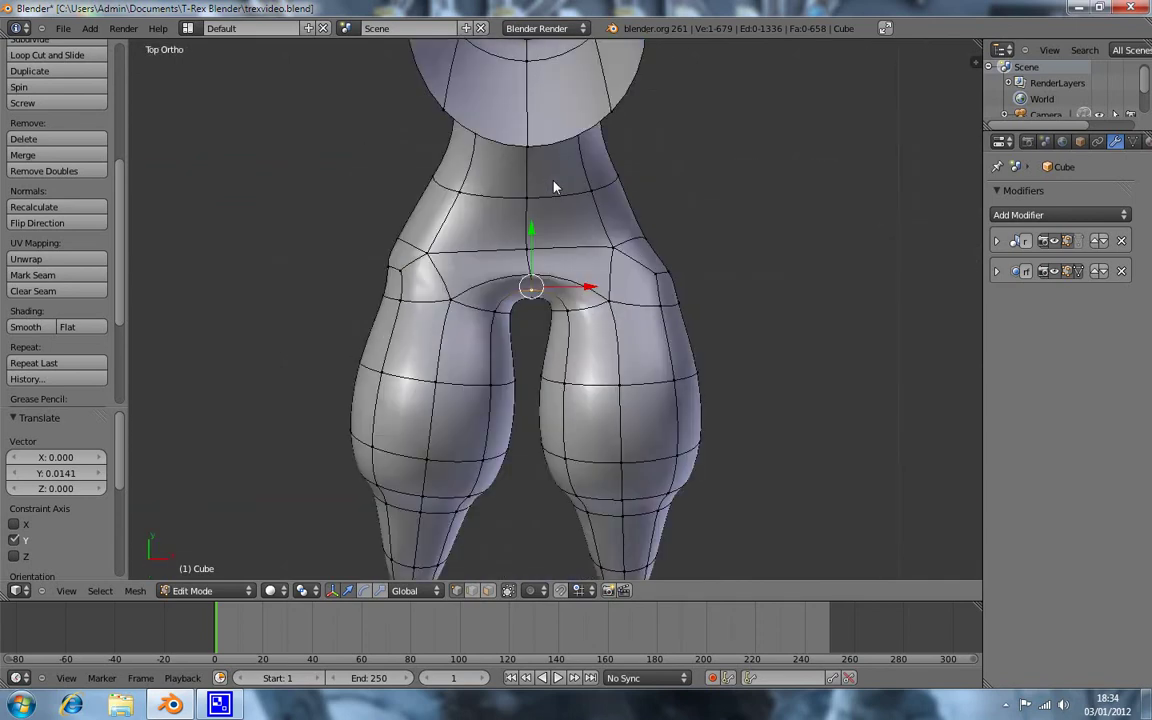
pyautogui.press('ctrl+KP_7')
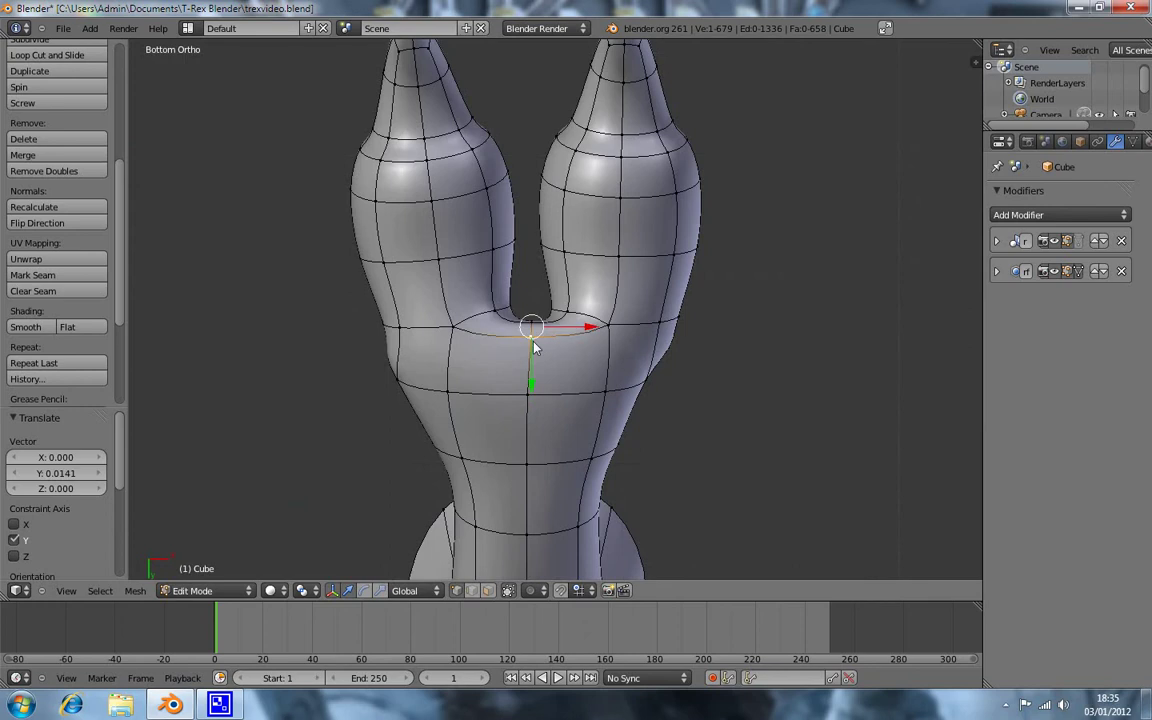
pyautogui.moveTo(533, 390); pyautogui.dragTo(533, 414)
pyautogui.hotkey('ctrl', 'z')
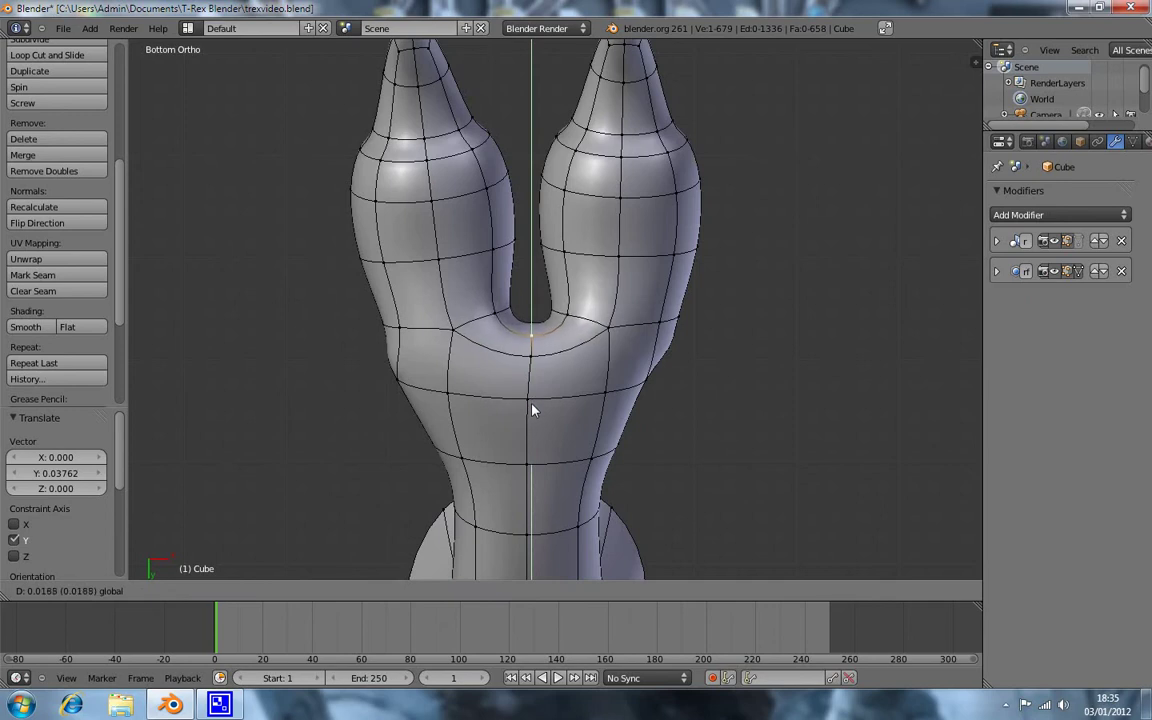
pyautogui.press('a')
# Step: Slide the fork vertices back along Y in Top view and deselect
pyautogui.moveTo(538, 378)
pyautogui.mouseDown(button='middle')
pyautogui.moveTo(437, 337)
pyautogui.moveTo(496, 463)
pyautogui.moveTo(587, 298)
pyautogui.moveTo(553, 314)
pyautogui.moveTo(545, 360)
pyautogui.moveTo(605, 262)
pyautogui.mouseUp(button='middle')
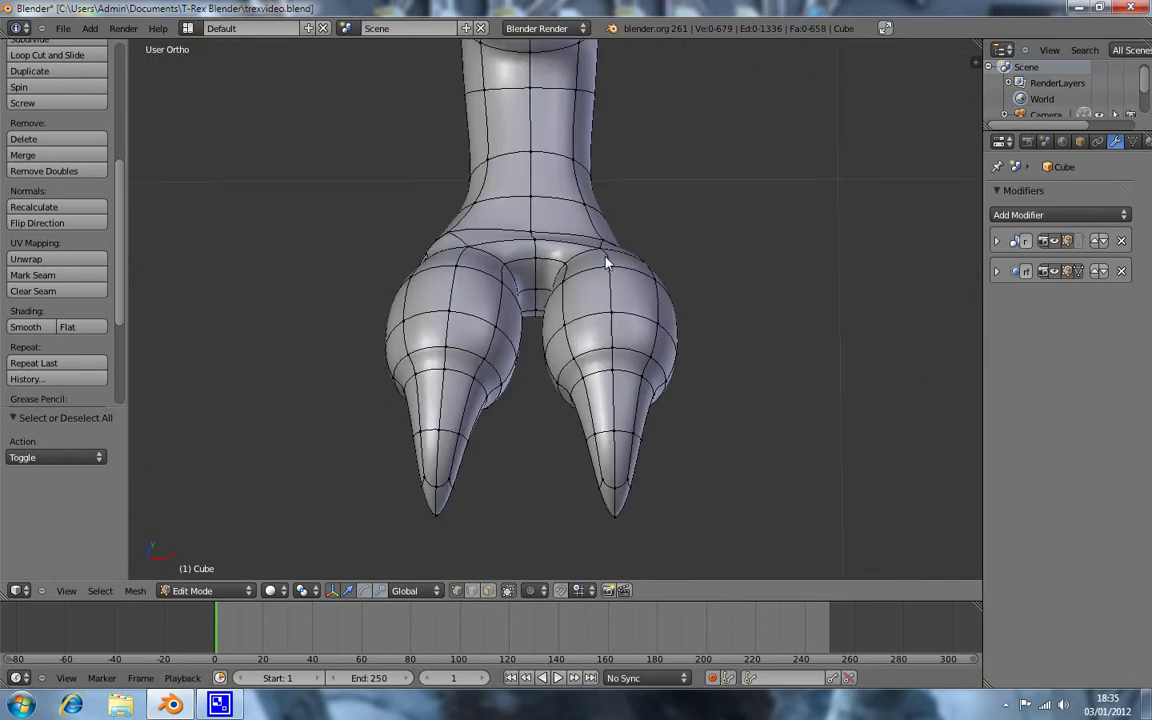
pyautogui.press('KP_7')
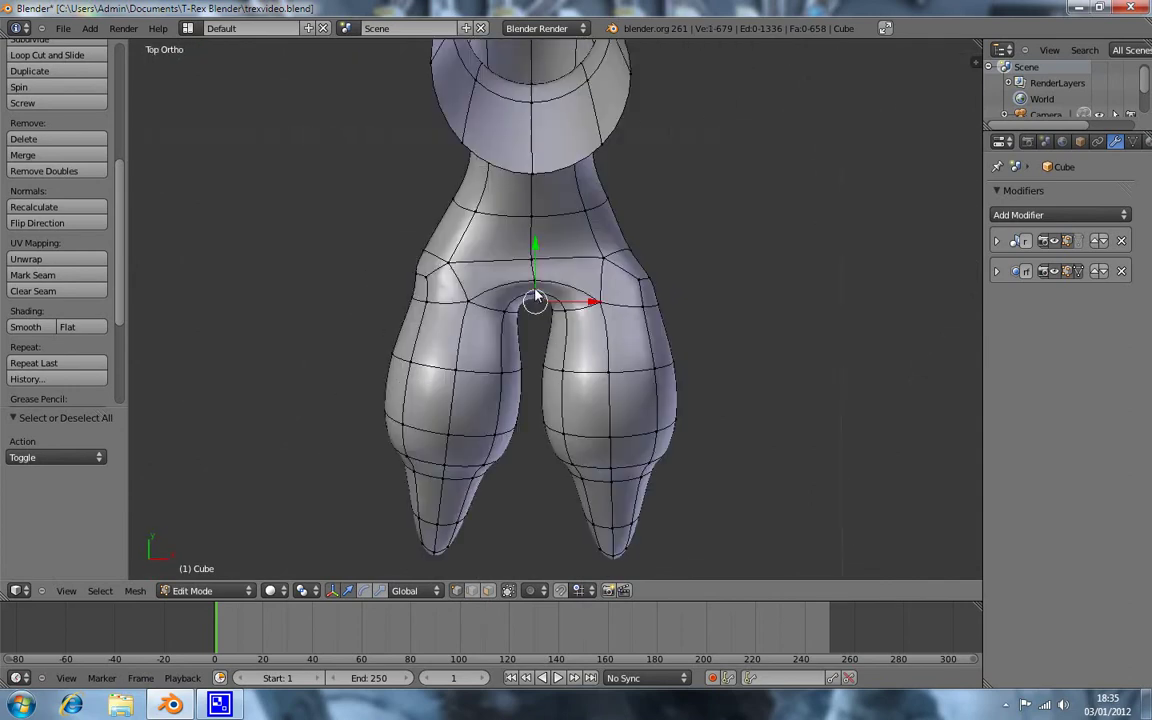
pyautogui.moveTo(535, 248); pyautogui.dragTo(537, 268)
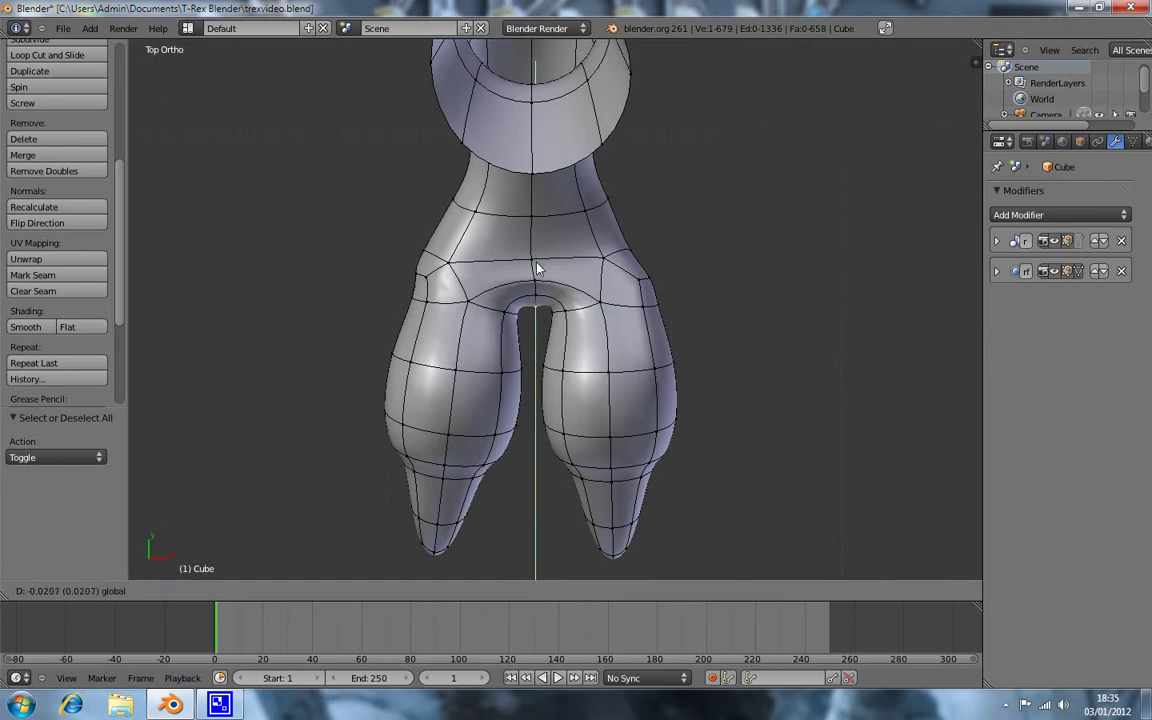
pyautogui.click(550, 330)
pyautogui.press('a')
pyautogui.moveTo(560, 324)
pyautogui.mouseDown(button='middle')
pyautogui.moveTo(565, 168)
pyautogui.moveTo(383, 57)
pyautogui.moveTo(630, 328)
pyautogui.mouseUp(button='middle')
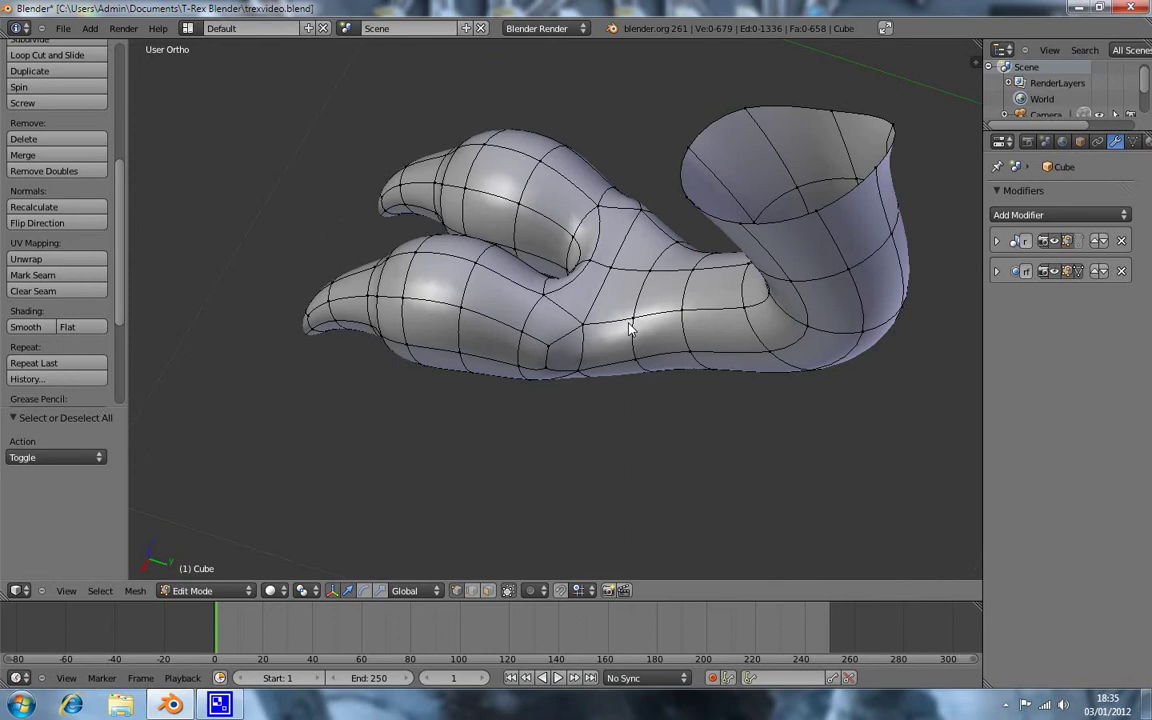
# Step: Raise the vertex atop the toe-ankle junction slightly to match the side reference
pyautogui.press('KP_1')
pyautogui.press('KP_3')
pyautogui.moveTo(600, 255)
pyautogui.mouseDown(button='middle')
pyautogui.moveTo(607, 283)
pyautogui.moveTo(599, 244)
pyautogui.mouseUp(button='middle')
pyautogui.rightClick(603, 254)
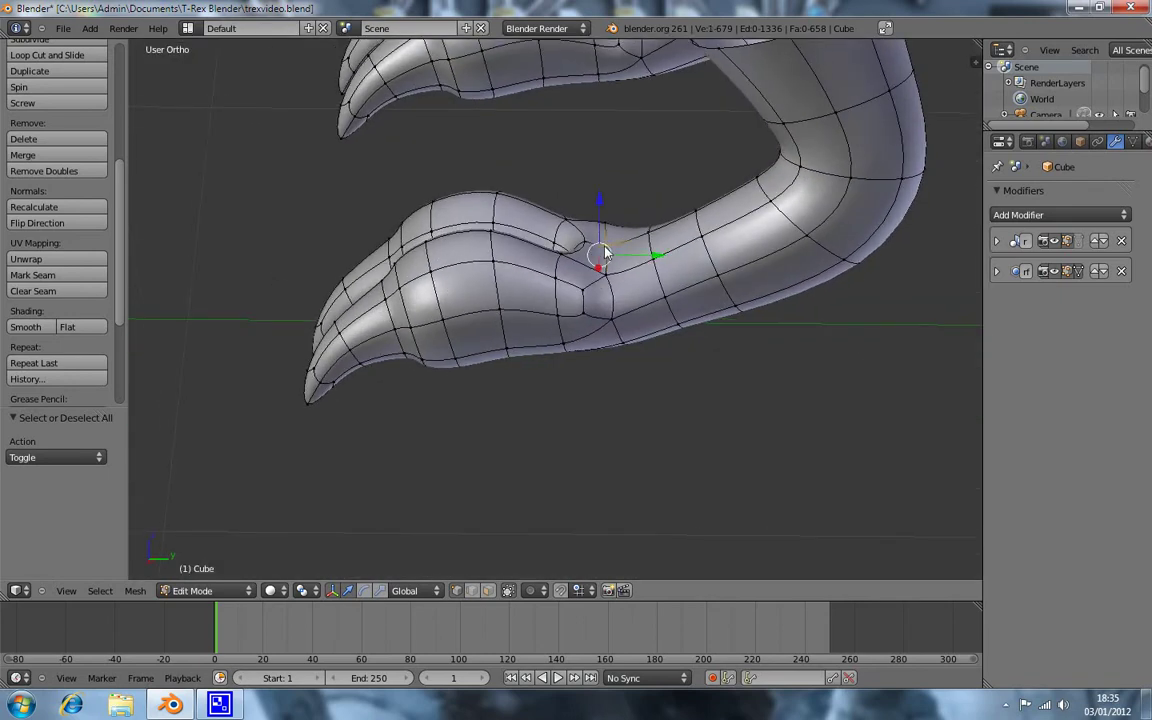
pyautogui.press('KP_7')
pyautogui.press('KP_3')
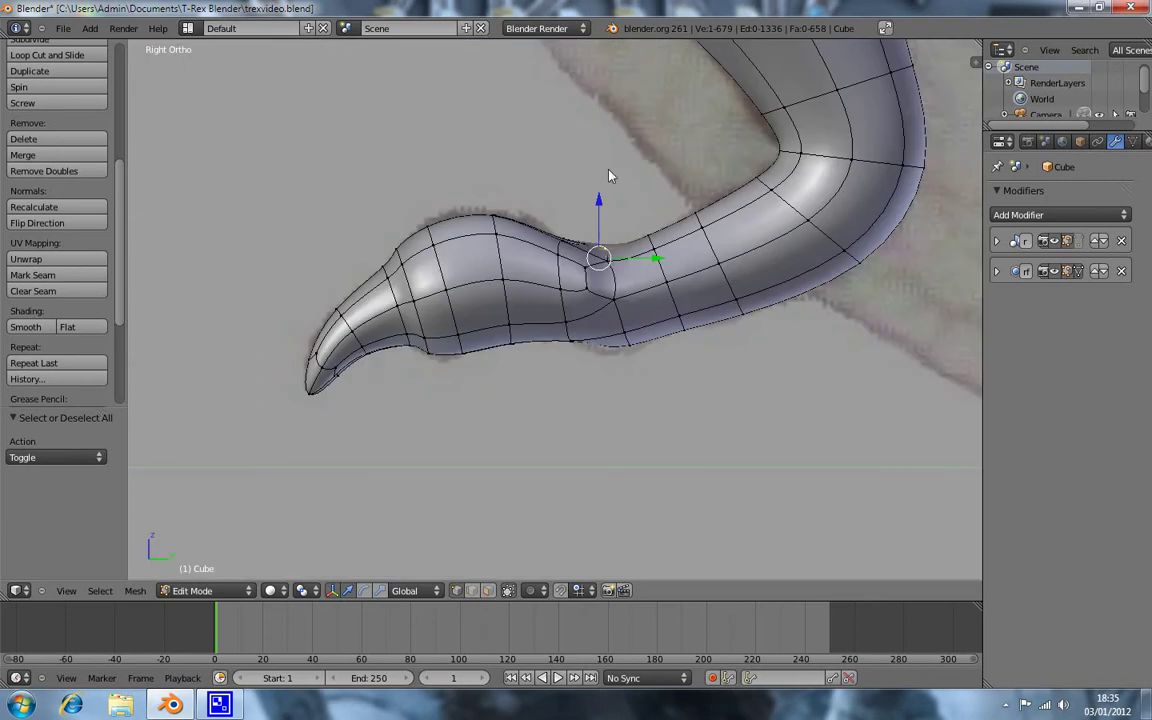
pyautogui.moveTo(597, 198); pyautogui.dragTo(596, 199)
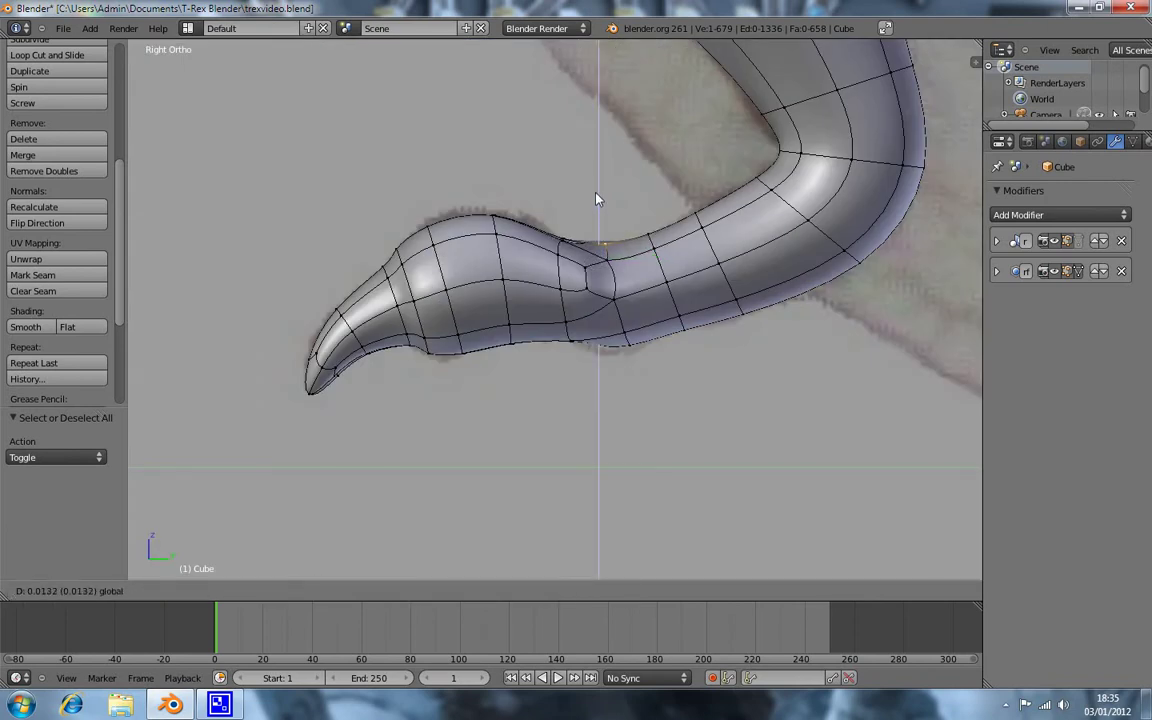
pyautogui.click(600, 200)
pyautogui.press('a')
# Step: In wireframe, move a vertex under the ankle junction vertically to fit the profile
pyautogui.press('z')
pyautogui.press('z')
pyautogui.press('z')
pyautogui.rightClick(624, 350)
pyautogui.moveTo(624, 322)
pyautogui.mouseDown()
pyautogui.moveTo(626, 312)
pyautogui.moveTo(630, 342)
pyautogui.mouseUp()
pyautogui.press('b')
pyautogui.press('g')
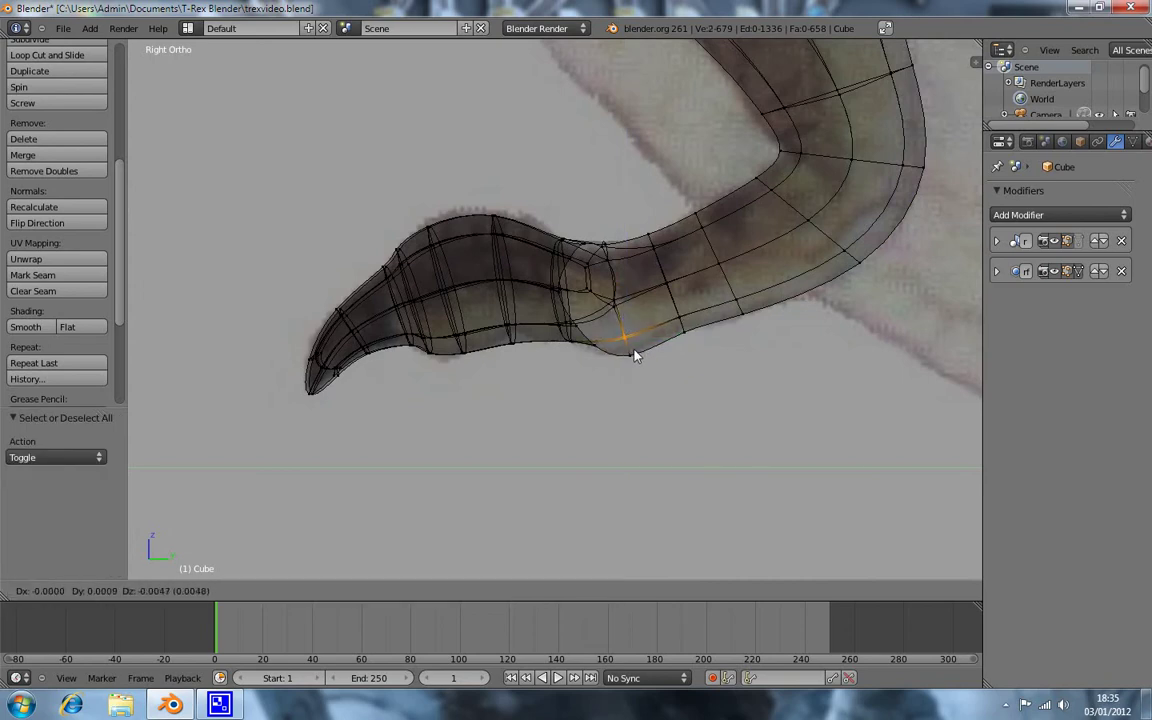
pyautogui.click(634, 355)
pyautogui.press('a')
pyautogui.press('z')
# Step: Check the reshaped foot, return to Right view, and reveal the hidden body mesh
pyautogui.scroll(-3, 743, 327)
pyautogui.scroll(-1, 655, 330)
pyautogui.moveTo(655, 330)
pyautogui.mouseDown(button='middle')
pyautogui.moveTo(635, 327)
pyautogui.moveTo(612, 345)
pyautogui.moveTo(600, 399)
pyautogui.mouseUp(button='middle')
pyautogui.press('KP_3')
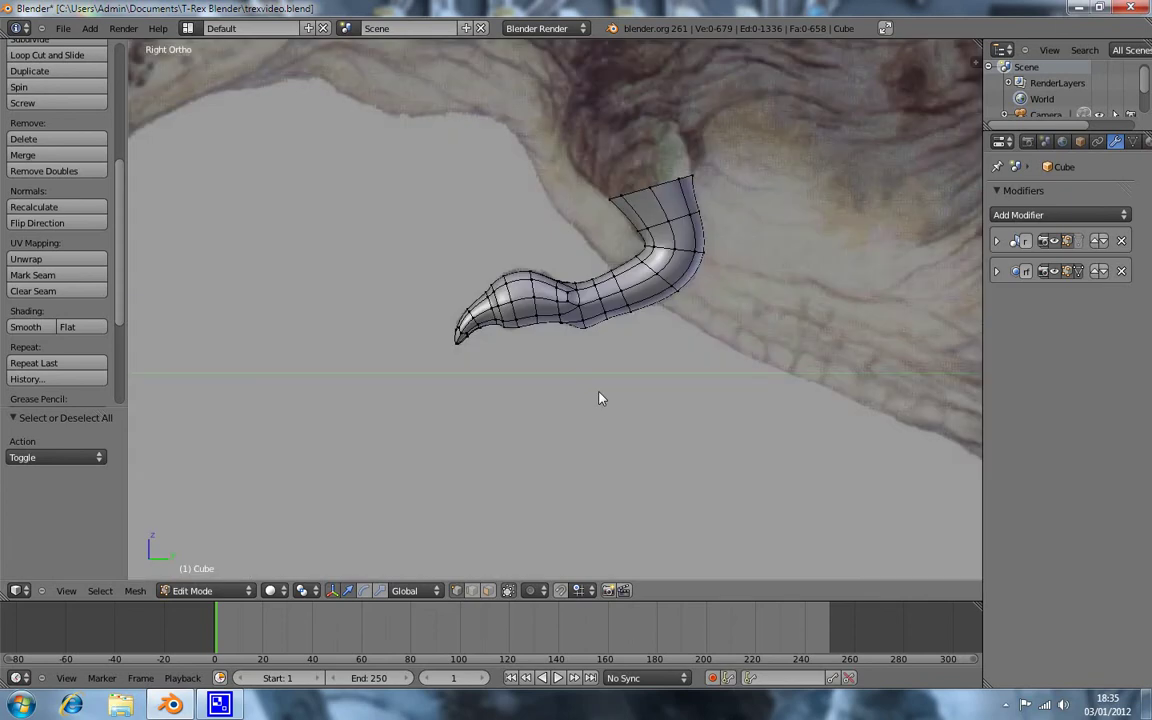
pyautogui.hotkey('alt', 'h')
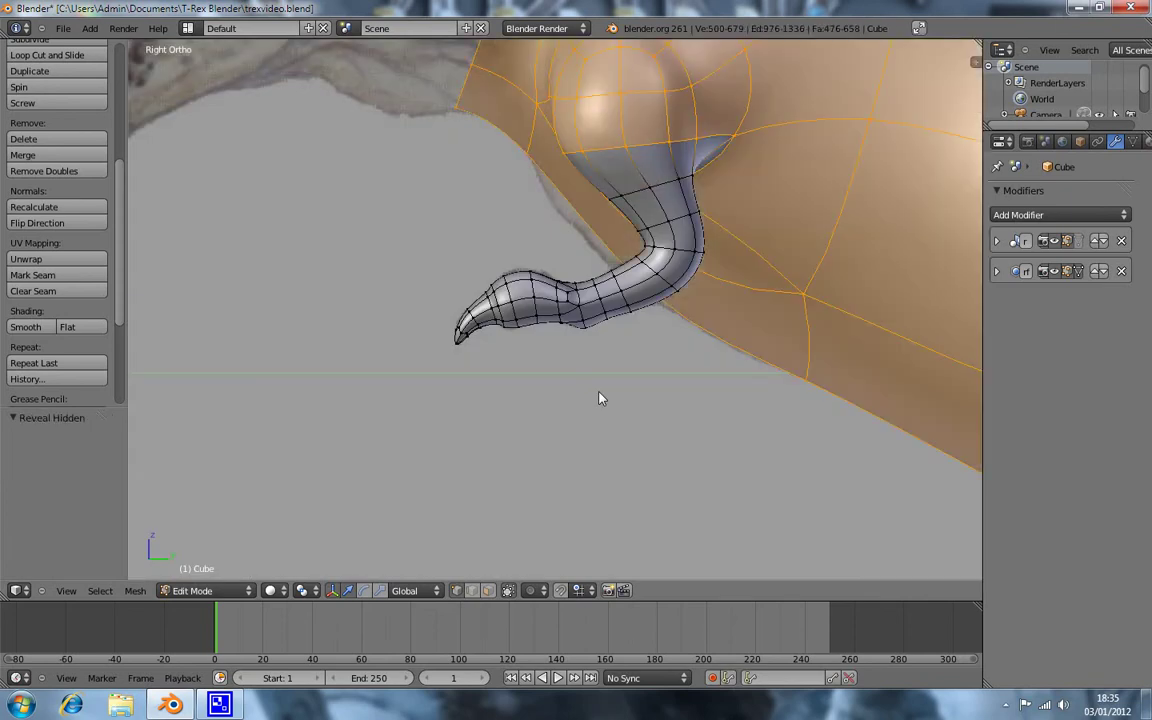
# Step: Deselect the revealed body and frame the whole dinosaur from the side in textured shading
pyautogui.press('a')
pyautogui.moveTo(620, 243)
pyautogui.mouseDown(button='middle')
pyautogui.moveTo(746, 234)
pyautogui.moveTo(568, 100)
pyautogui.mouseUp(button='middle')
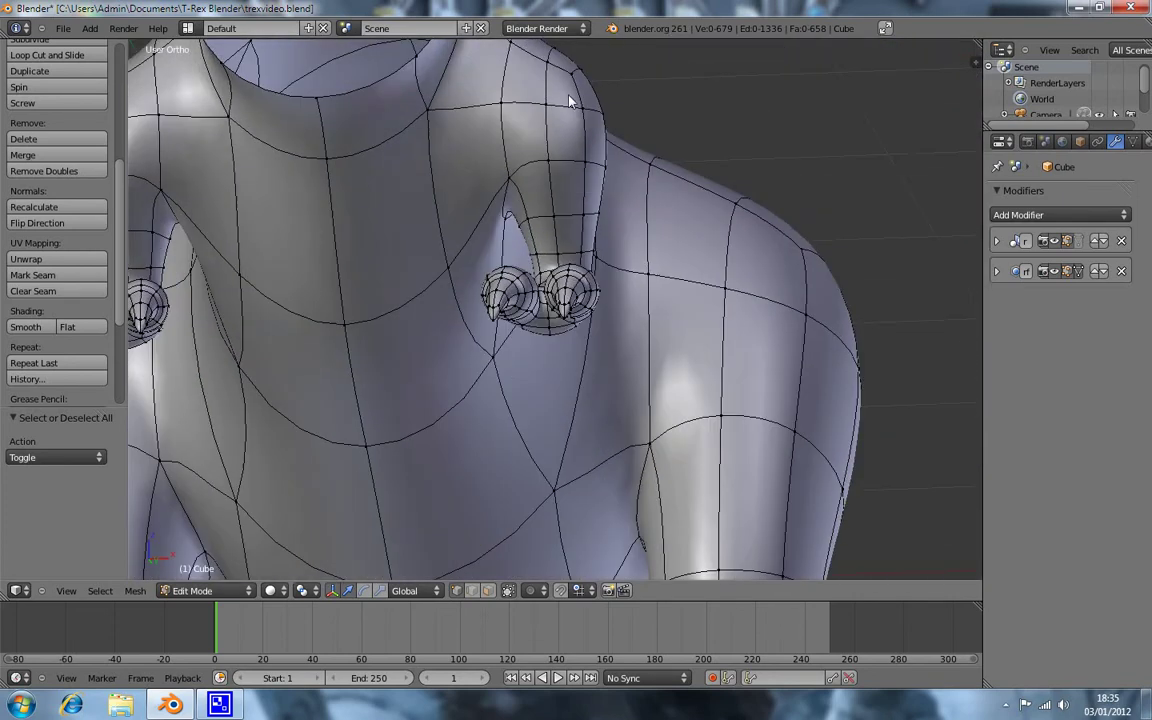
pyautogui.moveTo(527, 159); pyautogui.dragTo(580, 258, button='middle')
pyautogui.press('z')
pyautogui.press('z')
pyautogui.press('KP_3')
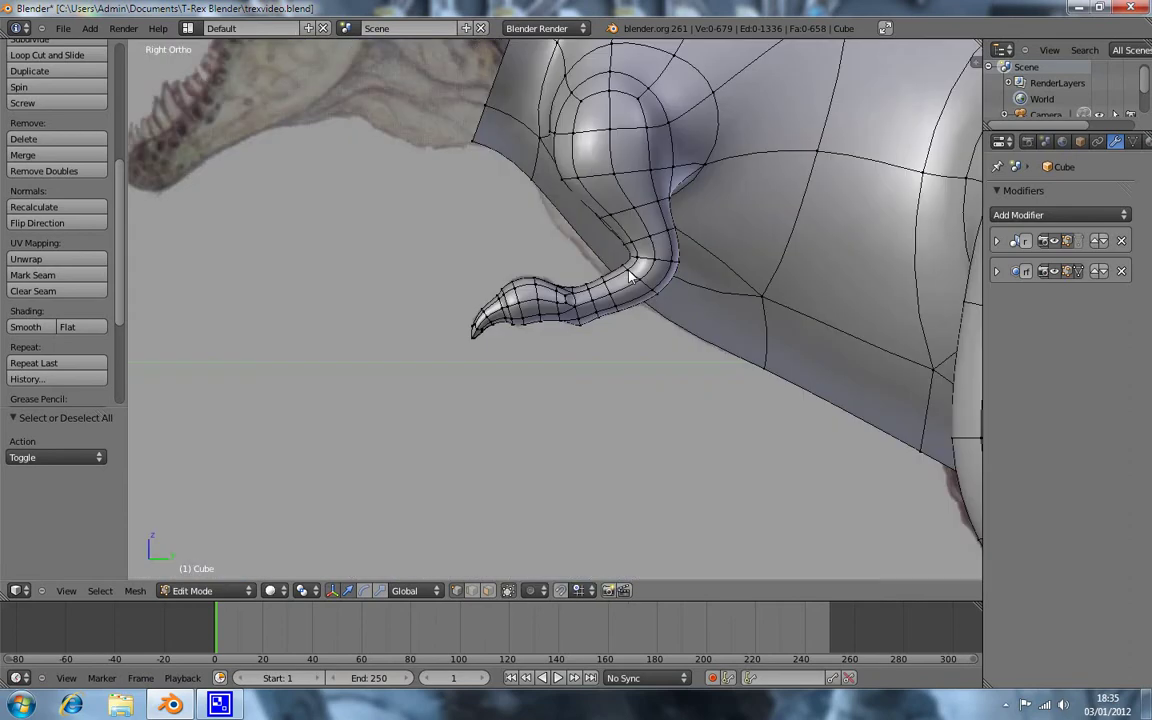
pyautogui.scroll(-2, 797, 314)
pyautogui.scroll(-6, 650, 311)
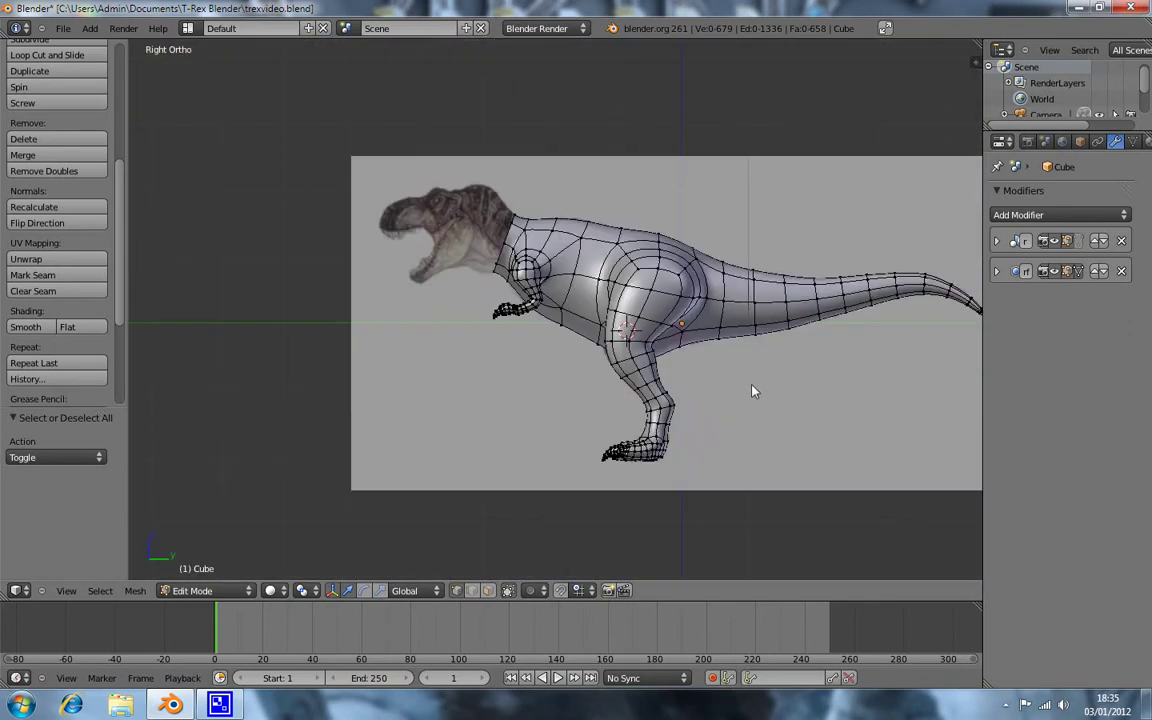
pyautogui.hotkey('alt', 'z')
pyautogui.keyDown('shift'); pyautogui.moveTo(830, 393); pyautogui.dragTo(684, 375, button='middle'); pyautogui.keyUp('shift')
# Step: Box-select the hind leg, grow to the linked tail, and hide them
pyautogui.press('b')
pyautogui.moveTo(494, 180); pyautogui.dragTo(733, 548)
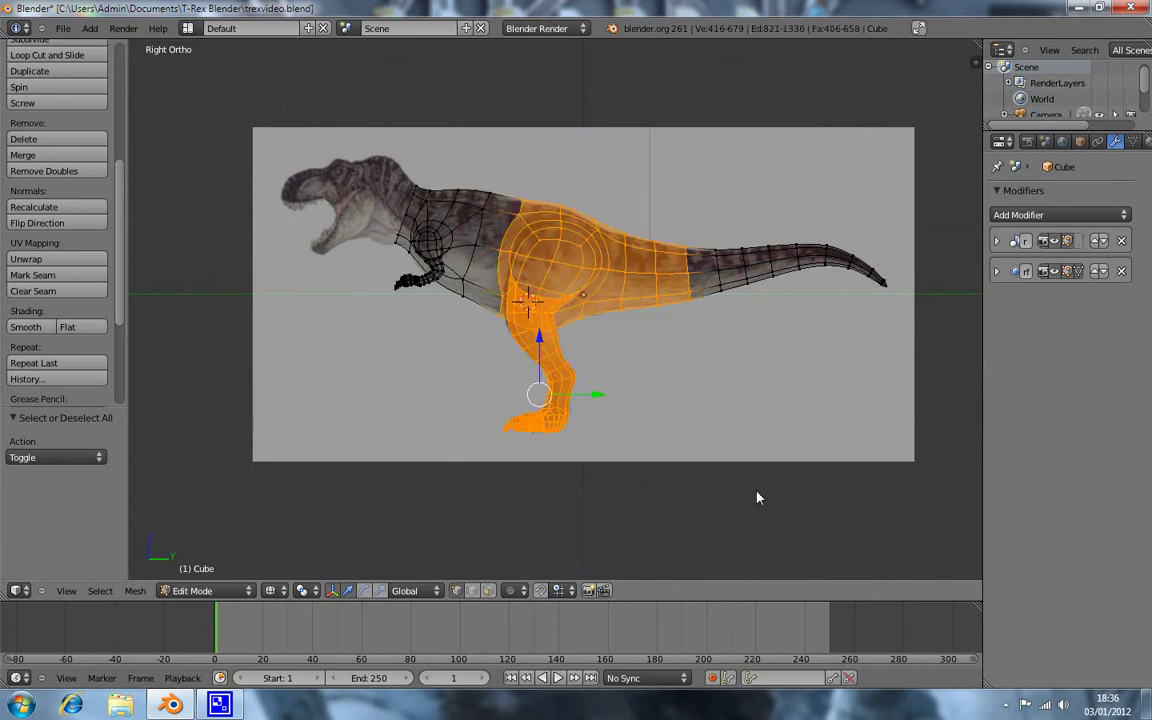
pyautogui.hotkey('ctrl', 'l')
pyautogui.scroll(2, 484, 216)
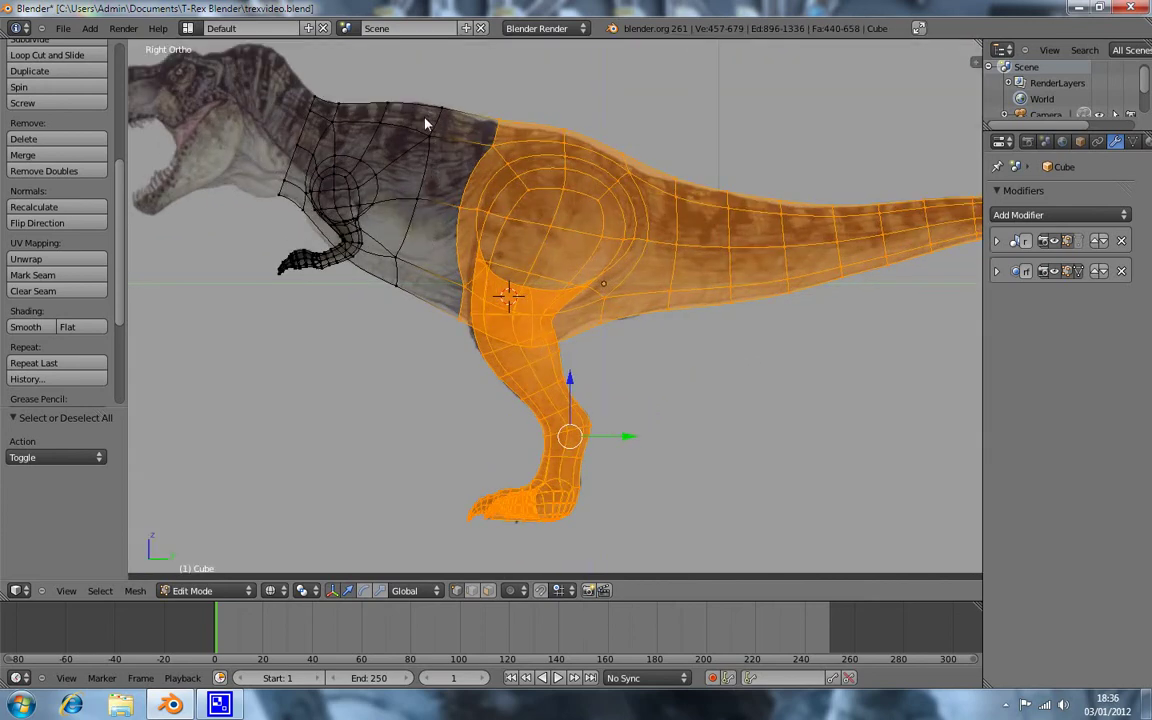
pyautogui.press('h')
pyautogui.press('z')
pyautogui.moveTo(485, 261)
pyautogui.mouseDown(button='middle')
pyautogui.moveTo(445, 229)
pyautogui.moveTo(601, 240)
pyautogui.mouseUp(button='middle')
pyautogui.press('KP_1')
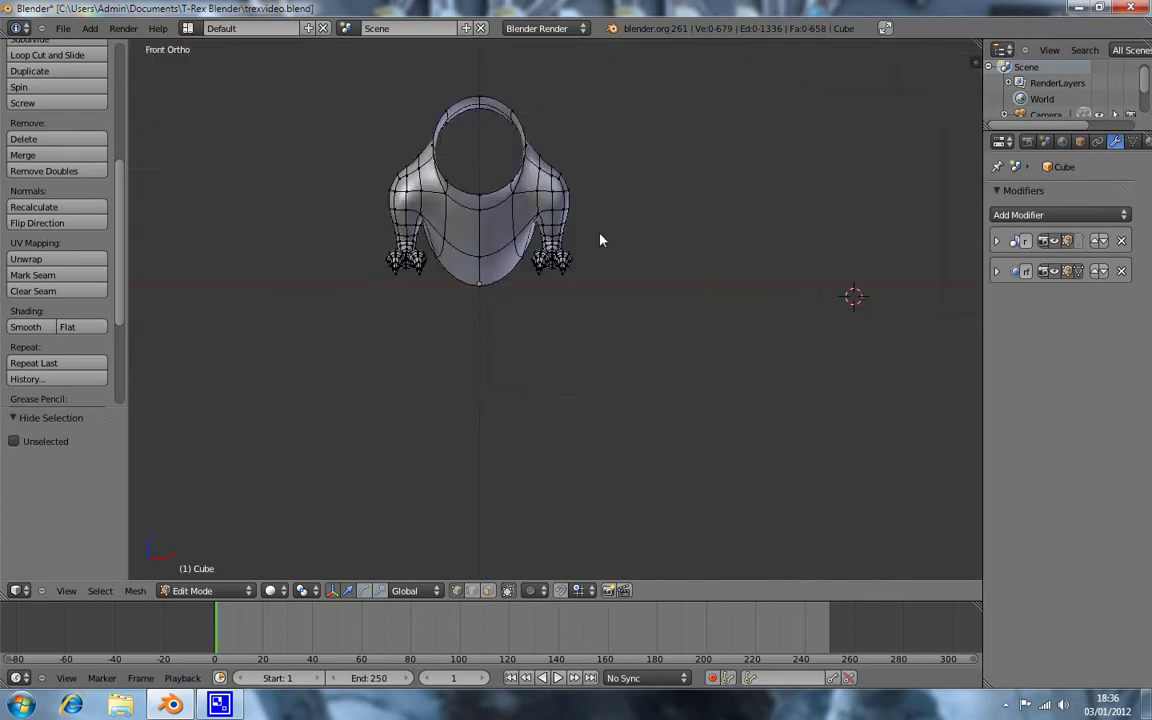
# Step: In wireframe, box-select the vertices of both mirrored arms
pyautogui.scroll(5, 600, 240)
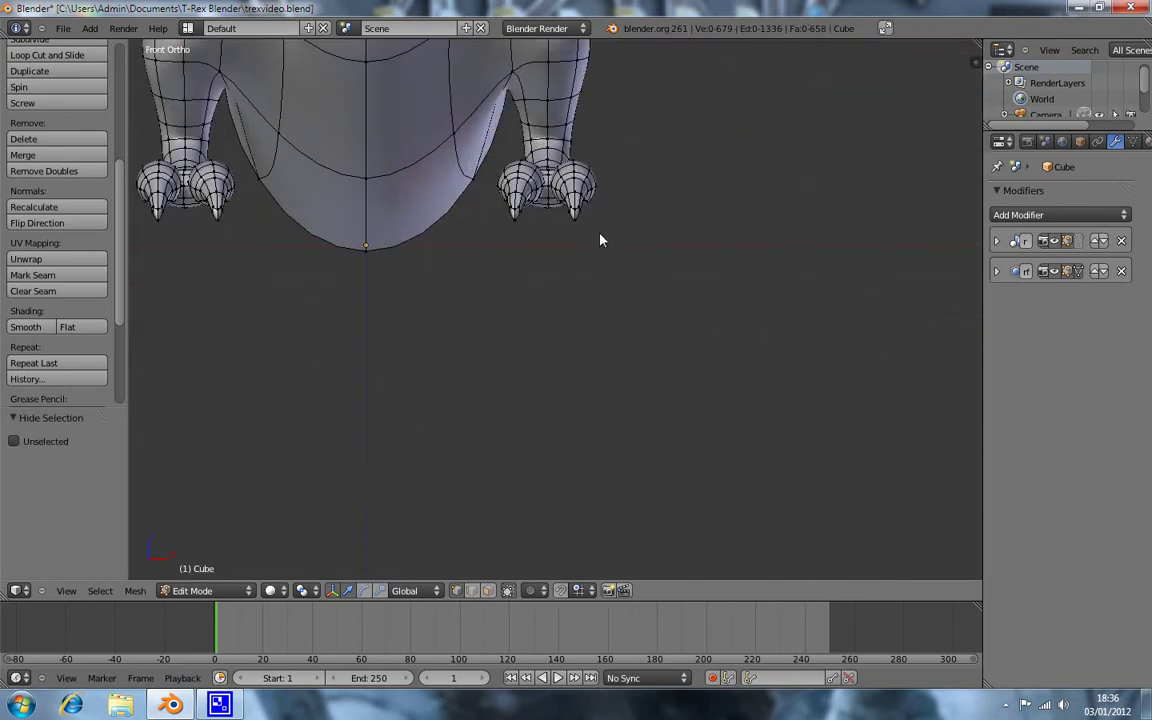
pyautogui.keyDown('shift'); pyautogui.moveTo(634, 196); pyautogui.dragTo(643, 373, button='middle'); pyautogui.keyUp('shift')
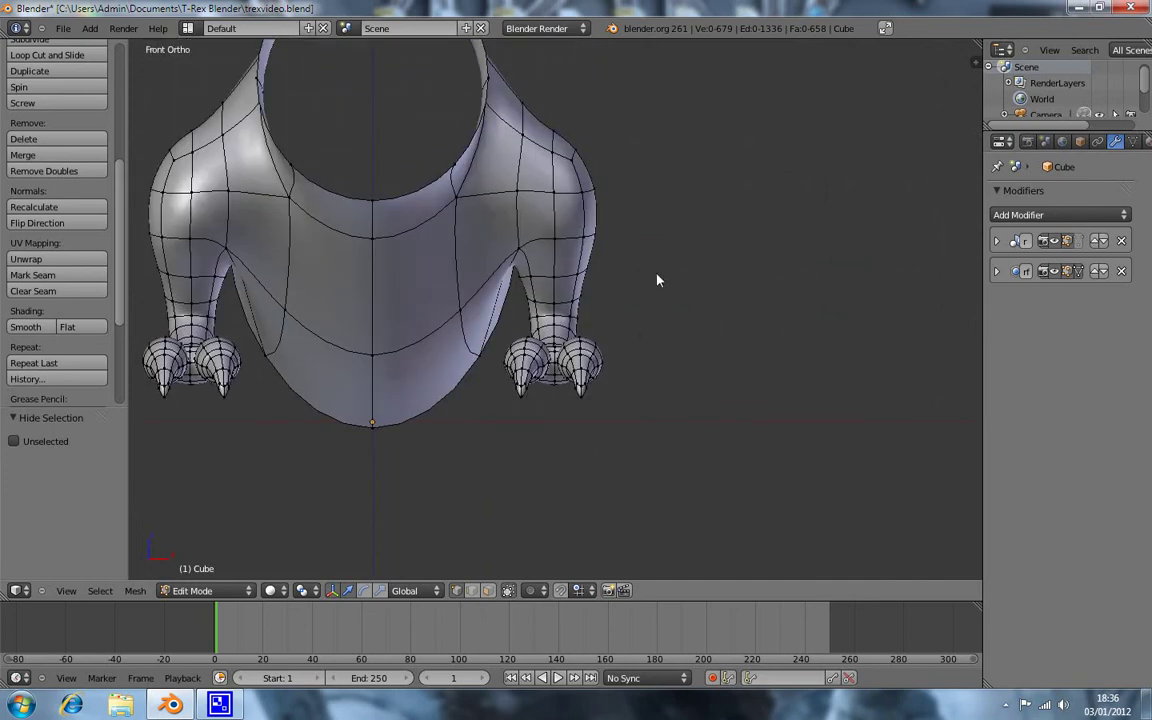
pyautogui.press('z')
pyautogui.press('b')
pyautogui.moveTo(662, 115)
pyautogui.mouseDown()
pyautogui.moveTo(548, 347)
pyautogui.moveTo(532, 434)
pyautogui.mouseUp()
pyautogui.press('b')
pyautogui.moveTo(520, 322); pyautogui.dragTo(504, 357)
pyautogui.press('b')
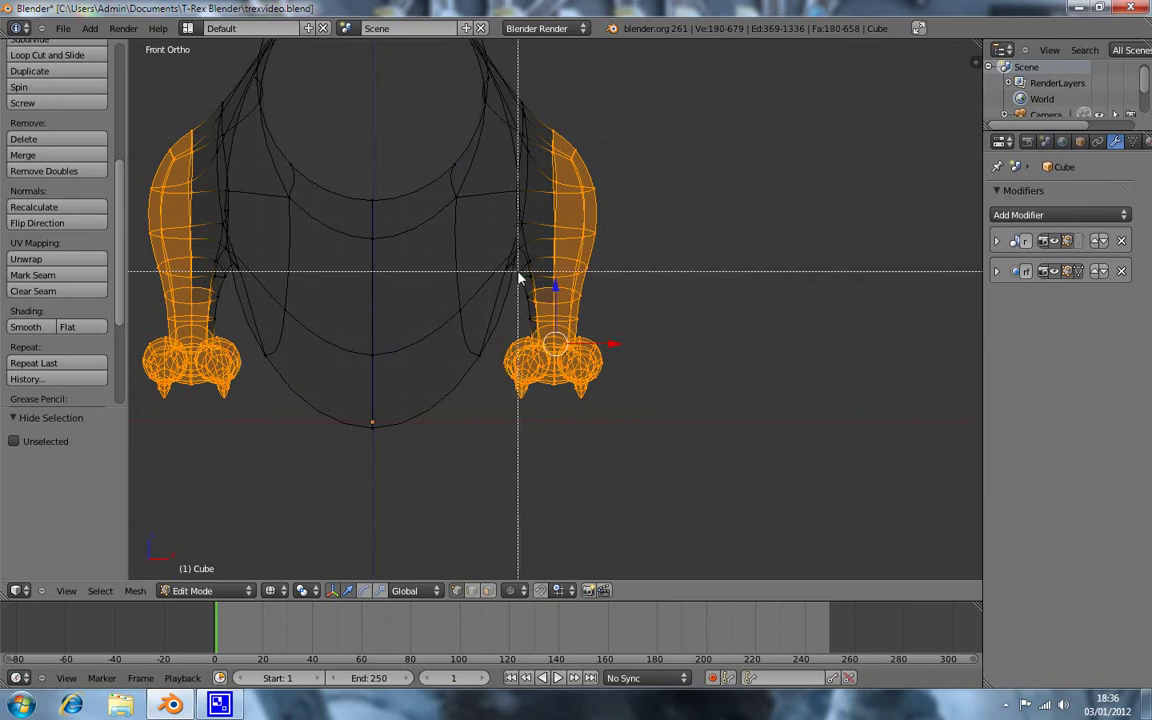
pyautogui.moveTo(518, 278); pyautogui.dragTo(557, 346)
# Step: Add the upper-arm and shoulder faces, plus a vertex beside the shoulder, to the selection
pyautogui.press('z')
pyautogui.moveTo(617, 262)
pyautogui.mouseDown(button='middle')
pyautogui.moveTo(450, 279)
pyautogui.moveTo(373, 231)
pyautogui.moveTo(433, 270)
pyautogui.mouseUp(button='middle')
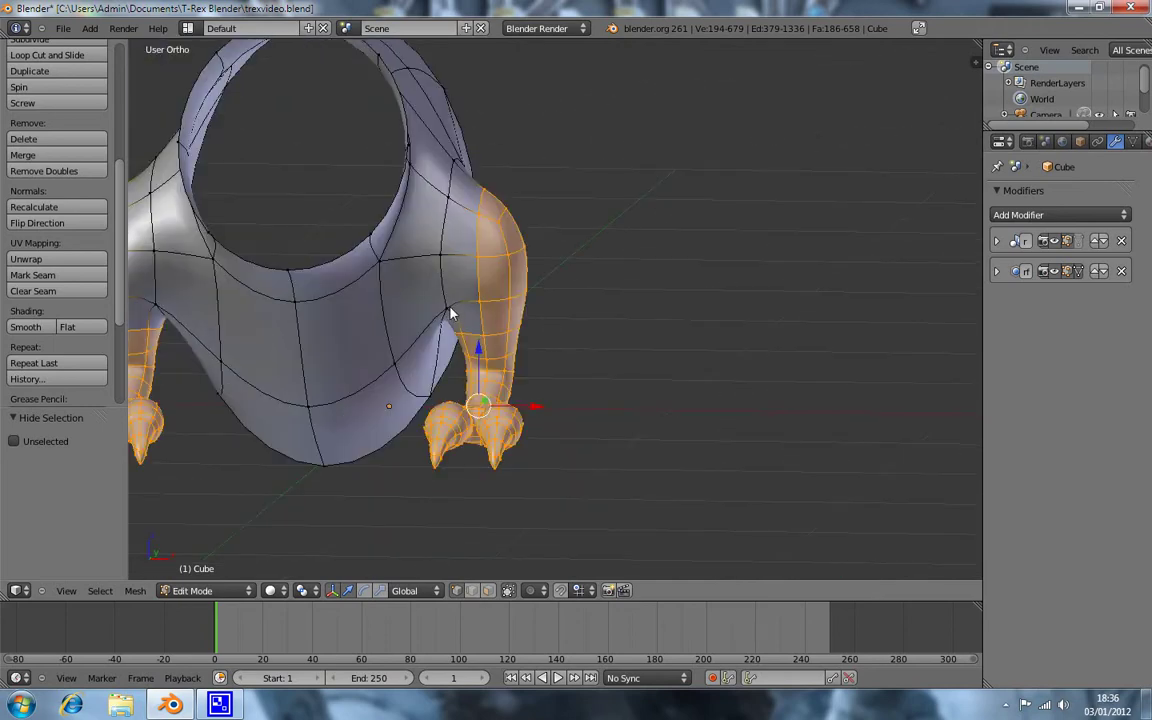
pyautogui.keyDown('shift'); pyautogui.rightClick(458, 305); pyautogui.keyUp('shift')
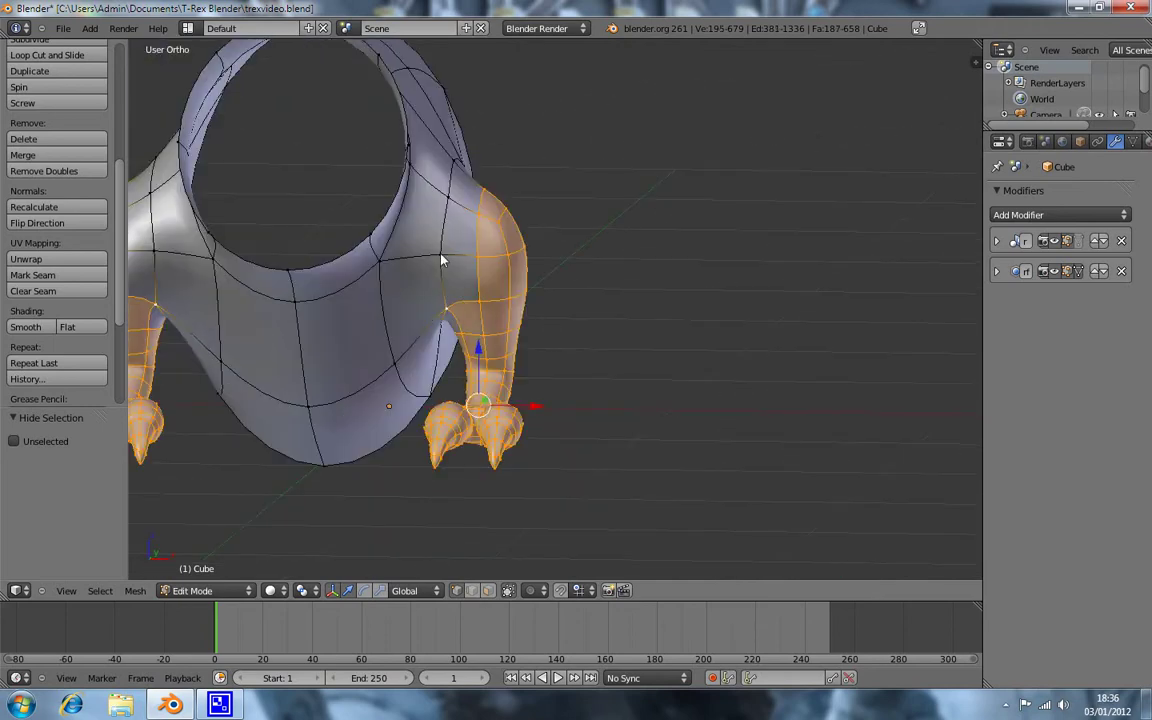
pyautogui.keyDown('shift'); pyautogui.rightClick(445, 262); pyautogui.keyUp('shift')
pyautogui.keyDown('shift'); pyautogui.rightClick(458, 200); pyautogui.keyUp('shift')
pyautogui.moveTo(560, 247)
pyautogui.mouseDown(button='middle')
pyautogui.moveTo(378, 267)
pyautogui.moveTo(635, 324)
pyautogui.moveTo(418, 229)
pyautogui.mouseUp(button='middle')
pyautogui.keyDown('shift'); pyautogui.rightClick(355, 192); pyautogui.keyUp('shift')
pyautogui.keyDown('shift'); pyautogui.rightClick(410, 215); pyautogui.keyUp('shift')
pyautogui.keyDown('shift'); pyautogui.rightClick(453, 273); pyautogui.keyUp('shift')
pyautogui.keyDown('shift'); pyautogui.rightClick(437, 318); pyautogui.keyUp('shift')
pyautogui.moveTo(437, 318)
pyautogui.mouseDown(button='middle')
pyautogui.moveTo(437, 301)
pyautogui.moveTo(520, 250)
pyautogui.moveTo(586, 237)
pyautogui.moveTo(600, 186)
pyautogui.moveTo(588, 145)
pyautogui.mouseUp(button='middle')
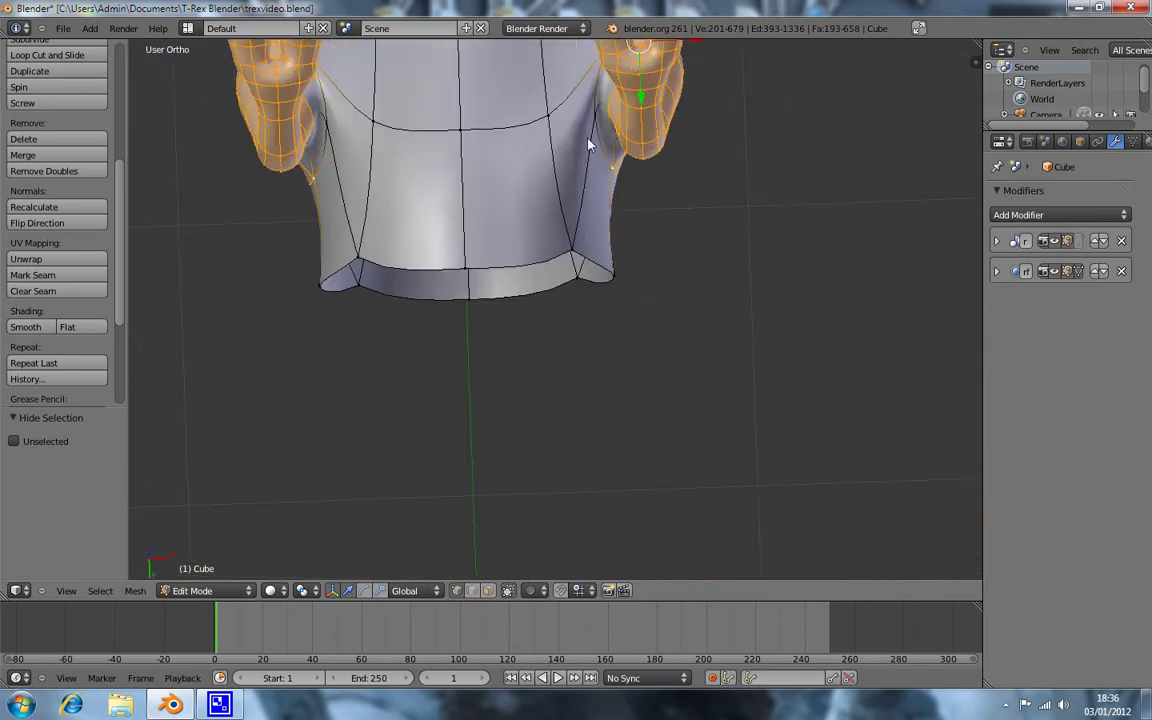
pyautogui.keyDown('shift'); pyautogui.rightClick(615, 150); pyautogui.keyUp('shift')
# Step: From the front view, slide the arms 0.09268 inward along X toward the chest, then deselect
pyautogui.press('KP_1')
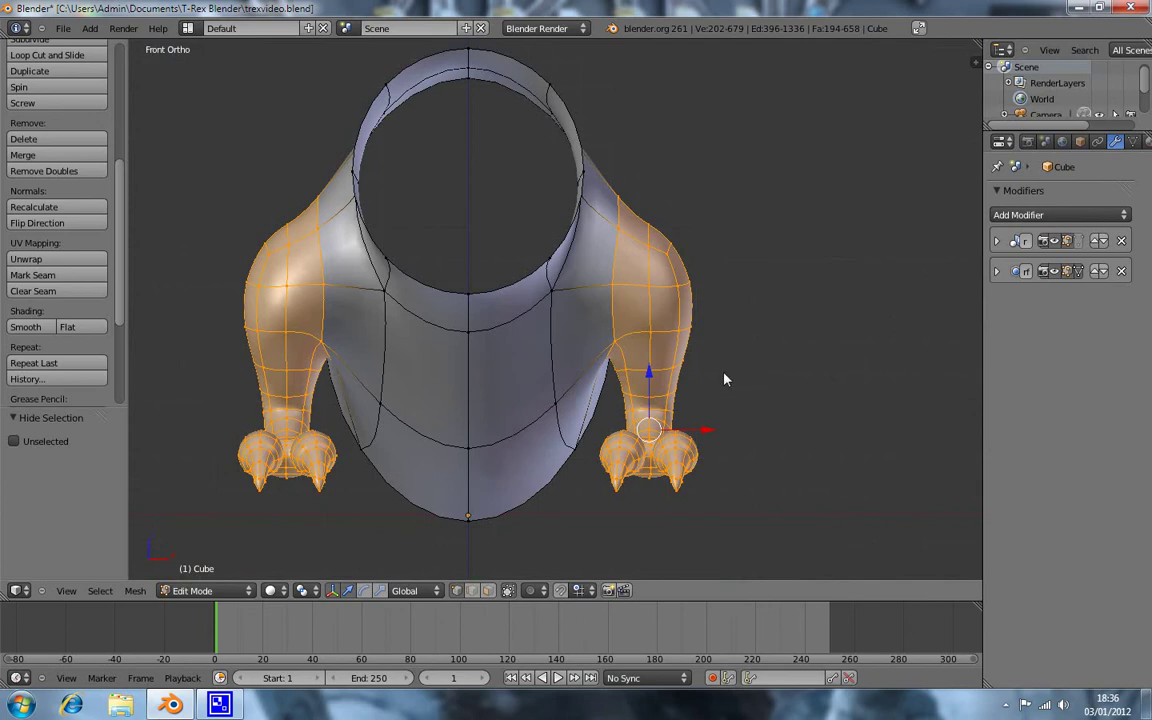
pyautogui.moveTo(712, 434); pyautogui.dragTo(685, 431)
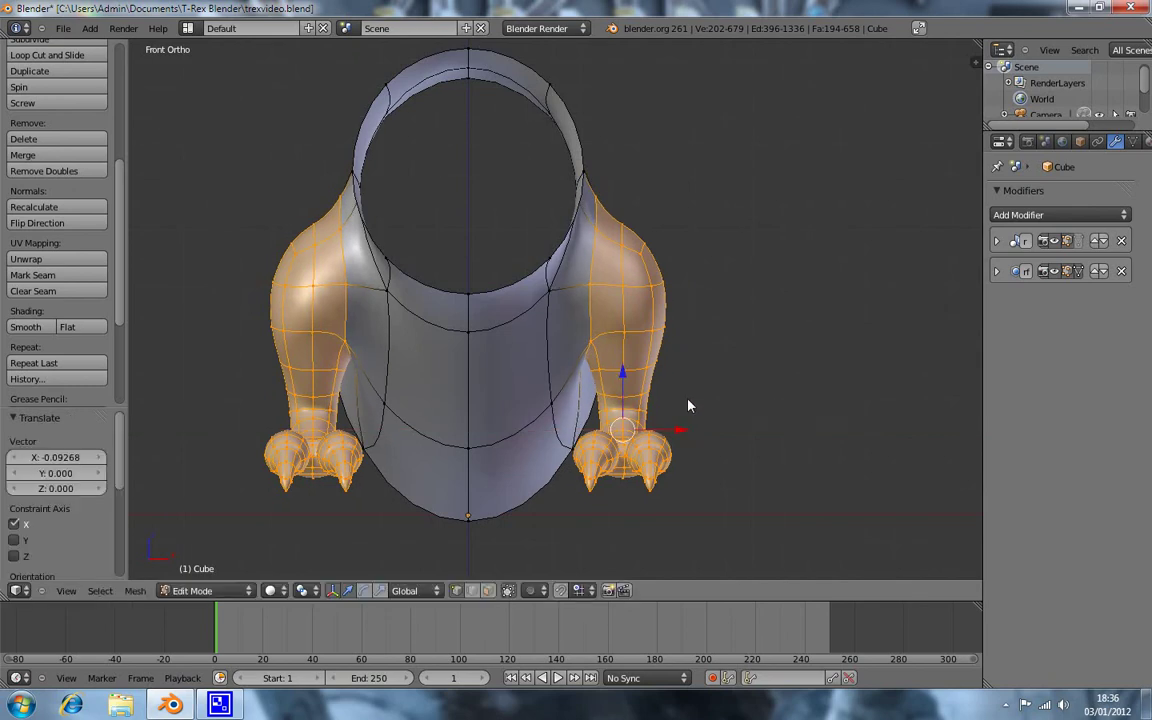
pyautogui.press('a')
pyautogui.moveTo(676, 411)
pyautogui.mouseDown(button='middle')
pyautogui.moveTo(638, 211)
pyautogui.moveTo(617, 221)
pyautogui.moveTo(663, 385)
pyautogui.moveTo(679, 388)
pyautogui.moveTo(634, 299)
pyautogui.moveTo(668, 237)
pyautogui.mouseUp(button='middle')
pyautogui.moveTo(538, 133)
pyautogui.mouseDown(button='middle')
pyautogui.moveTo(573, 159)
pyautogui.moveTo(571, 139)
pyautogui.mouseUp(button='middle')
# Step: Move a shoulder-edge vertex outward along X in the front wireframe view
pyautogui.rightClick(585, 117)
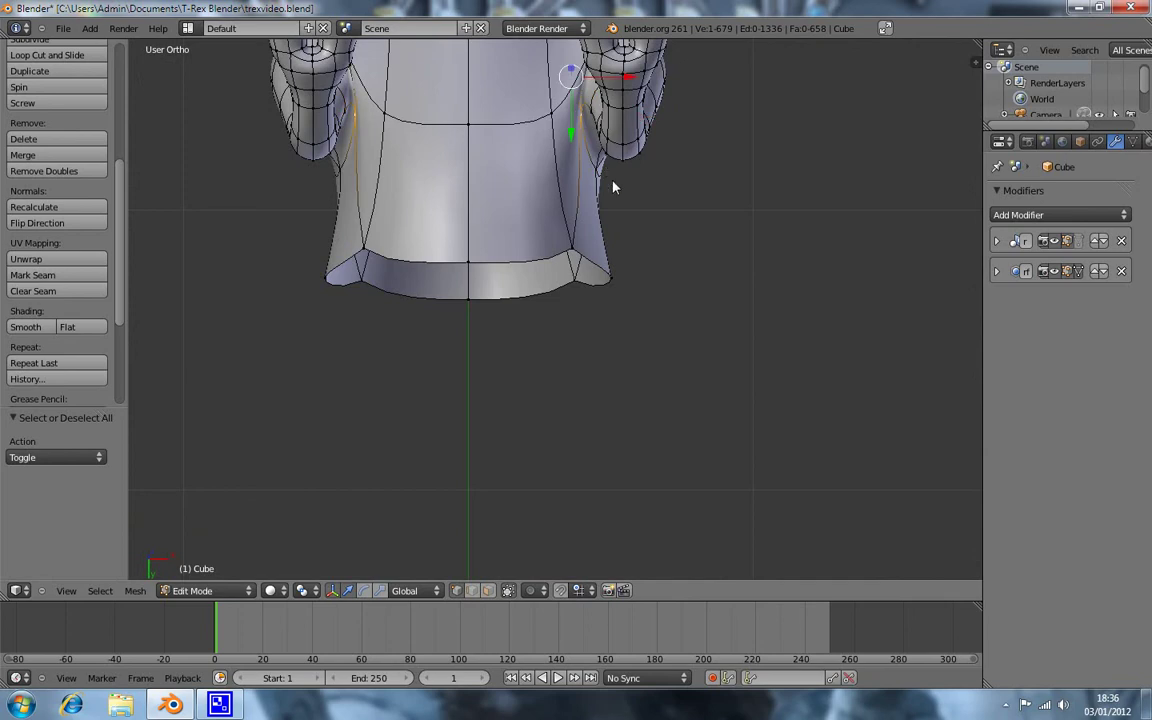
pyautogui.moveTo(612, 185); pyautogui.dragTo(576, 188, button='middle')
pyautogui.press('KP_1')
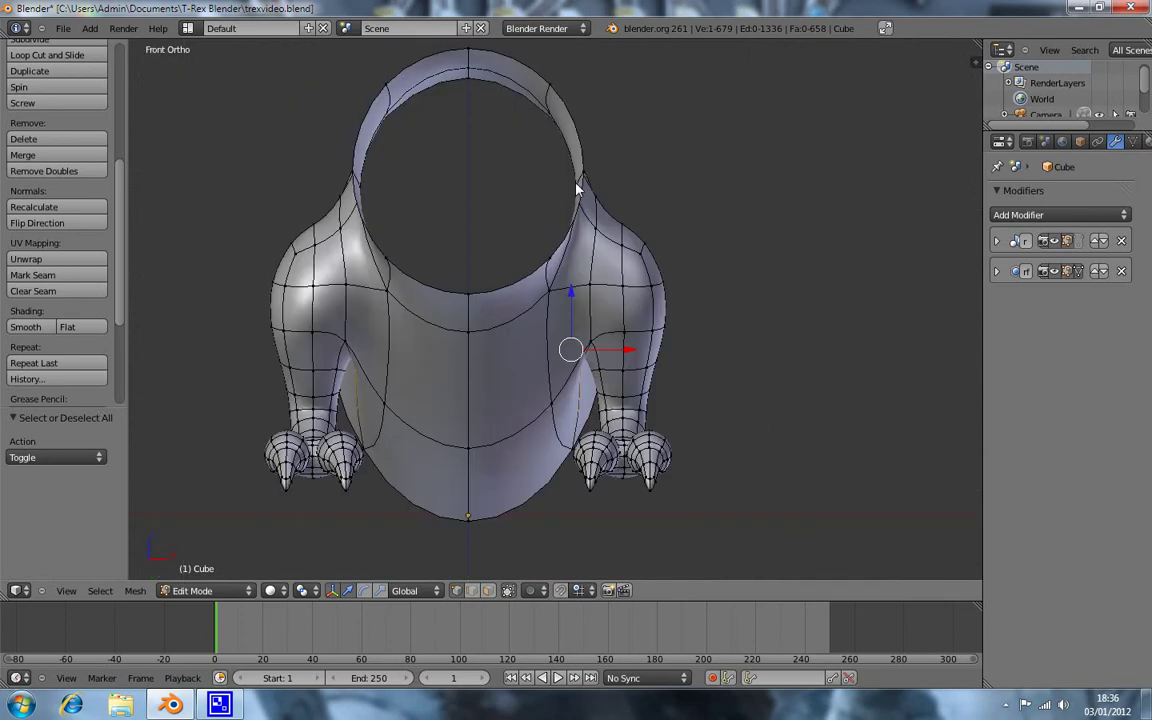
pyautogui.press('z')
pyautogui.scroll(3, 611, 283)
pyautogui.scroll(1, 611, 283)
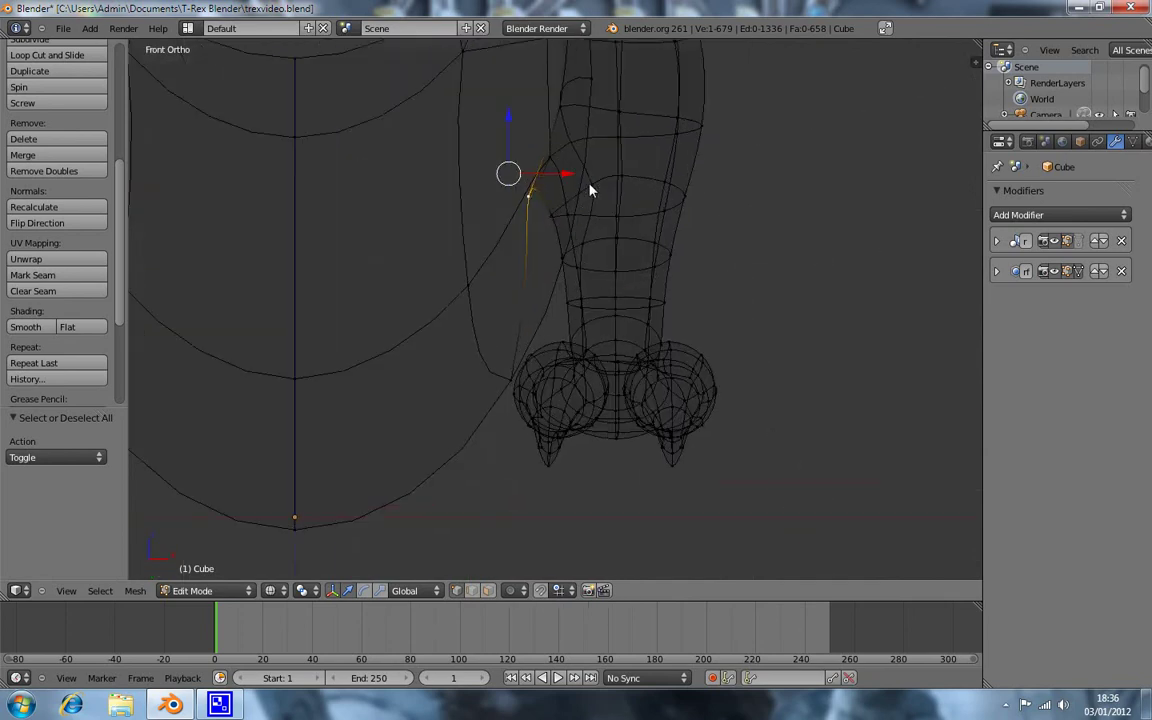
pyautogui.moveTo(572, 180)
pyautogui.mouseDown()
pyautogui.moveTo(611, 190)
pyautogui.moveTo(599, 180)
pyautogui.mouseUp()
pyautogui.press('a')
pyautogui.press('z')
# Step: Select four shoulder vertices above the arm and push them 0.04774 outward along X
pyautogui.scroll(-3, 680, 210)
pyautogui.scroll(1, 702, 240)
pyautogui.moveTo(677, 217)
pyautogui.mouseDown(button='middle')
pyautogui.moveTo(380, 163)
pyautogui.moveTo(620, 178)
pyautogui.mouseUp(button='middle')
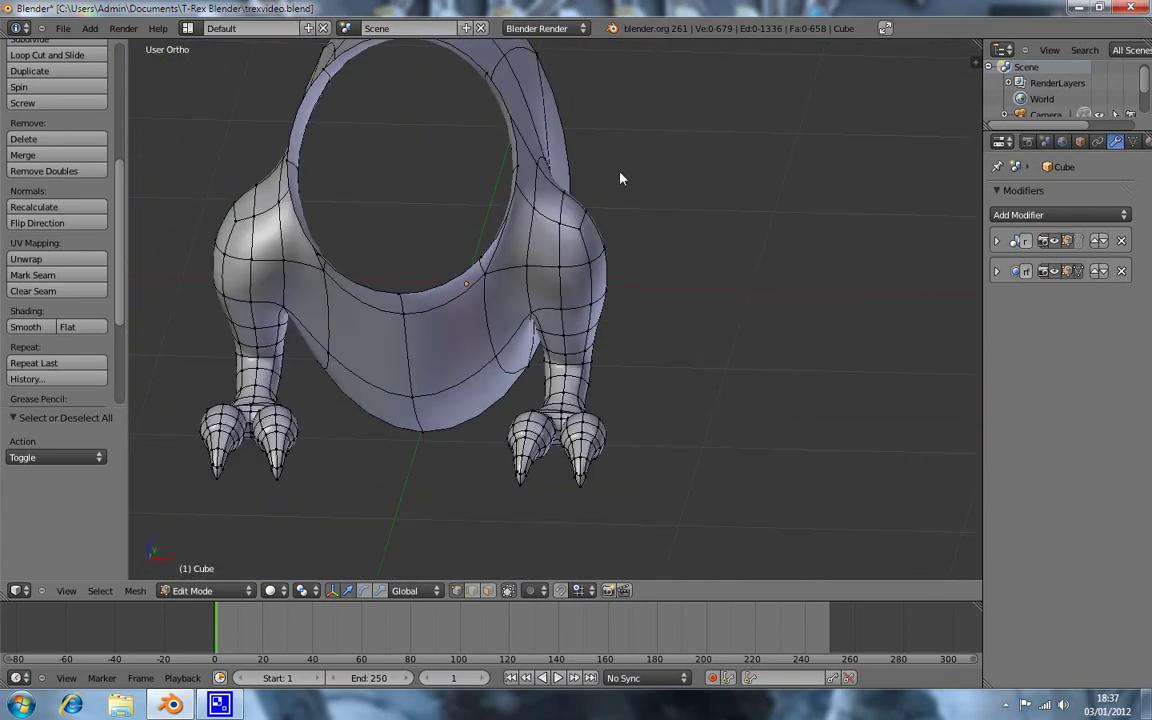
pyautogui.moveTo(560, 195); pyautogui.dragTo(512, 185, button='middle')
pyautogui.rightClick(503, 155)
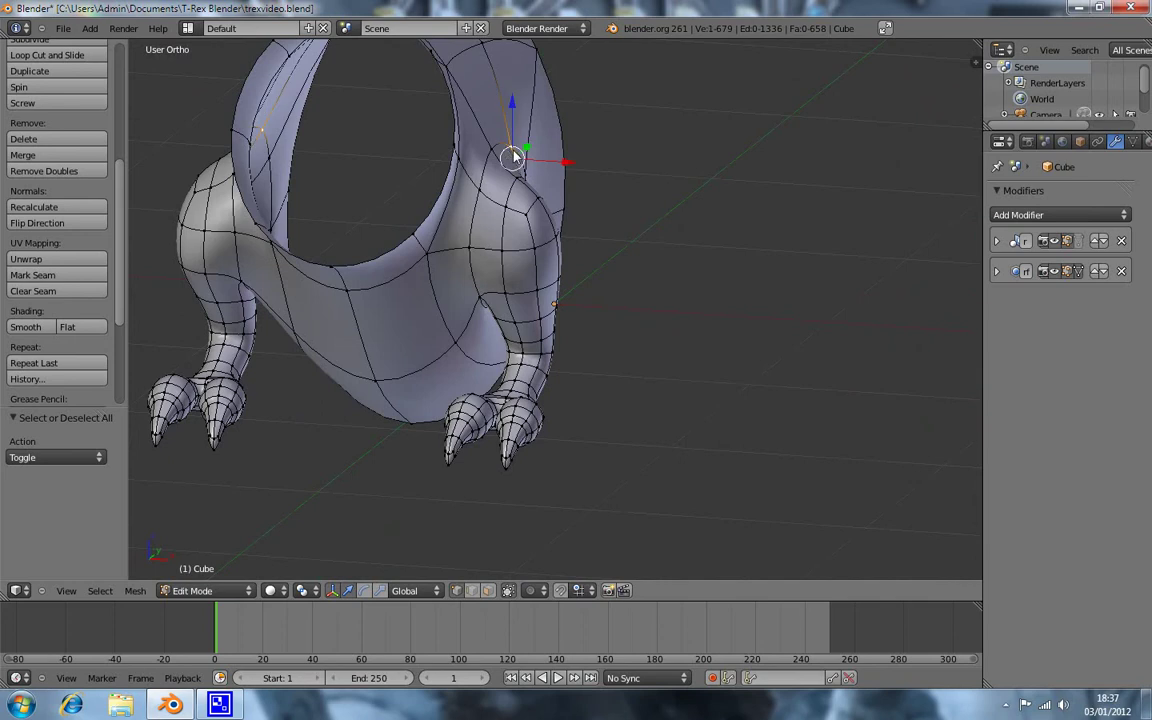
pyautogui.keyDown('shift'); pyautogui.rightClick(479, 189); pyautogui.keyUp('shift')
pyautogui.moveTo(545, 195); pyautogui.dragTo(440, 165, button='middle')
pyautogui.keyDown('shift'); pyautogui.rightClick(435, 152); pyautogui.keyUp('shift')
pyautogui.press('KP_1')
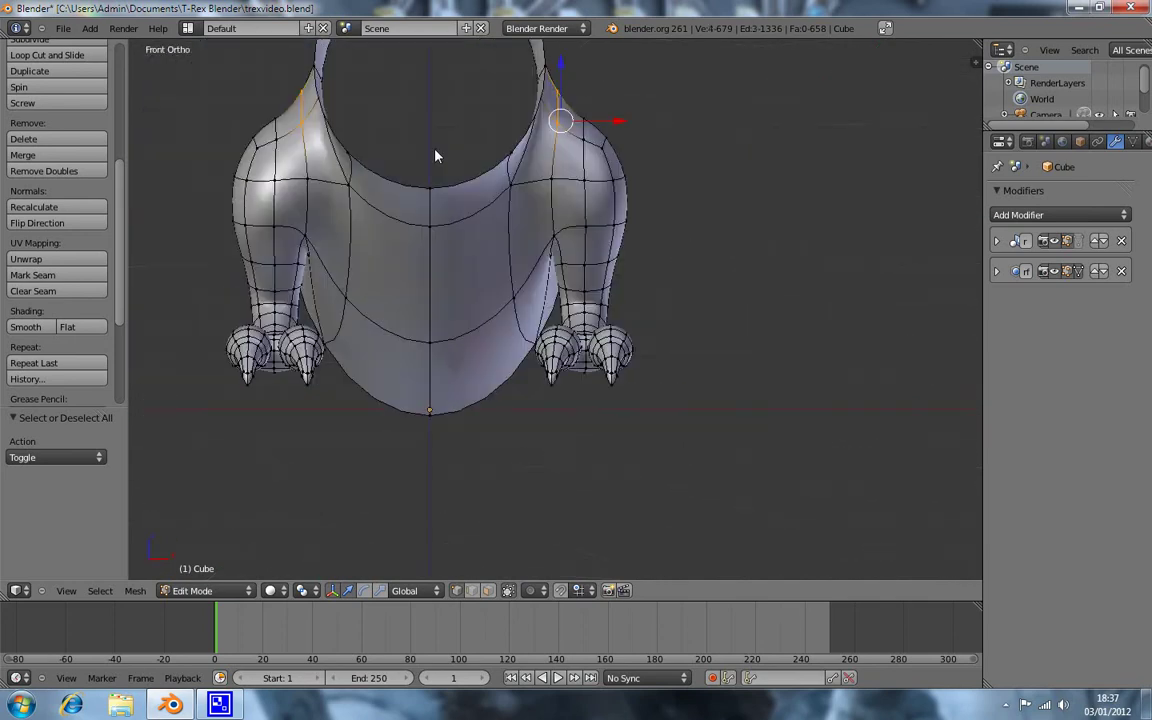
pyautogui.keyDown('shift'); pyautogui.moveTo(583, 156); pyautogui.dragTo(476, 410, button='middle'); pyautogui.keyUp('shift')
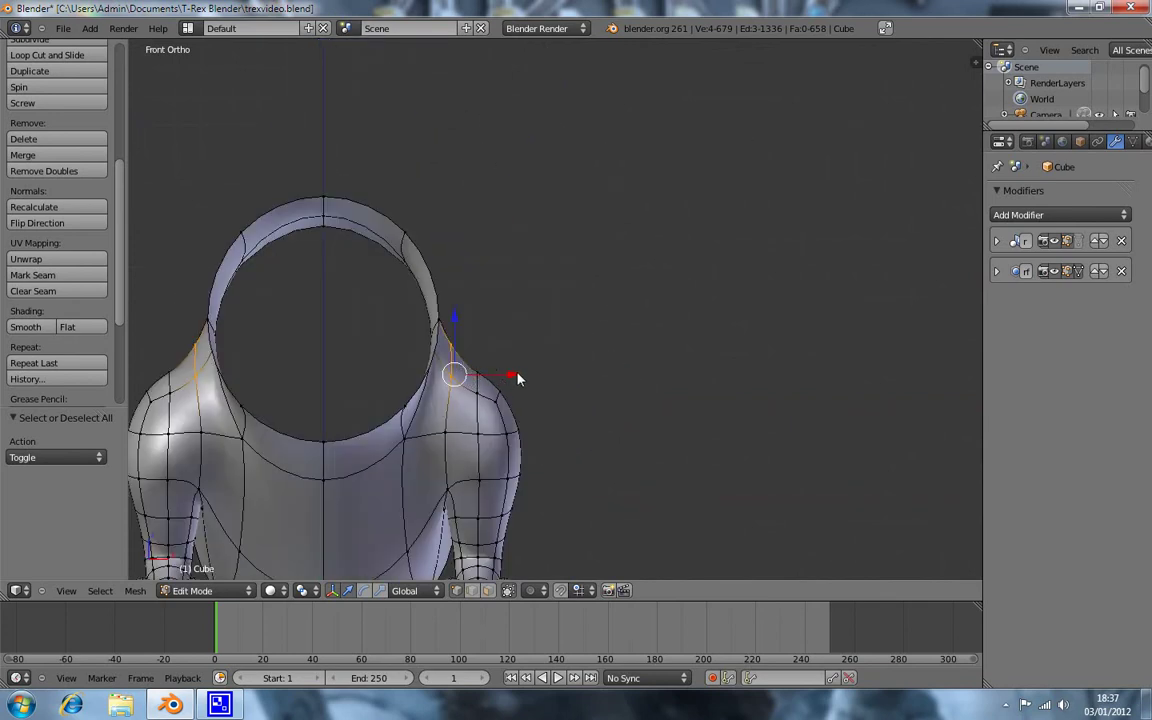
pyautogui.moveTo(517, 378); pyautogui.dragTo(532, 380)
pyautogui.moveTo(537, 347); pyautogui.dragTo(379, 360, button='middle')
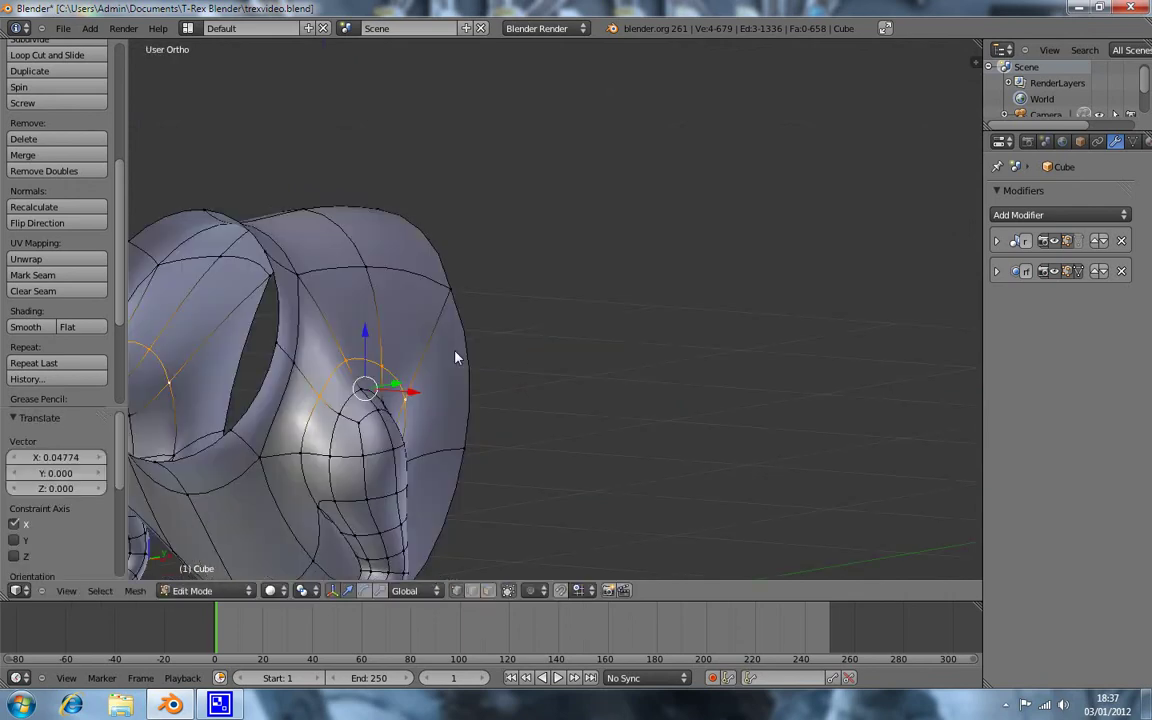
pyautogui.rightClick(376, 359)
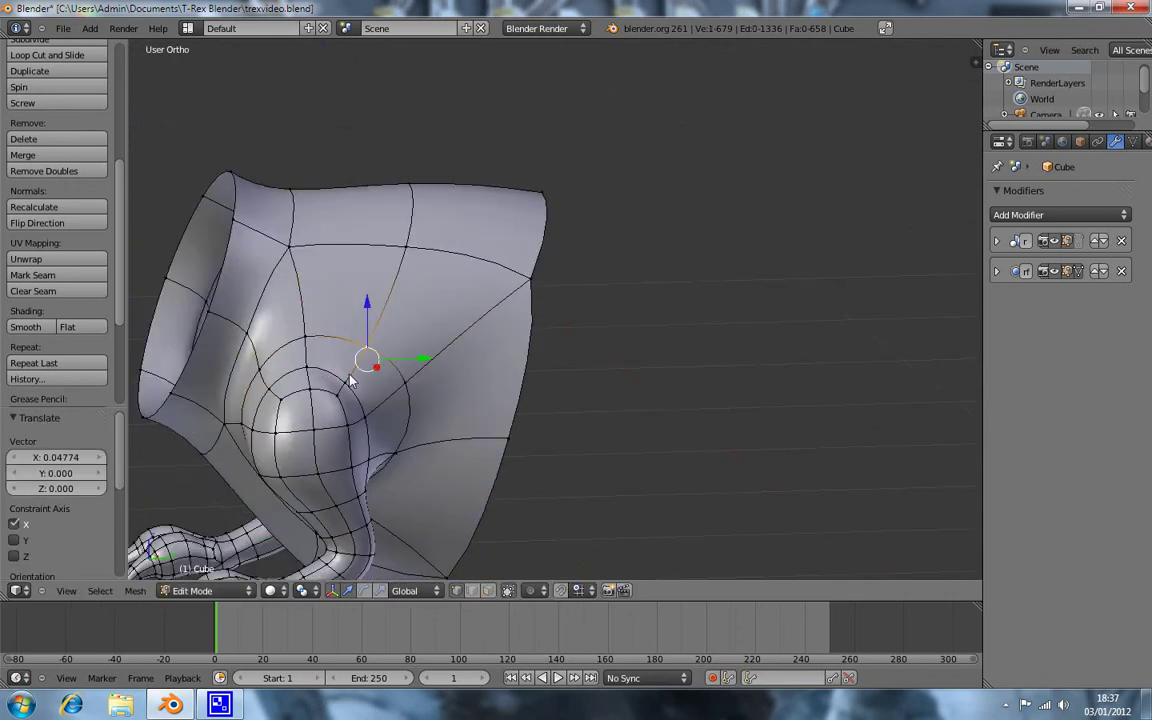
# Step: In Top view, nudge the selected vertex and two more junction vertices outward along X
pyautogui.press('KP_7')
pyautogui.keyDown('shift'); pyautogui.moveTo(562, 573); pyautogui.dragTo(550, 460, button='middle'); pyautogui.keyUp('shift')
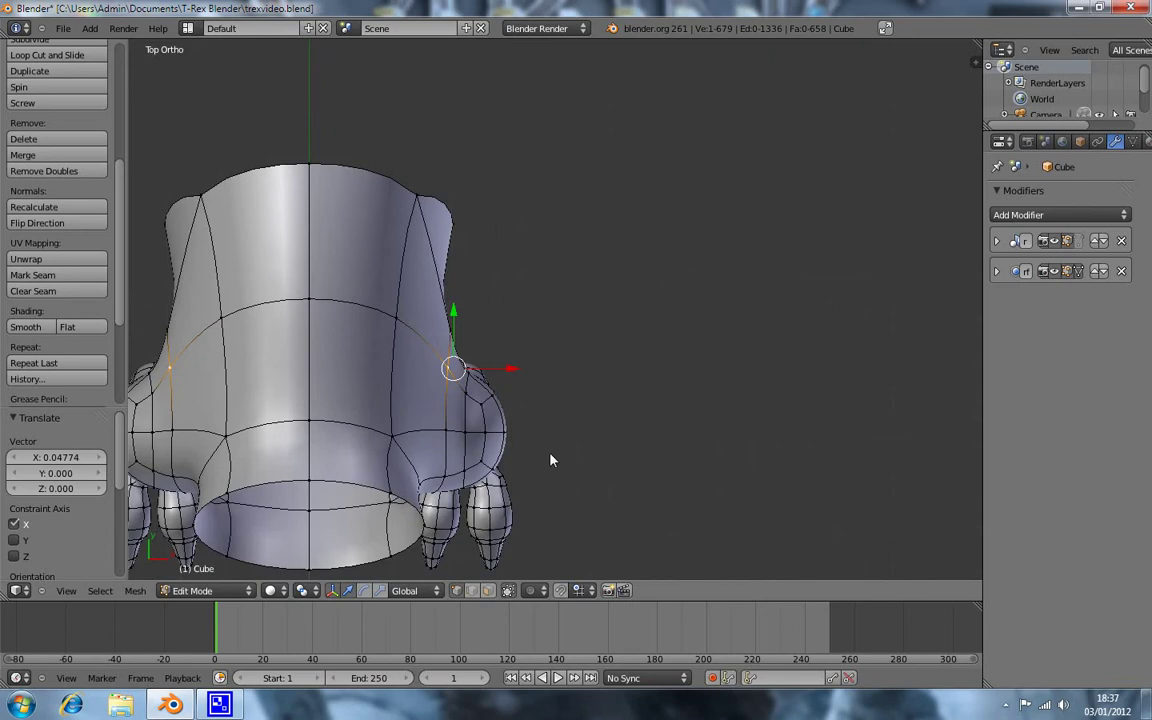
pyautogui.press('g')
pyautogui.press('x')
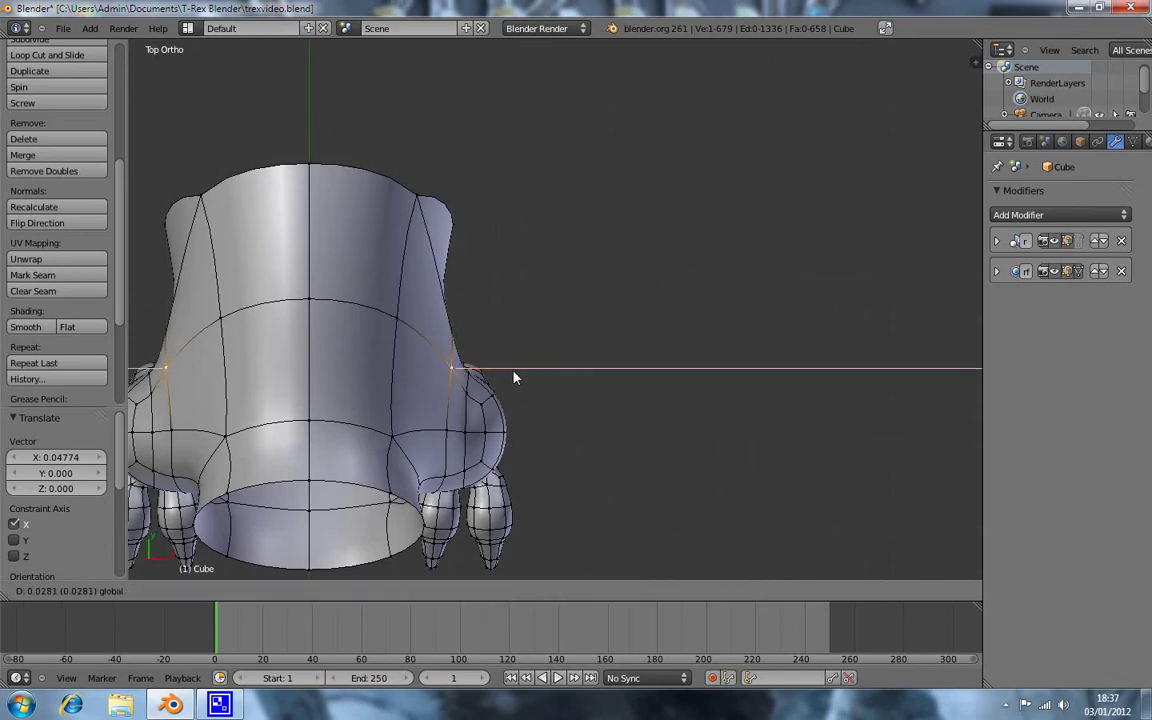
pyautogui.click(514, 377)
pyautogui.rightClick(451, 481)
pyautogui.press('g')
pyautogui.press('x')
pyautogui.click(514, 486)
pyautogui.rightClick(463, 430)
pyautogui.press('g')
pyautogui.press('x')
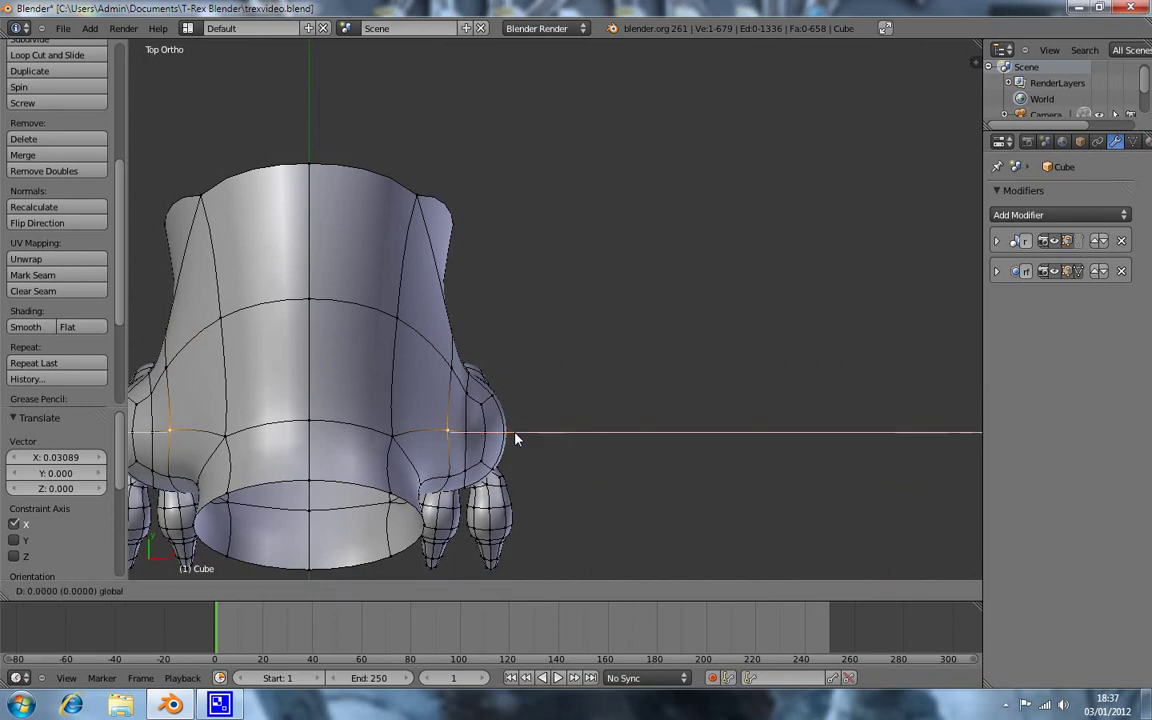
pyautogui.click(522, 440)
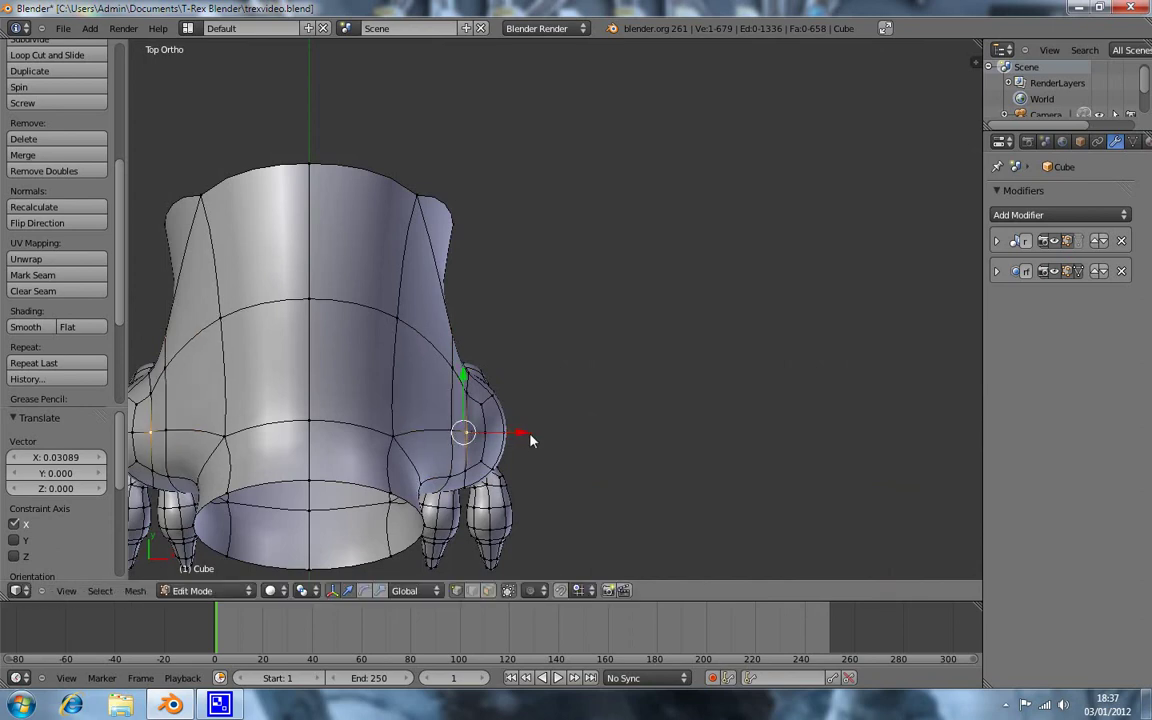
# Step: Push four more arm-shoulder junction vertices slightly outward along X, including the lower and upper ones
pyautogui.press('g')
pyautogui.press('x')
pyautogui.click(546, 442)
pyautogui.rightClick(464, 393)
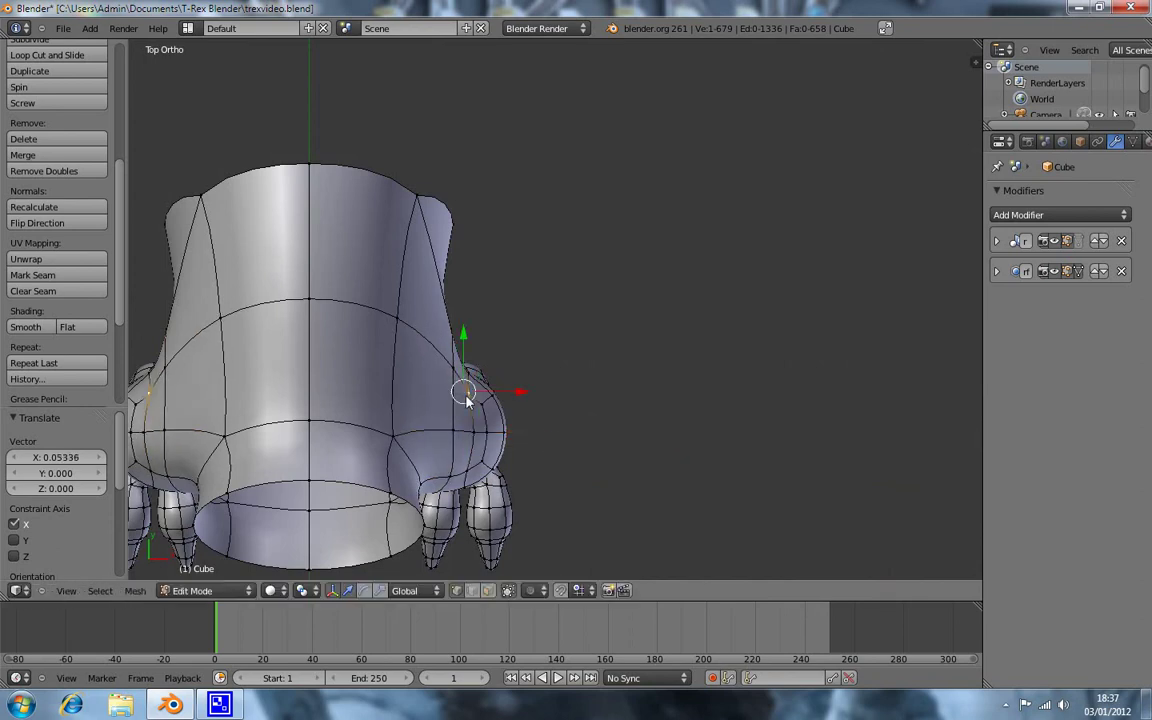
pyautogui.press('g')
pyautogui.press('x')
pyautogui.click(536, 401)
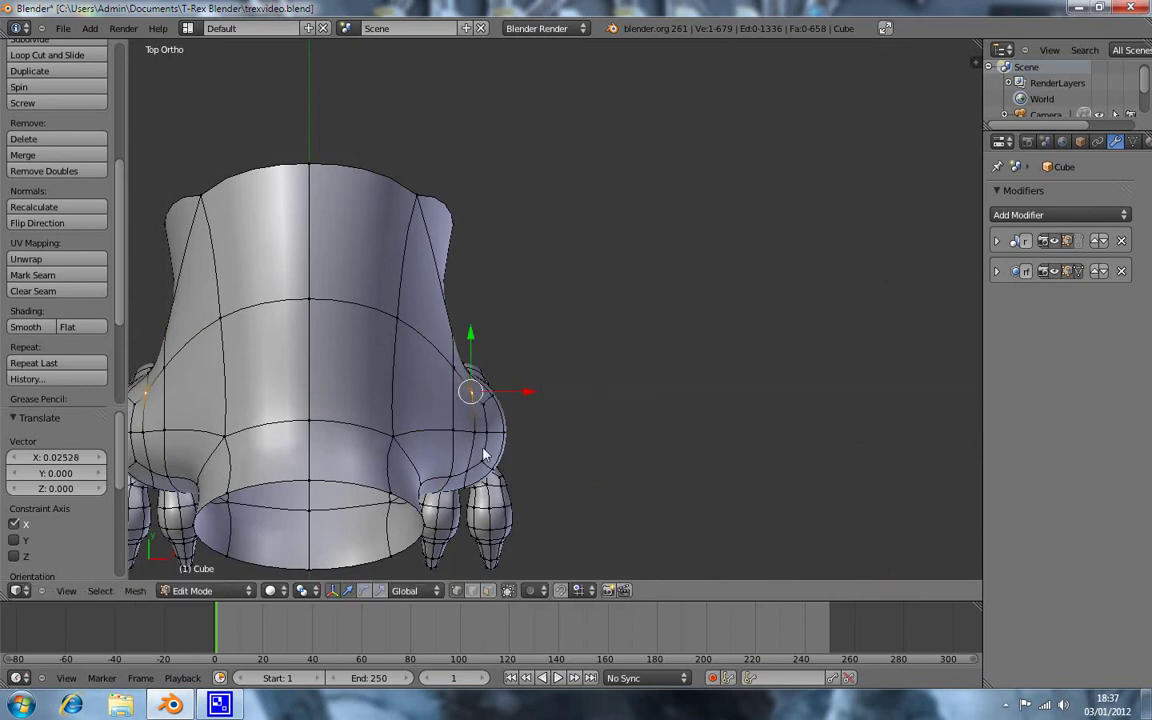
pyautogui.rightClick(465, 477)
pyautogui.press('g')
pyautogui.press('x')
pyautogui.click(520, 481)
pyautogui.rightClick(490, 433)
pyautogui.press('g')
pyautogui.press('x')
pyautogui.click(535, 444)
# Step: Select another junction vertex, check it from the front, and move it outward along X
pyautogui.rightClick(478, 399)
pyautogui.rightClick(479, 465)
pyautogui.press('z')
pyautogui.press('z')
pyautogui.press('KP_1')
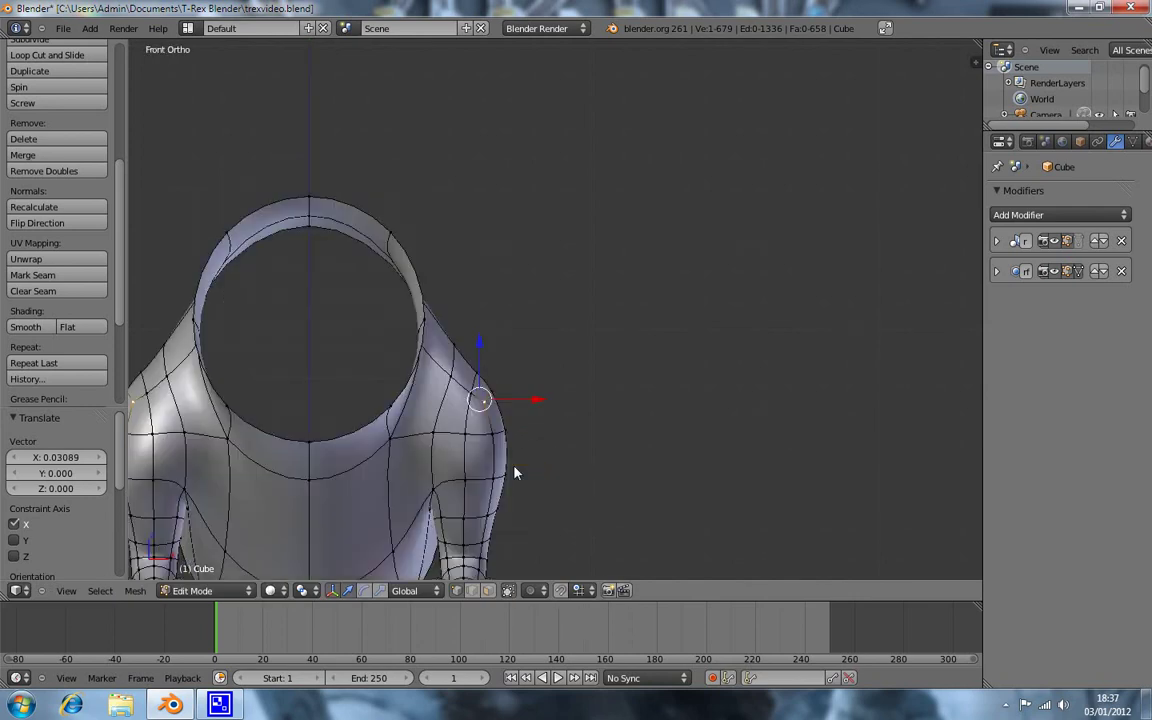
pyautogui.press('z')
pyautogui.press('z')
pyautogui.scroll(-2, 542, 455)
pyautogui.moveTo(548, 460)
pyautogui.mouseDown(button='middle')
pyautogui.moveTo(540, 444)
pyautogui.moveTo(352, 435)
pyautogui.mouseUp(button='middle')
pyautogui.moveTo(663, 445)
pyautogui.mouseDown(button='middle')
pyautogui.moveTo(600, 390)
pyautogui.moveTo(633, 340)
pyautogui.moveTo(621, 479)
pyautogui.mouseUp(button='middle')
pyautogui.moveTo(577, 404); pyautogui.dragTo(557, 395)
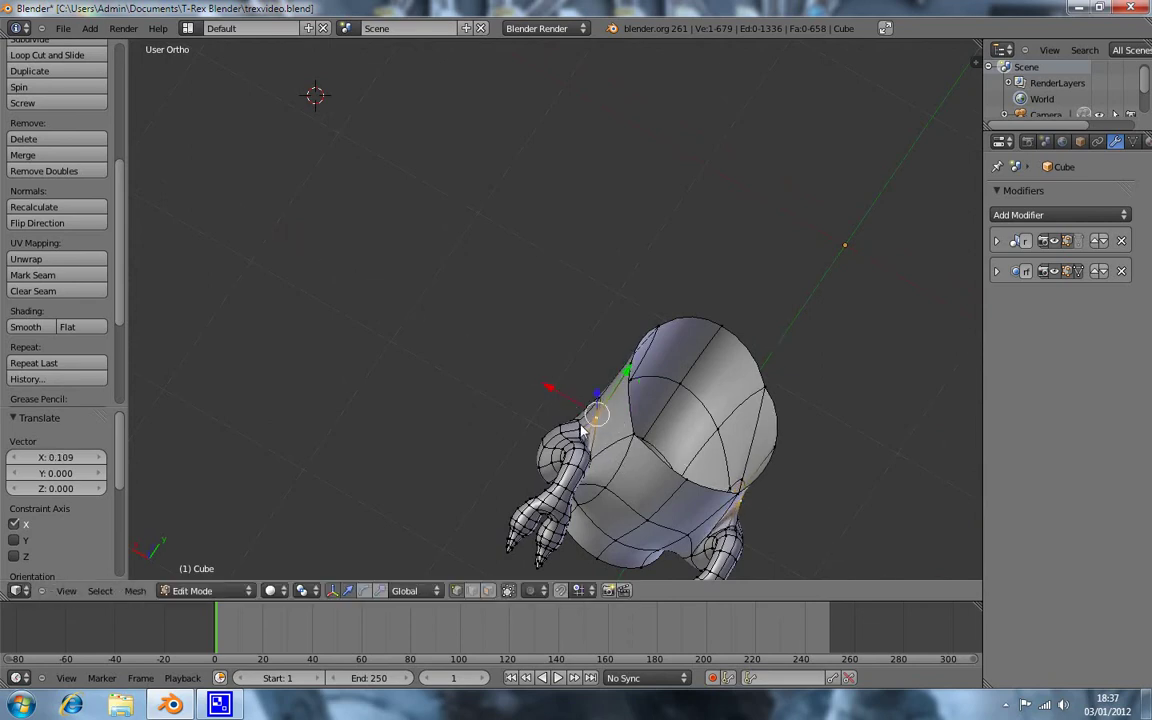
# Step: Scale the shoulder vertex into place, deselect, and review the chest from the front
pyautogui.scroll(5, 553, 412)
pyautogui.keyDown('shift'); pyautogui.moveTo(602, 465); pyautogui.dragTo(609, 188, button='middle'); pyautogui.keyUp('shift')
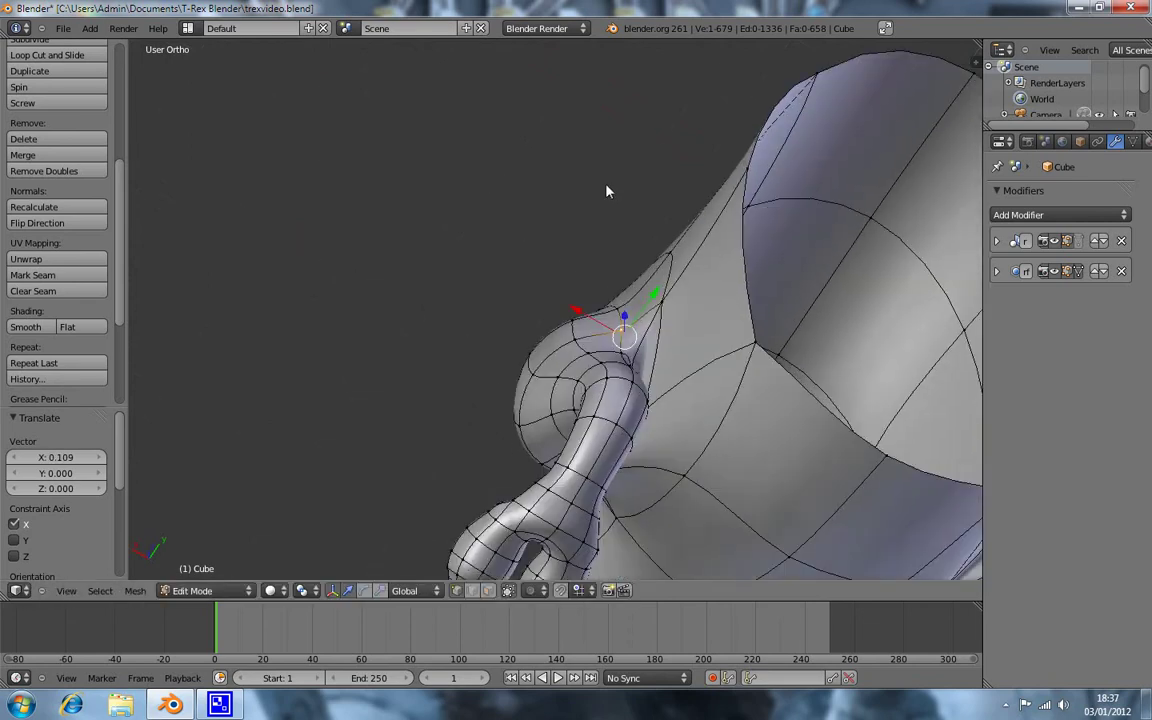
pyautogui.press('s')
pyautogui.click(505, 229)
pyautogui.press('a')
pyautogui.press('z')
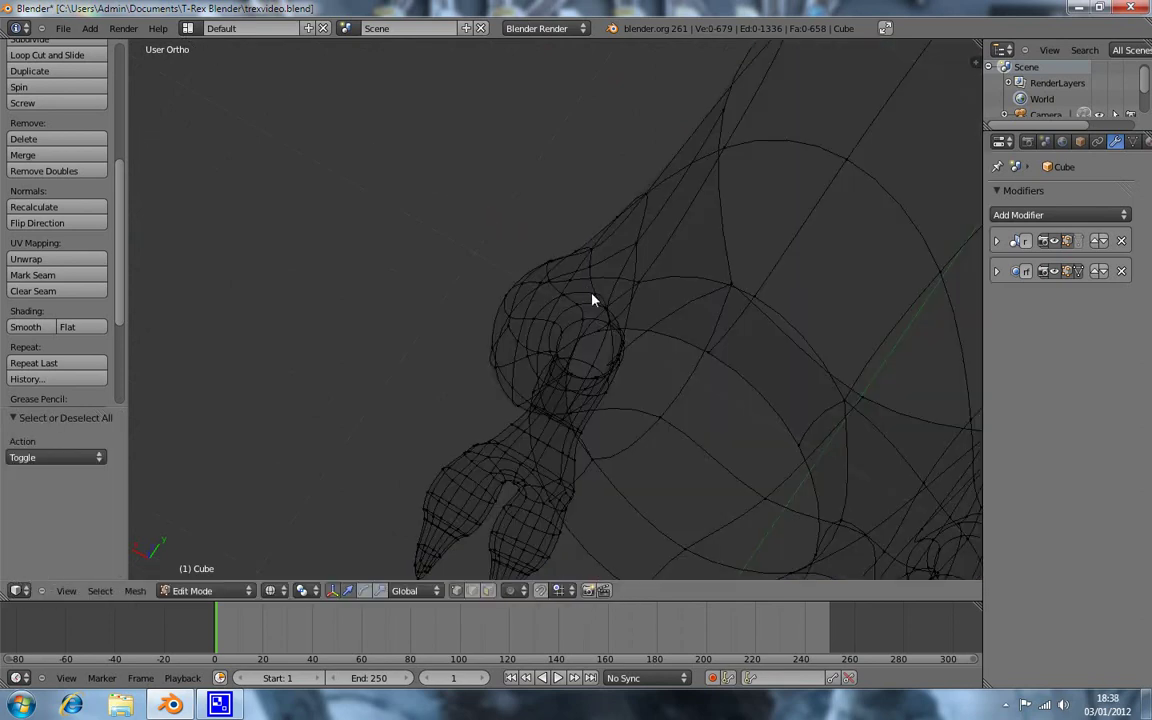
pyautogui.press('KP_1')
pyautogui.press('z')
pyautogui.scroll(-3, 600, 330)
pyautogui.scroll(-2, 640, 358)
pyautogui.moveTo(681, 350)
pyautogui.mouseDown(button='middle')
pyautogui.moveTo(477, 341)
pyautogui.moveTo(463, 404)
pyautogui.moveTo(487, 408)
pyautogui.mouseUp(button='middle')
# Step: Reveal the hidden hips, legs and tail with Alt+H and inspect the full body from several views
pyautogui.hotkey('alt', 'h')
pyautogui.press('a')
pyautogui.moveTo(705, 453)
pyautogui.mouseDown(button='middle')
pyautogui.moveTo(892, 363)
pyautogui.moveTo(893, 461)
pyautogui.moveTo(702, 399)
pyautogui.moveTo(700, 303)
pyautogui.moveTo(737, 416)
pyautogui.moveTo(851, 458)
pyautogui.moveTo(729, 408)
pyautogui.mouseUp(button='middle')
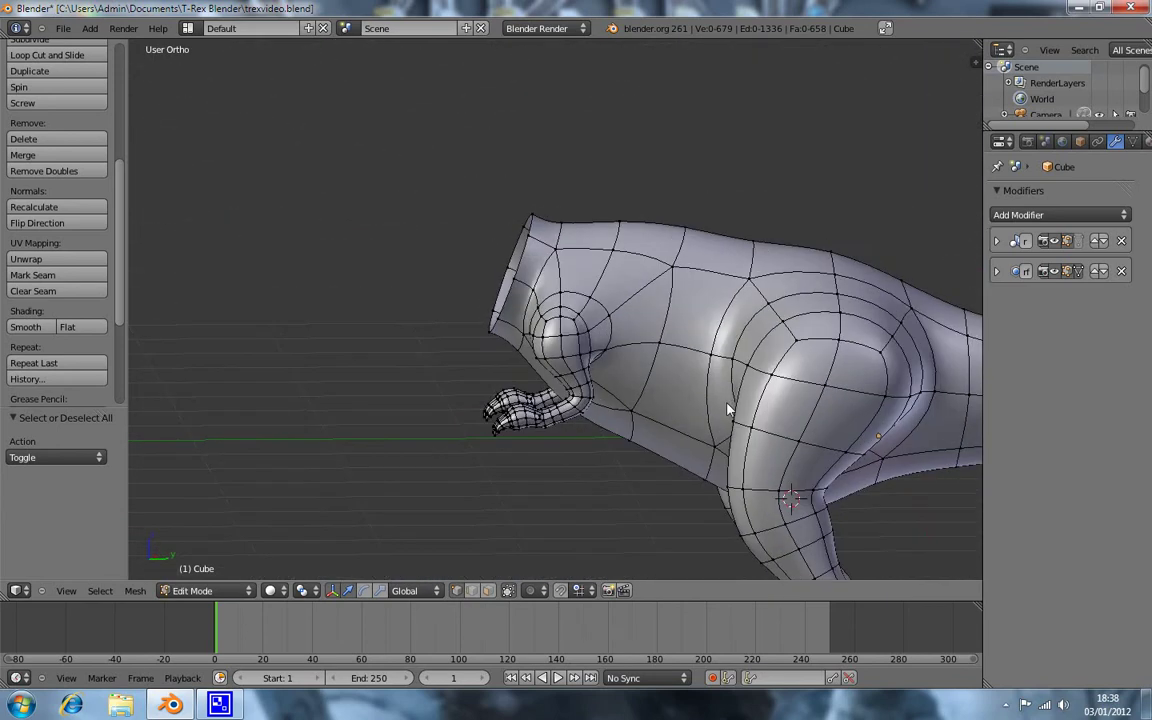
pyautogui.press('KP_1')
pyautogui.press('KP_3')
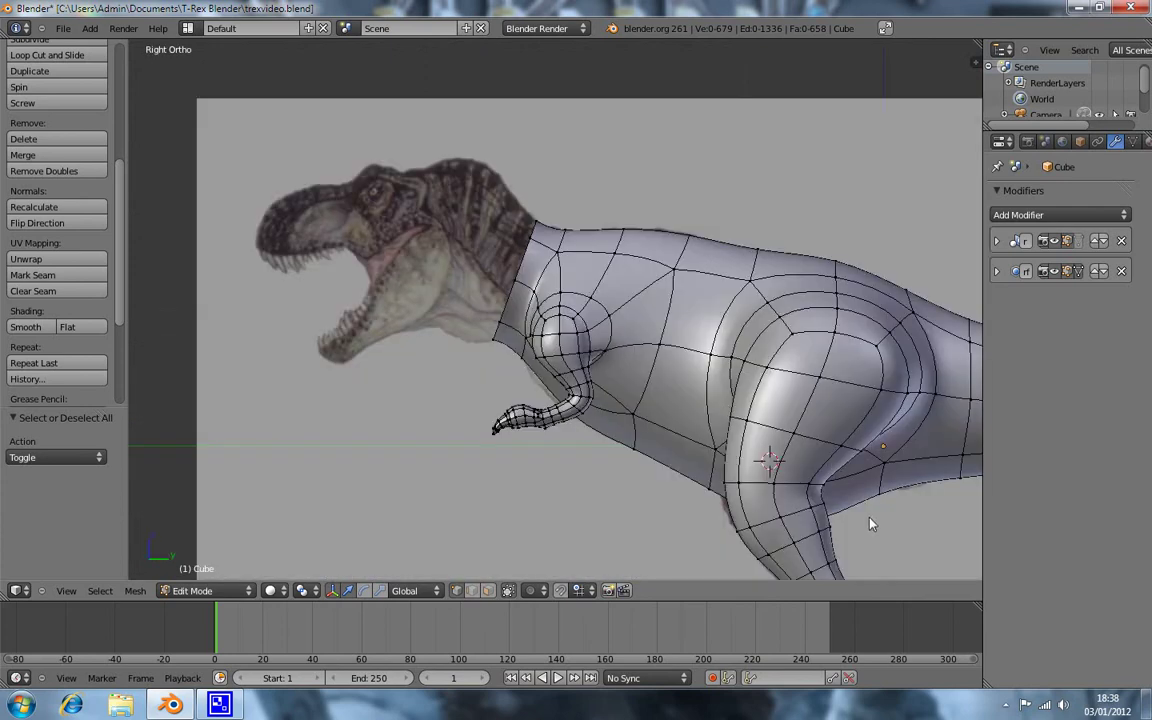
pyautogui.scroll(-3, 850, 510)
pyautogui.keyDown('shift'); pyautogui.moveTo(753, 406); pyautogui.dragTo(684, 257, button='middle'); pyautogui.keyUp('shift')
pyautogui.moveTo(738, 491)
pyautogui.mouseDown(button='middle')
pyautogui.moveTo(717, 440)
pyautogui.moveTo(828, 442)
pyautogui.mouseUp(button='middle')
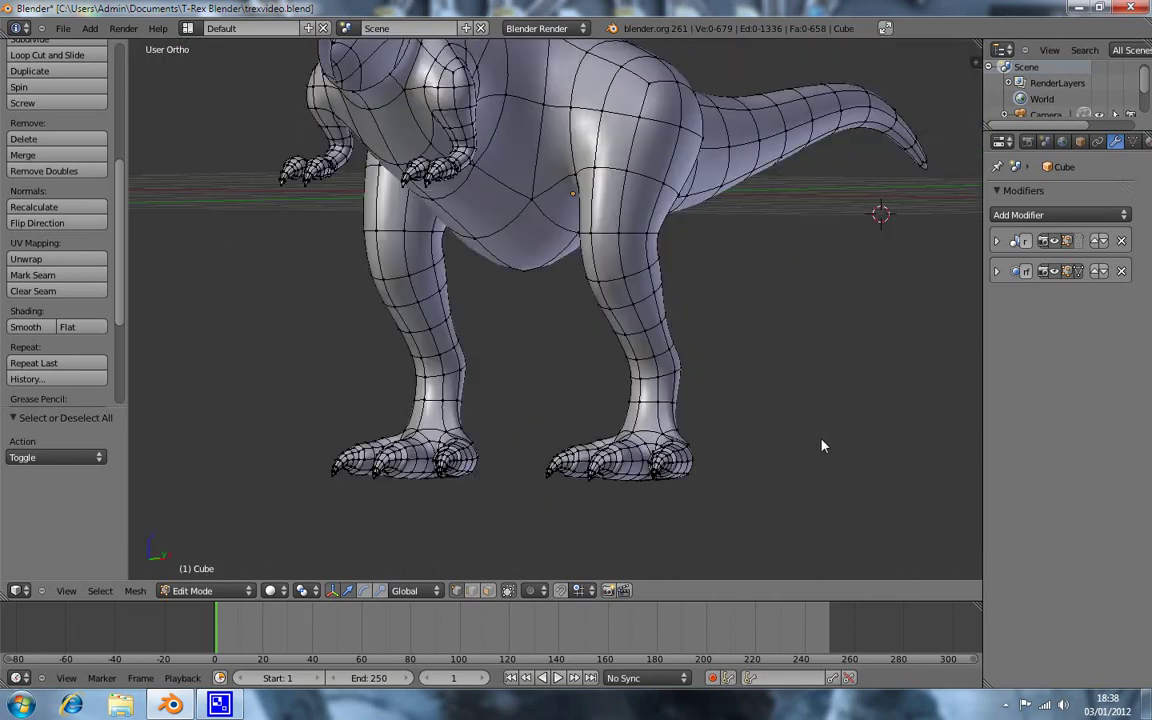
pyautogui.press('KP_7')
pyautogui.press('KP_1')
pyautogui.scroll(1, 822, 446)
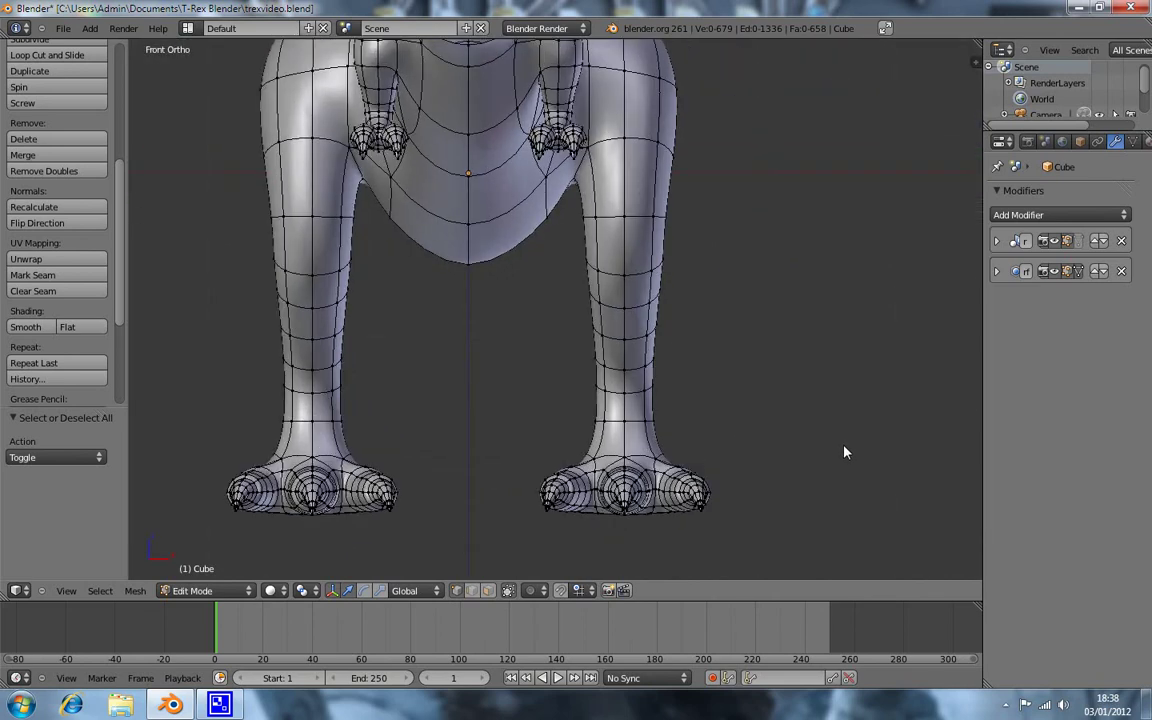
pyautogui.keyDown('shift'); pyautogui.moveTo(810, 436); pyautogui.dragTo(764, 442, button='middle'); pyautogui.keyUp('shift')
# Step: Turn on Proportional Editing in wireframe view
pyautogui.press('z')
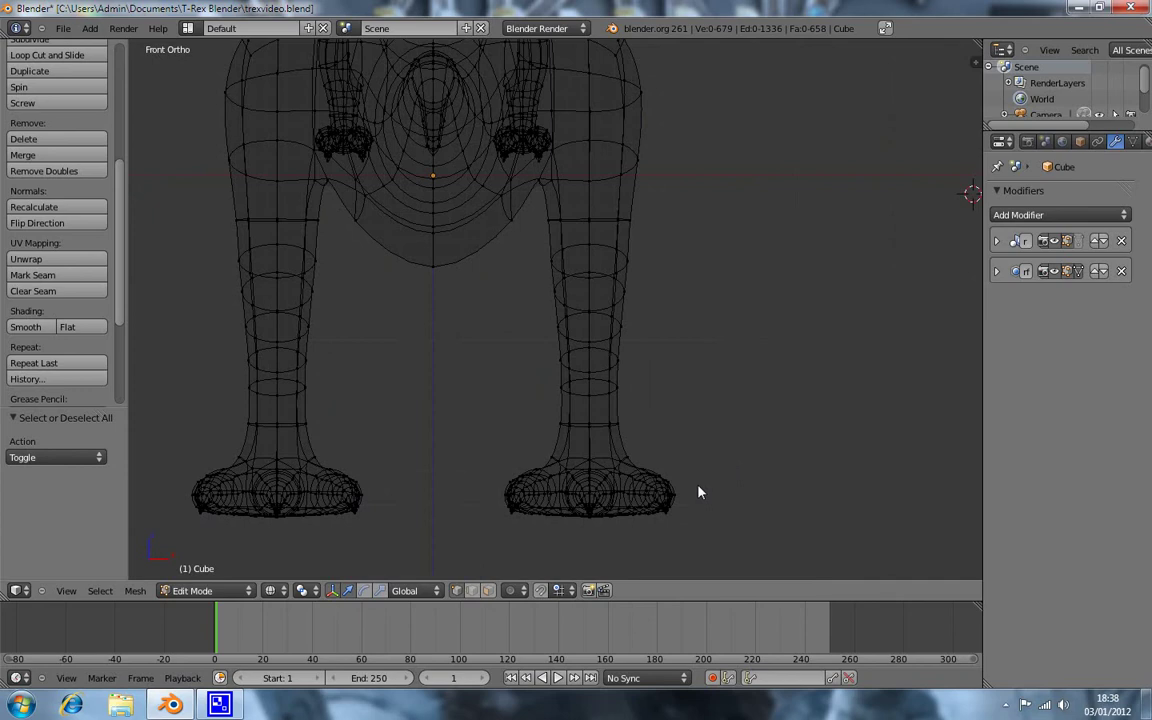
pyautogui.click(514, 591)
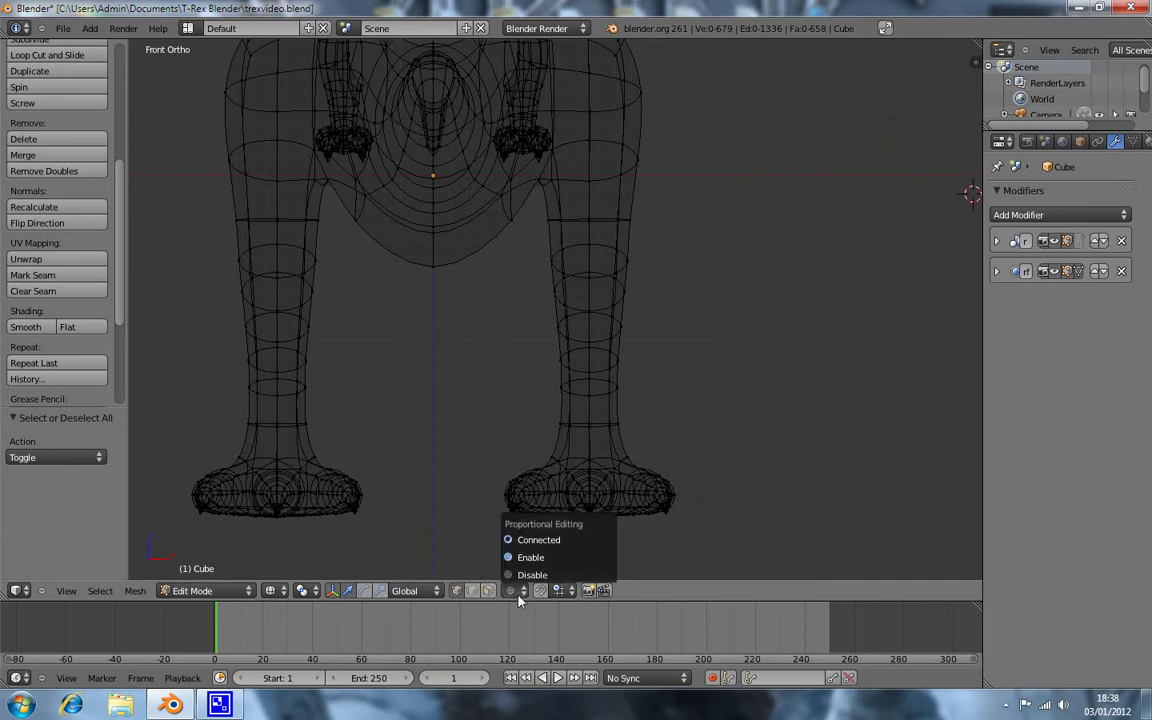
pyautogui.click(568, 557)
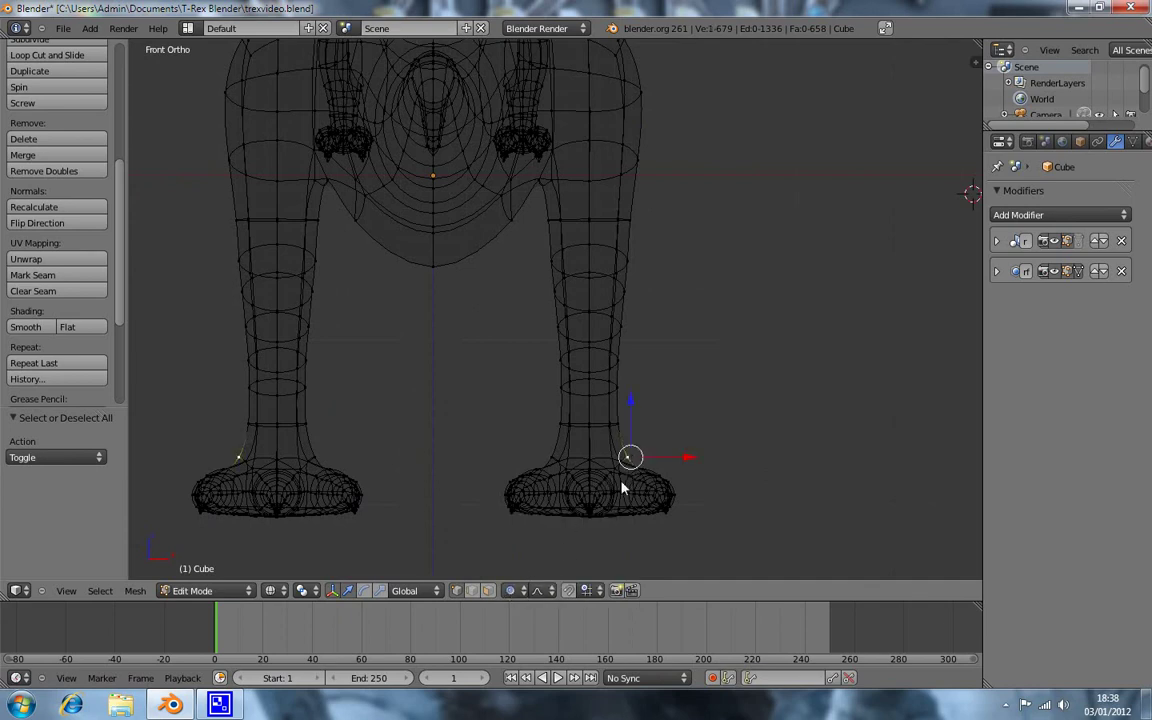
# Step: Move the back ankle vertex 0.1699 along X and 0.0922 up with a tight falloff
pyautogui.press('g')
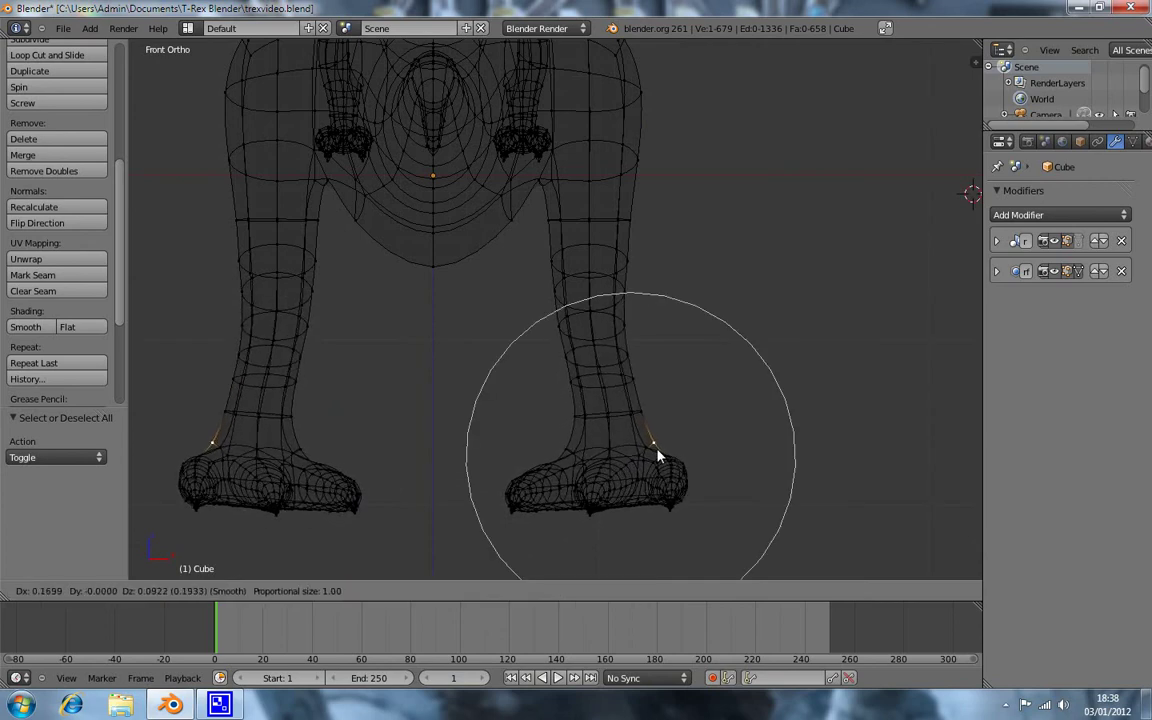
pyautogui.scroll(4, 657, 456)
pyautogui.scroll(2, 657, 456)
pyautogui.scroll(3, 657, 456)
pyautogui.scroll(4, 657, 456)
pyautogui.scroll(5, 657, 456)
pyautogui.scroll(1, 657, 456)
pyautogui.scroll(2, 657, 456)
pyautogui.scroll(1, 657, 456)
pyautogui.click(657, 456)
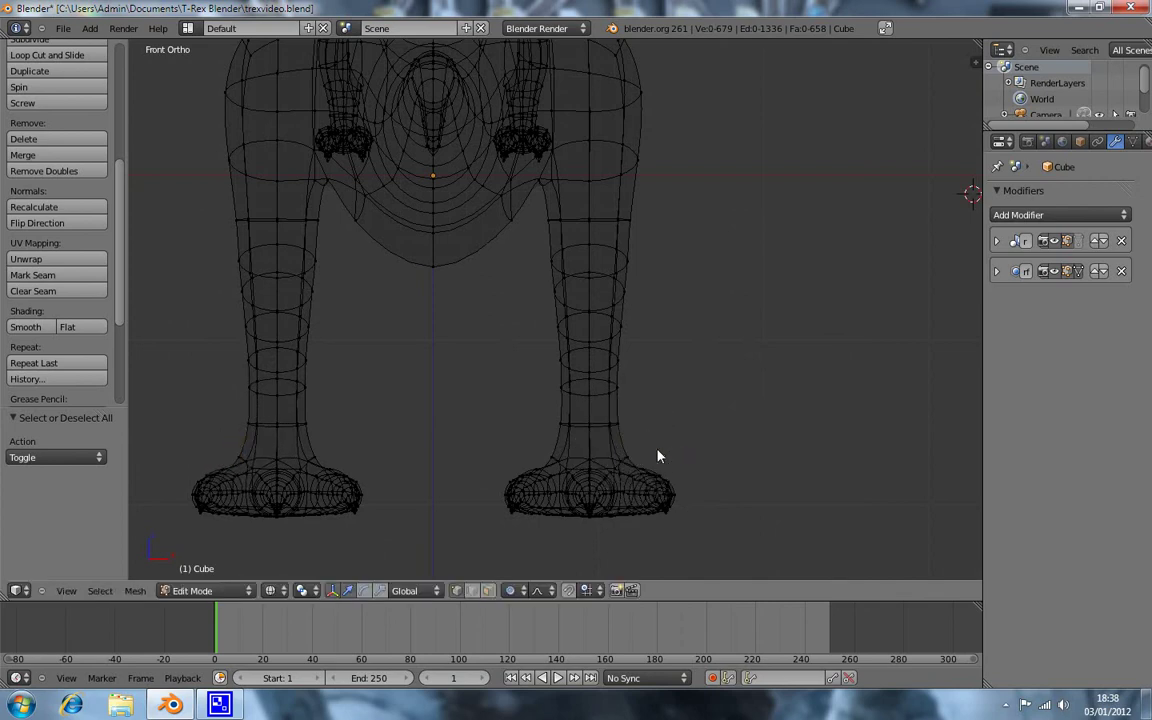
pyautogui.press('z')
pyautogui.moveTo(657, 456)
pyautogui.mouseDown(button='middle')
pyautogui.moveTo(570, 474)
pyautogui.moveTo(676, 489)
pyautogui.mouseUp(button='middle')
pyautogui.keyDown('alt'); pyautogui.rightClick(651, 458); pyautogui.keyUp('alt')
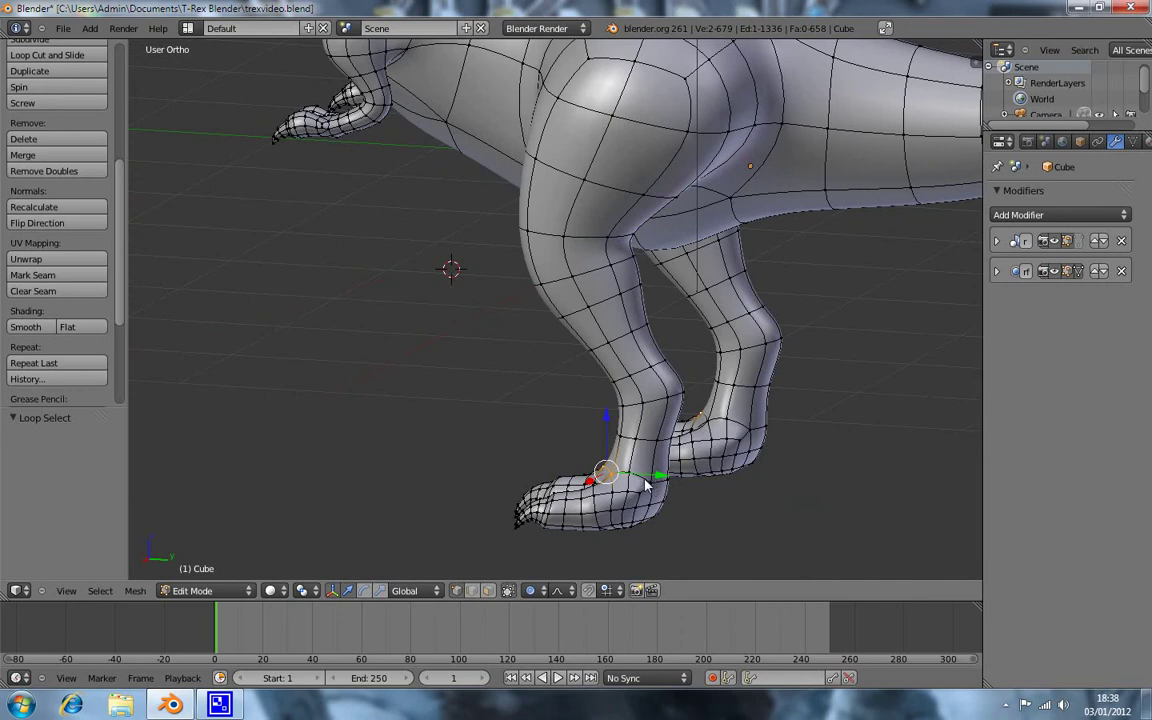
# Step: Select the ankle vertices on both feet
pyautogui.keyDown('alt'); pyautogui.rightClick(598, 444); pyautogui.keyUp('alt')
pyautogui.press('a')
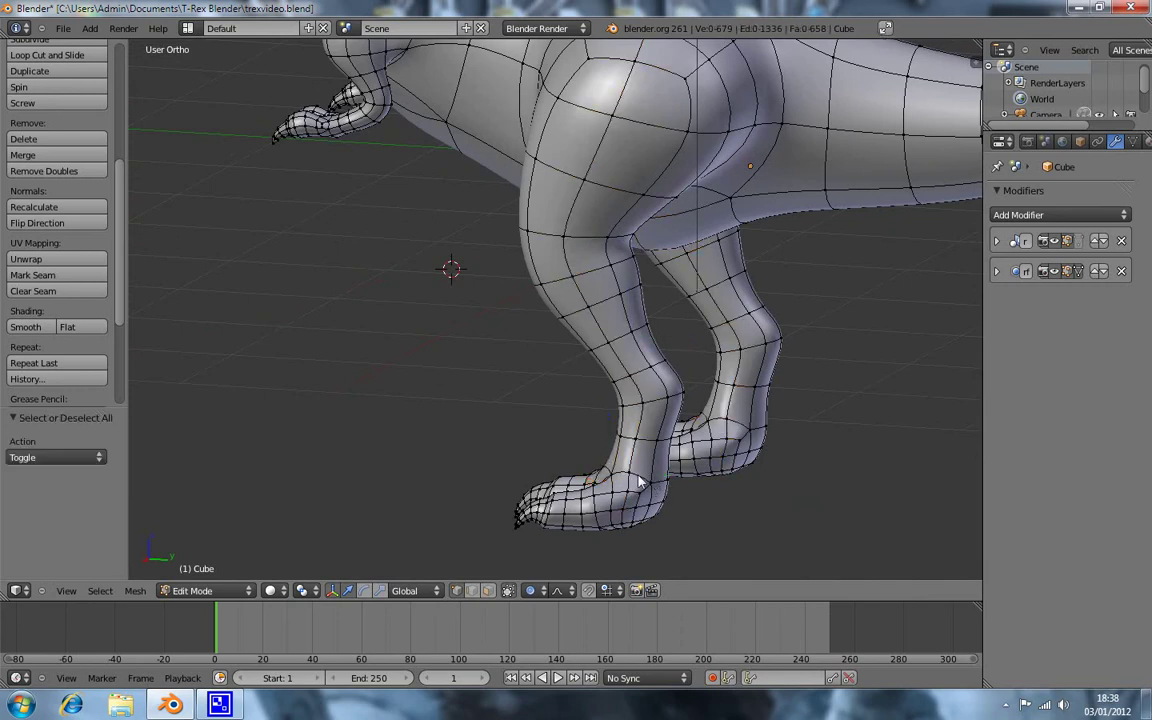
pyautogui.moveTo(562, 452); pyautogui.dragTo(658, 483, button='middle')
pyautogui.rightClick(655, 479)
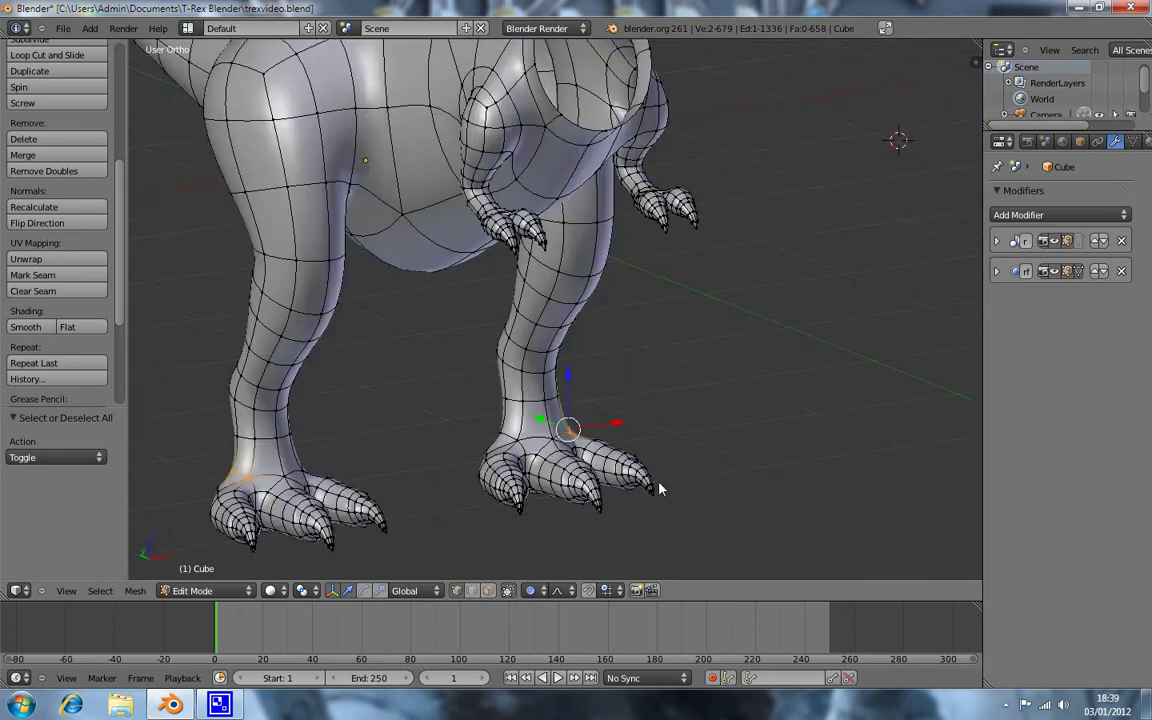
pyautogui.scroll(2, 577, 458)
pyautogui.moveTo(577, 458)
pyautogui.mouseDown(button='middle')
pyautogui.moveTo(500, 455)
pyautogui.moveTo(674, 458)
pyautogui.moveTo(573, 474)
pyautogui.moveTo(575, 492)
pyautogui.mouseUp(button='middle')
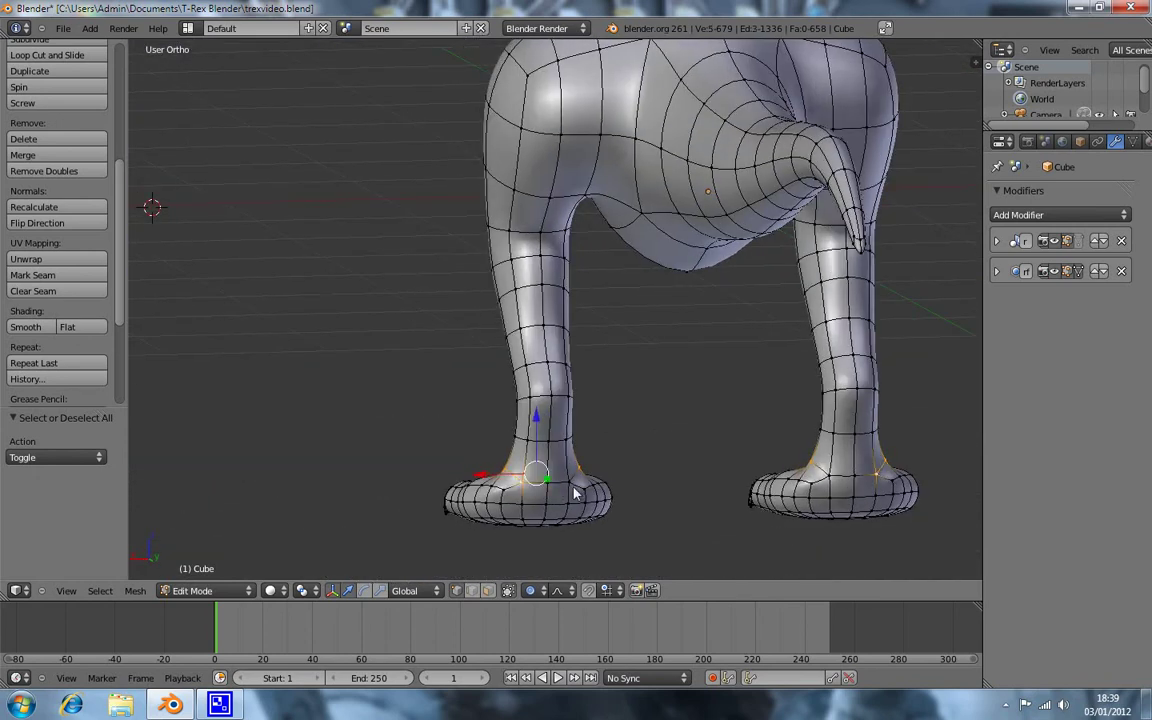
pyautogui.keyDown('shift'); pyautogui.rightClick(575, 482); pyautogui.keyUp('shift')
pyautogui.press('KP_1')
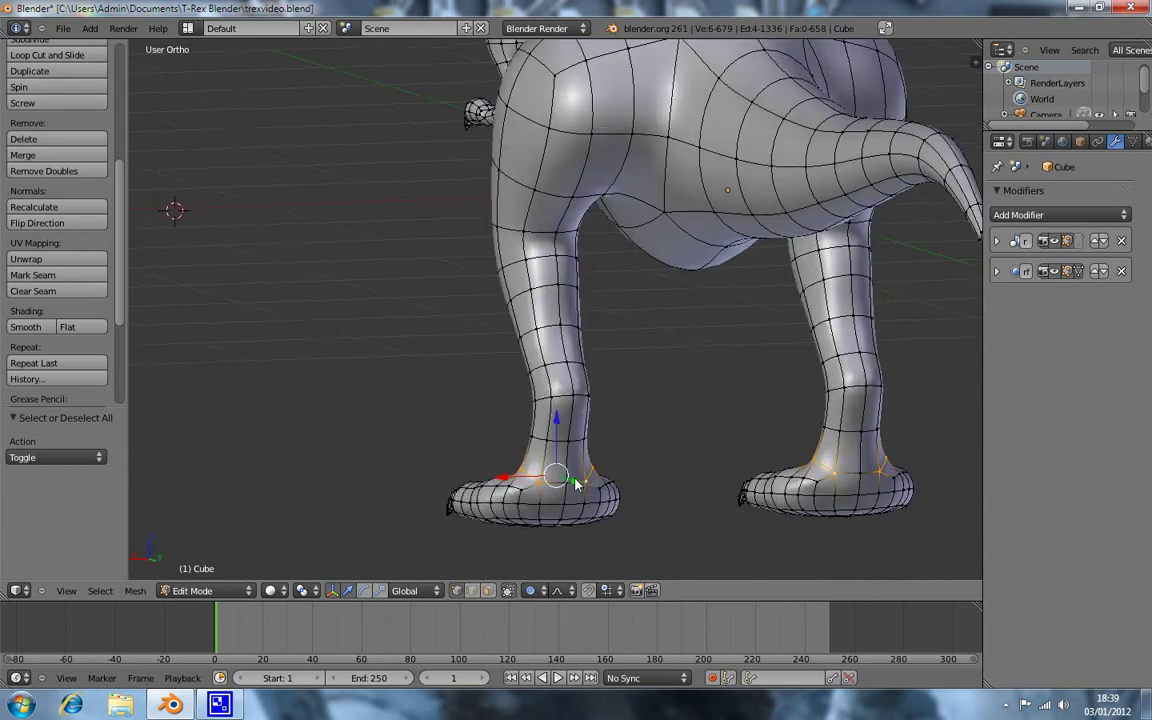
# Step: Scale the ankle loops 1.437 along X, then inspect the widened feet
pyautogui.press('s')
pyautogui.press('x')
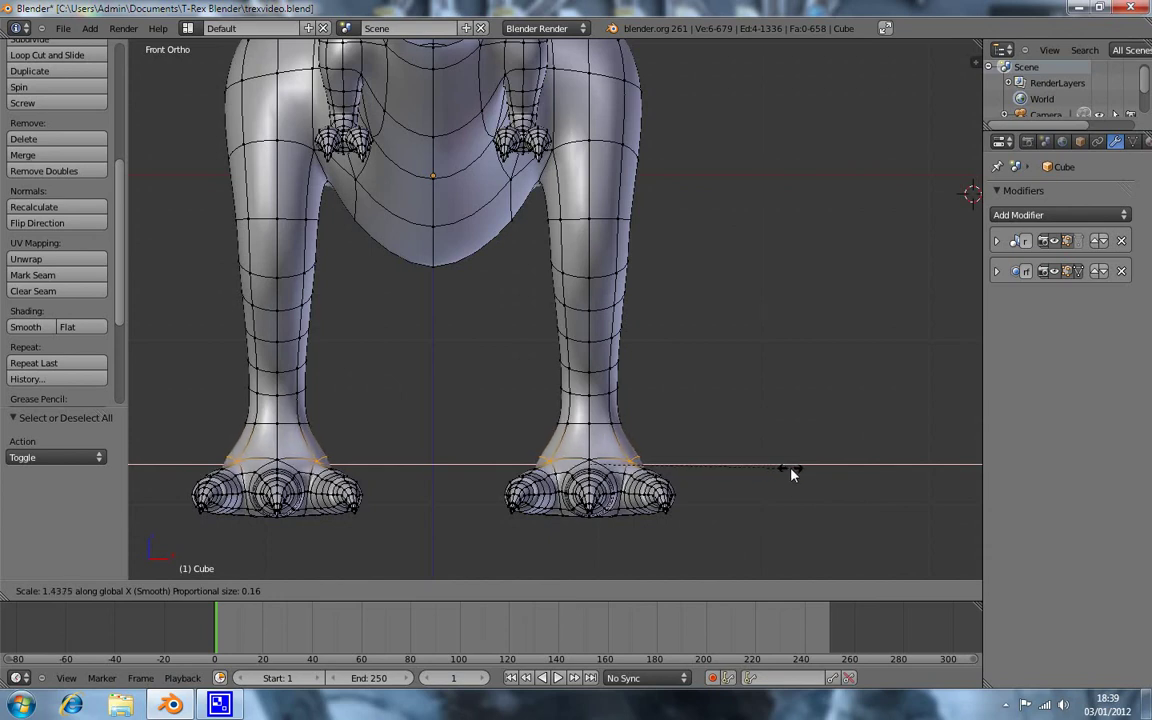
pyautogui.click(791, 473)
pyautogui.moveTo(723, 472)
pyautogui.mouseDown(button='middle')
pyautogui.moveTo(463, 466)
pyautogui.moveTo(470, 500)
pyautogui.mouseUp(button='middle')
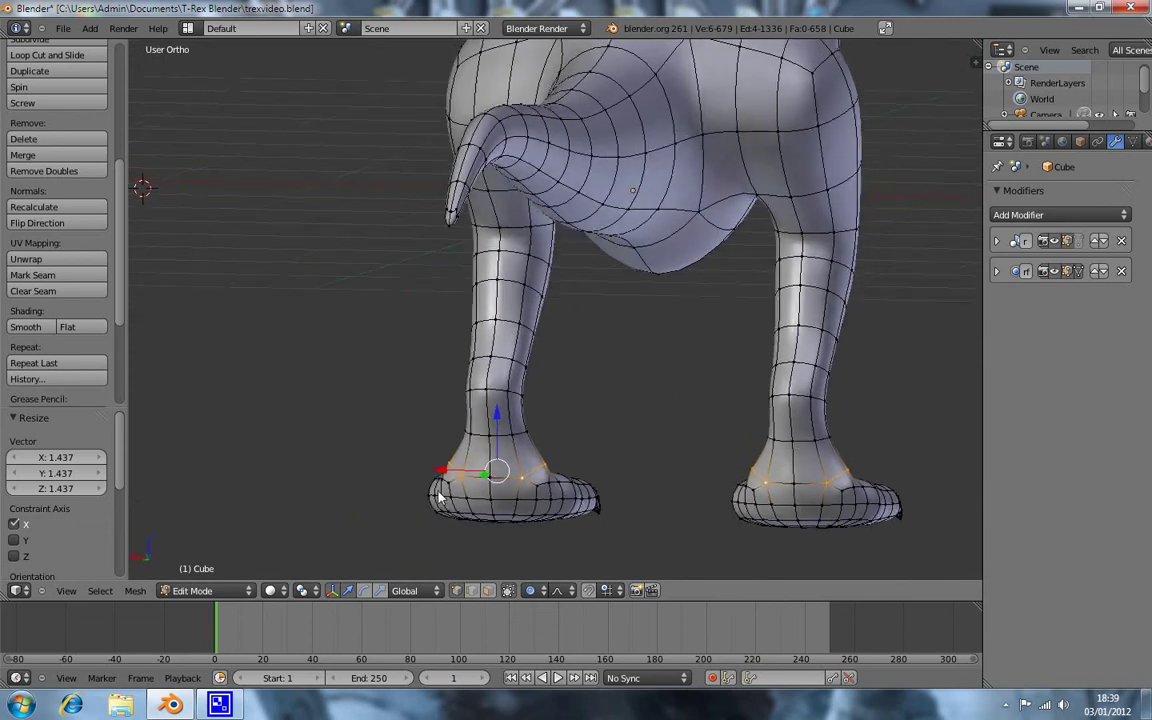
pyautogui.rightClick(578, 492)
pyautogui.keyDown('shift'); pyautogui.rightClick(468, 486); pyautogui.keyUp('shift')
pyautogui.moveTo(578, 511)
pyautogui.mouseDown(button='middle')
pyautogui.moveTo(620, 513)
pyautogui.moveTo(535, 501)
pyautogui.moveTo(562, 497)
pyautogui.moveTo(615, 533)
pyautogui.mouseUp(button='middle')
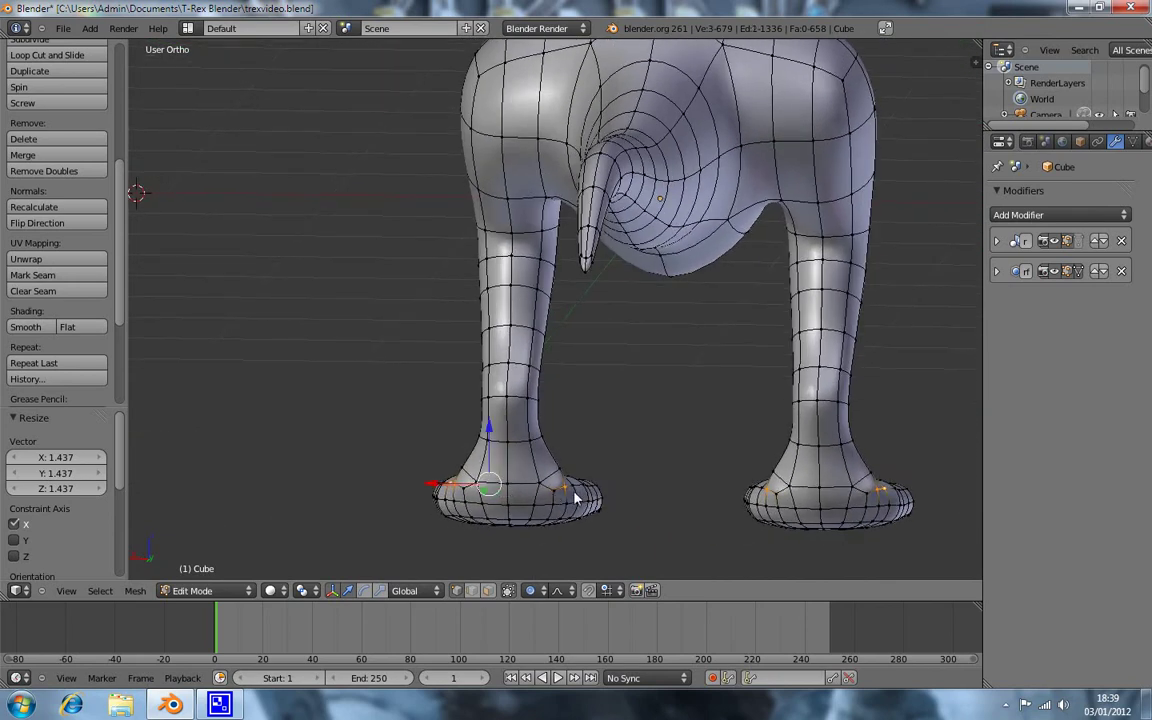
pyautogui.press('KP_7')
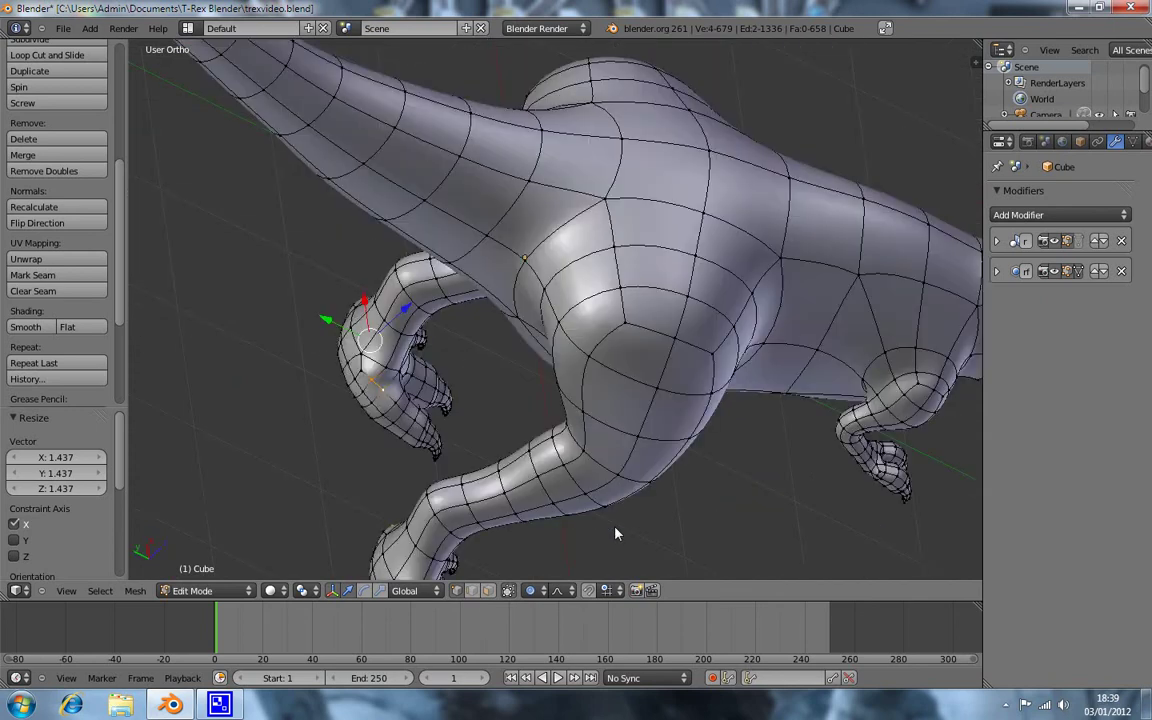
# Step: Scale the selected foot vertices 1.216 along X from the front view to widen the feet
pyautogui.press('KP_1')
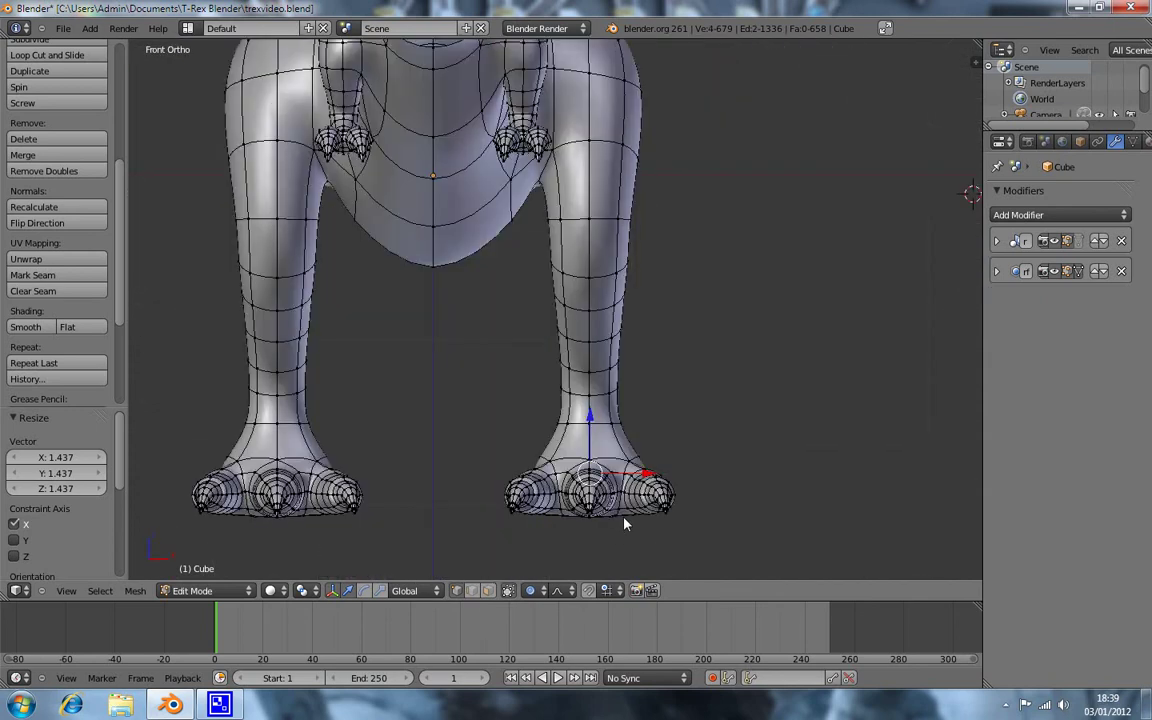
pyautogui.press('s')
pyautogui.press('x')
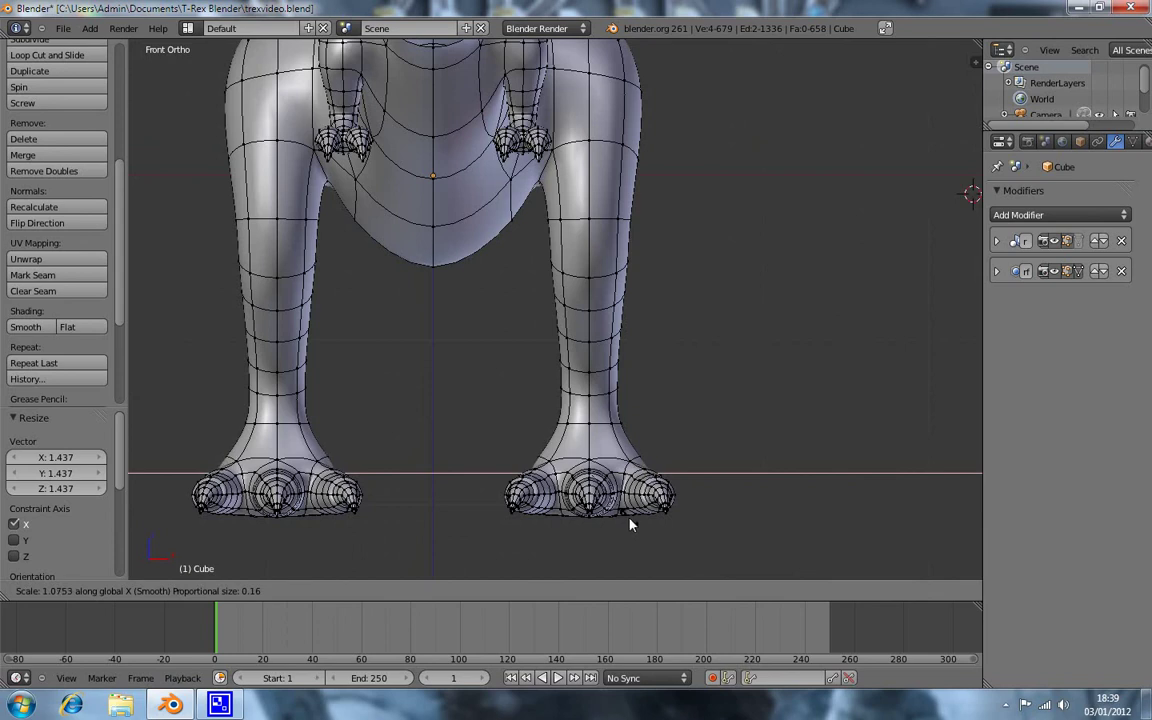
pyautogui.click(641, 527)
pyautogui.moveTo(728, 473)
pyautogui.mouseDown(button='middle')
pyautogui.moveTo(494, 481)
pyautogui.moveTo(411, 401)
pyautogui.moveTo(436, 350)
pyautogui.moveTo(784, 499)
pyautogui.moveTo(761, 488)
pyautogui.mouseUp(button='middle')
# Step: Deselect everything and check the broadened feet from the front, angled and side views
pyautogui.press('a')
pyautogui.press('KP_1')
pyautogui.press('KP_3')
pyautogui.press('KP_1')
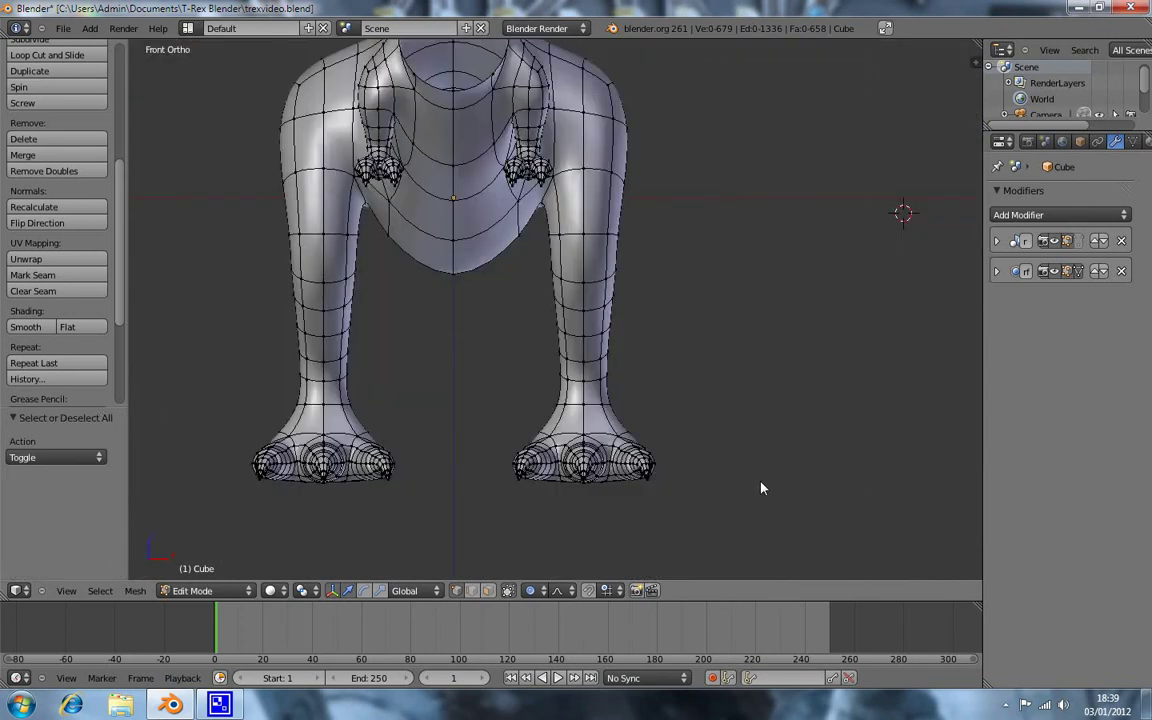
pyautogui.scroll(-2, 738, 427)
pyautogui.scroll(1, 725, 355)
pyautogui.moveTo(708, 378)
pyautogui.mouseDown(button='middle')
pyautogui.moveTo(643, 342)
pyautogui.moveTo(725, 384)
pyautogui.mouseUp(button='middle')
pyautogui.press('KP_3')
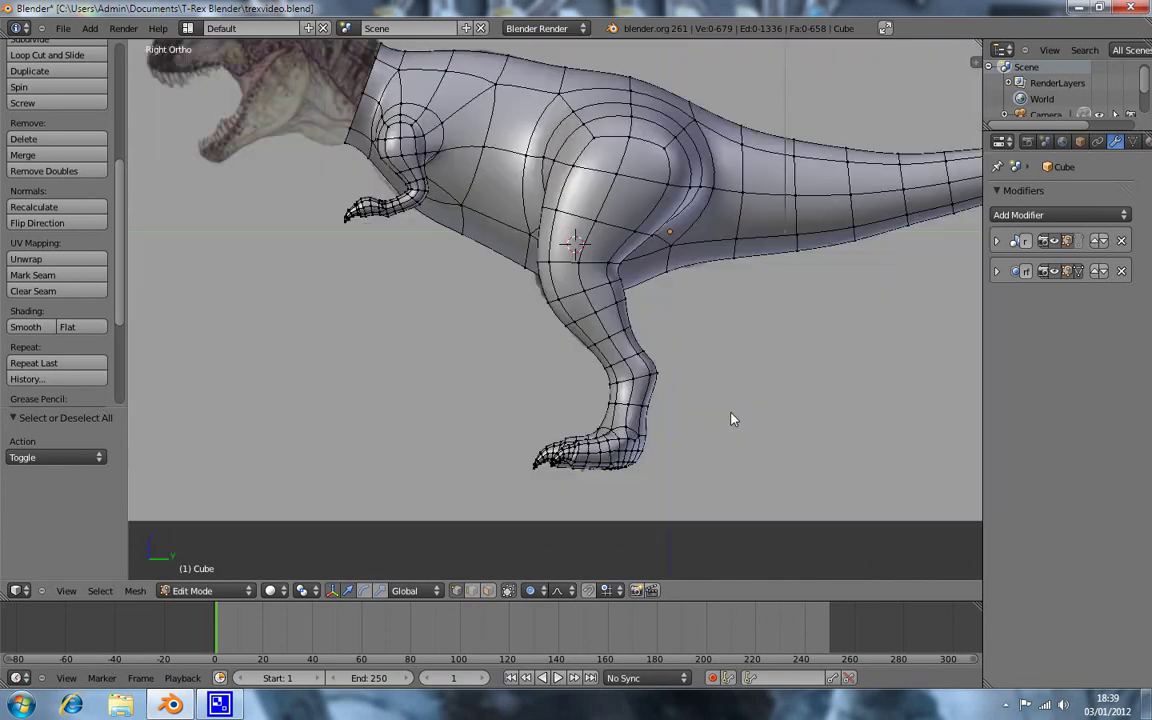
pyautogui.scroll(-1, 733, 419)
pyautogui.scroll(-2, 789, 419)
pyautogui.scroll(2, 779, 434)
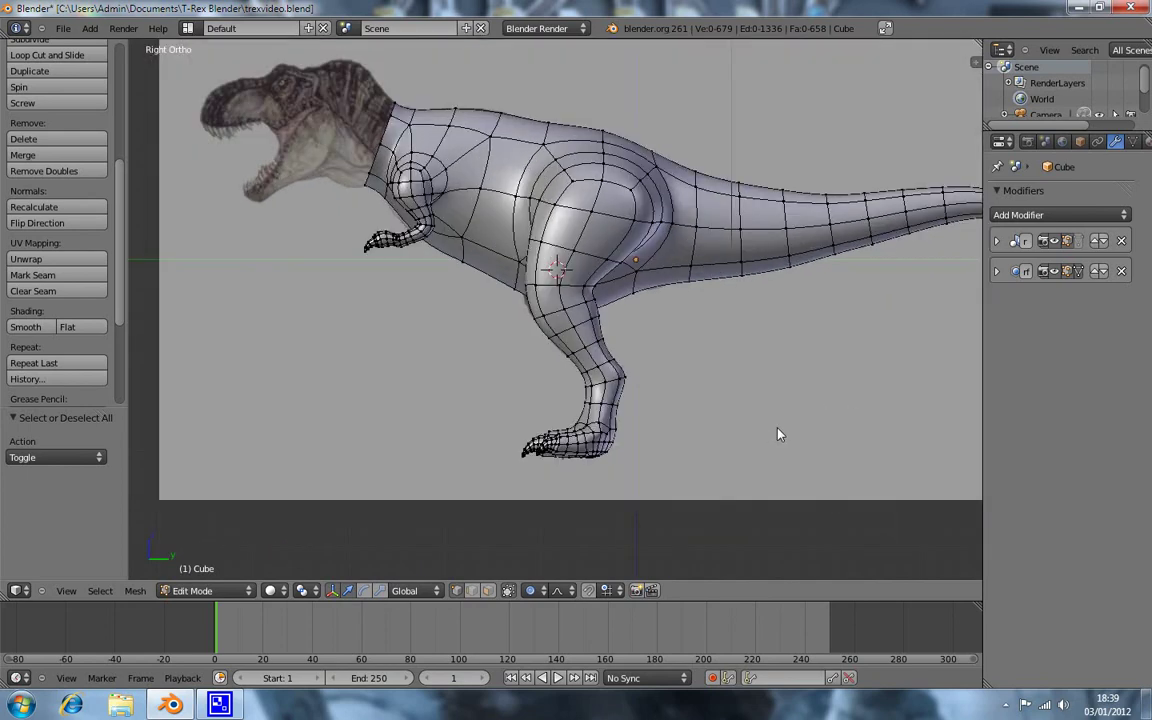
pyautogui.click(1006, 704)
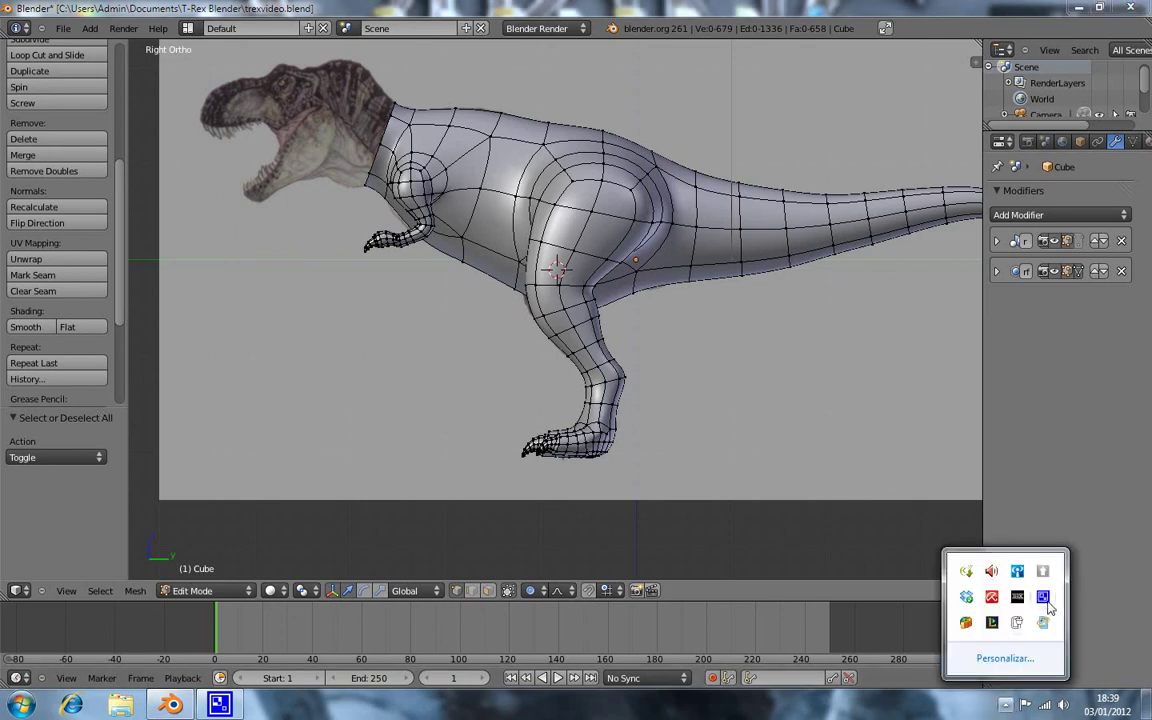